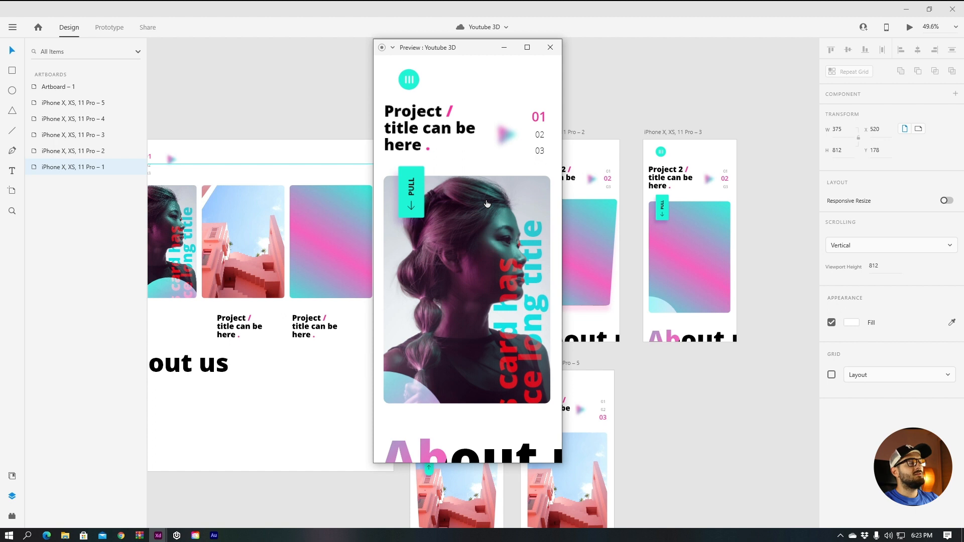
- Play through the card-pull transitions from project 01 to 03 in the preview, and close the preview
drag(450, 191, 499, 456)
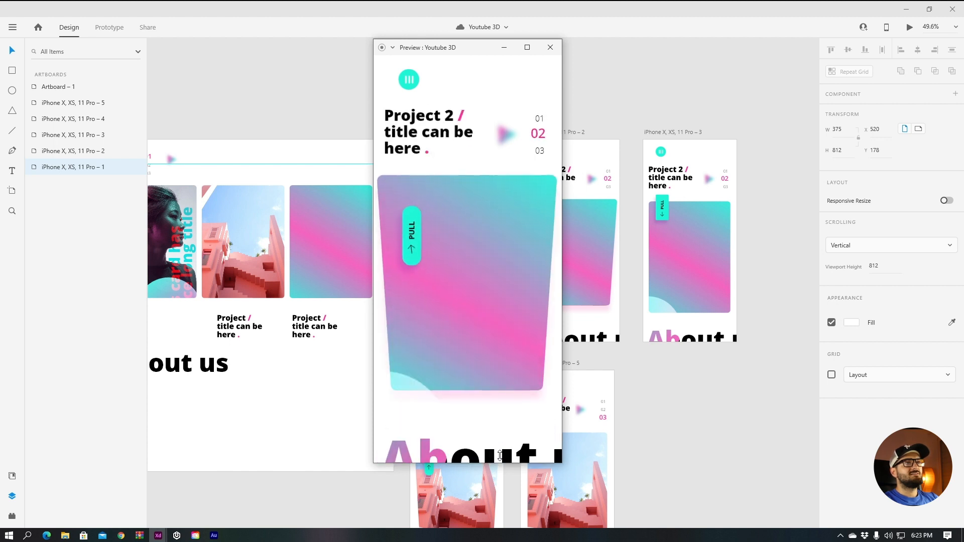
drag(456, 191, 472, 410)
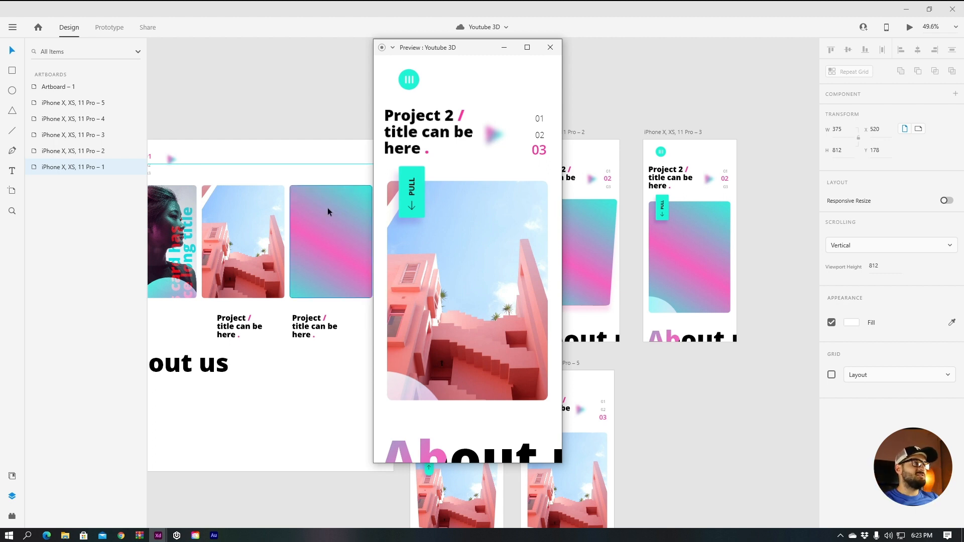
click(558, 50)
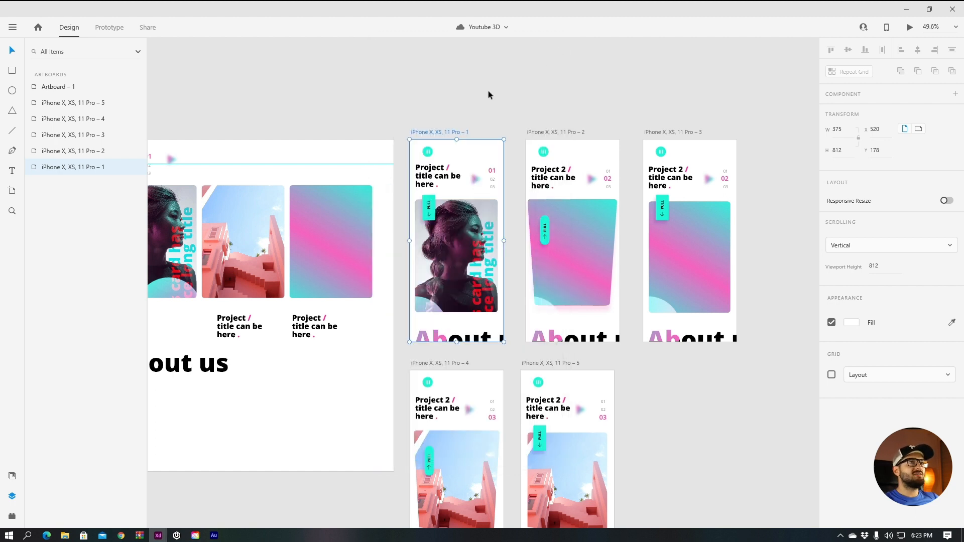
click(490, 89)
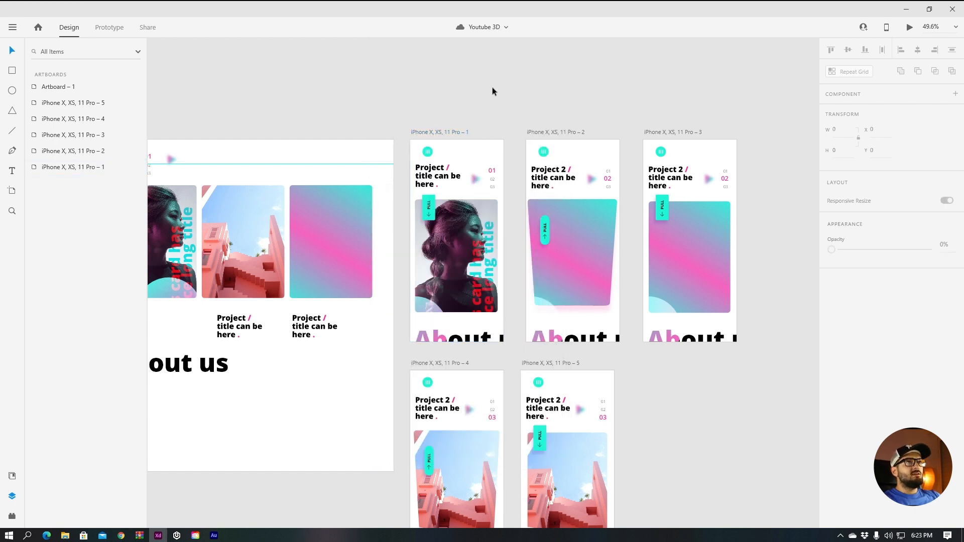
- Delete the five iPhone X, XS, 11 Pro artboards, keeping only Artboard – 1
scroll(492, 88, down, 3)
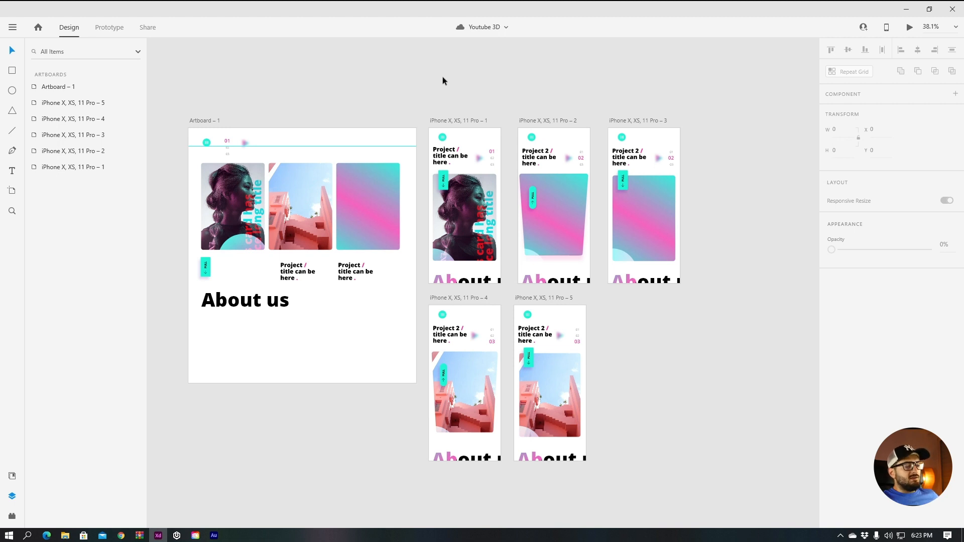
scroll(453, 101, down, 3)
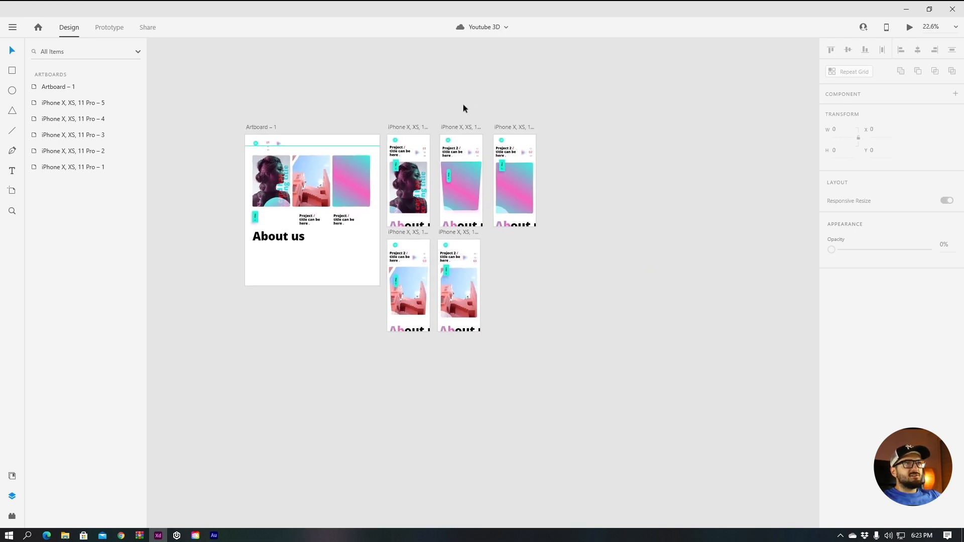
scroll(442, 107, up, 2)
scroll(347, 117, down, 1)
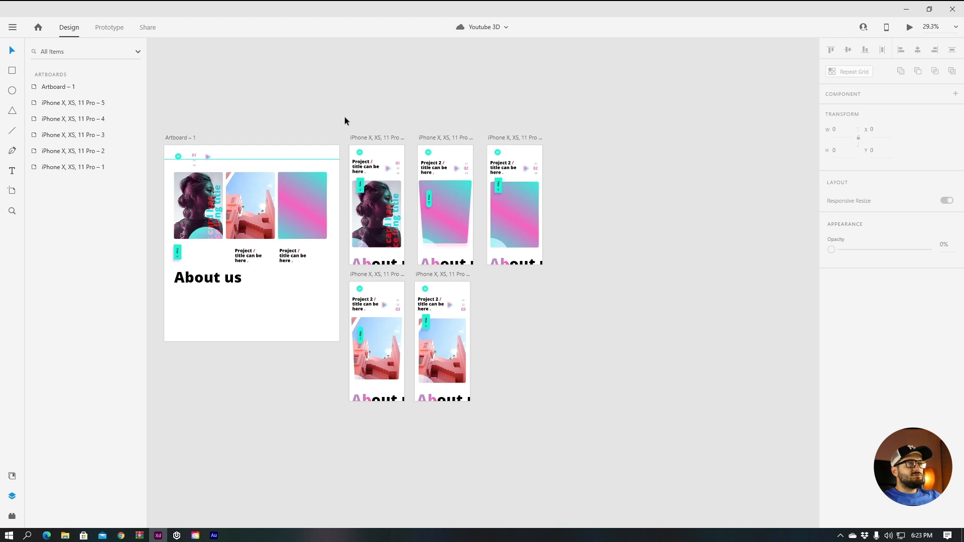
drag(345, 116, 610, 427)
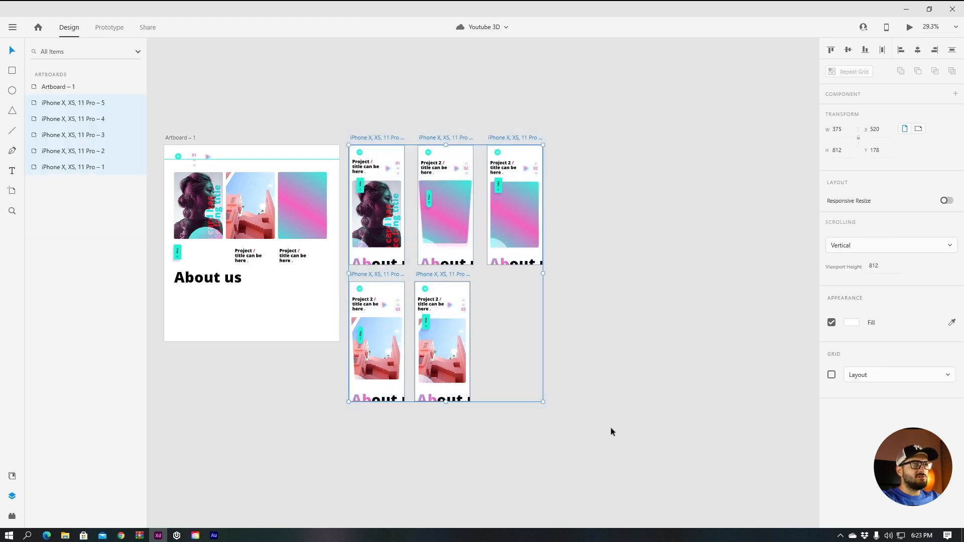
key(Delete)
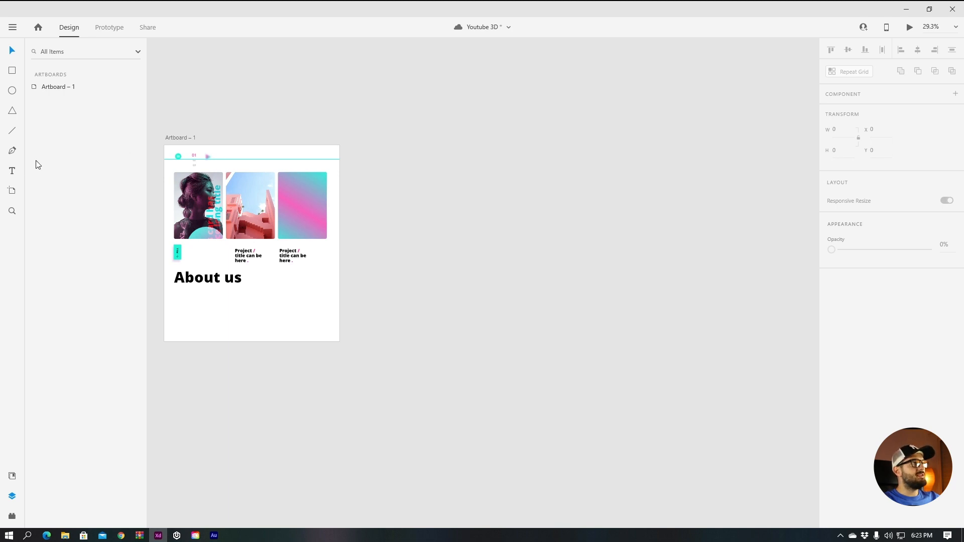
- Add a new blank artboard with the iPhone X, XS, 11 Pro preset
click(12, 191)
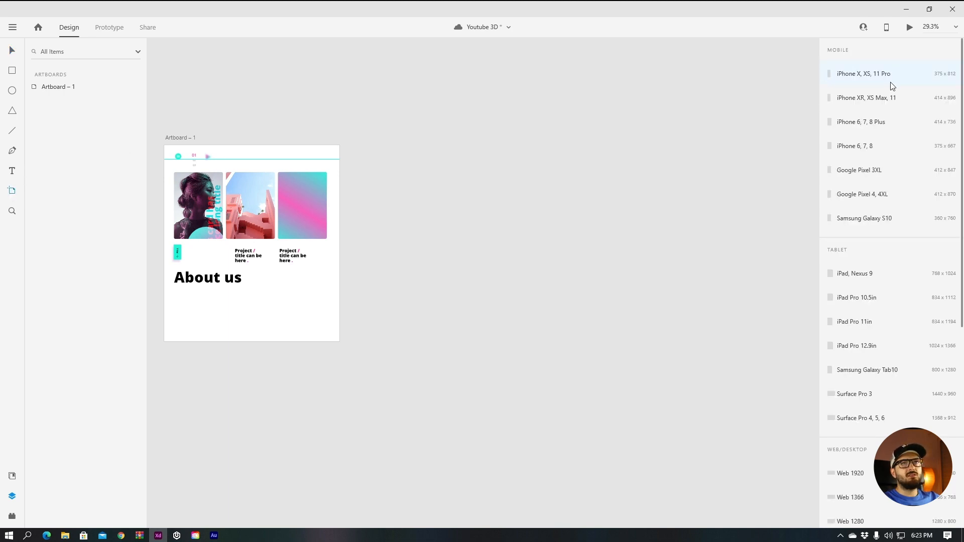
click(860, 79)
scroll(426, 121, up, 5)
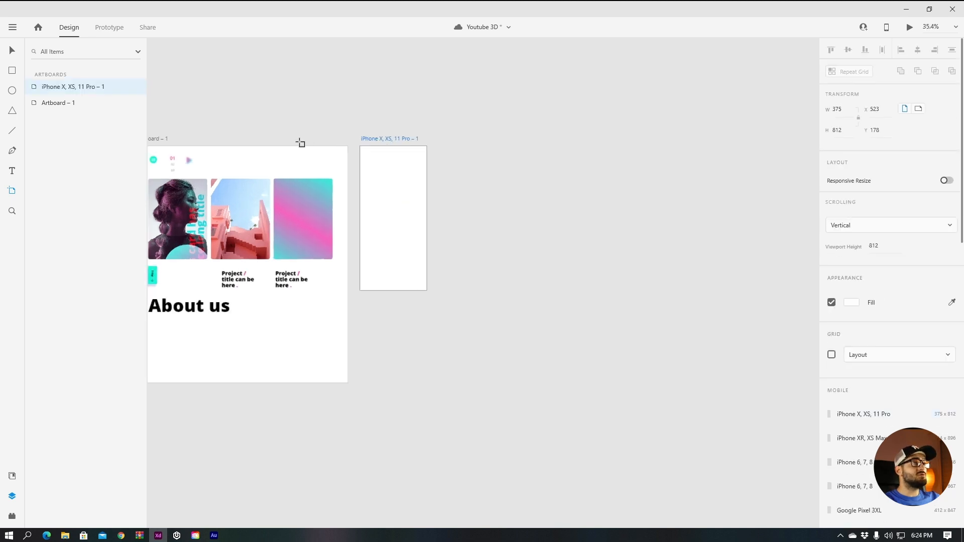
drag(418, 92, 455, 84)
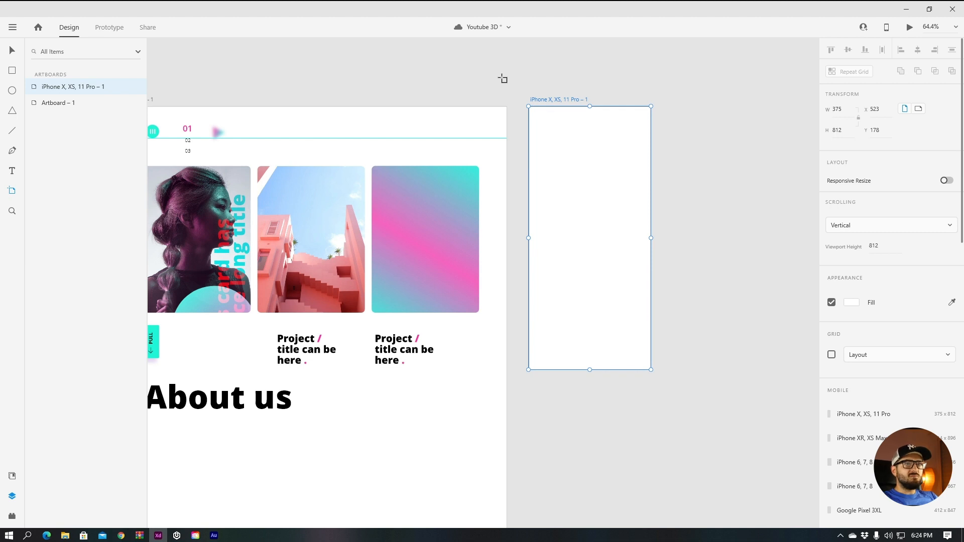
- Show a square grid on the artboards
click(833, 355)
click(860, 355)
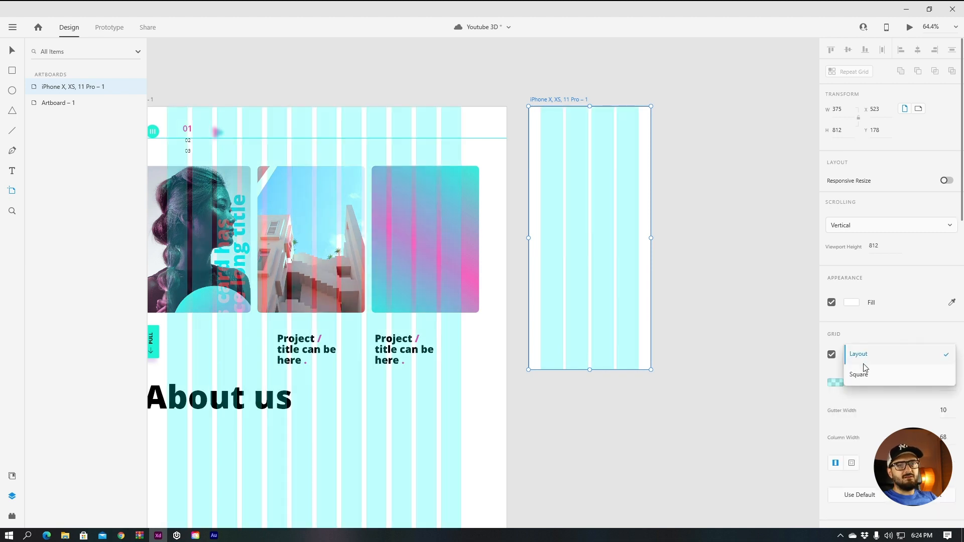
click(861, 352)
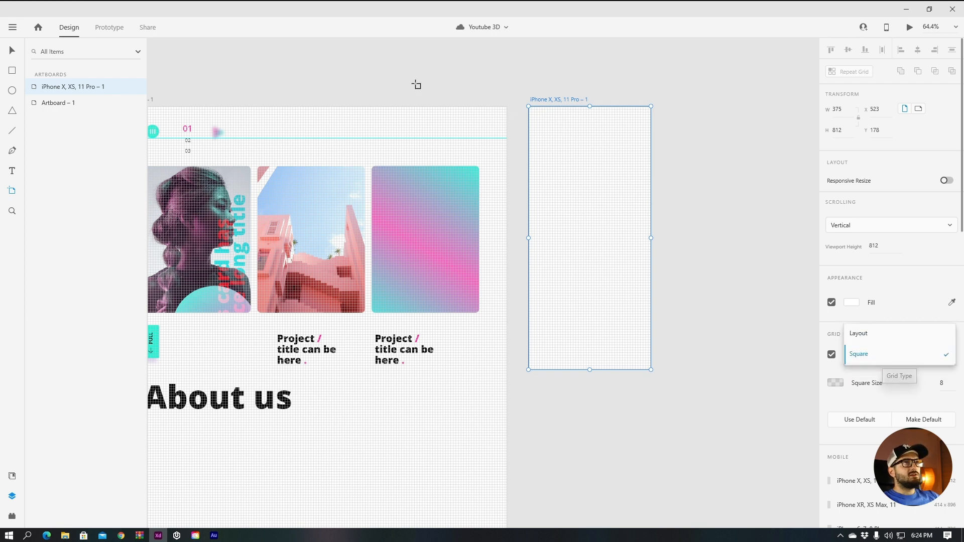
click(4, 49)
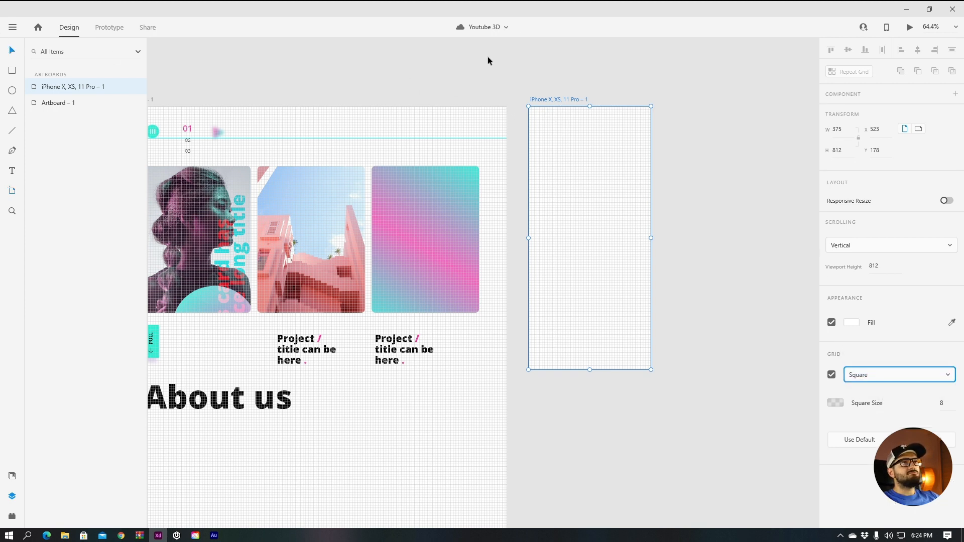
click(502, 81)
- Copy the round menu icon from Artboard – 1 to the upper-left area of the iPhone artboard, at about X 40, Y 39
drag(526, 81, 546, 76)
scroll(300, 112, down, 2)
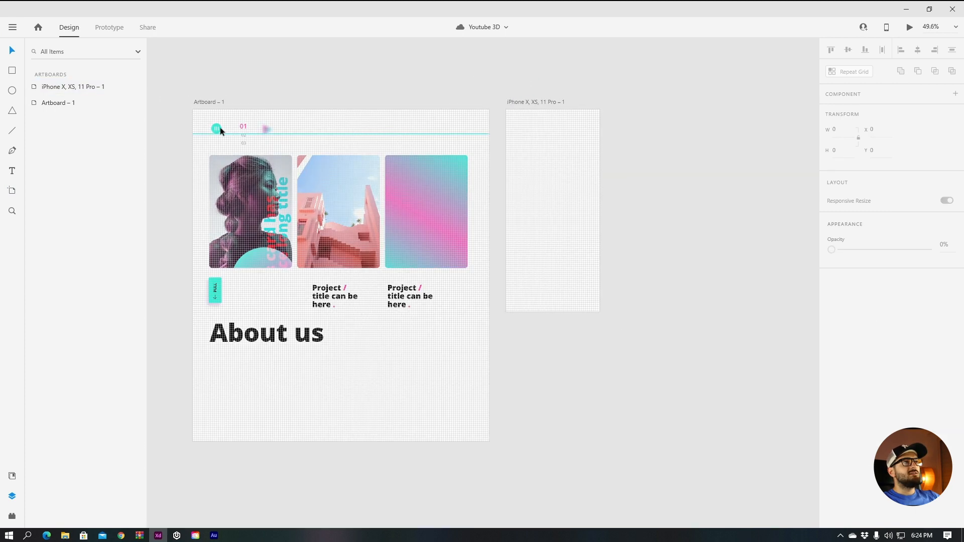
scroll(213, 126, up, 3)
scroll(219, 130, down, 2)
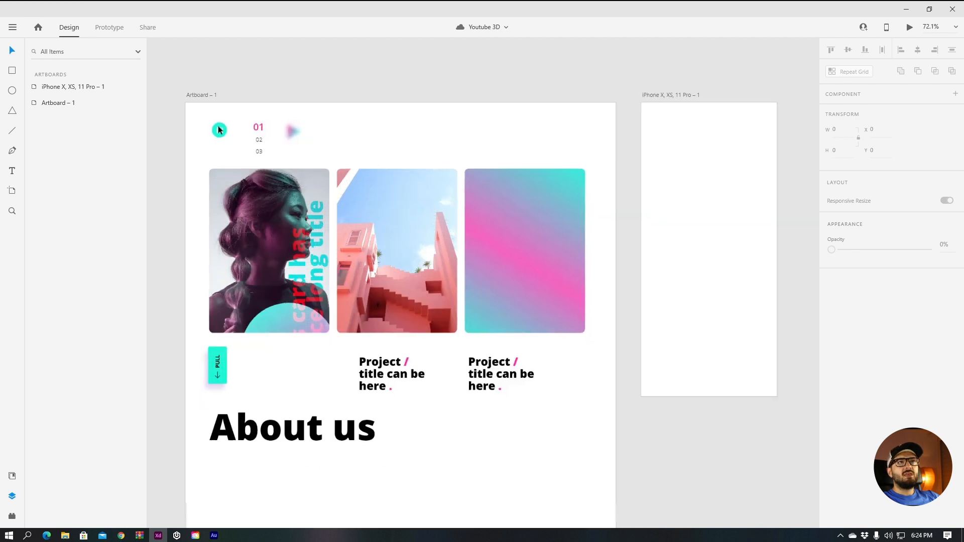
drag(220, 130, 611, 131)
scroll(619, 123, up, 7)
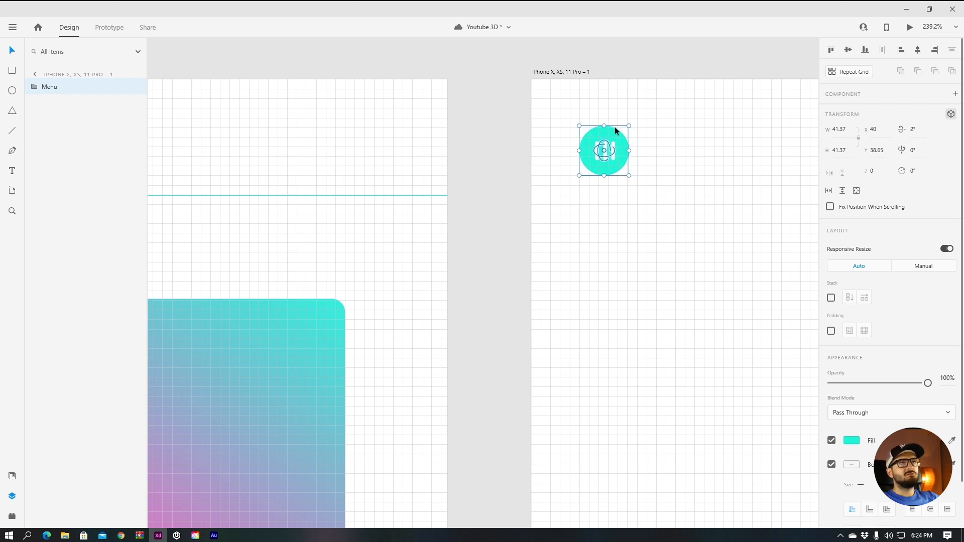
- Set the copied menu icon's width and height to 41
drag(848, 130, 784, 125)
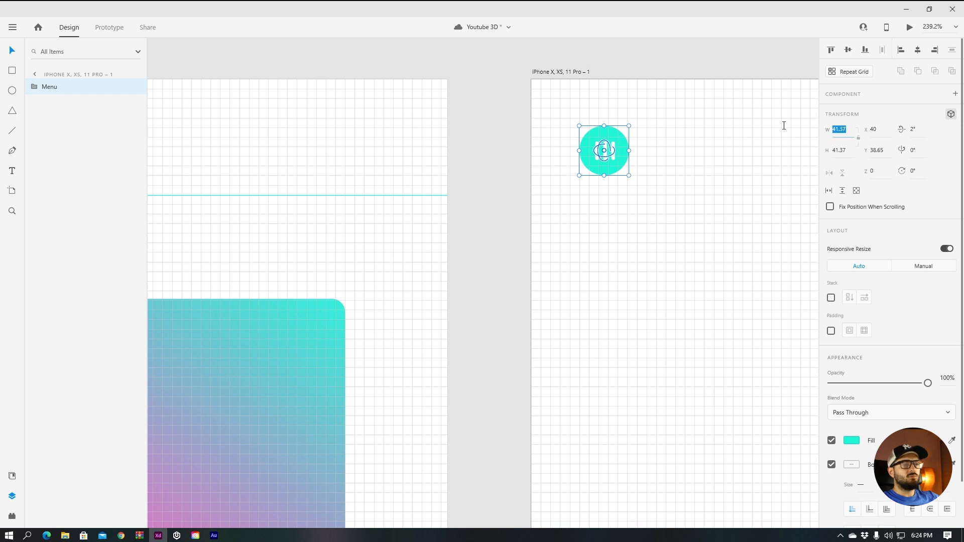
text(41)
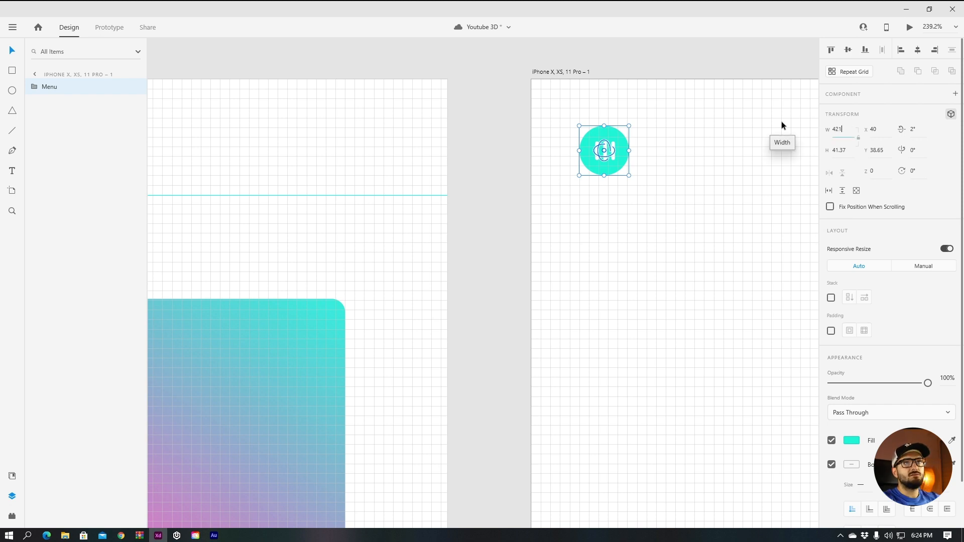
key(Return)
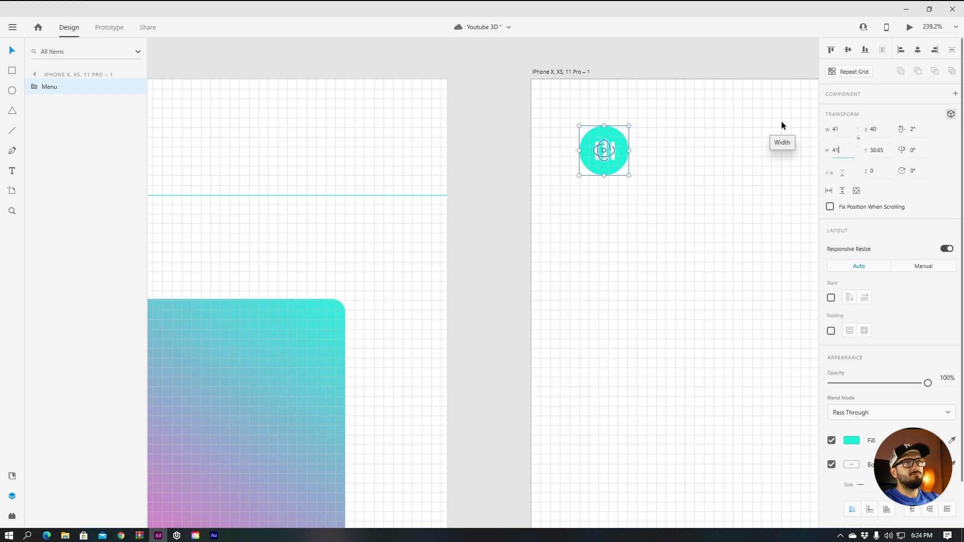
scroll(739, 115, right, 1)
scroll(575, 162, down, 5)
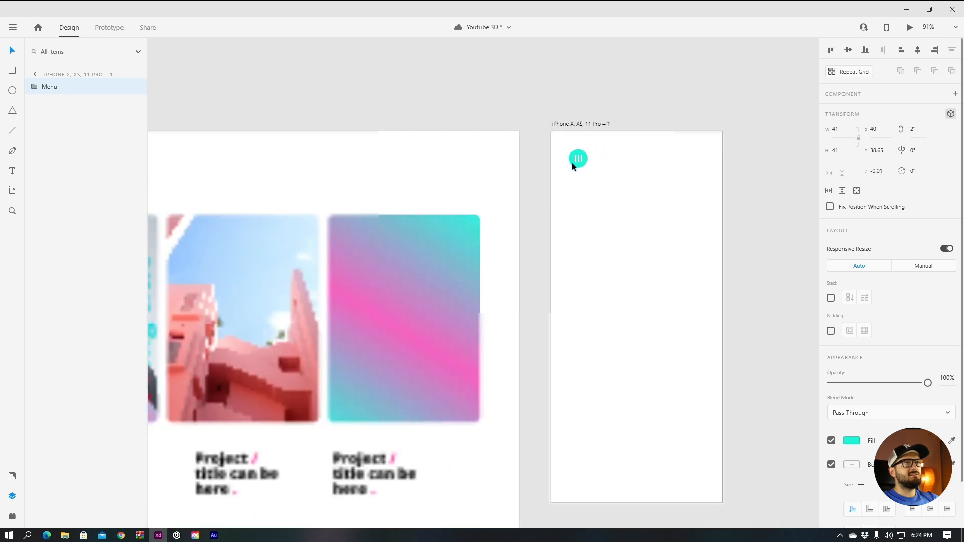
scroll(311, 181, down, 4)
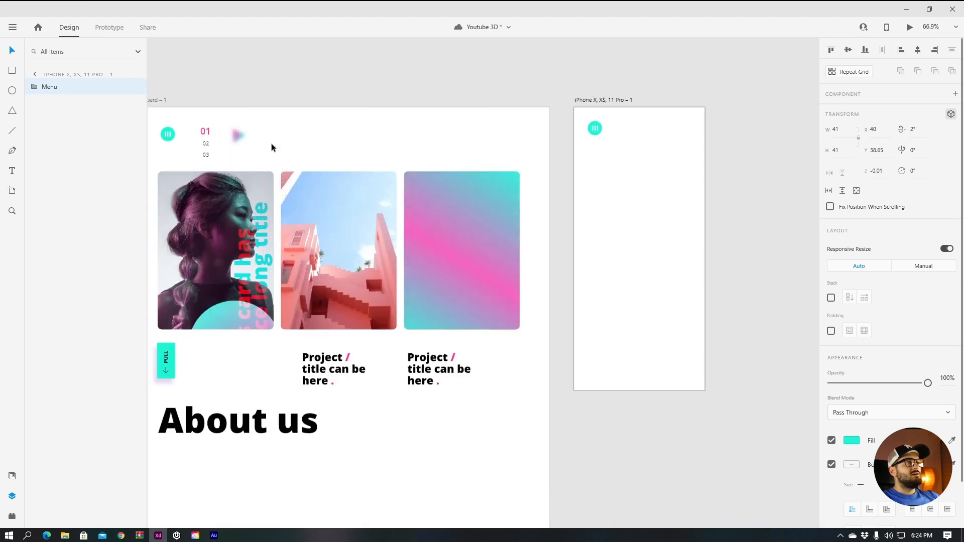
- Copy the portrait, building and gradient cards, without the circle overlay, onto the pasteboard below the iPhone artboard
key(ctrl+')
drag(467, 182, 216, 259)
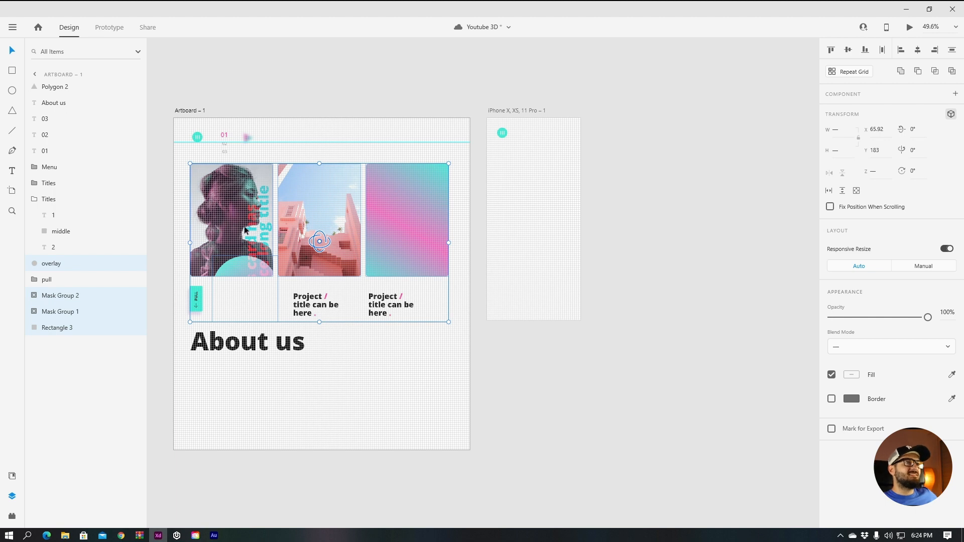
click(457, 193)
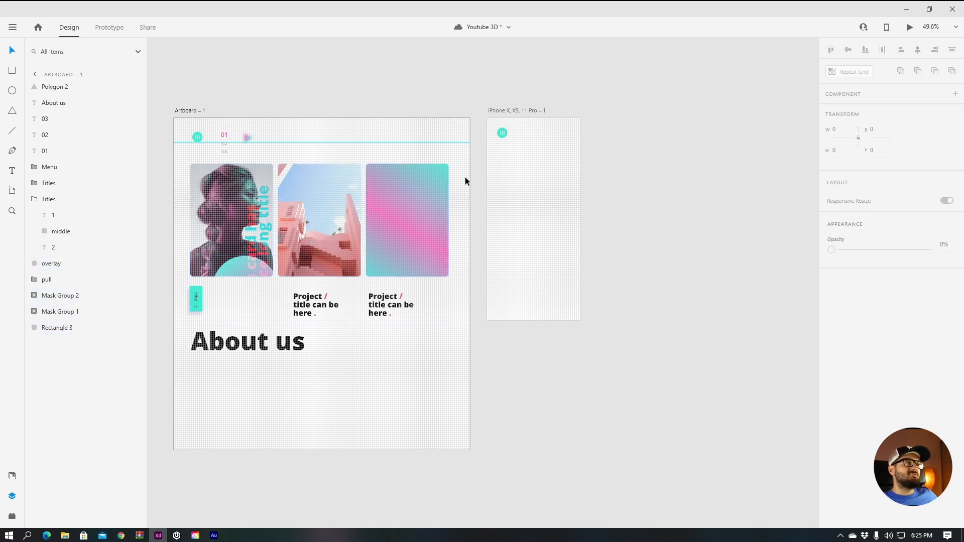
drag(470, 170, 173, 246)
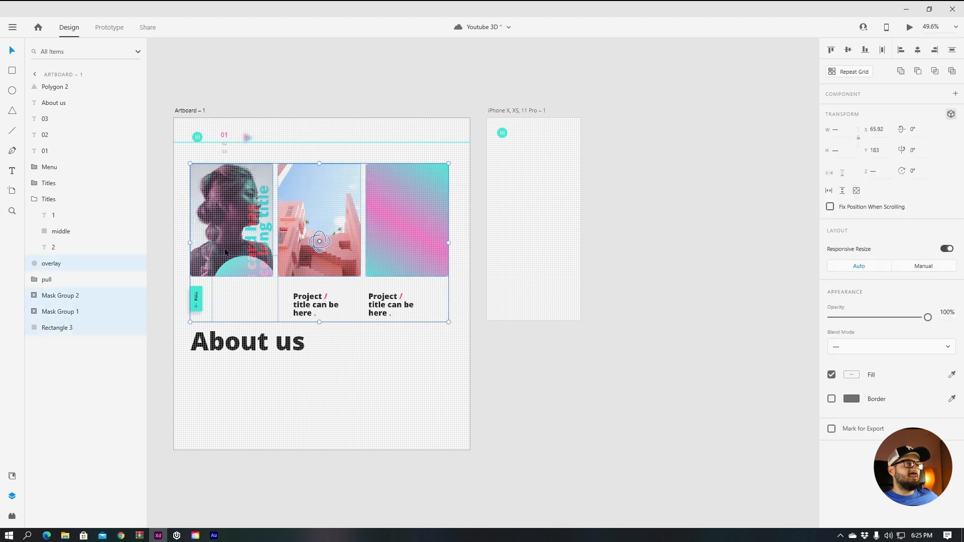
shift+click(238, 282)
drag(225, 203, 577, 382)
drag(628, 324, 549, 315)
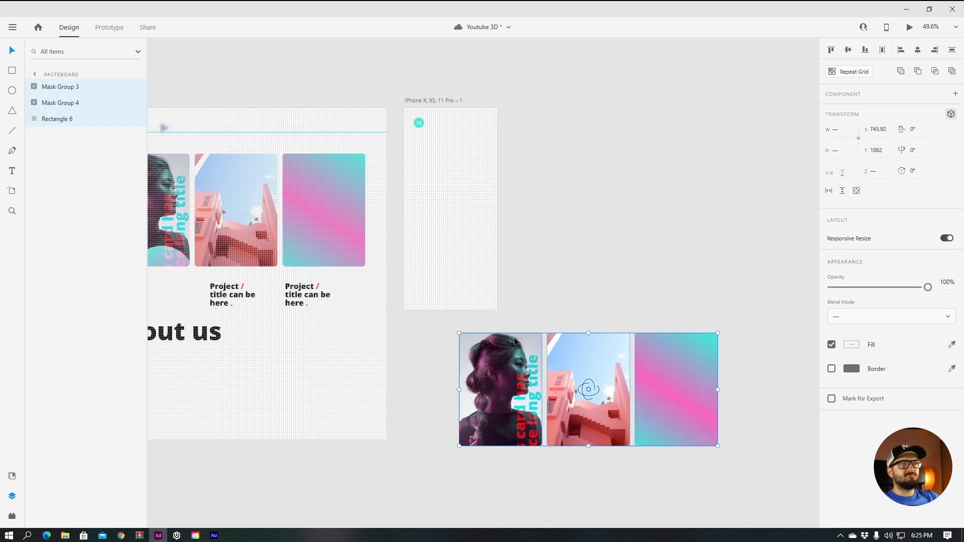
- Inspect the transform settings of the copied cards one by one
scroll(510, 344, up, 2)
scroll(510, 345, up, 1)
click(517, 328)
click(511, 342)
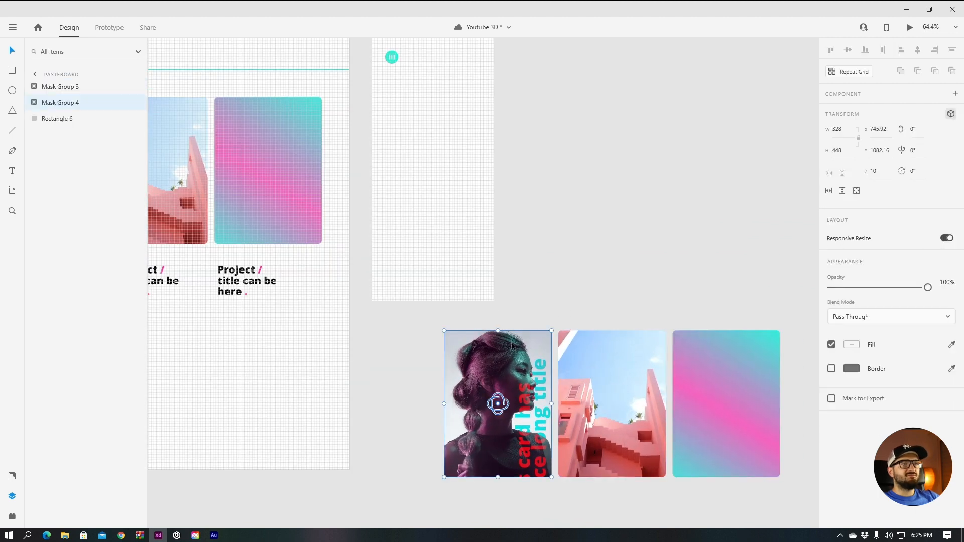
click(771, 367)
click(604, 362)
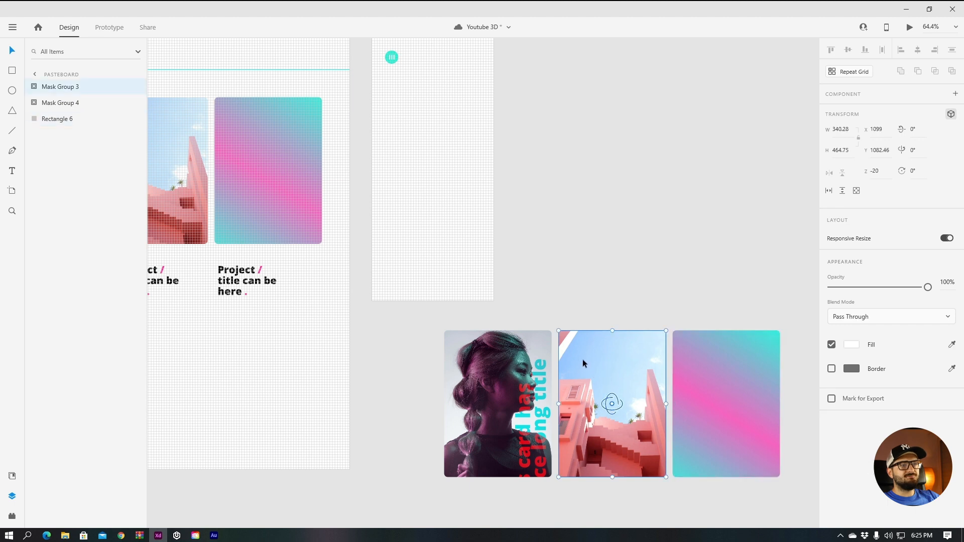
- Try to transform all three copied cards together with the 3D control, and undo the change
scroll(575, 332, down, 3)
scroll(574, 331, up, 2)
click(520, 354)
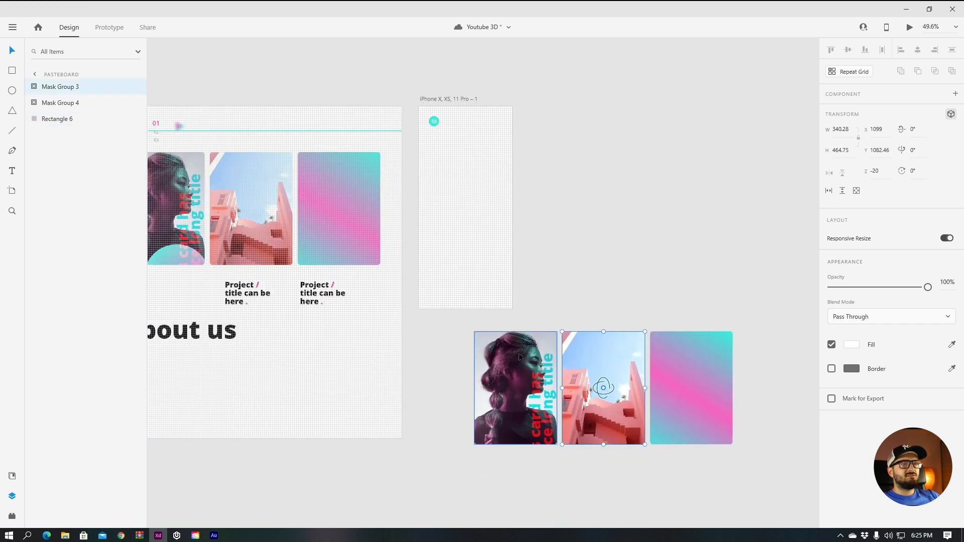
shift+click(591, 354)
shift+click(721, 367)
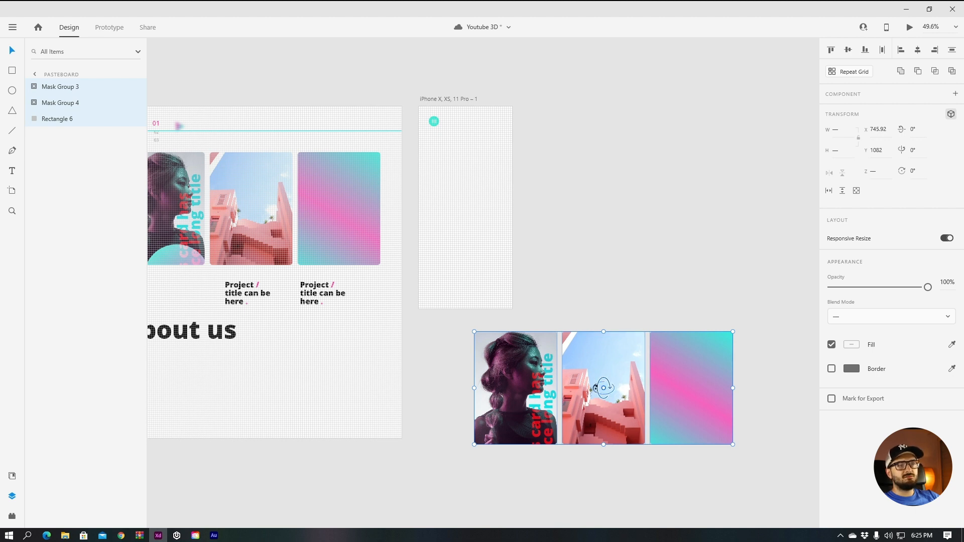
drag(596, 390, 607, 412)
key(ctrl+z)
key(ctrl+z)
key(ctrl+z)
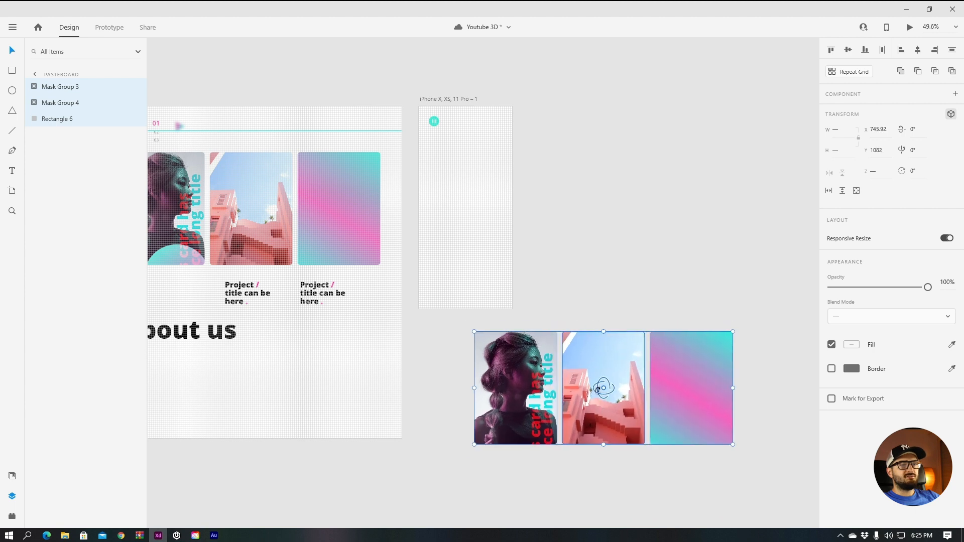
- Select the copied portrait, building and gradient cards in turn and examine their 3D transform settings, including the Z position
click(681, 296)
click(675, 346)
shift+click(593, 344)
click(542, 341)
click(597, 300)
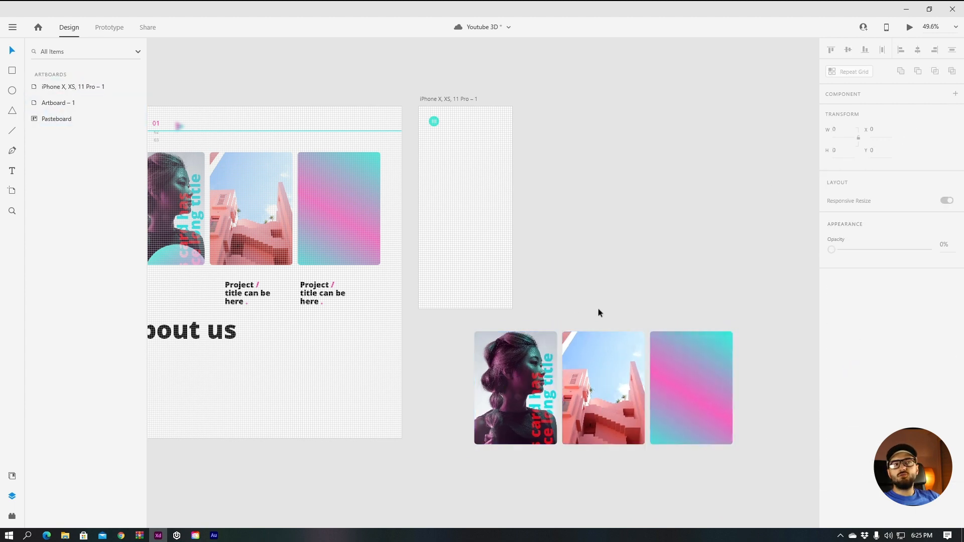
click(688, 344)
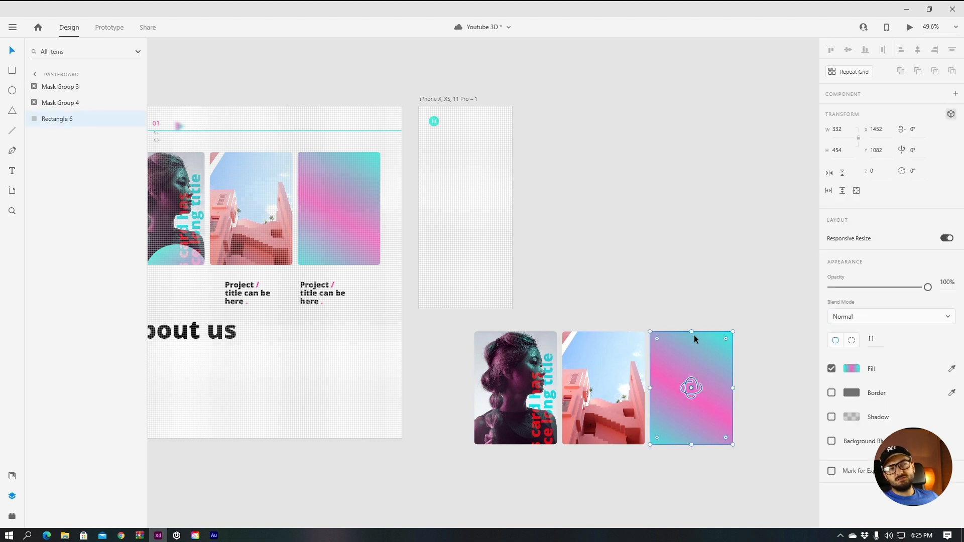
click(952, 115)
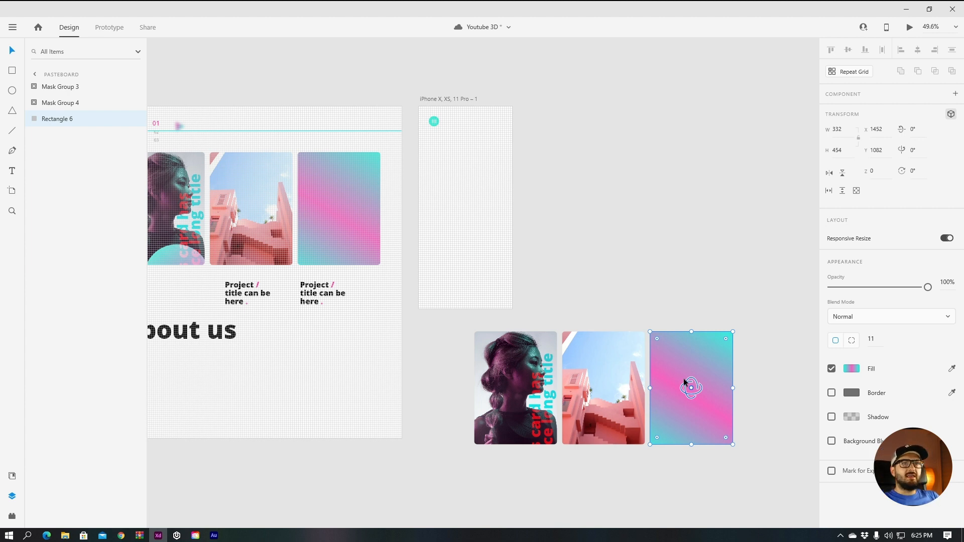
click(689, 324)
click(688, 352)
click(634, 357)
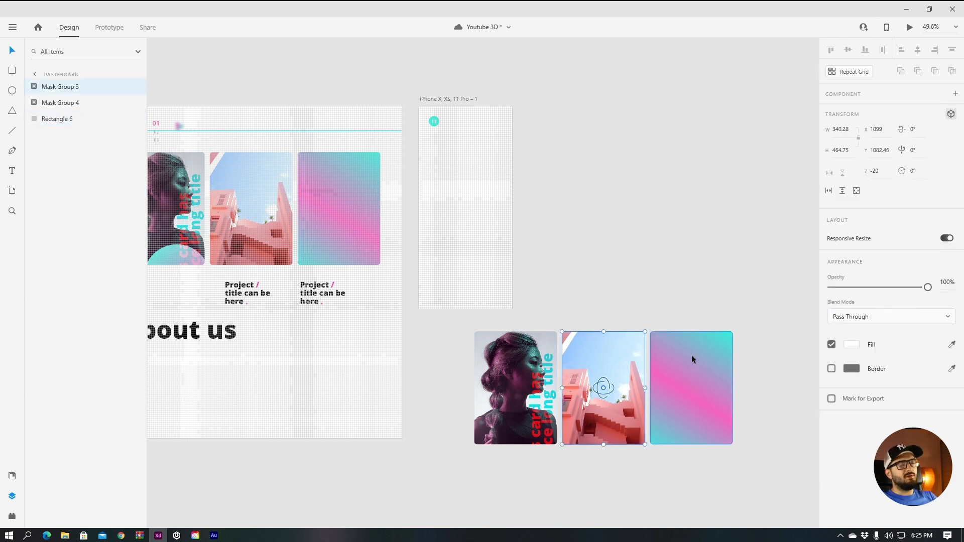
click(692, 355)
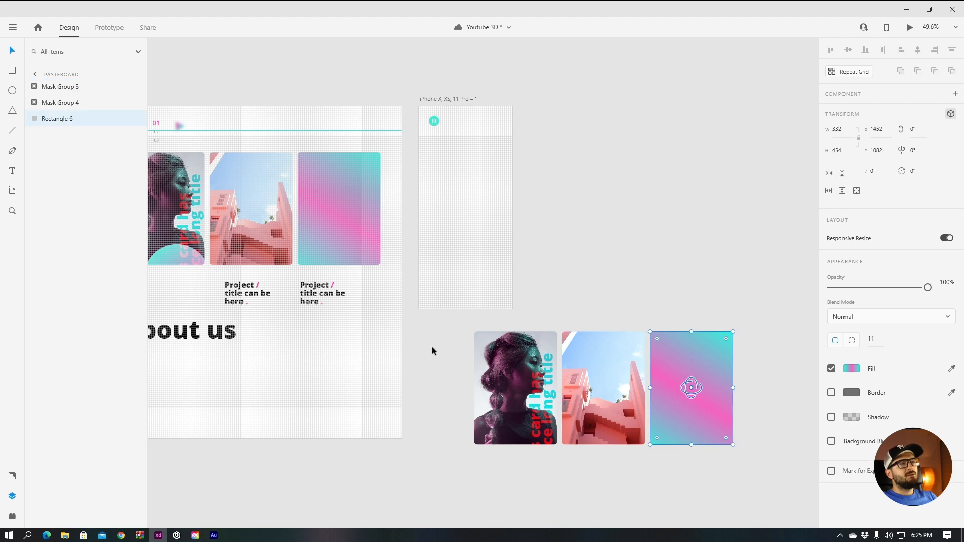
- Examine the rotated title text inside the copied portrait card, including its blend mode
double_click(536, 380)
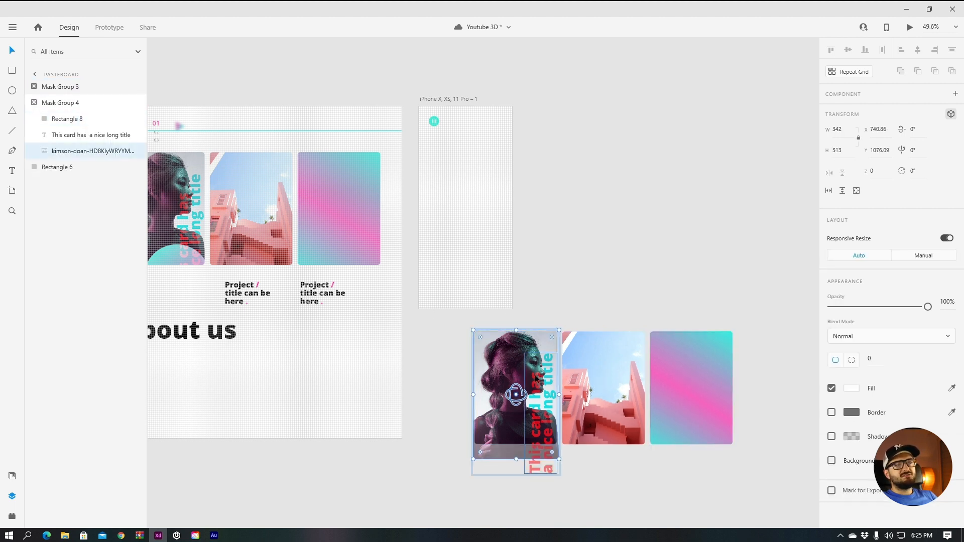
click(547, 368)
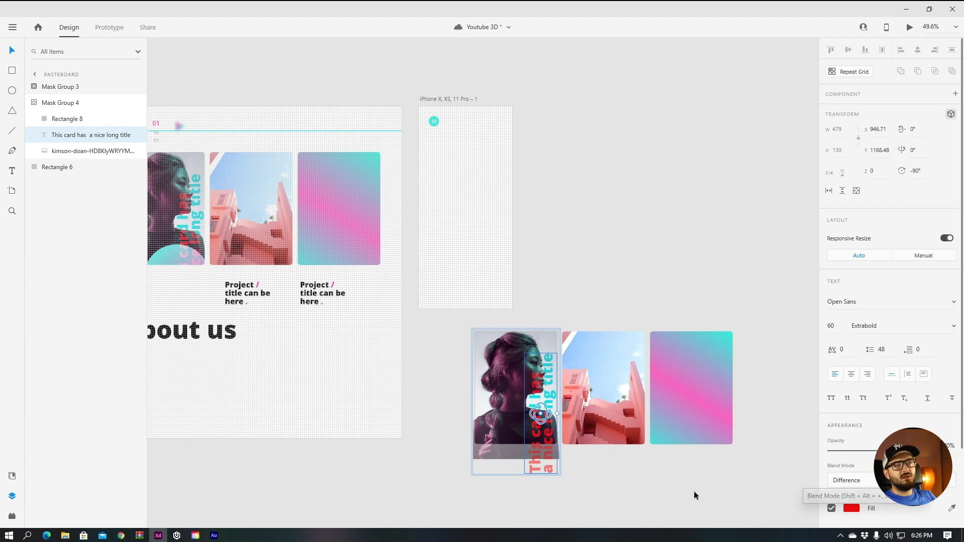
click(676, 493)
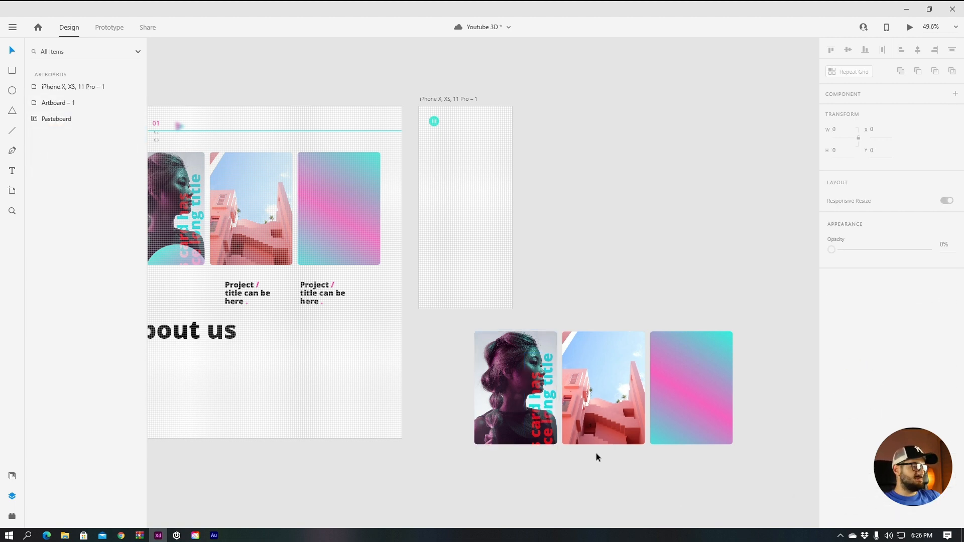
click(497, 392)
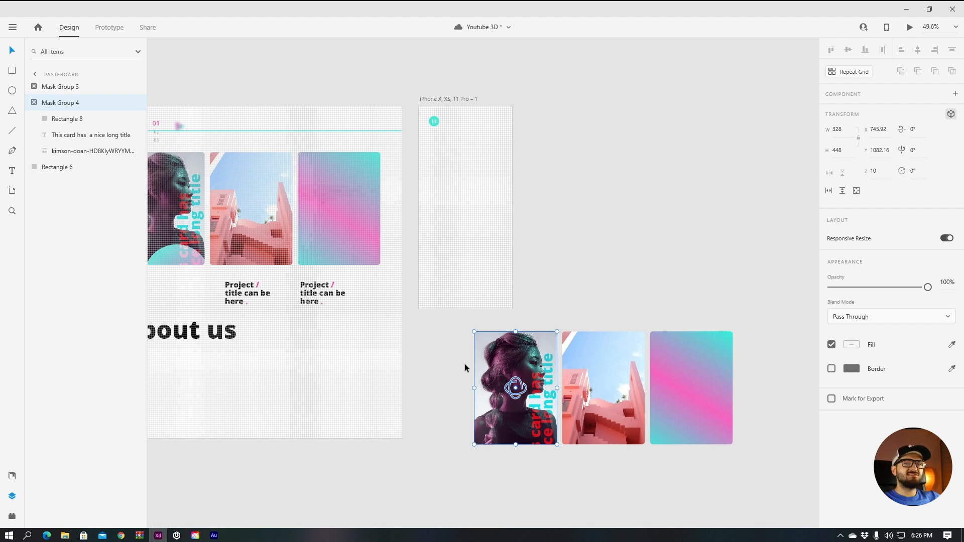
click(454, 345)
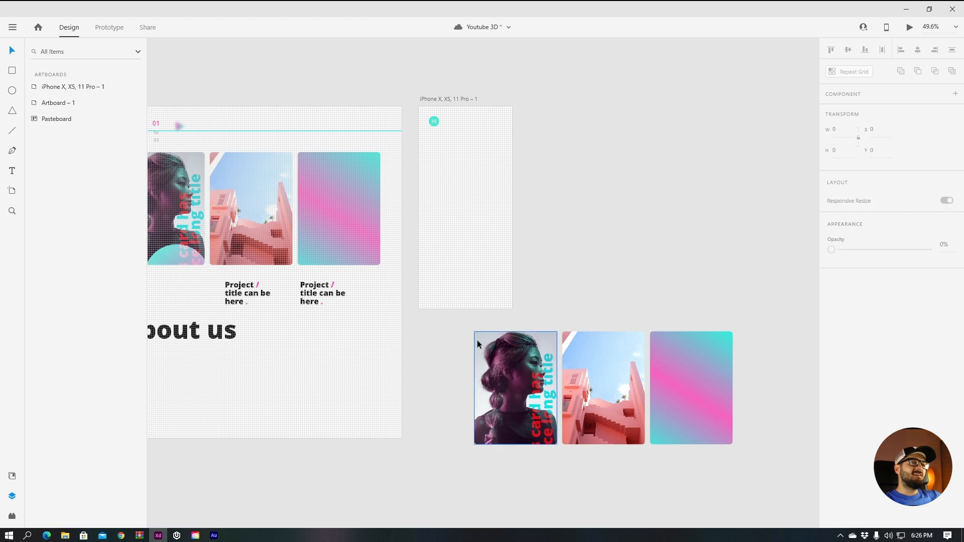
- Rearrange the copied cards edge to edge on the pasteboard in the order portrait, gradient, building
click(511, 365)
drag(510, 366, 485, 368)
drag(724, 387, 677, 387)
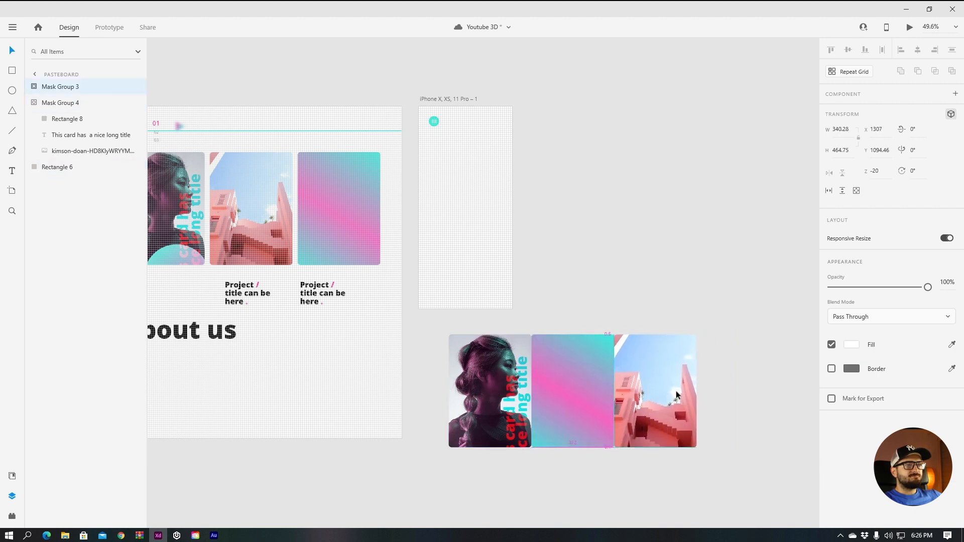
- Rename the layers of the portrait, gradient and building cards as 1, 2 and 3
double_click(66, 103)
text(1)
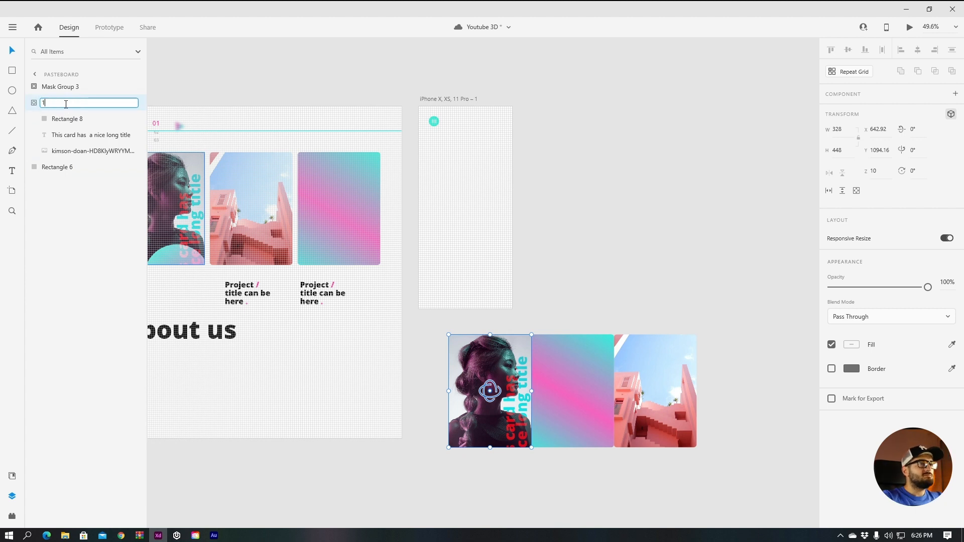
click(575, 389)
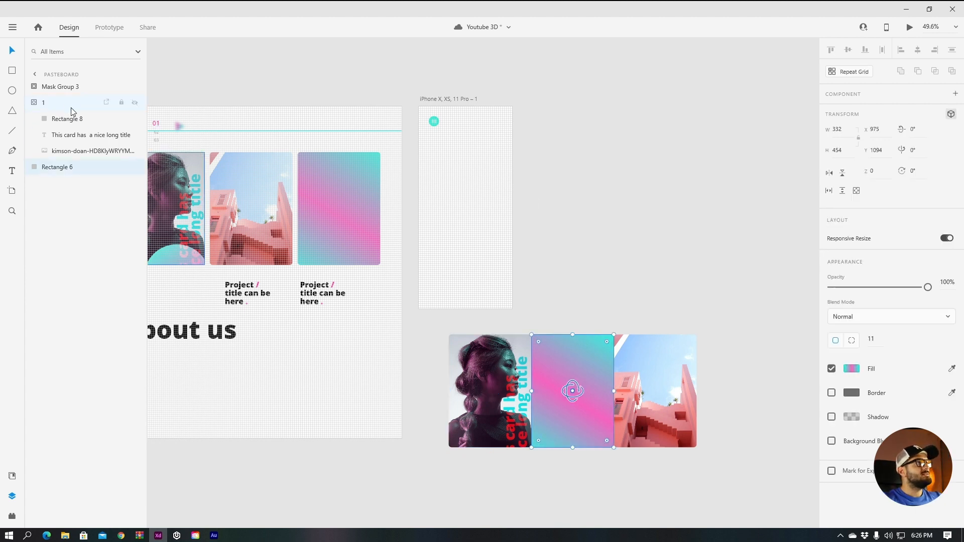
double_click(56, 167)
text(2)
click(673, 317)
click(668, 346)
double_click(76, 86)
text(3)
click(661, 136)
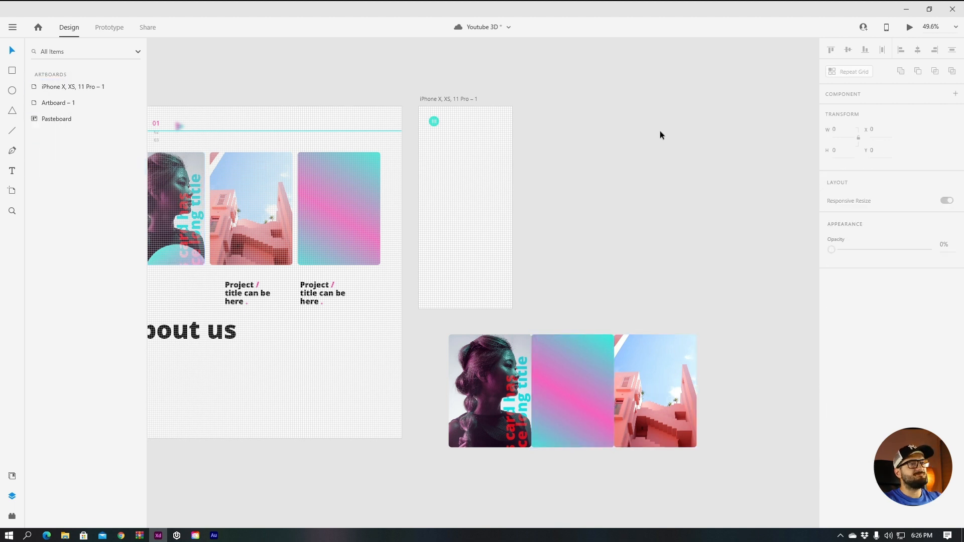
- Stack the three cards exactly on top of each other and move the stack onto the iPhone artboard
click(502, 369)
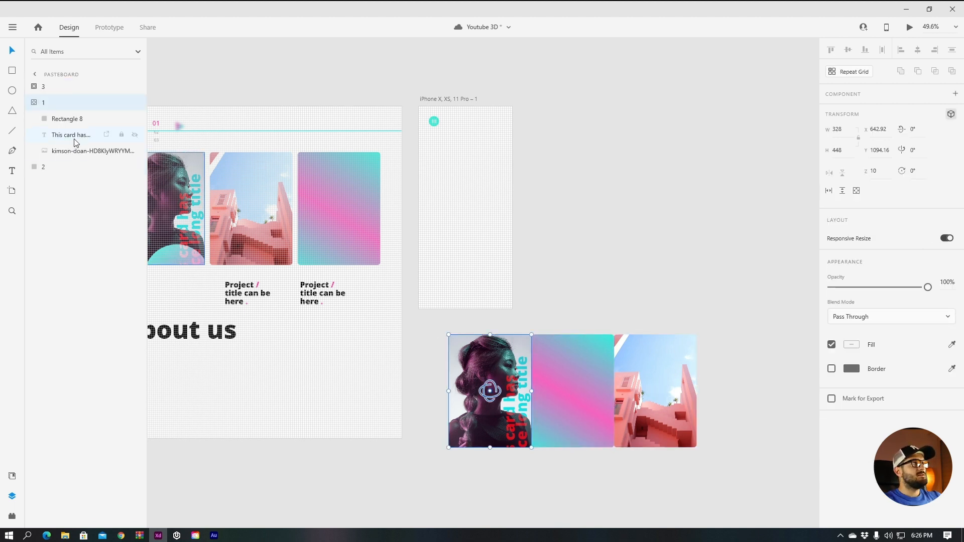
drag(472, 360, 567, 364)
drag(648, 373, 568, 373)
drag(712, 336, 467, 257)
- Reorder the card layers on the iPhone artboard as 1, 2, 3 from front to back and collapse card 1
drag(44, 104, 45, 80)
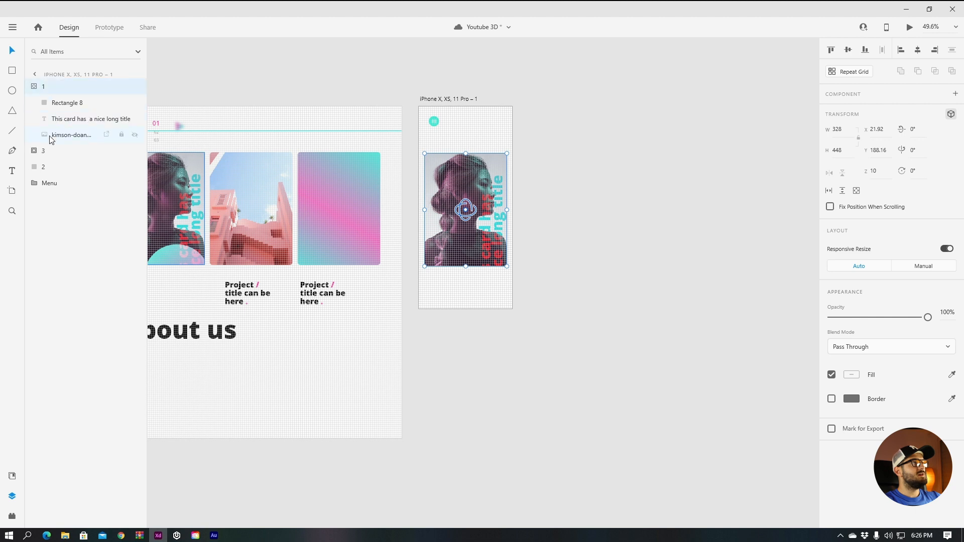
drag(44, 167, 44, 152)
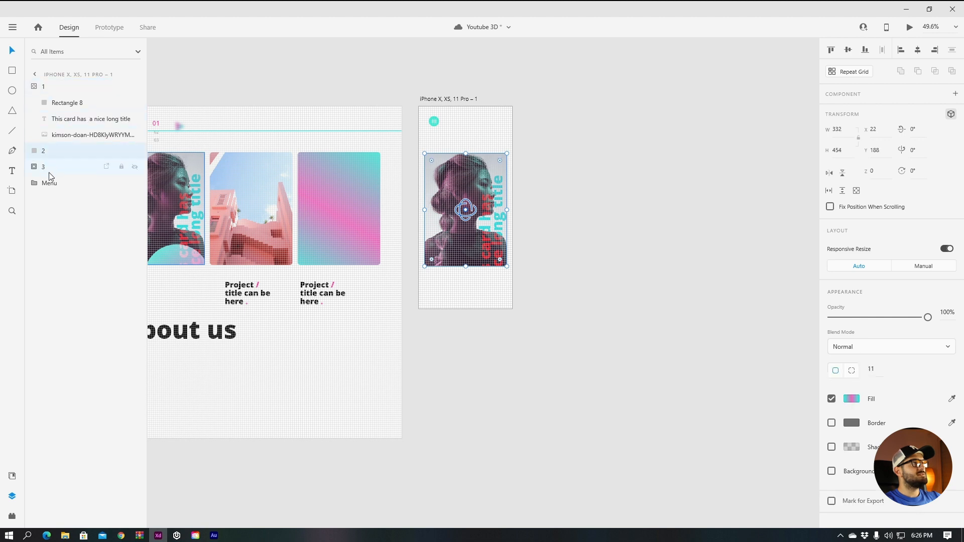
click(36, 91)
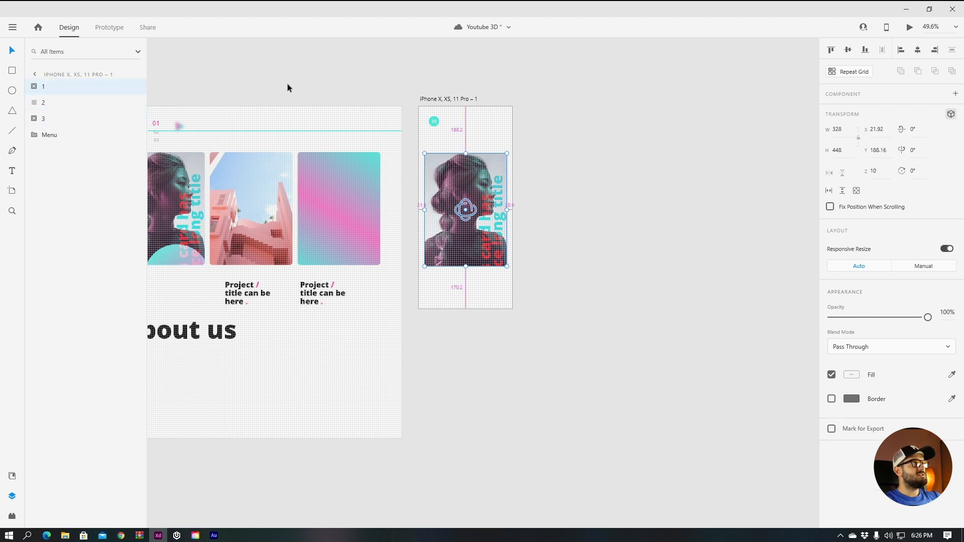
- Select all three stacked cards and move them up together to a Y position of 114
scroll(287, 88, up, 2)
drag(658, 150, 427, 330)
scroll(472, 242, up, 4)
drag(459, 255, 455, 213)
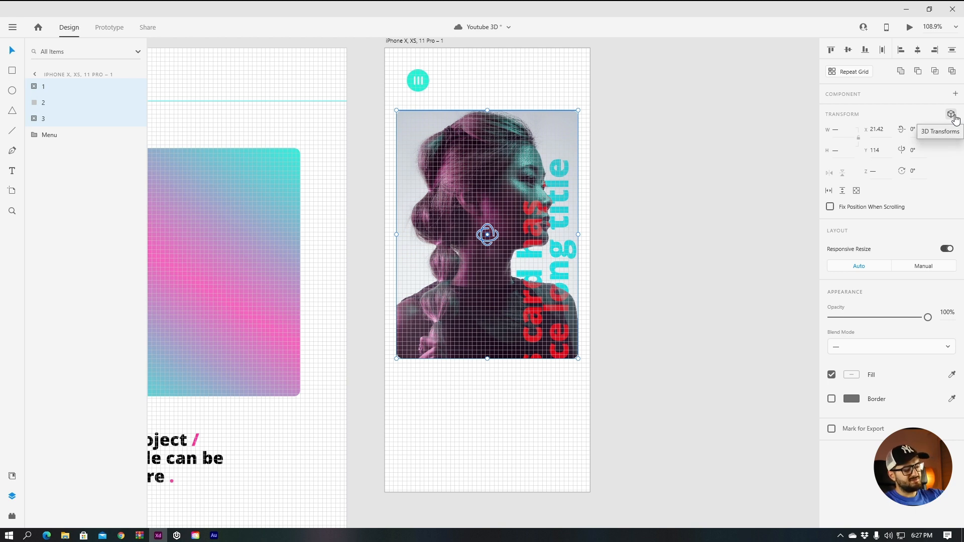
- Group the three stacked cards and rename the group as slider
key(ctrl+g)
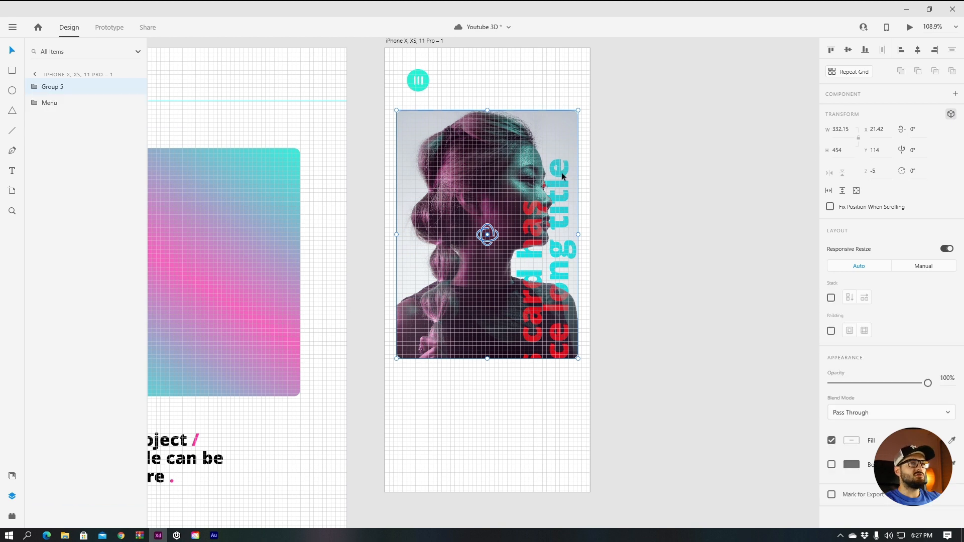
right_click(523, 167)
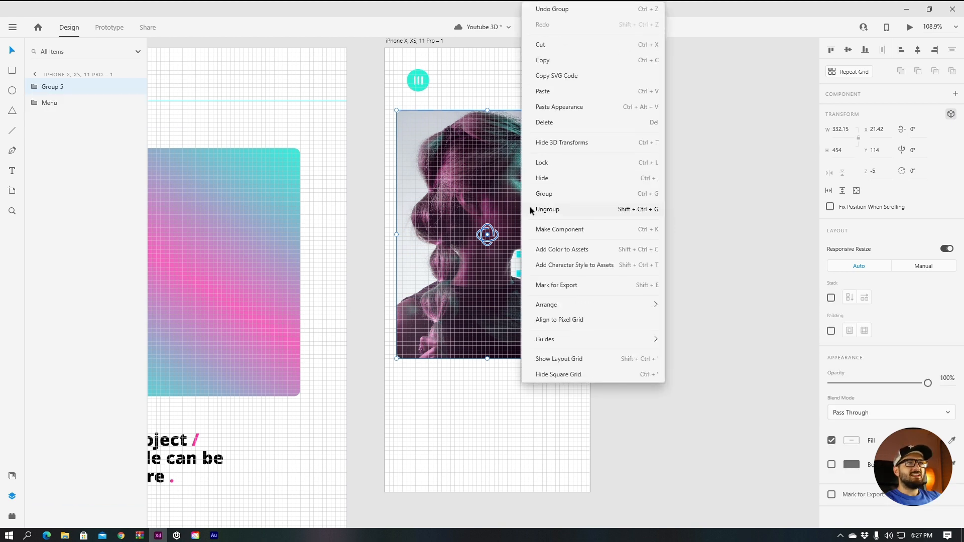
key(Escape)
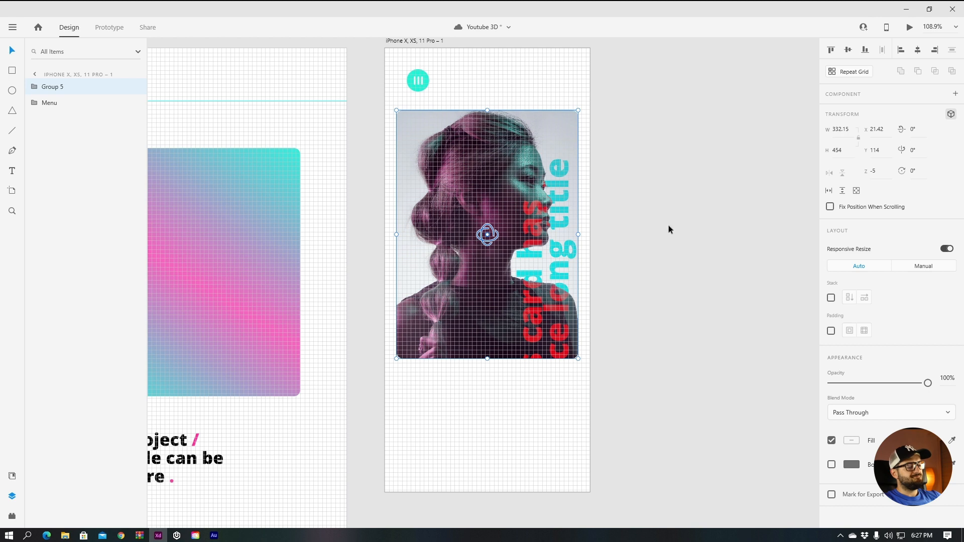
double_click(49, 85)
text(slic)
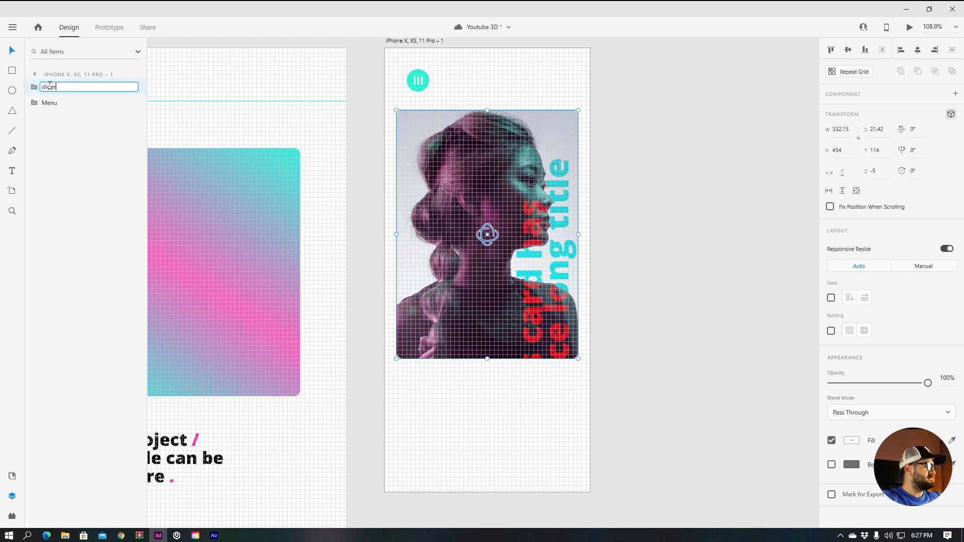
text(er)
key(Return)
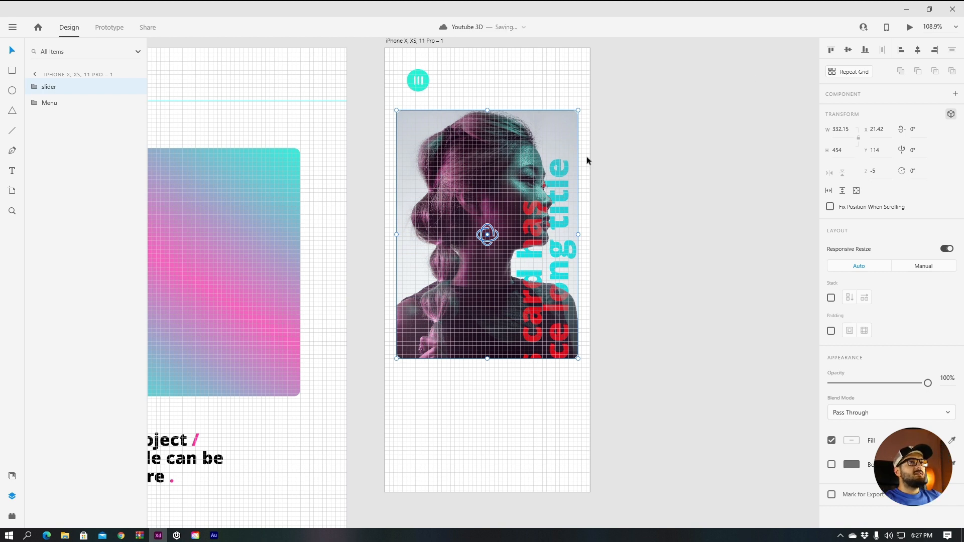
- Expand the slider group and examine the Z positions of cards 1 and 2
click(670, 166)
click(477, 165)
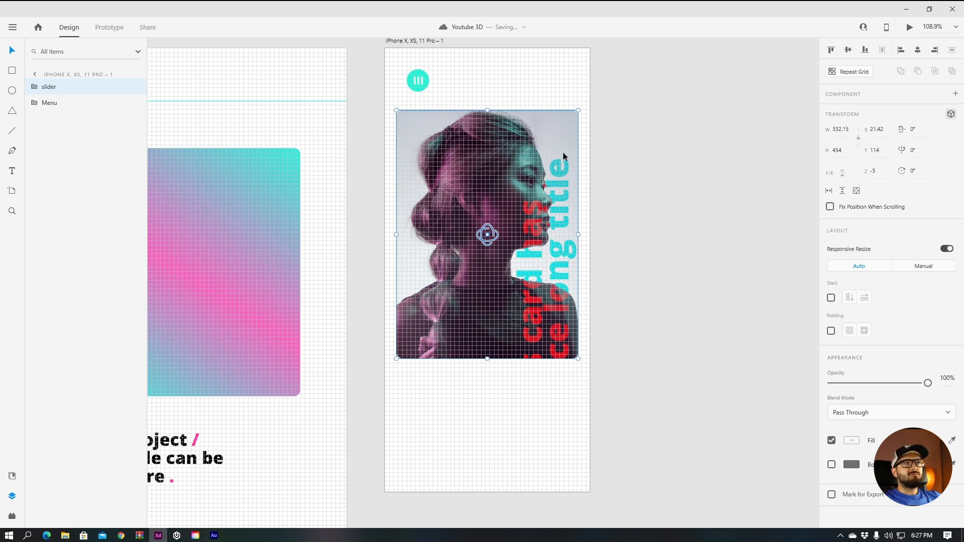
click(34, 86)
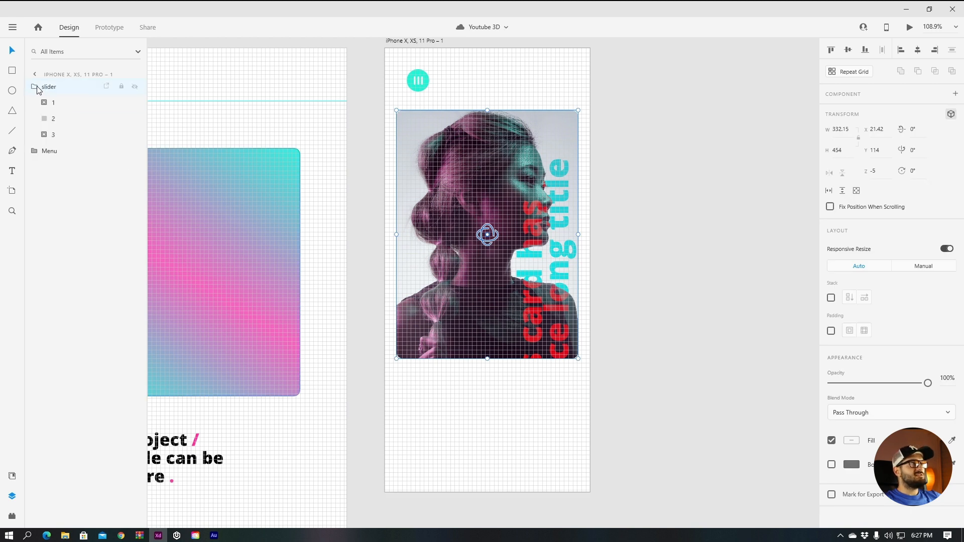
click(67, 104)
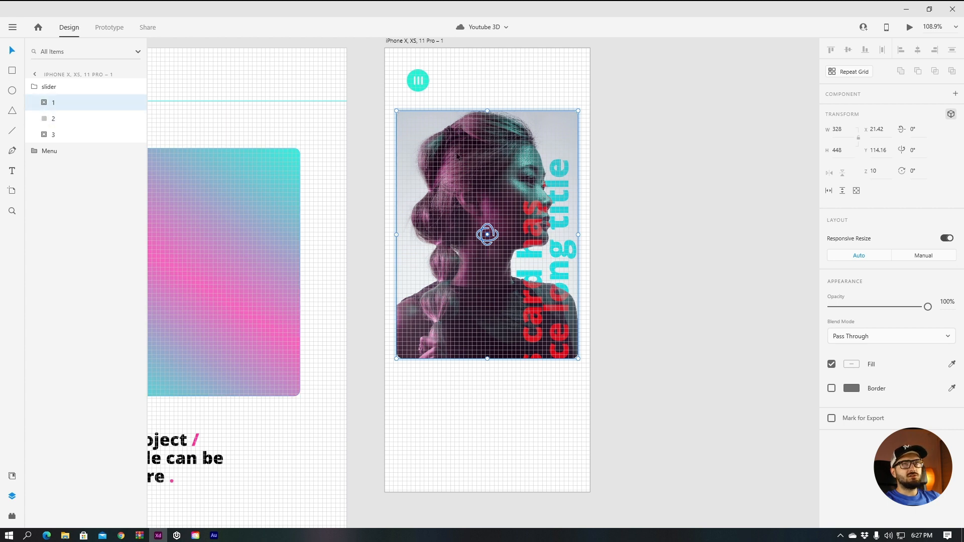
click(882, 172)
drag(882, 171, 863, 169)
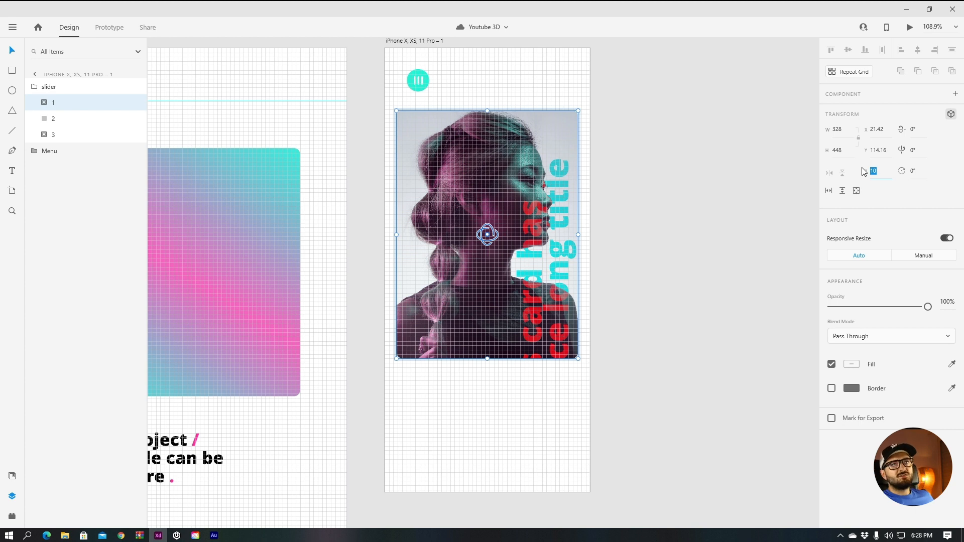
click(878, 172)
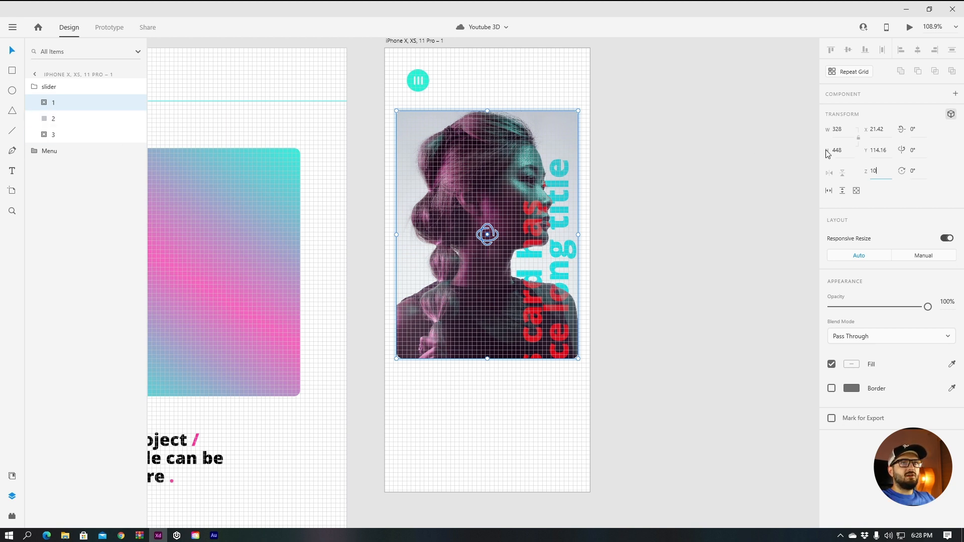
click(78, 123)
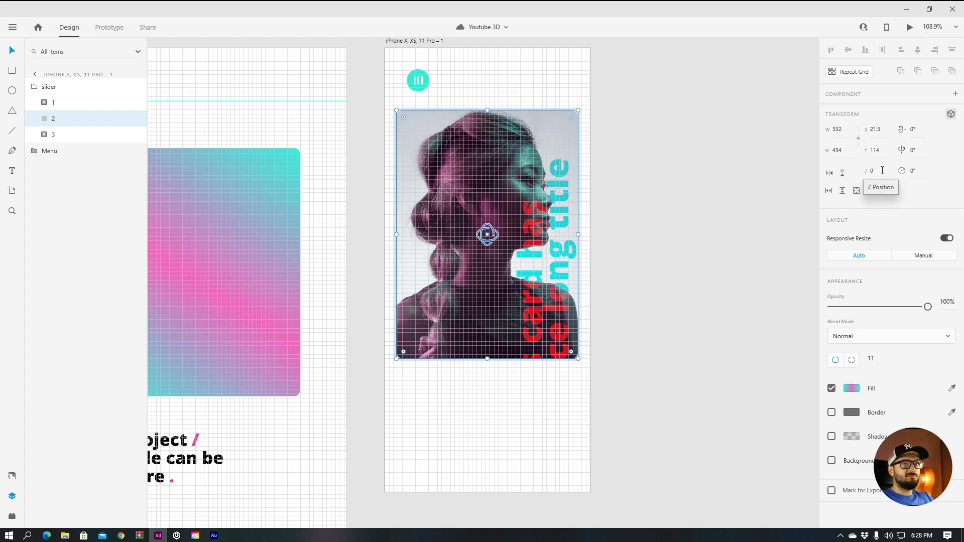
- Set the Z position of card 3 in the slider group to -20
click(72, 137)
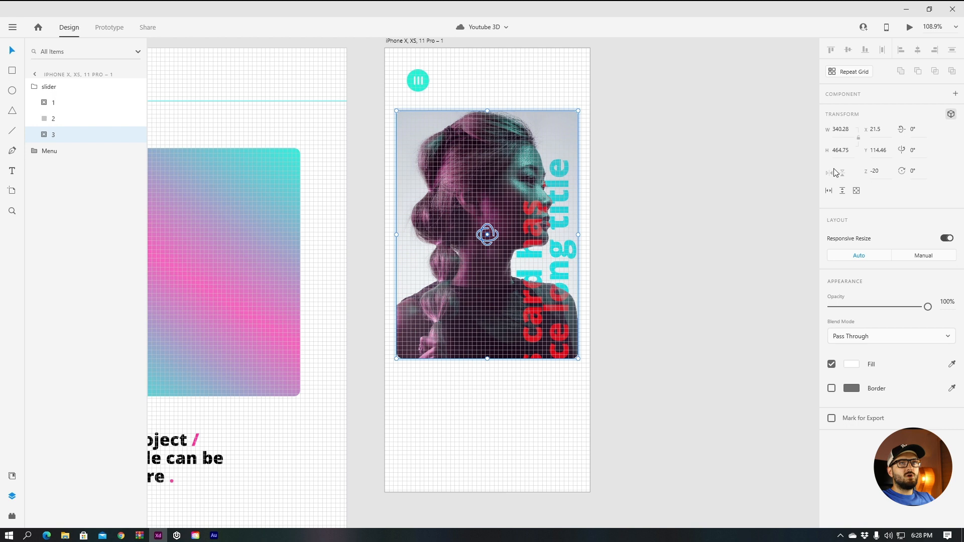
click(882, 172)
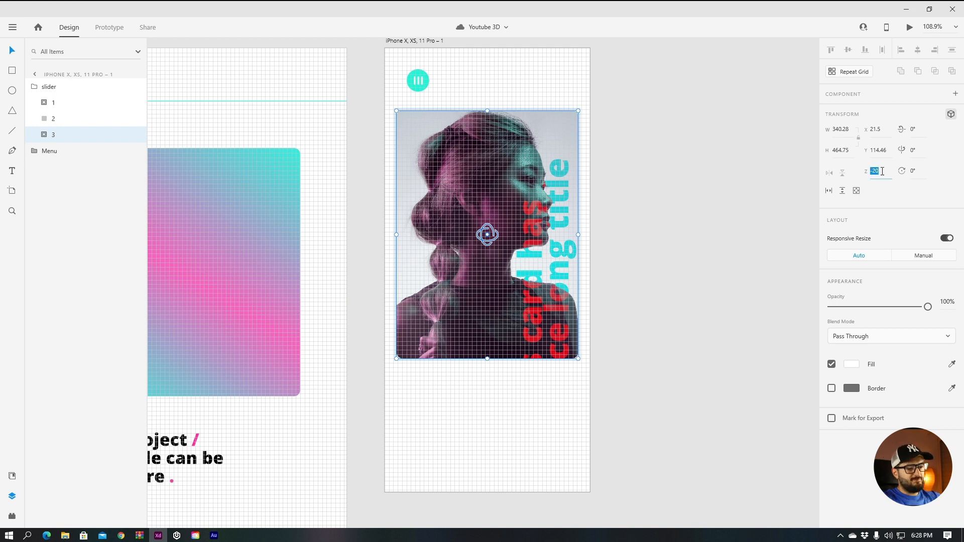
text(-20)
key(Return)
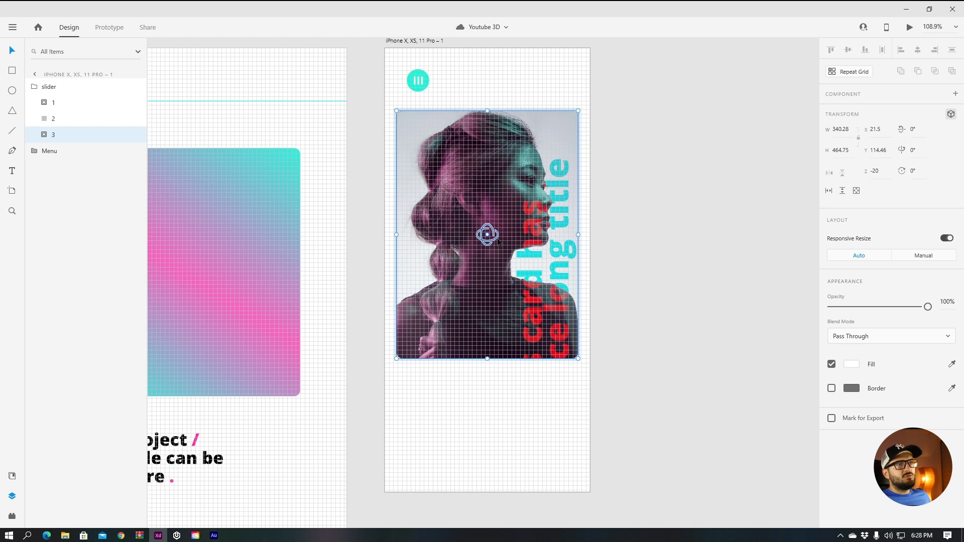
- Rotate the whole slider group around its Y axis to about -84° with the 3D control
click(100, 87)
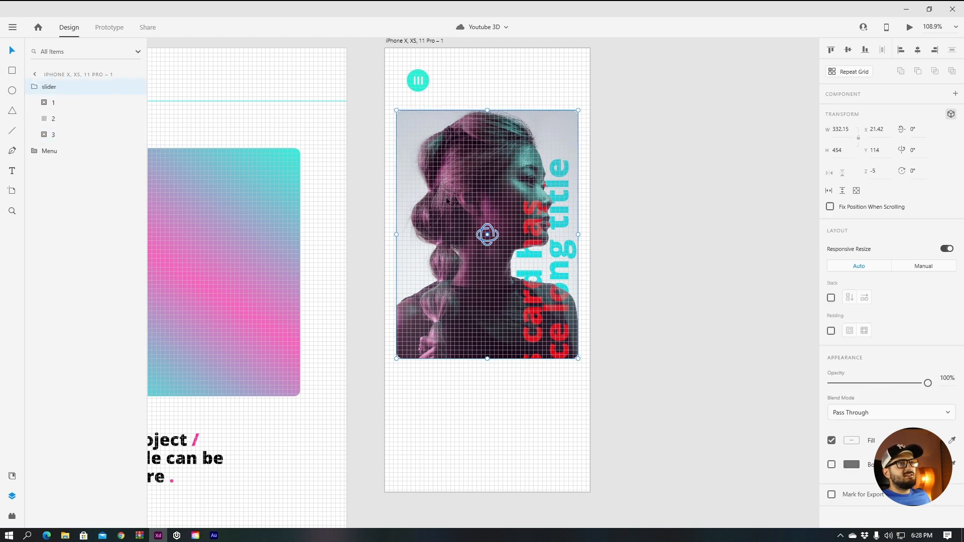
drag(487, 235, 410, 246)
click(543, 109)
click(504, 127)
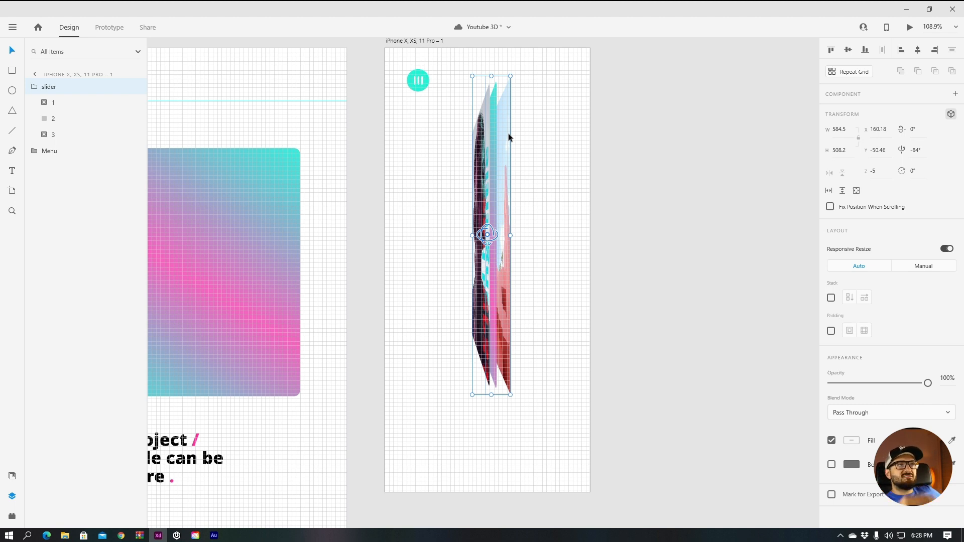
- Try to rotate card 1 alone around its Y axis to about 34° and undo the rotation
click(66, 119)
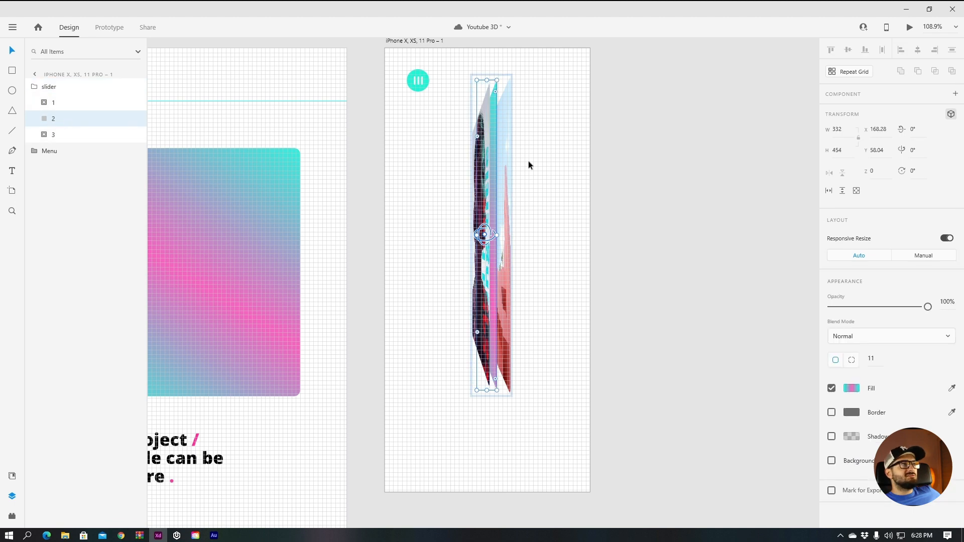
click(72, 104)
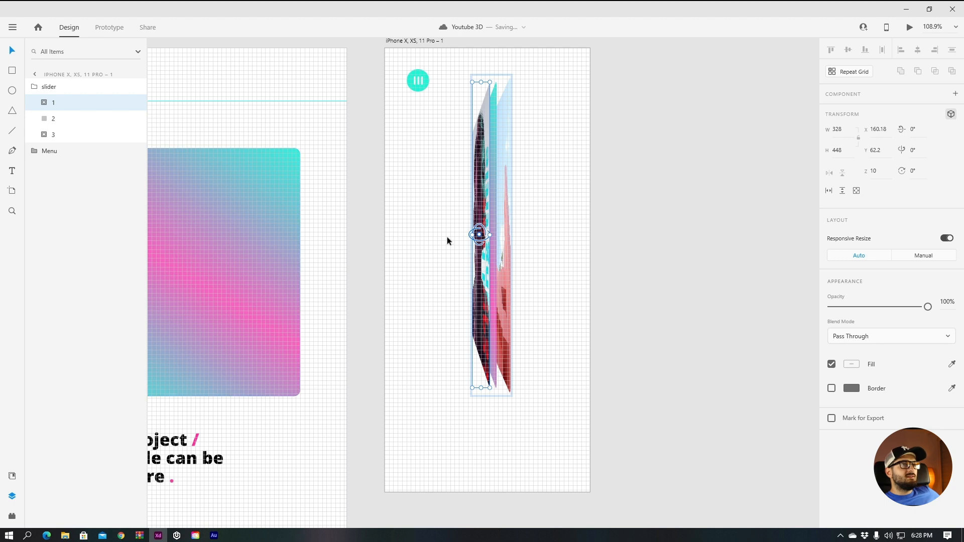
drag(481, 235, 519, 239)
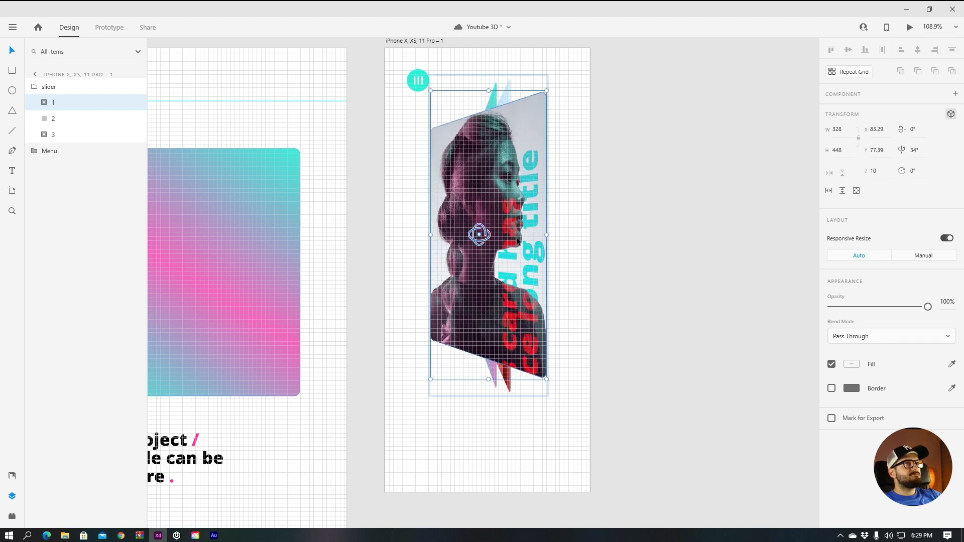
key(ctrl+z)
- Rotate the whole slider group back to 0° around its Y axis with the 3D control
click(71, 88)
drag(486, 235, 564, 234)
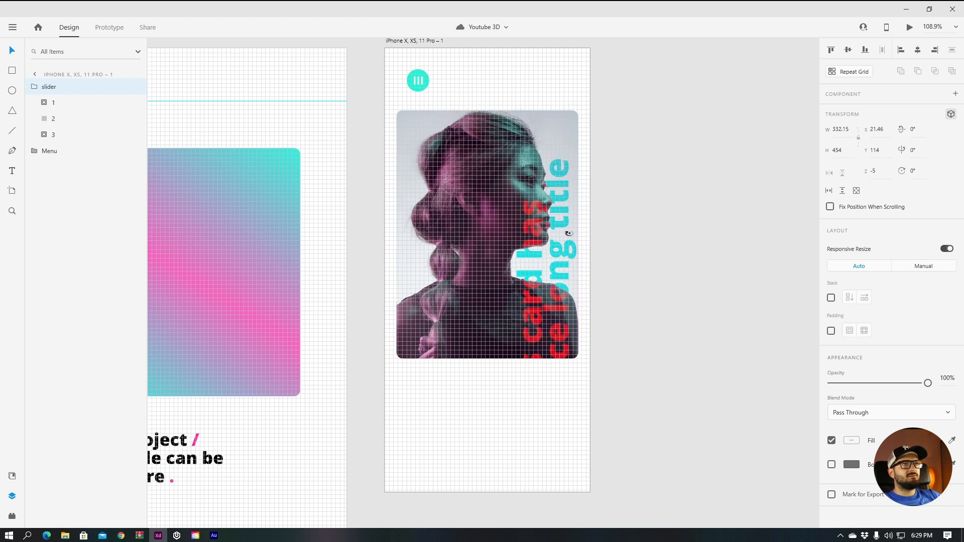
click(678, 236)
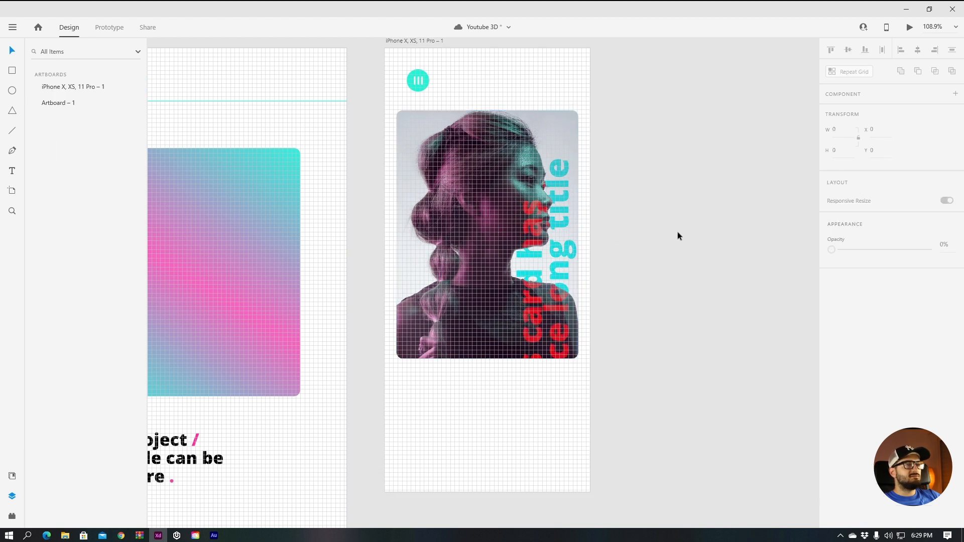
- Move the slider group to the grid position X 24, Y 112 on the iPhone artboard
click(506, 217)
scroll(410, 125, up, 5)
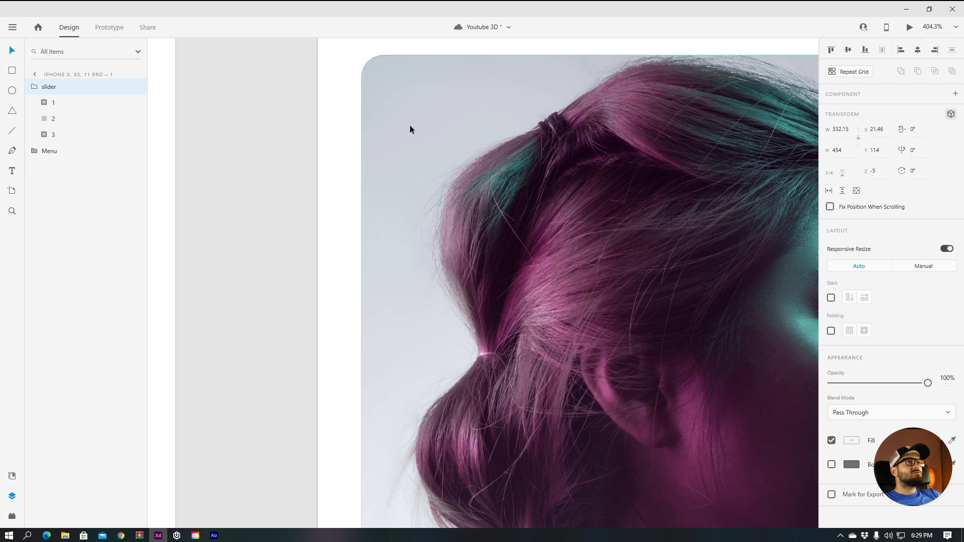
drag(416, 123, 416, 118)
scroll(418, 122, down, 4)
scroll(657, 154, up, 1)
scroll(657, 154, up, 3)
scroll(592, 348, down, 5)
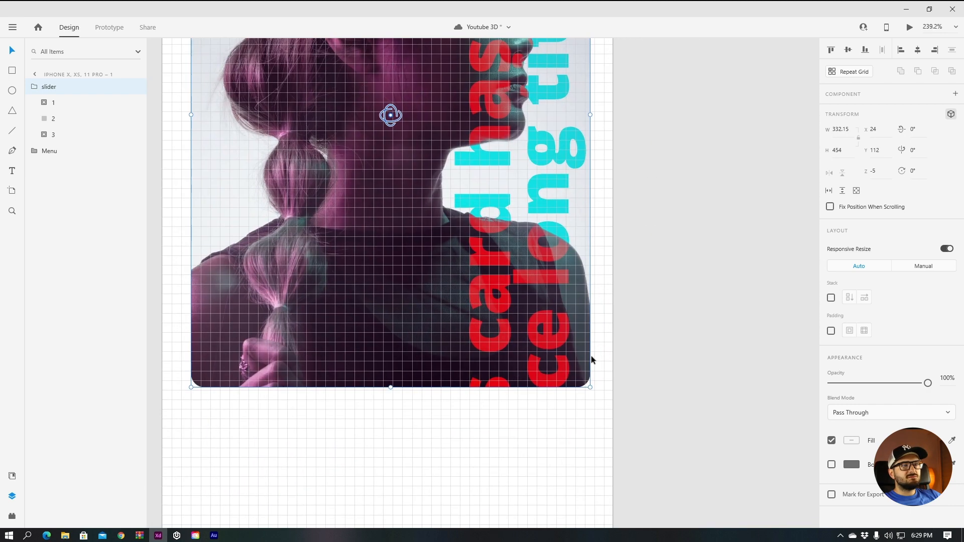
- Try to shrink the slider group from its lower corner while 3D transforms are on, and undo it
scroll(590, 388, up, 4)
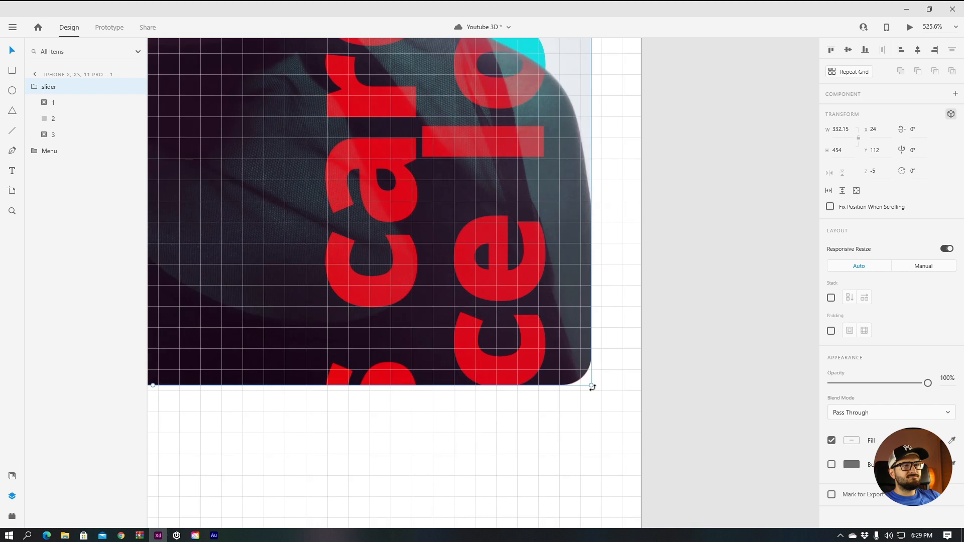
drag(589, 386, 576, 374)
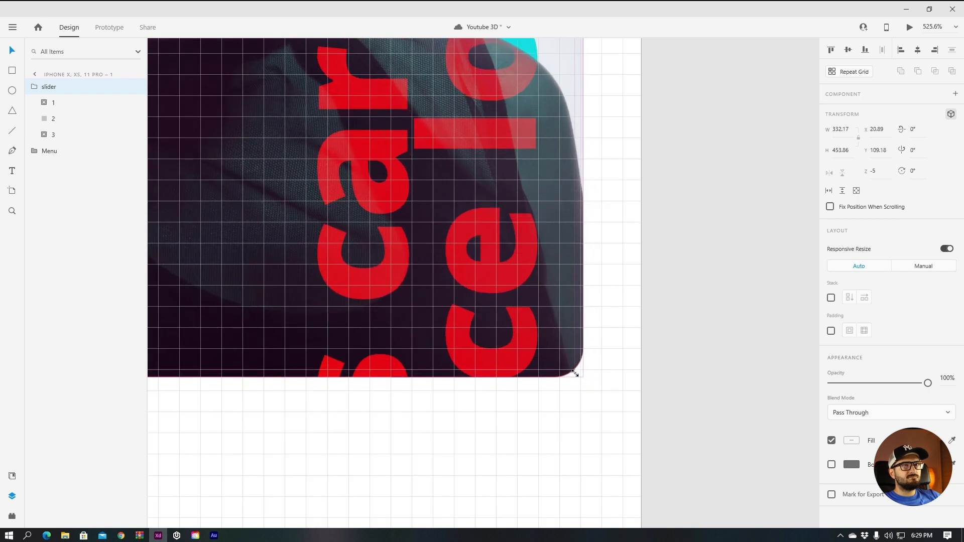
key(ctrl+z)
scroll(611, 225, down, 5)
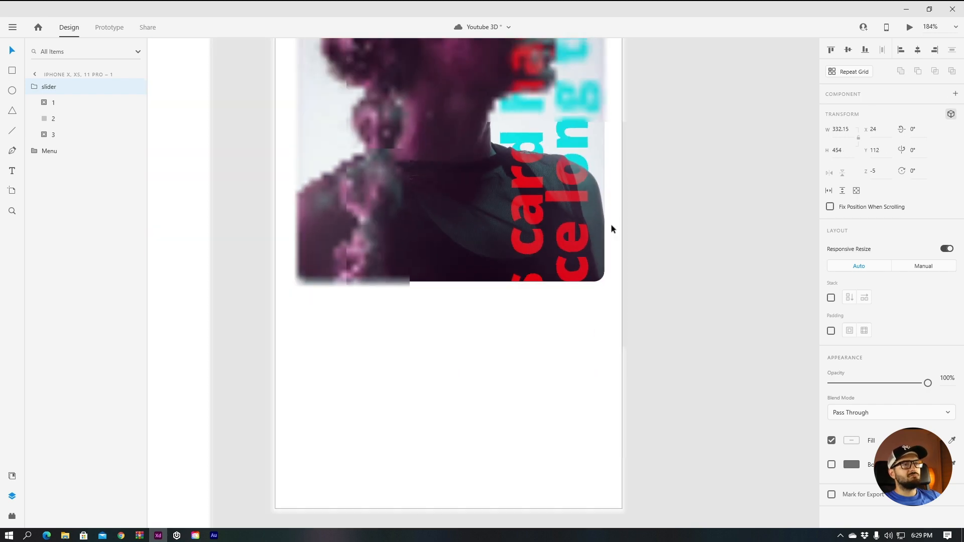
- Disable 3D transforms, scale the slider group down to about 328 × 448, and enable 3D transforms again
click(951, 114)
scroll(551, 272, up, 3)
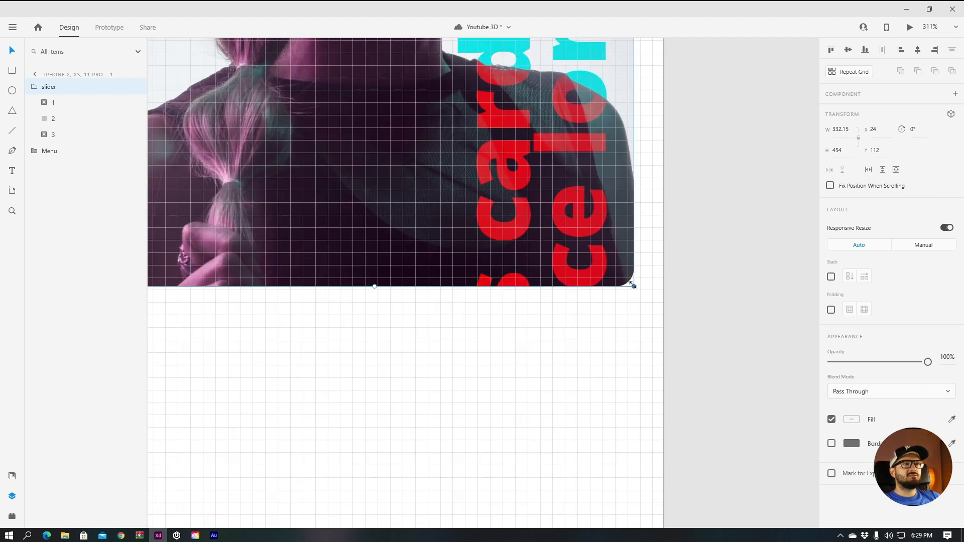
drag(631, 282, 627, 279)
scroll(622, 278, down, 3)
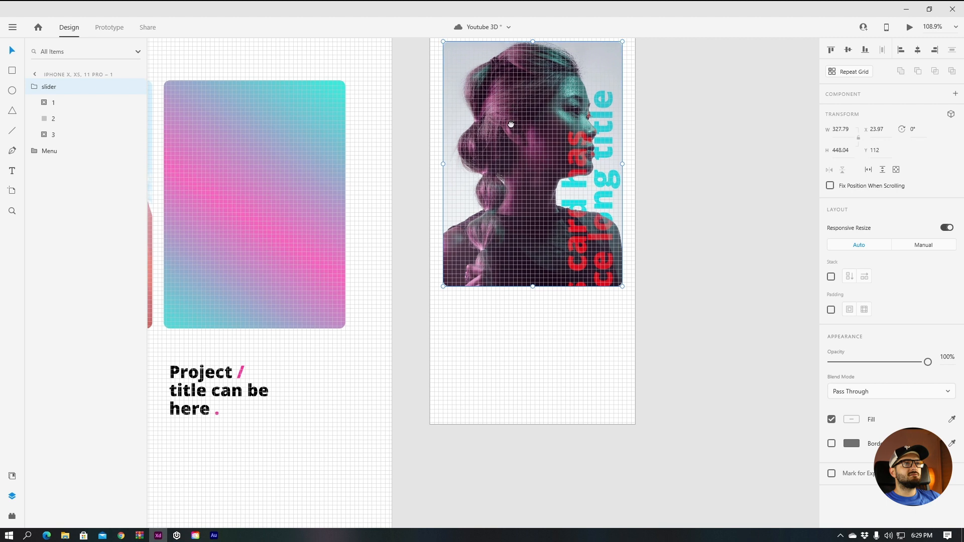
click(951, 115)
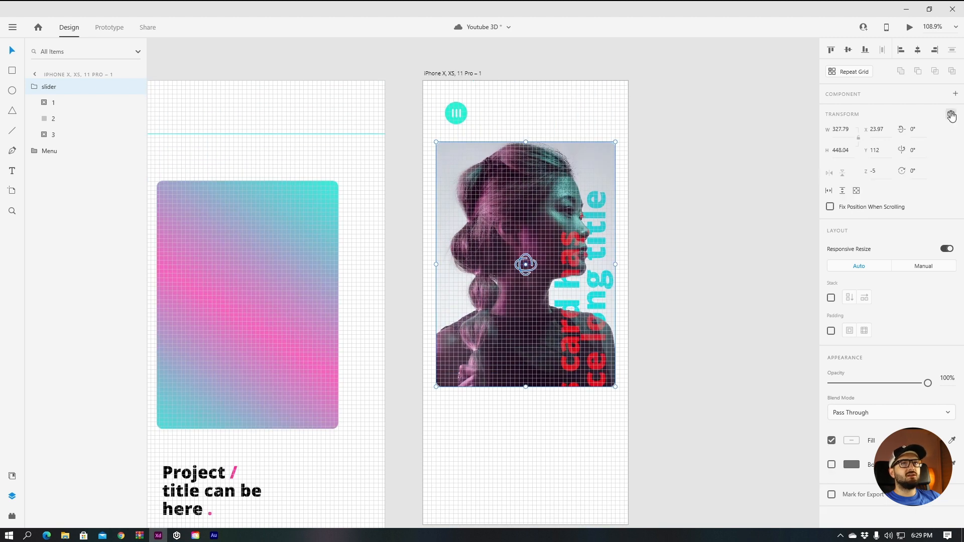
- Set the Z position of the slider group to 0
click(881, 169)
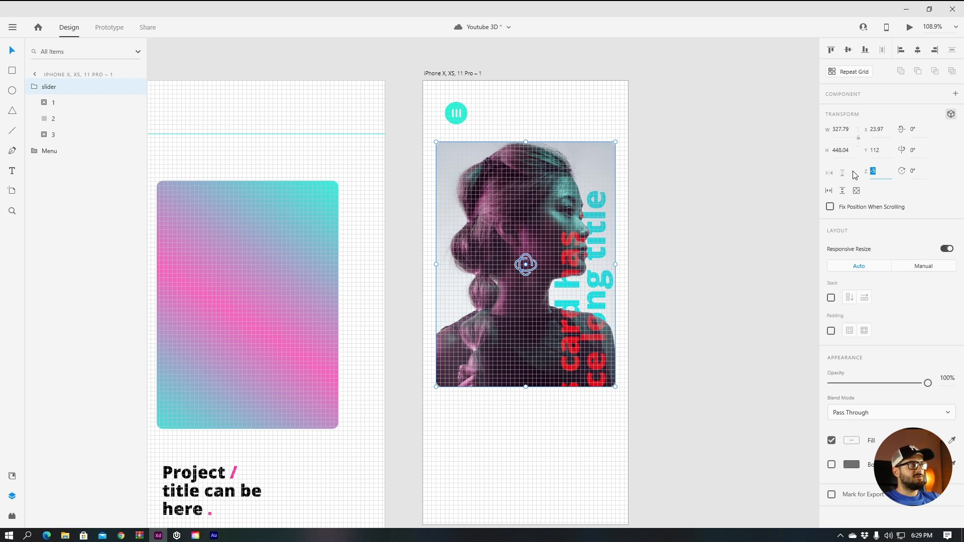
text(0)
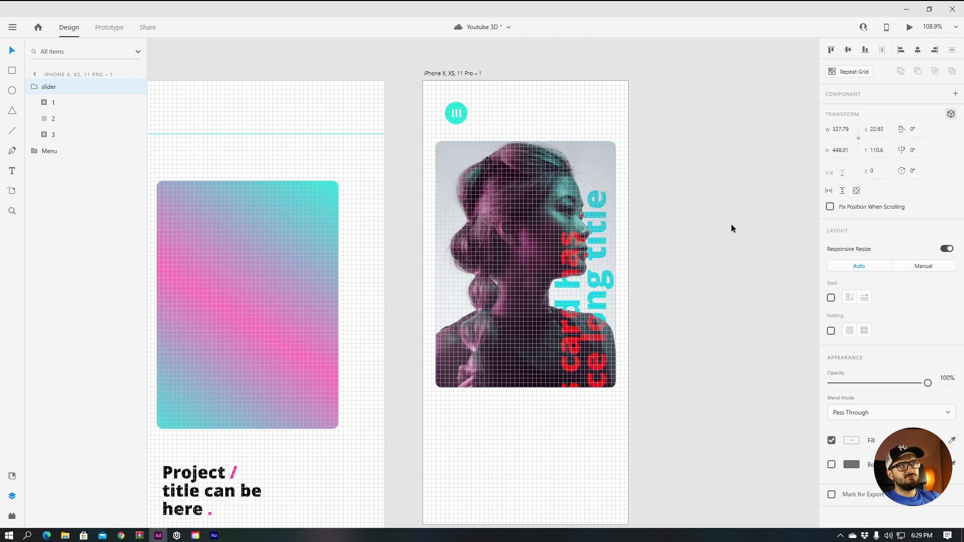
click(715, 232)
- Move the slider group lower on the iPhone artboard, leaving free space between the menu button and the cards
scroll(475, 228, down, 1)
scroll(475, 228, down, 2)
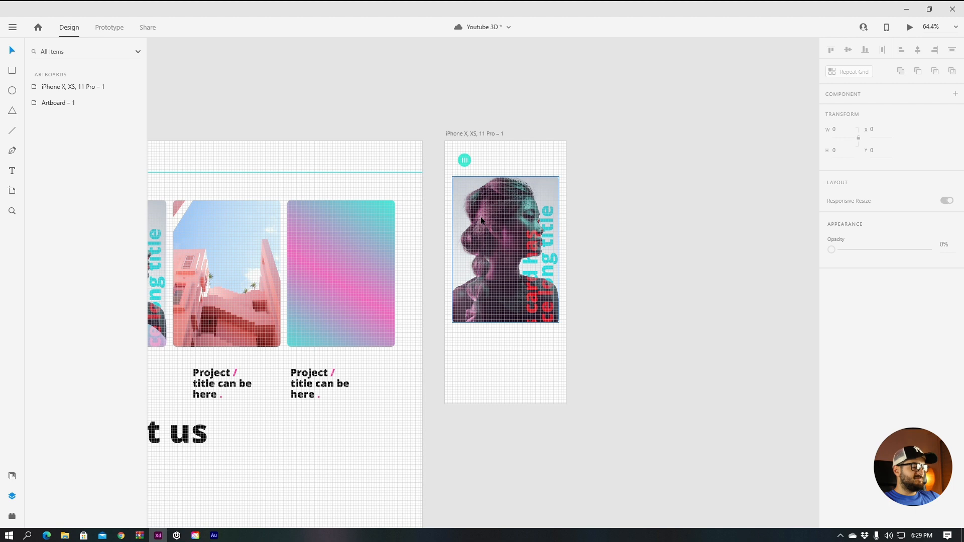
scroll(481, 216, down, 1)
click(481, 235)
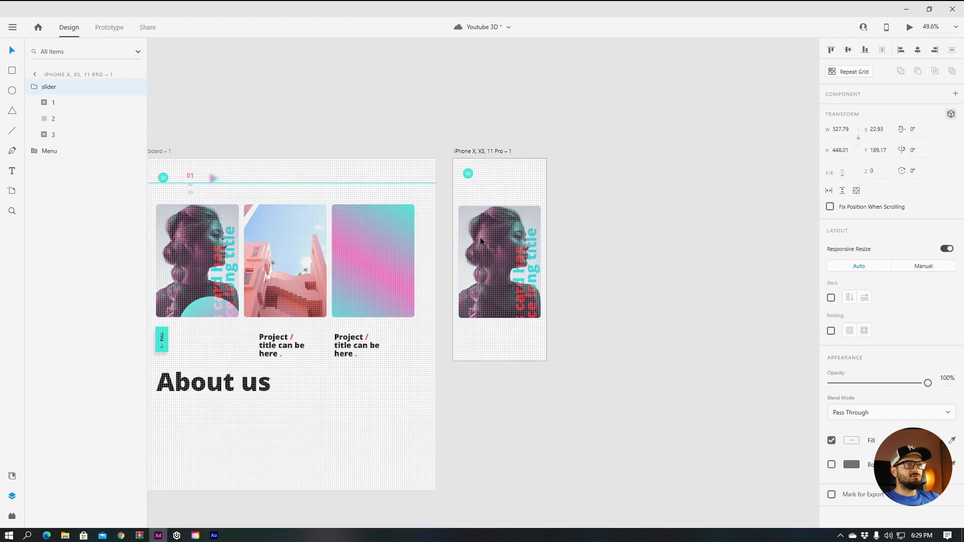
- Try to move the number 01 out of the 01–03 list on Artboard – 1 and undo the moves
click(179, 174)
drag(179, 174, 190, 197)
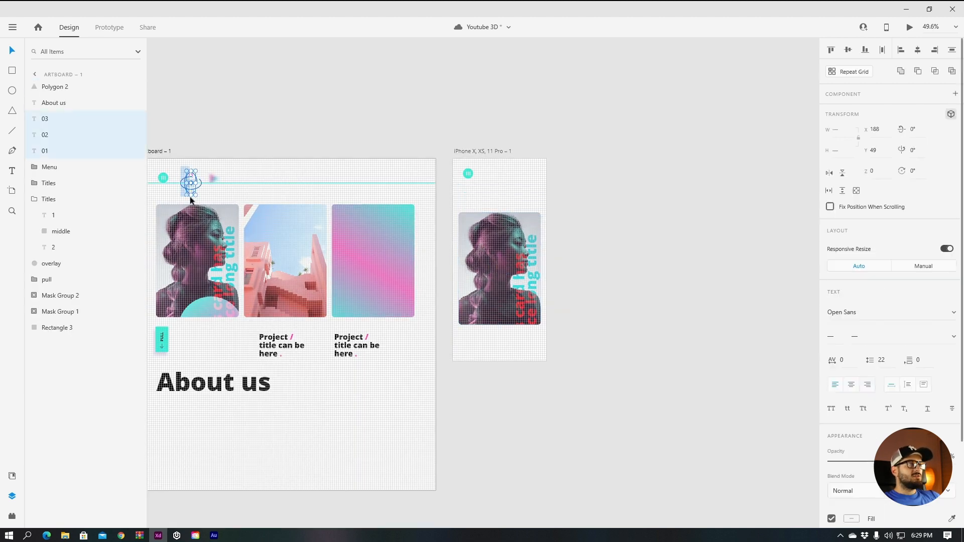
scroll(202, 167, up, 3)
click(192, 169)
drag(183, 173, 179, 207)
key(alt+z)
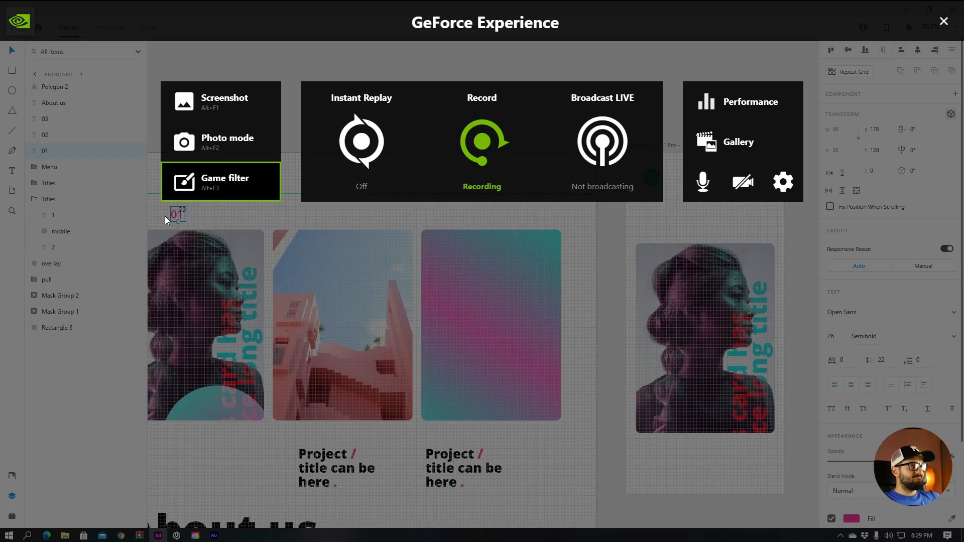
click(279, 234)
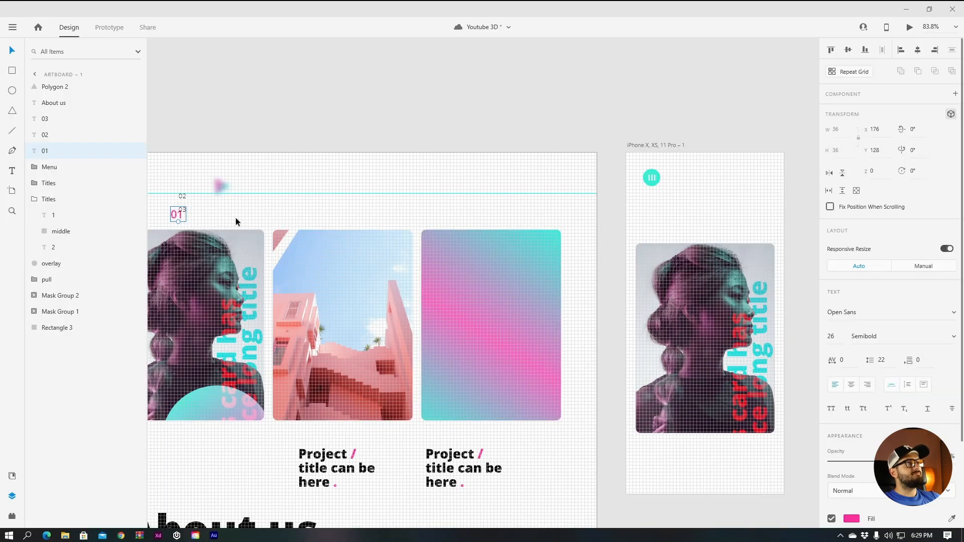
click(189, 180)
key(ctrl+z)
drag(186, 164, 288, 165)
key(ctrl+z)
- Copy the numbers 01, 02 and 03 from Artboard – 1 to the upper right corner of the iPhone artboard
drag(185, 182, 765, 170)
click(721, 192)
drag(709, 197, 676, 199)
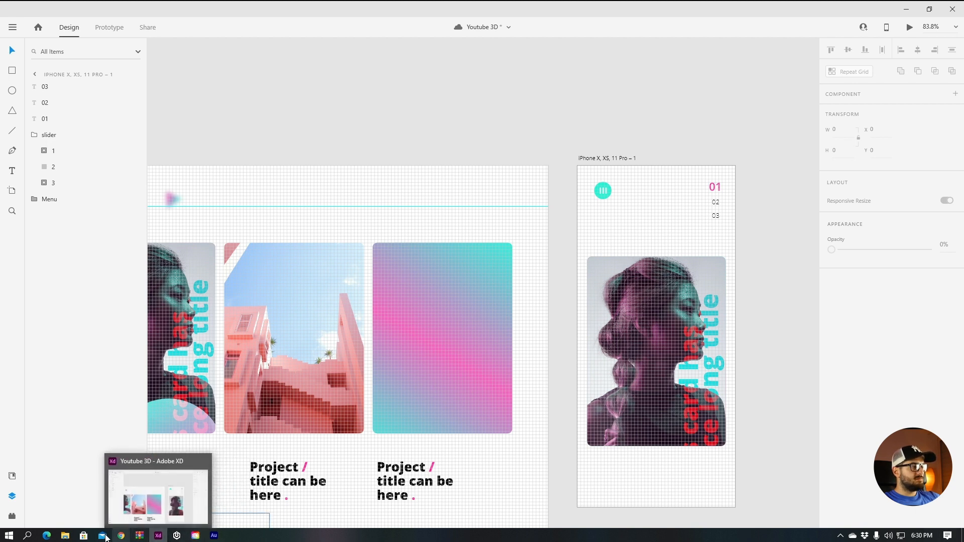
- Switch to Adobe Audition to check the running audio recording, and minimize it to return to the design
click(27, 535)
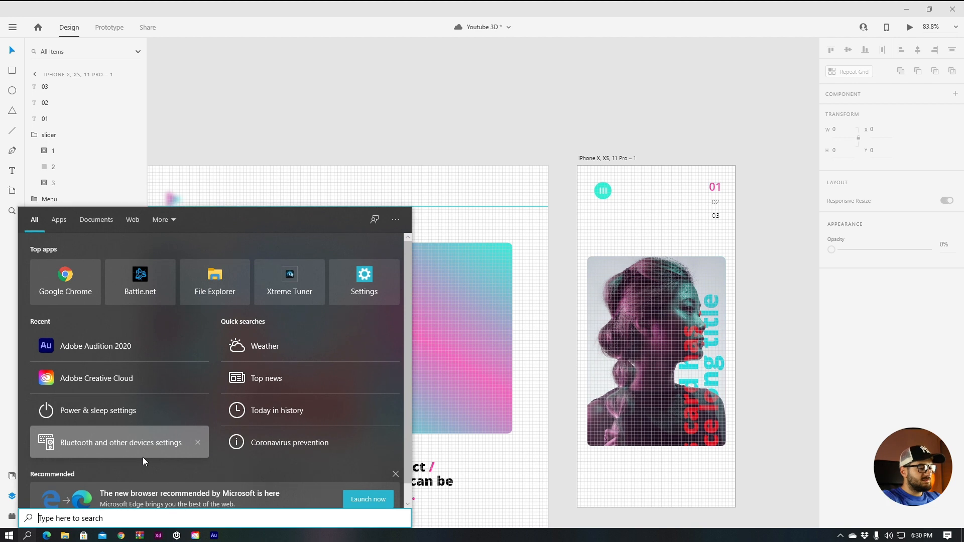
text(aud)
click(141, 273)
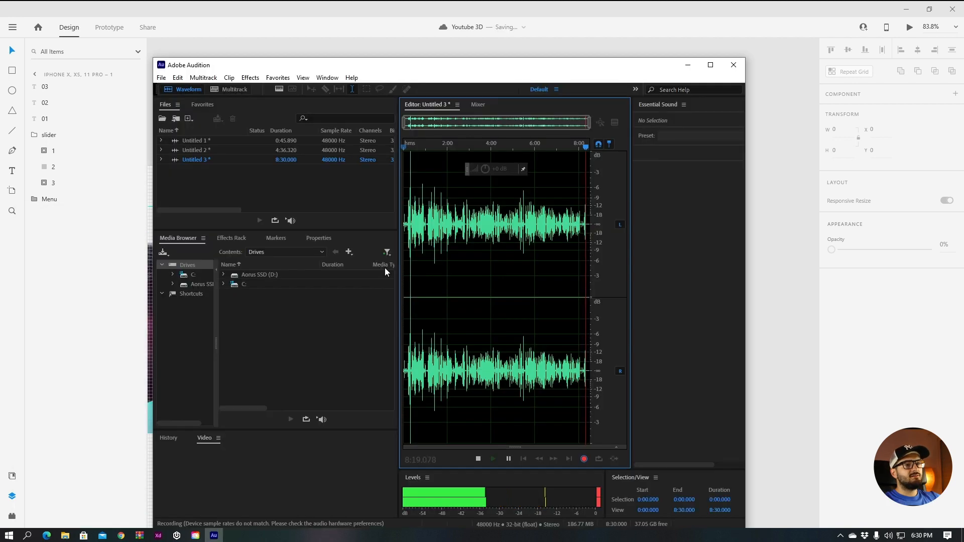
click(688, 66)
- Select the numbers 01, 02 and 03 on the iPhone artboard and align them together at X 320, Y 32
scroll(534, 138, down, 1)
scroll(535, 138, down, 2)
drag(650, 154, 676, 185)
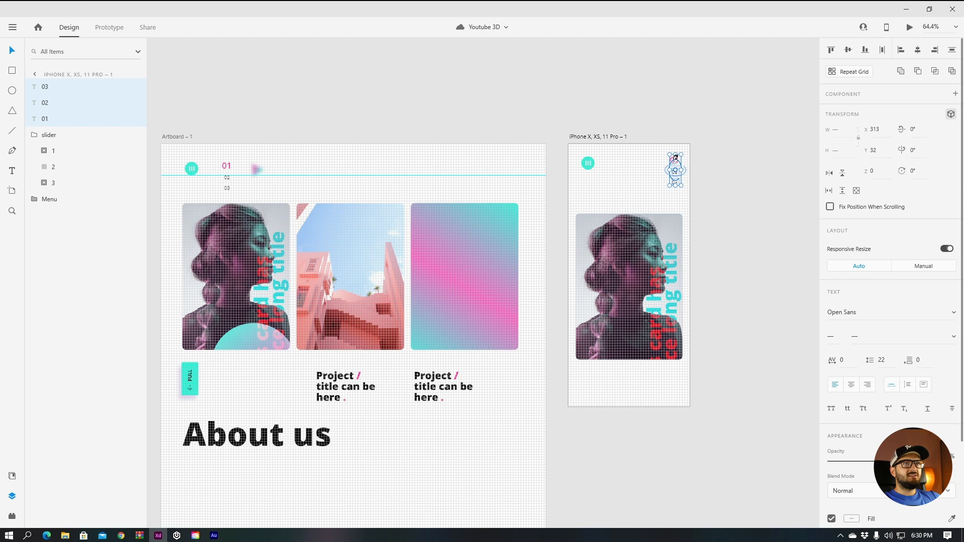
scroll(676, 157, left, 1)
scroll(706, 158, up, 1)
drag(687, 157, 690, 161)
scroll(448, 172, down, 2)
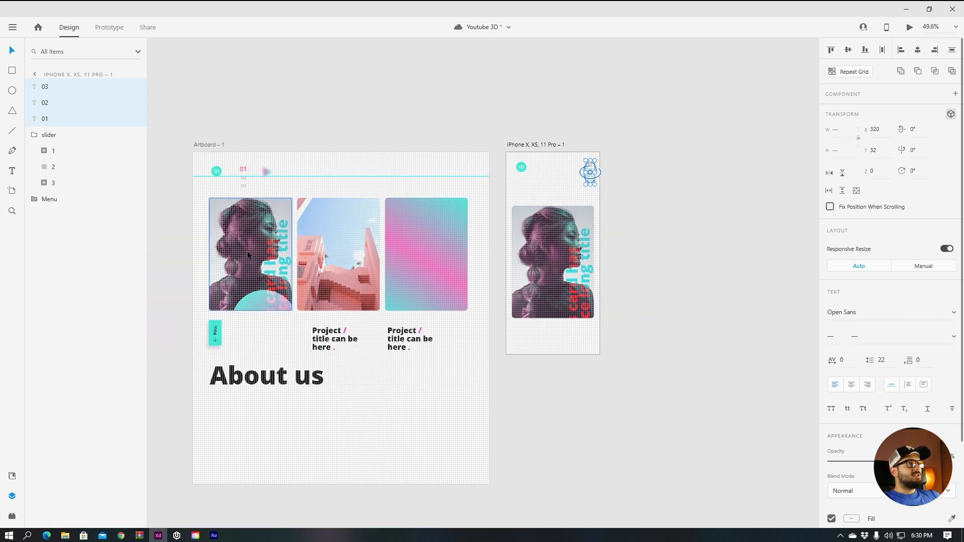
- Copy the blurred gradient triangle from Artboard – 1 onto the iPhone artboard and compare it with Object Blur off and on
drag(267, 171, 556, 177)
scroll(556, 177, up, 3)
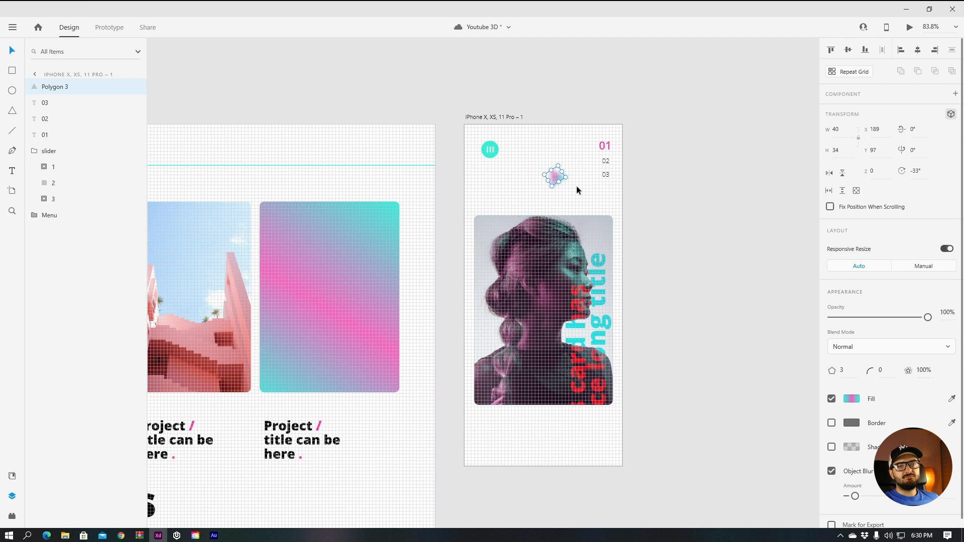
click(831, 471)
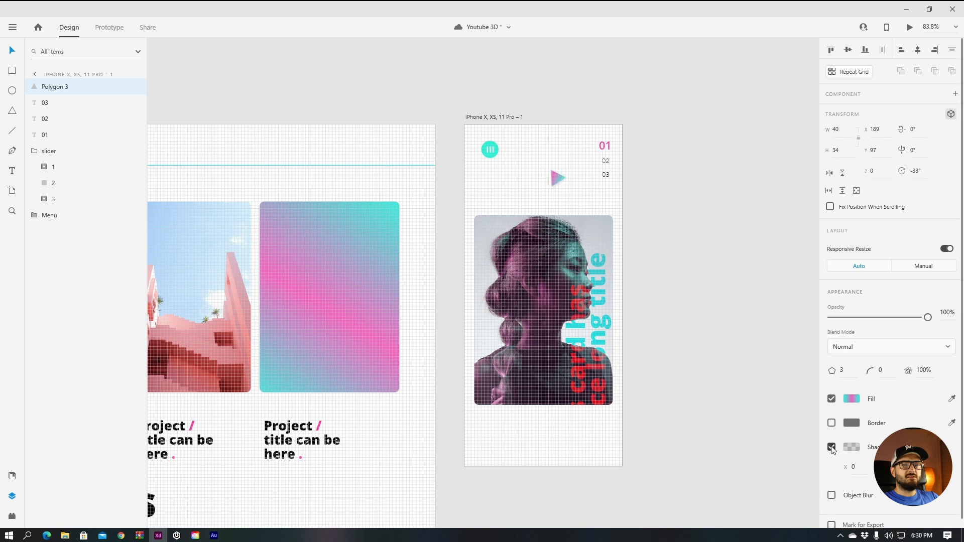
click(832, 471)
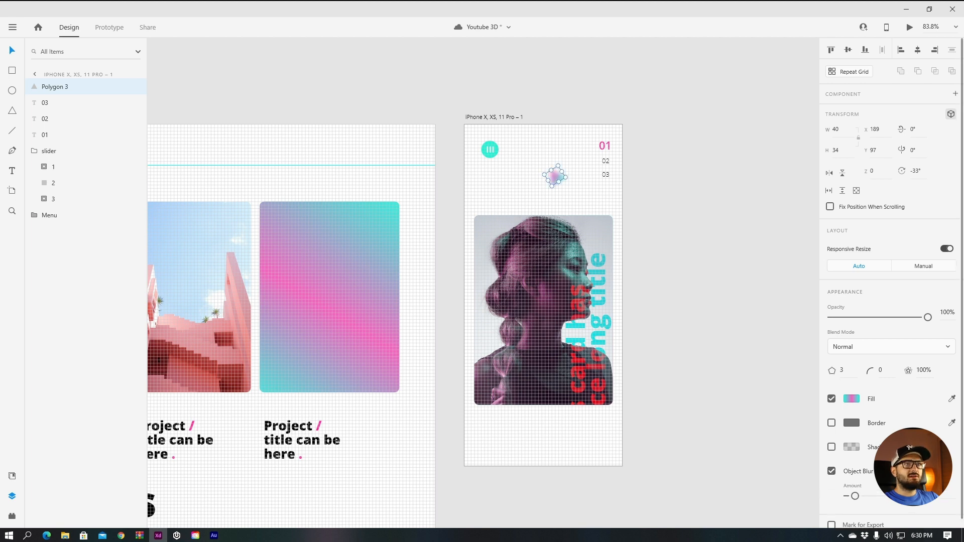
click(690, 395)
- Move the blurred triangle down to just above the slider card on the iPhone artboard
drag(557, 178, 564, 194)
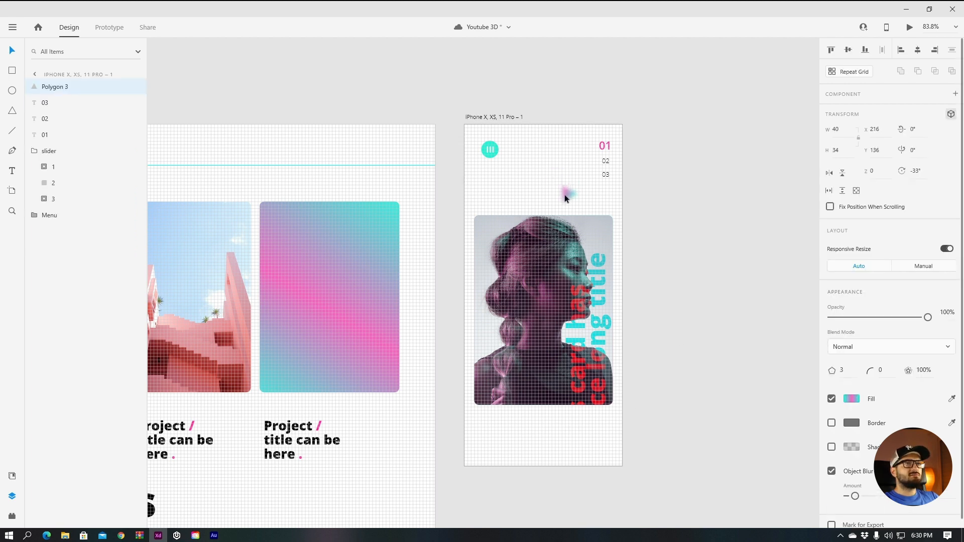
click(721, 210)
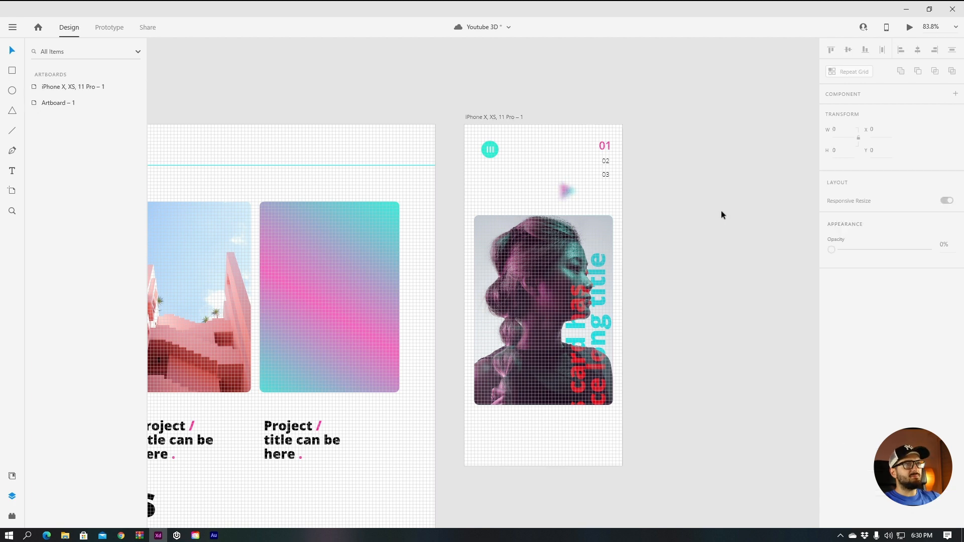
- Copy the two project title groups from Artboard – 1 to the iPhone artboard, stacked above the slider at about X 24, Y 78
scroll(722, 210, down, 1)
scroll(722, 210, down, 1)
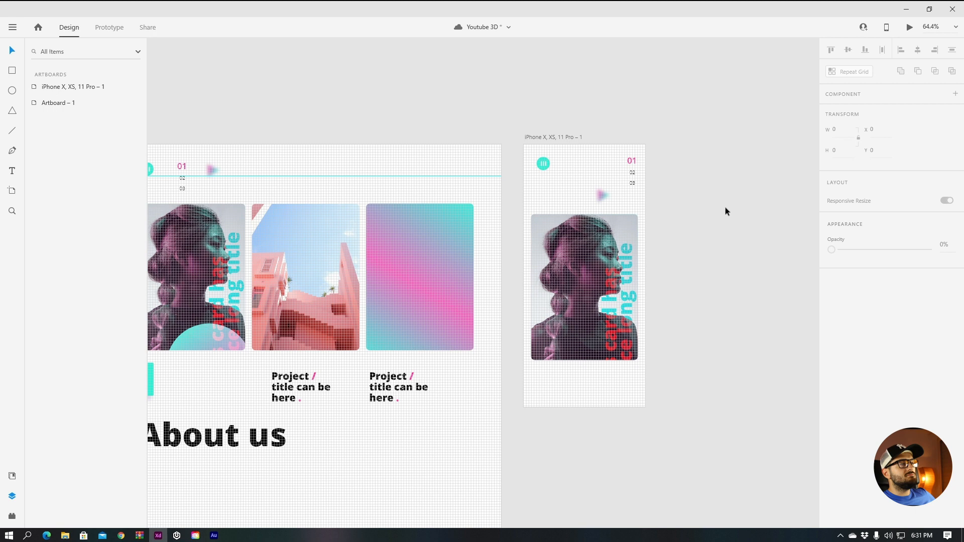
click(300, 394)
drag(301, 394, 552, 202)
scroll(522, 201, up, 5)
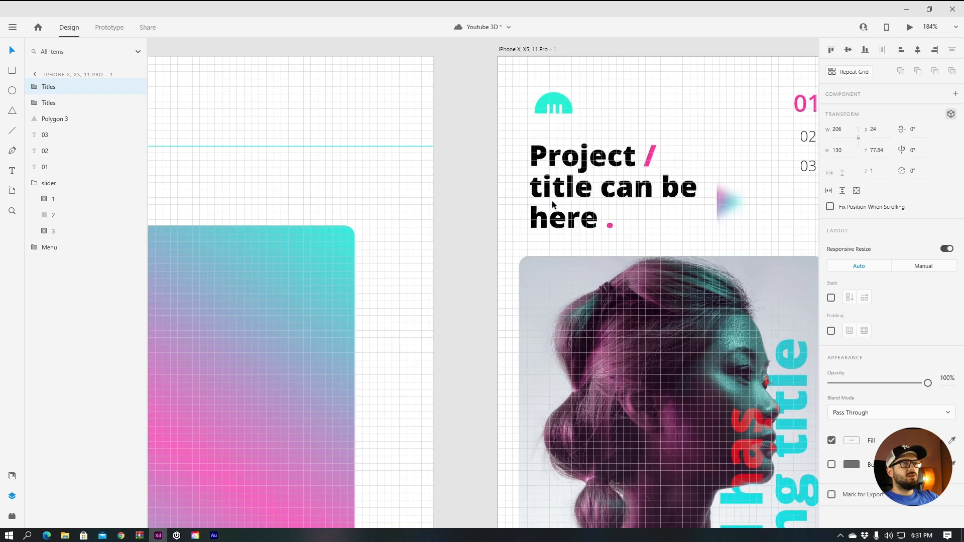
- Send the selected project titles group to the back of the iPhone artboard and shift the blurred triangle right, beneath the page numbers
scroll(568, 219, down, 5)
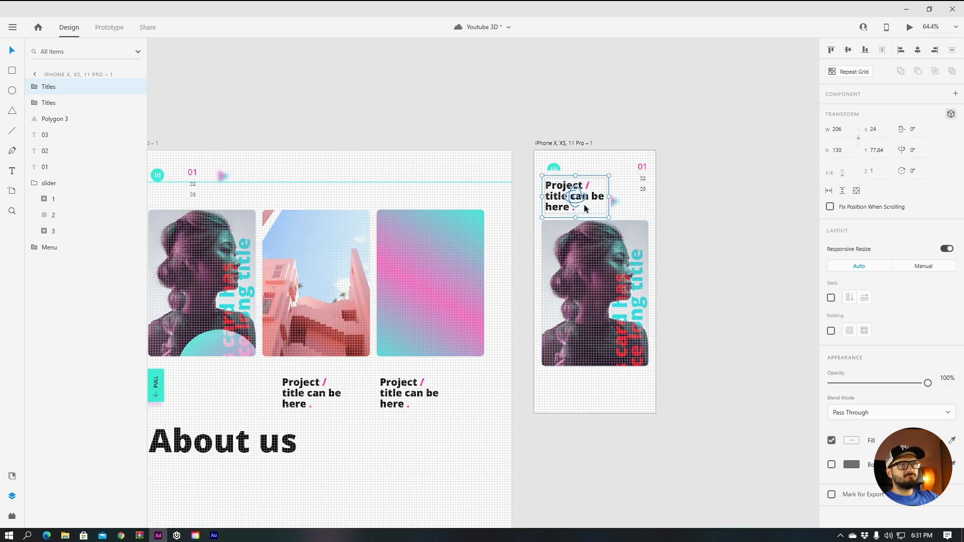
scroll(584, 203, up, 1)
key(ctrl+apostrophe)
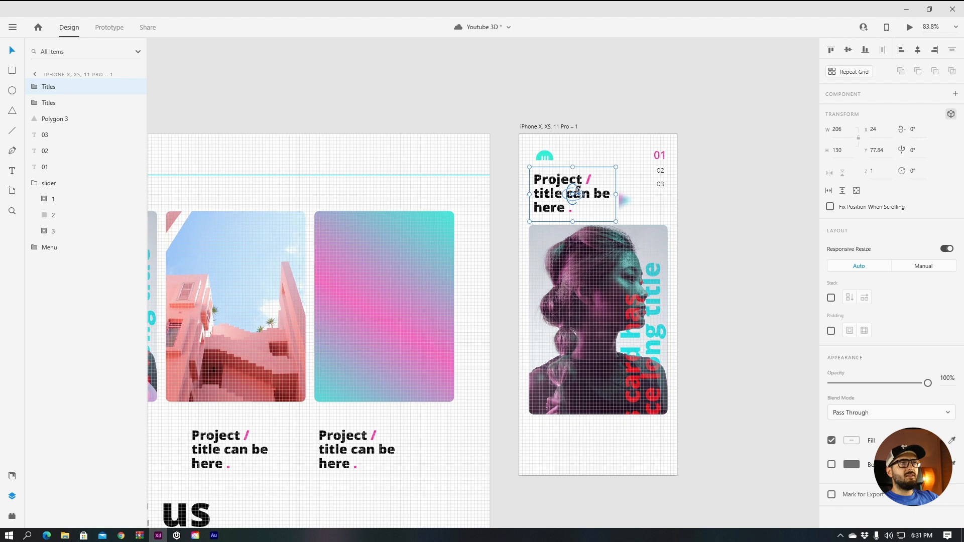
right_click(546, 187)
mouse_move(659, 320)
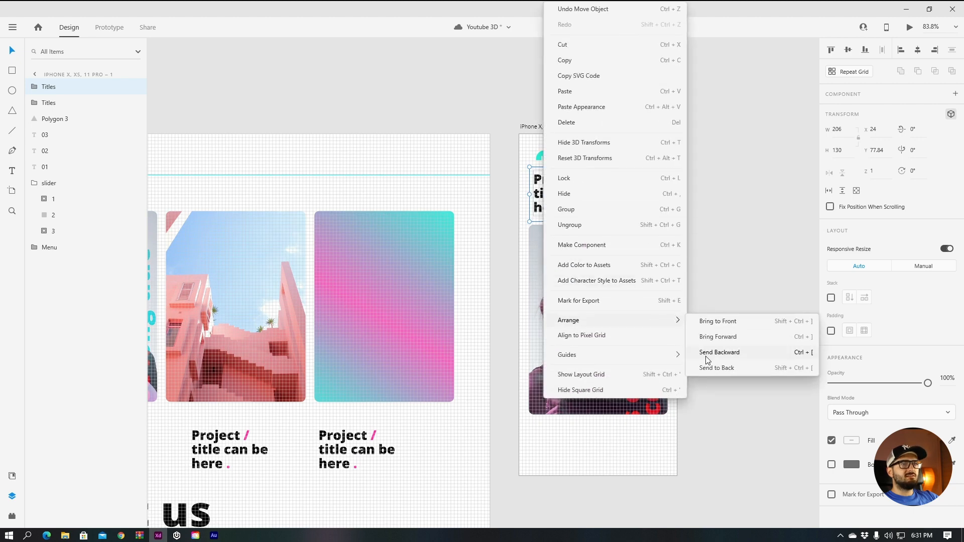
click(707, 353)
click(682, 224)
drag(624, 198, 647, 198)
- Place the Menu group at the top of the iPhone artboard's layer order and set its Z depth to 0
click(549, 159)
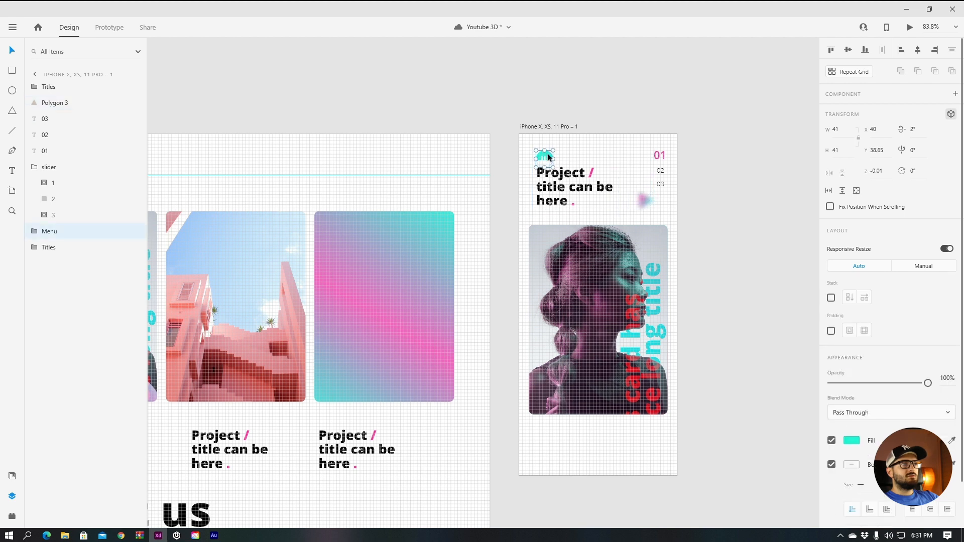
drag(35, 232, 47, 88)
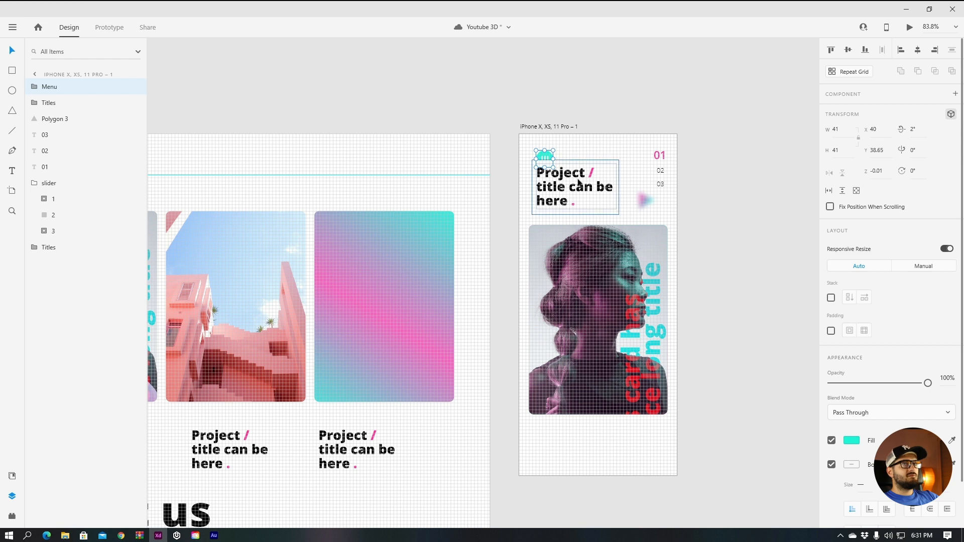
click(878, 170)
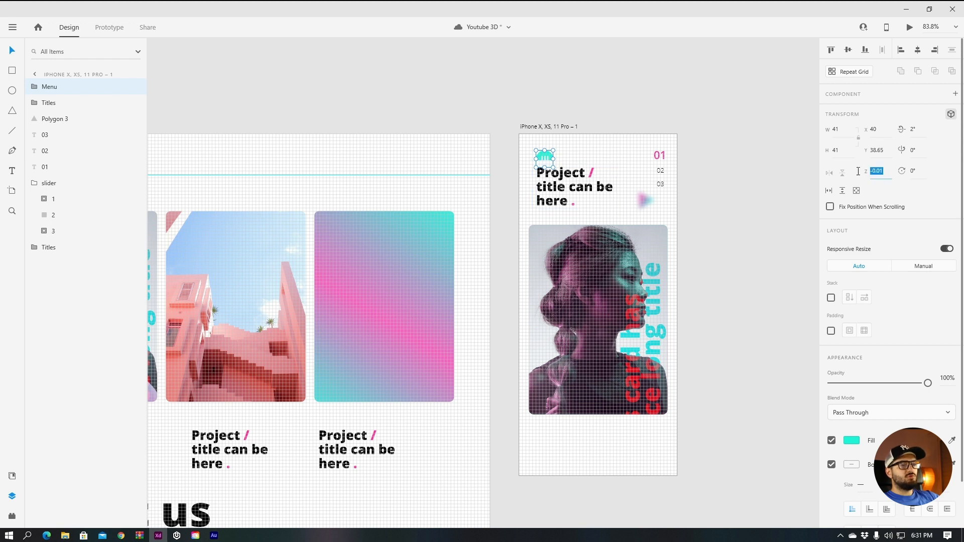
text(0)
key(Return)
- Check the placement and Z depth of the front titles group, blurred triangle, slider and page numbers on the iPhone artboard
click(566, 184)
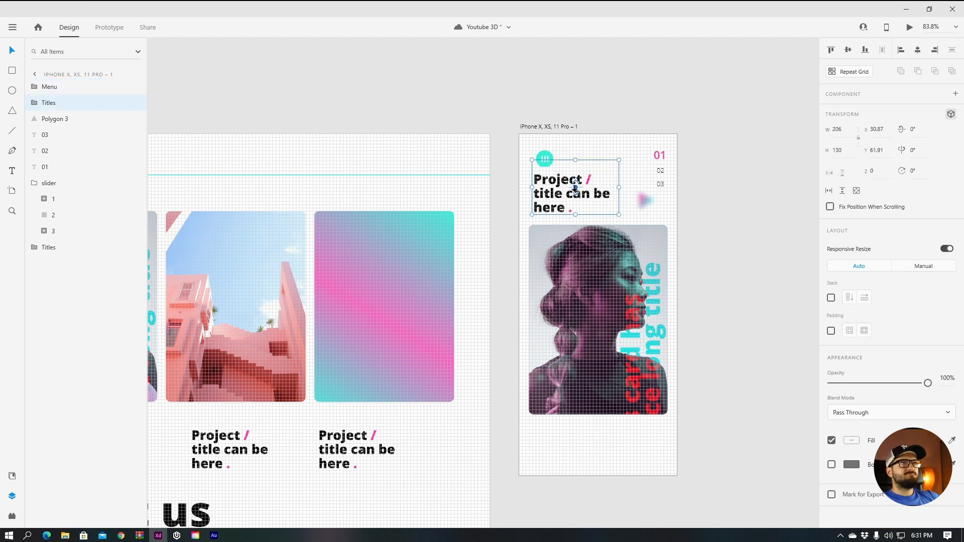
scroll(559, 195, up, 3)
scroll(560, 195, up, 2)
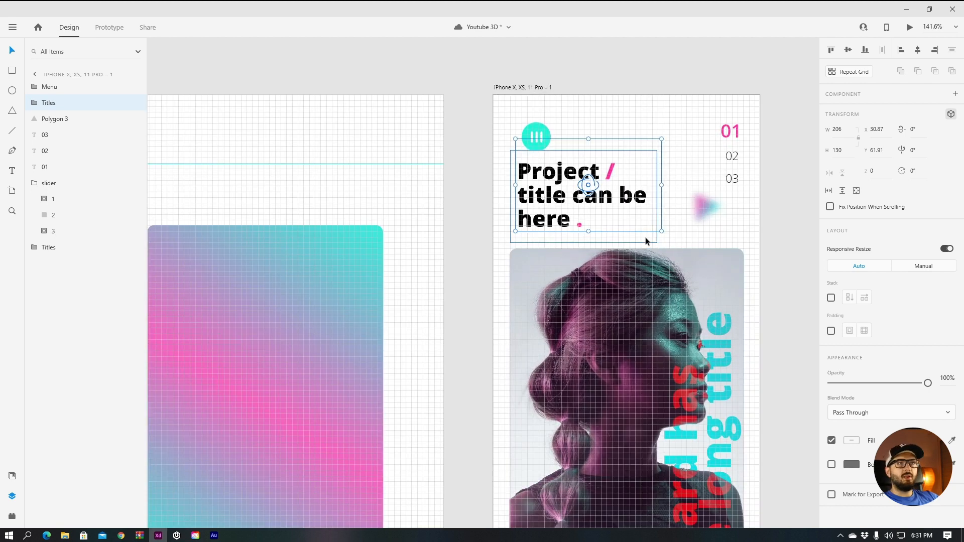
scroll(590, 215, down, 2)
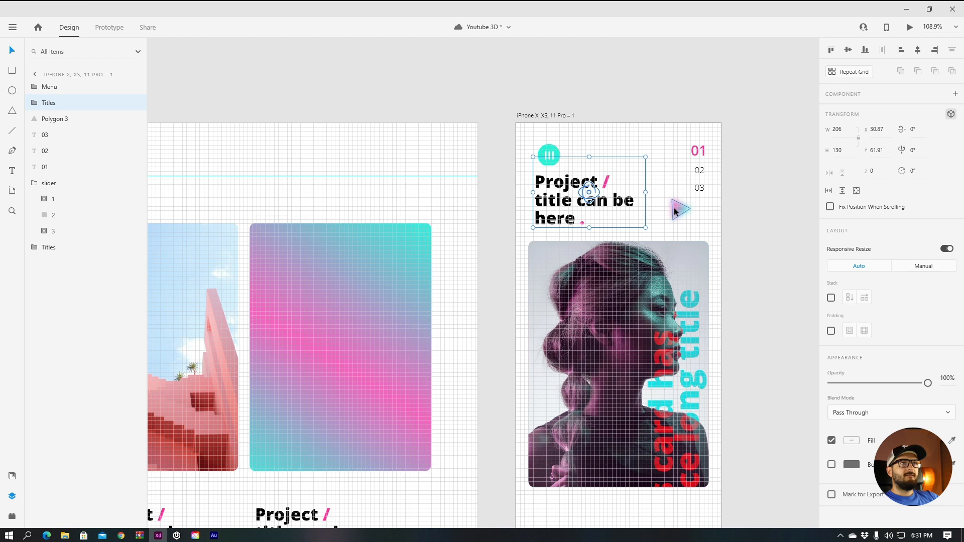
click(674, 212)
click(602, 309)
click(677, 212)
drag(738, 140, 695, 190)
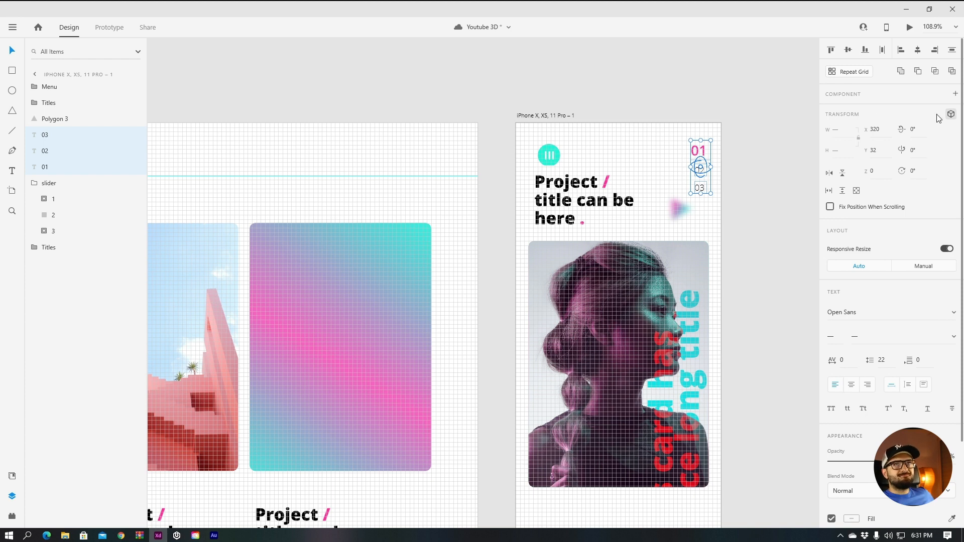
click(746, 154)
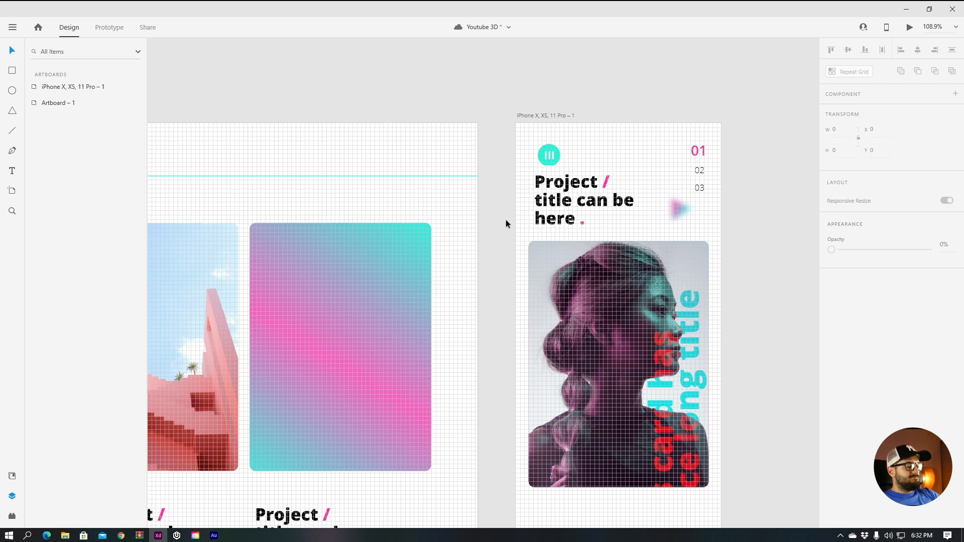
- Copy the "About us" heading from Artboard – 1 to the lower edge of the iPhone artboard at X 16, Y 720
scroll(504, 221, down, 5)
alt+drag(302, 361, 506, 354)
scroll(533, 334, up, 7)
scroll(506, 353, down, 3)
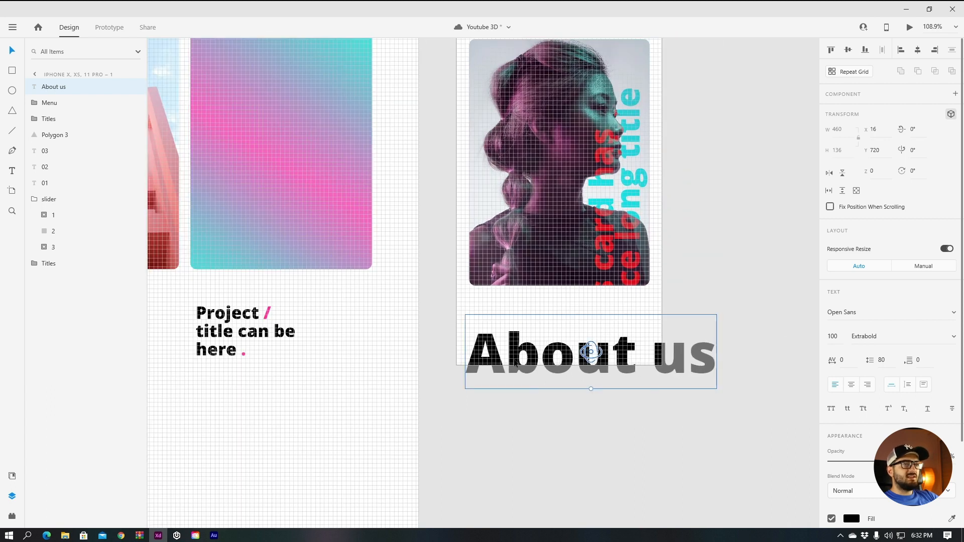
click(532, 403)
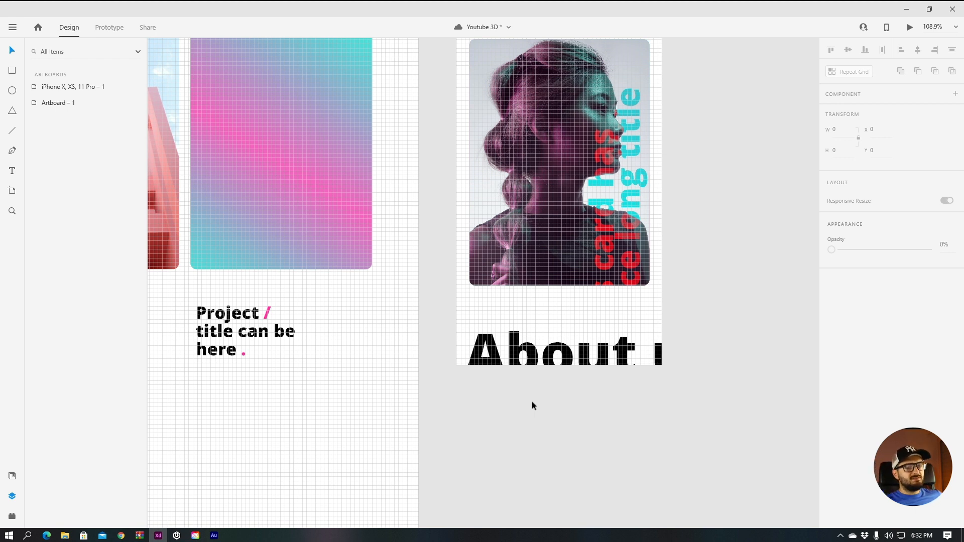
- Copy the gradient overlay circle from Artboard – 1 onto the slider card's lower-left corner on the iPhone artboard, at X -32, Y 574.71
scroll(532, 406, down, 4)
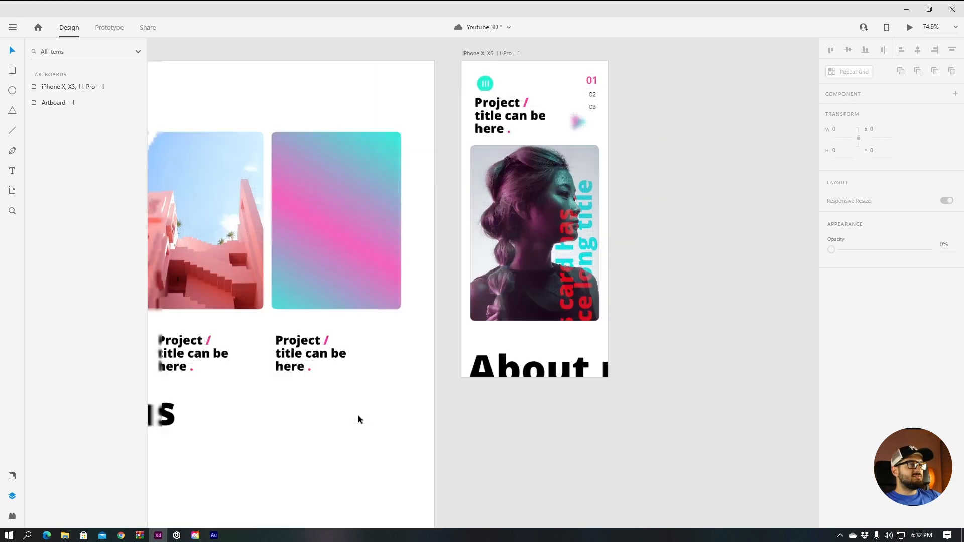
drag(170, 343, 447, 346)
scroll(447, 346, up, 4)
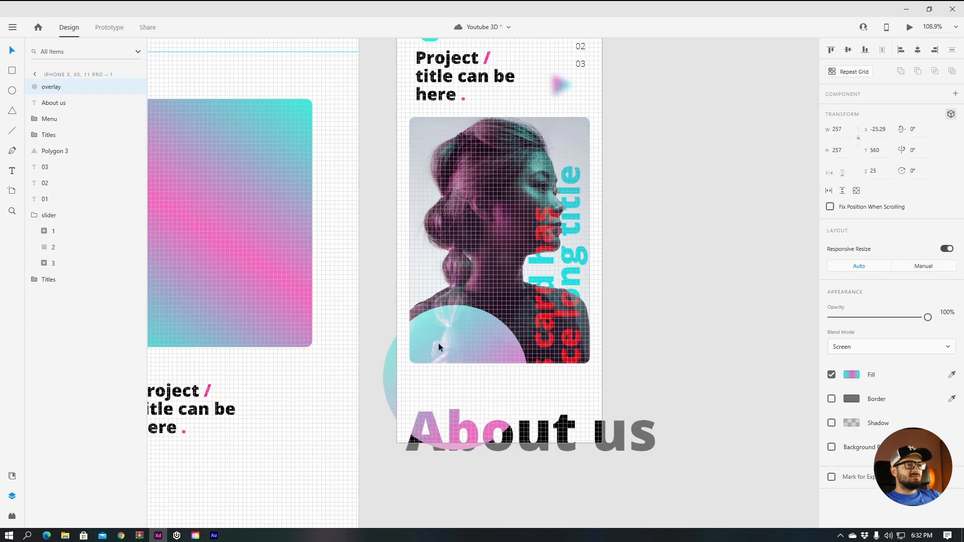
click(471, 471)
click(474, 337)
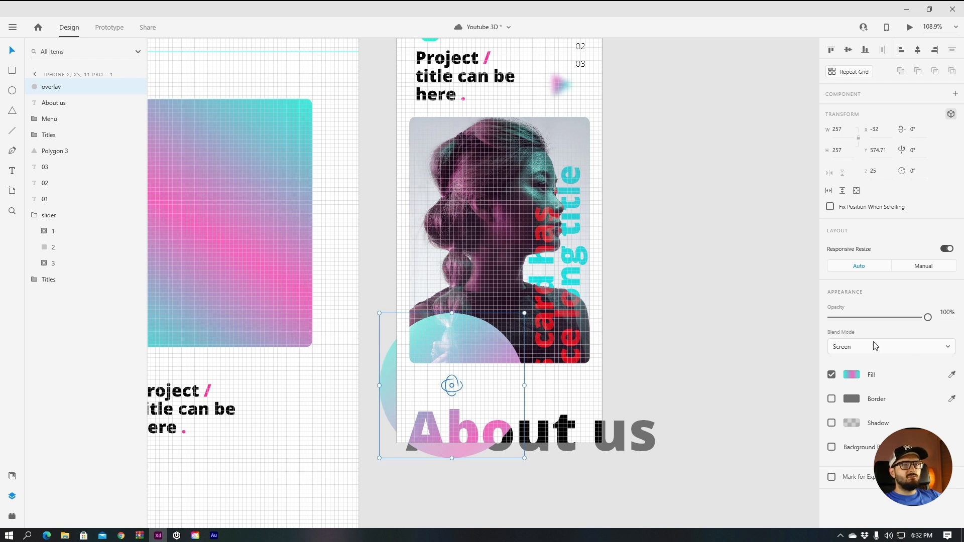
click(681, 315)
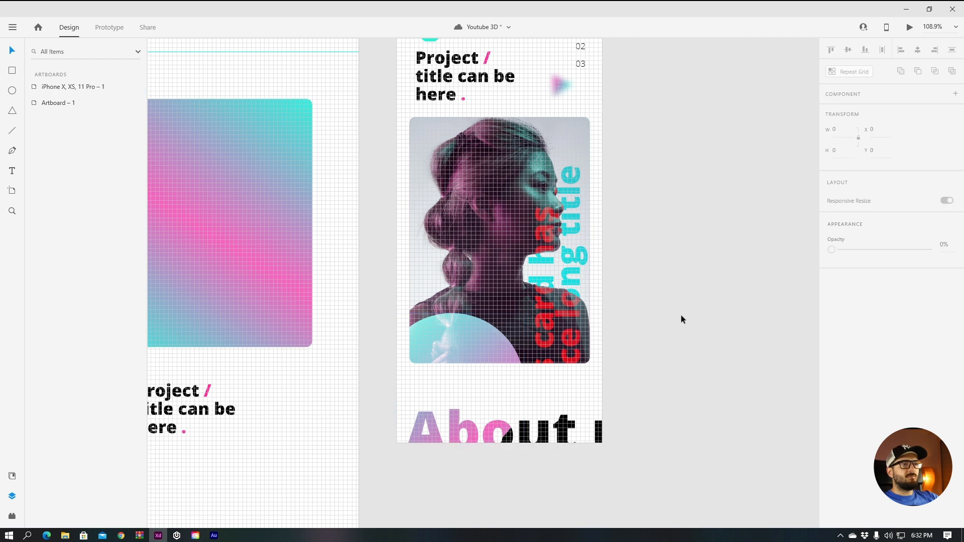
- Shift the overlay circle to X -24, Y 574.71 and check how it overlaps the slider card
scroll(681, 315, down, 3)
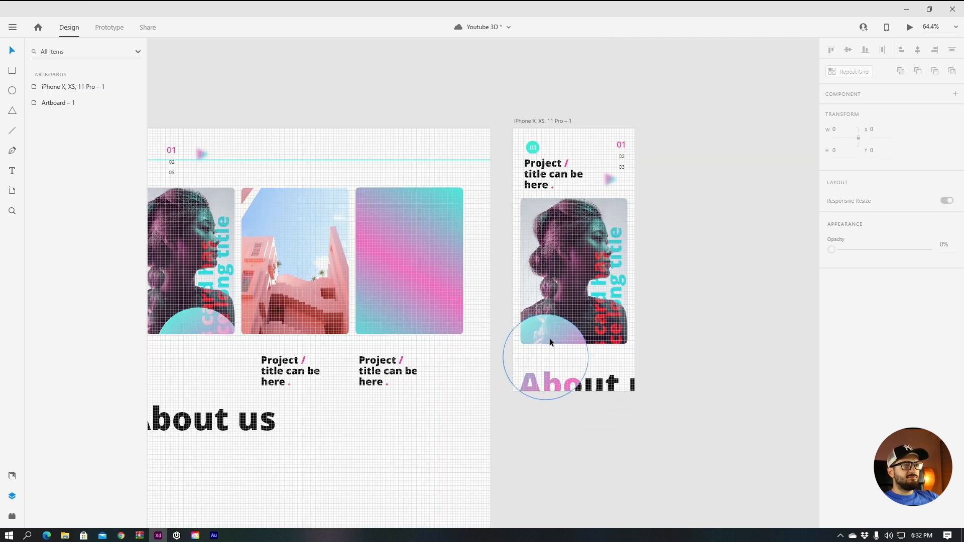
click(550, 338)
click(679, 316)
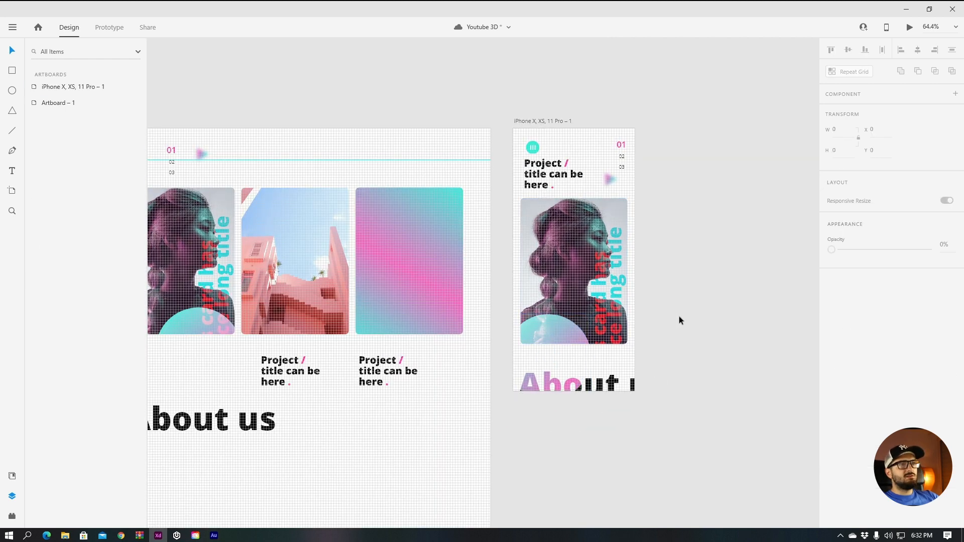
scroll(582, 257, up, 3)
click(571, 258)
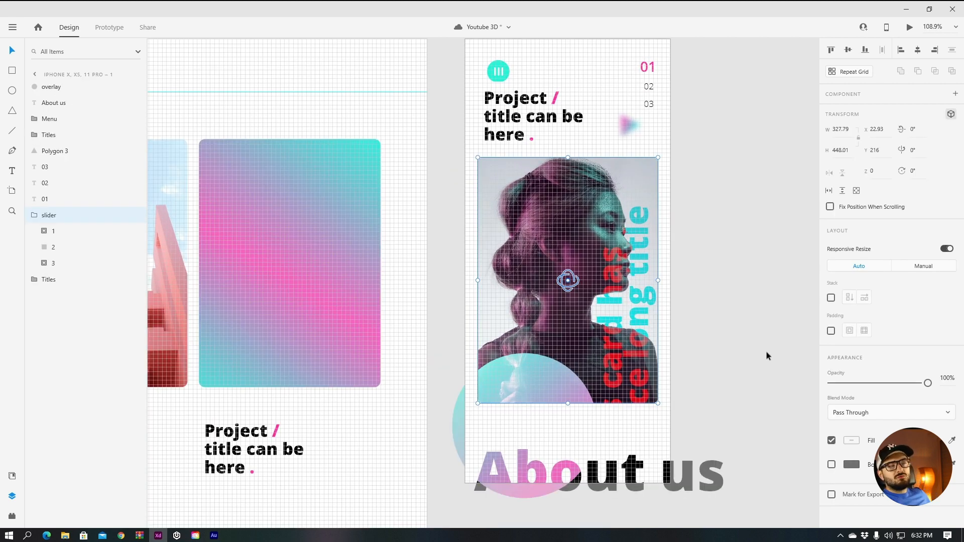
click(737, 350)
click(568, 376)
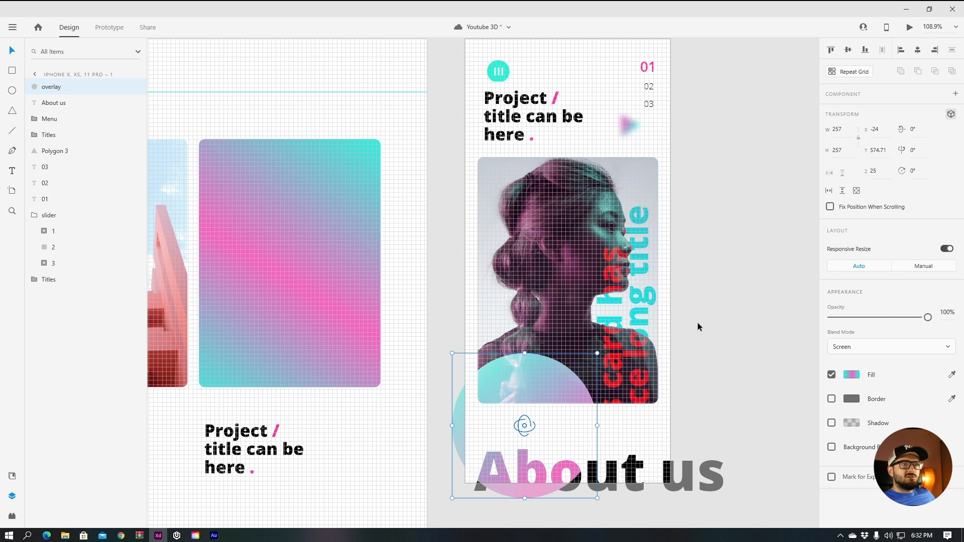
click(727, 322)
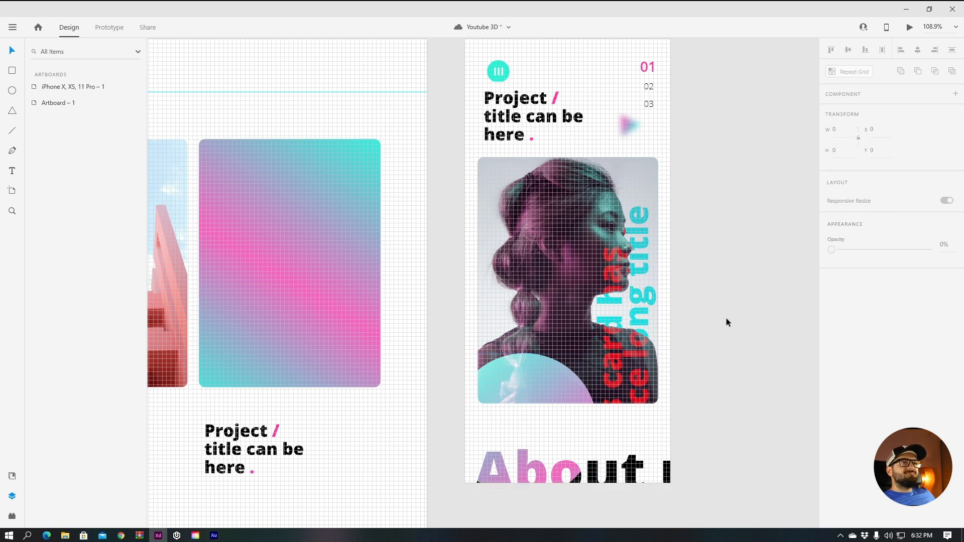
- Move the back project titles group on the iPhone artboard to X 17.74, Y 77.84
click(526, 122)
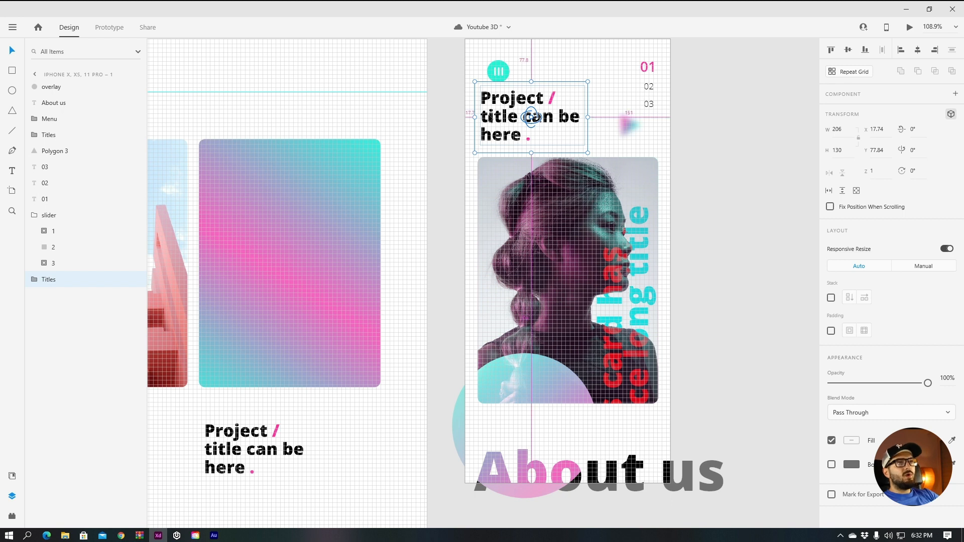
scroll(488, 116, down, 3)
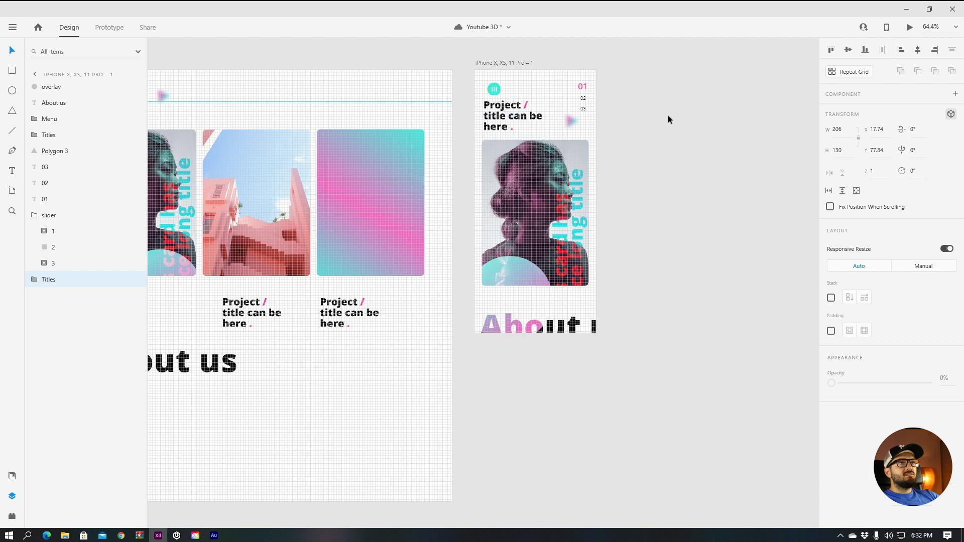
- Place a copy of the project titles group on the empty pasteboard beside the iPhone artboard
drag(667, 118, 596, 198)
drag(431, 212, 618, 233)
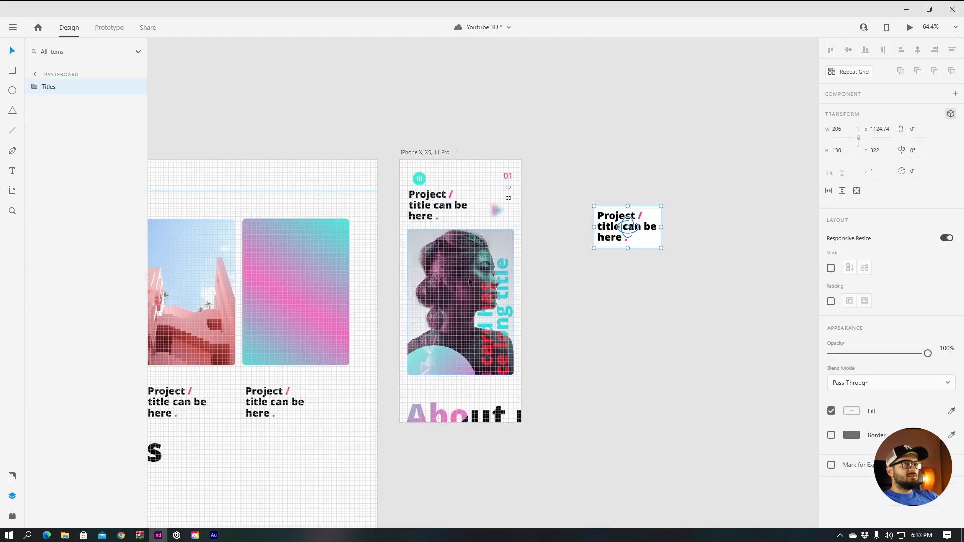
scroll(650, 211, up, 5)
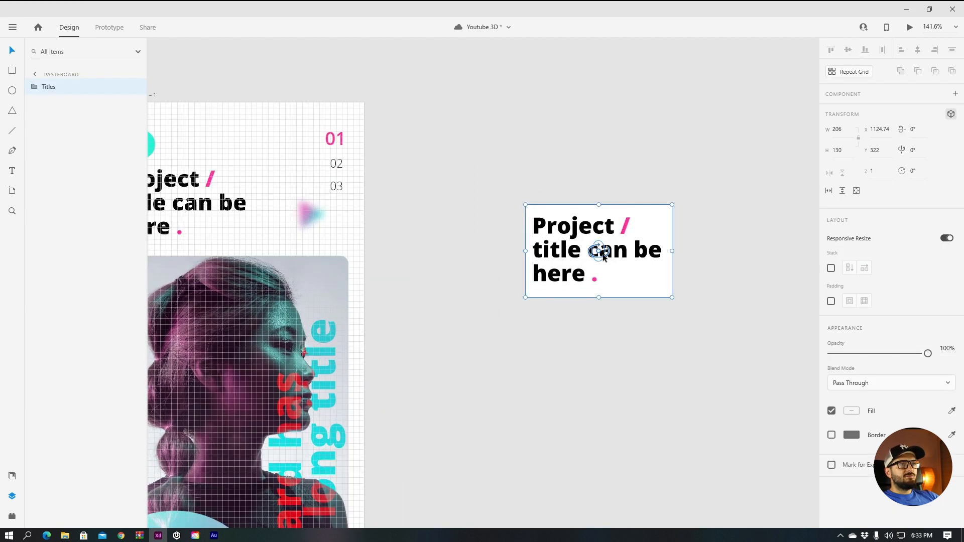
- Try rotating the copied titles group about its vertical axis to about -91° to view its layers edge-on
mouse_move(598, 251)
mouse_down()
mouse_move(522, 256)
mouse_move(610, 254)
mouse_move(587, 259)
mouse_move(593, 267)
mouse_up()
click(566, 230)
click(609, 221)
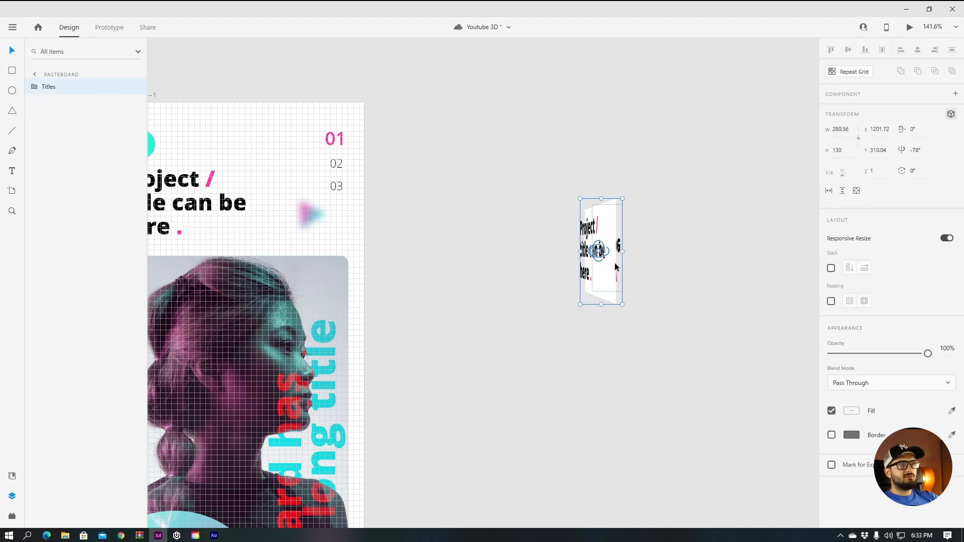
drag(599, 252, 595, 254)
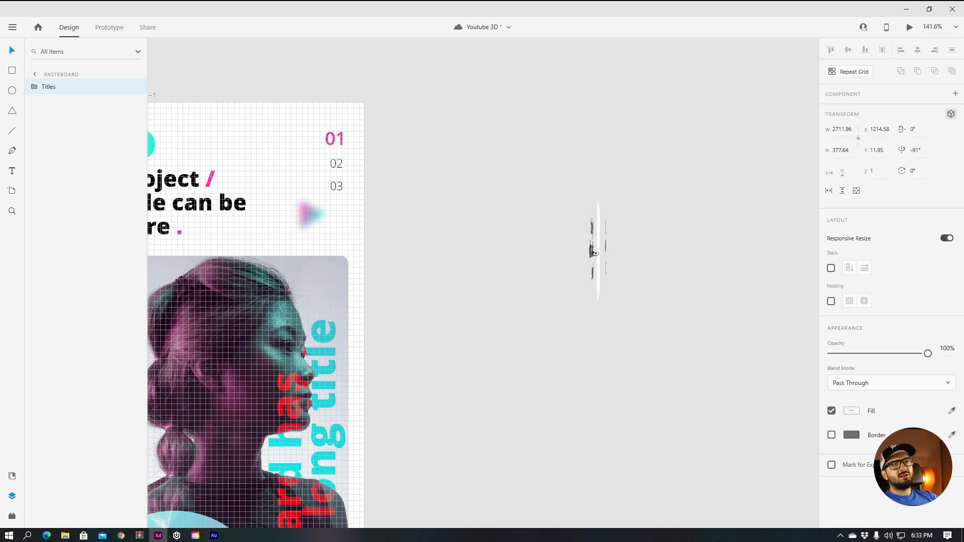
drag(595, 254, 595, 254)
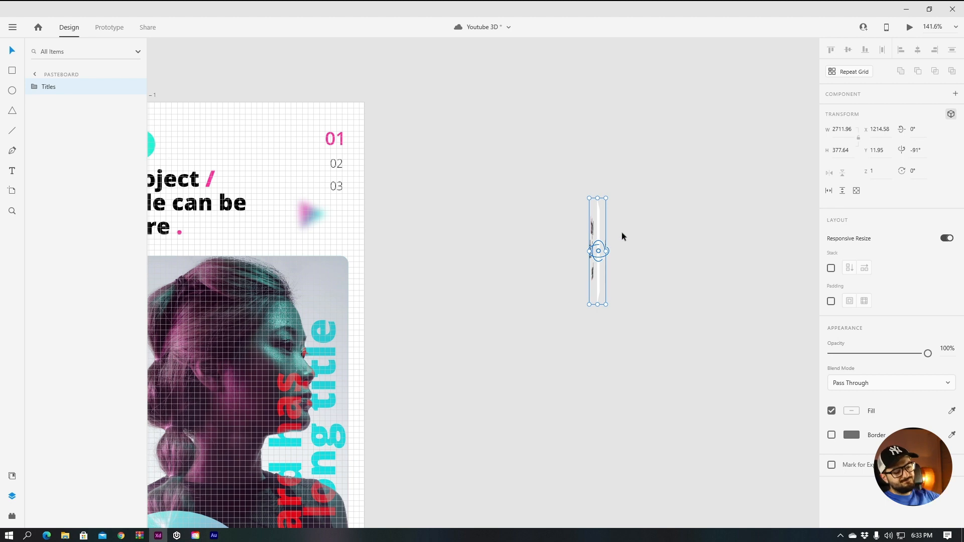
drag(595, 257, 659, 255)
drag(595, 246, 574, 238)
- Delete the titles group copy from the pasteboard
scroll(574, 236, down, 3)
drag(538, 198, 673, 286)
key(Delete)
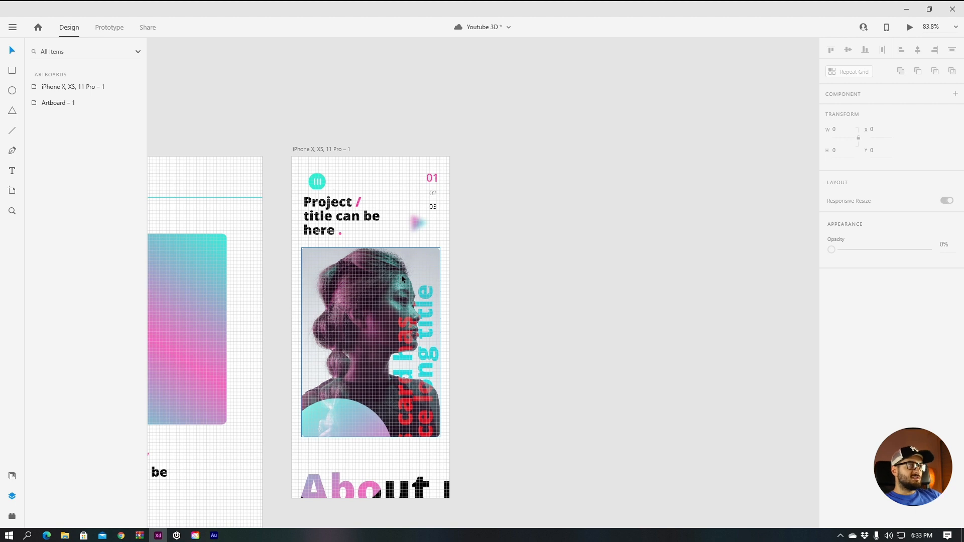
- Rename the iPhone artboard to "Home – 1"
scroll(402, 276, down, 1)
double_click(345, 172)
click(353, 175)
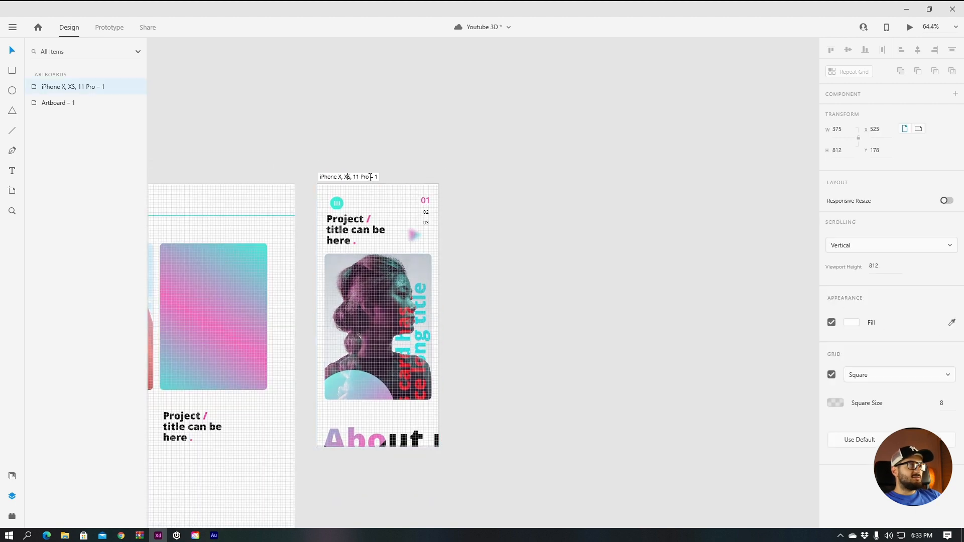
drag(370, 177, 238, 173)
text(Home)
key(Return)
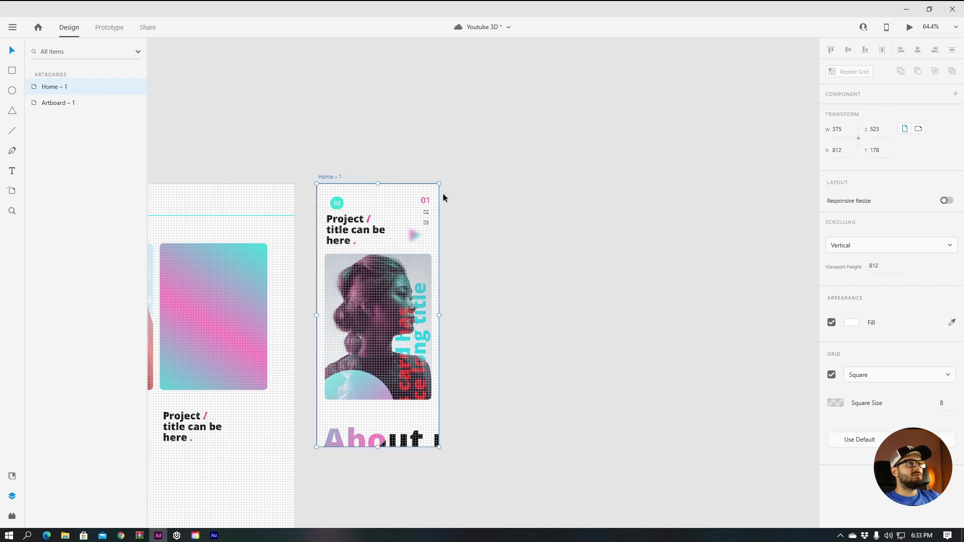
- Select the page numbers 01, 02 and 03 on the Home – 1 artboard and move them together to X 324, Y 88
drag(437, 194, 428, 226)
scroll(431, 186, up, 5)
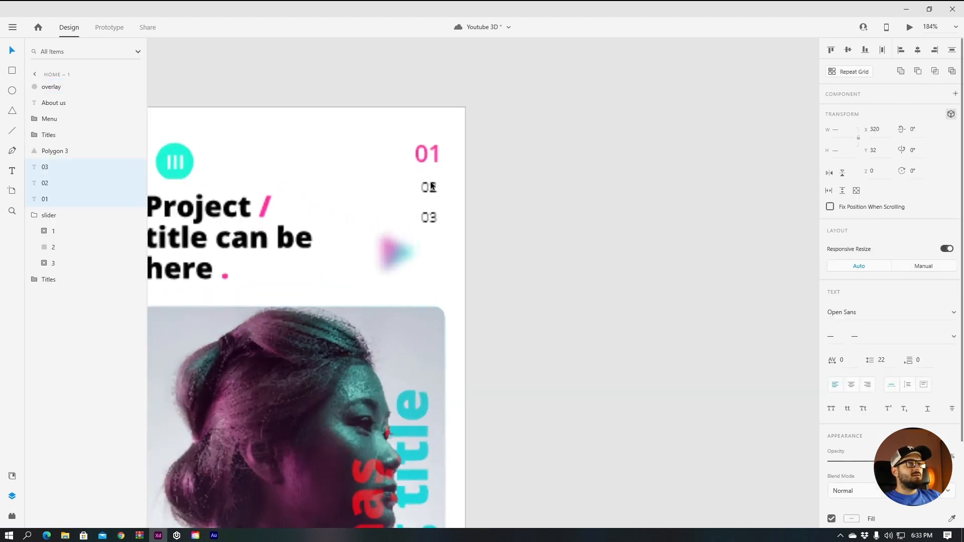
drag(431, 187, 436, 238)
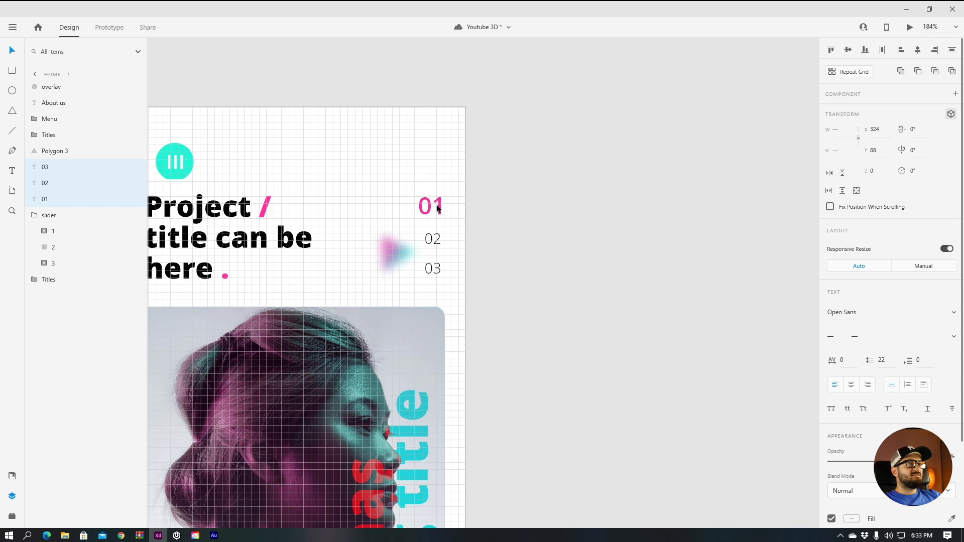
scroll(438, 208, down, 5)
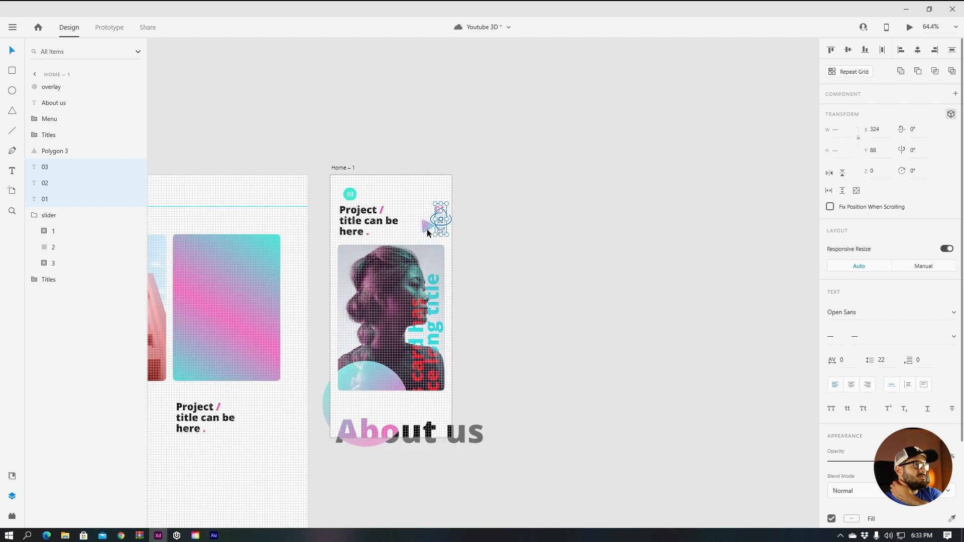
- Shift the blurred triangle on Home – 1 slightly left and down so it sits clear of the page numbers
click(427, 229)
click(509, 246)
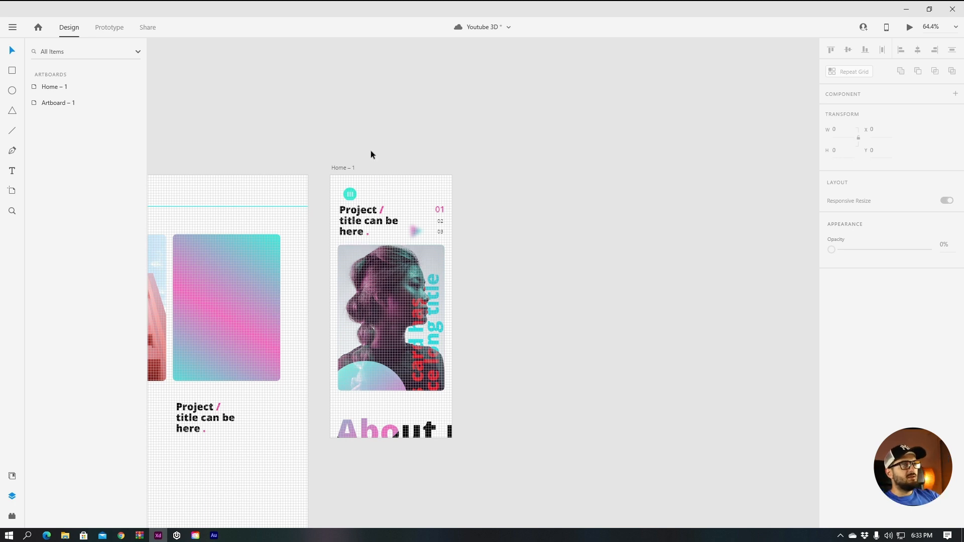
- Duplicate the Home – 1 artboard directly to its right and keep the copy's name as Home – 2
click(339, 168)
drag(339, 171, 498, 171)
double_click(512, 168)
key(Return)
click(697, 122)
drag(698, 122, 623, 114)
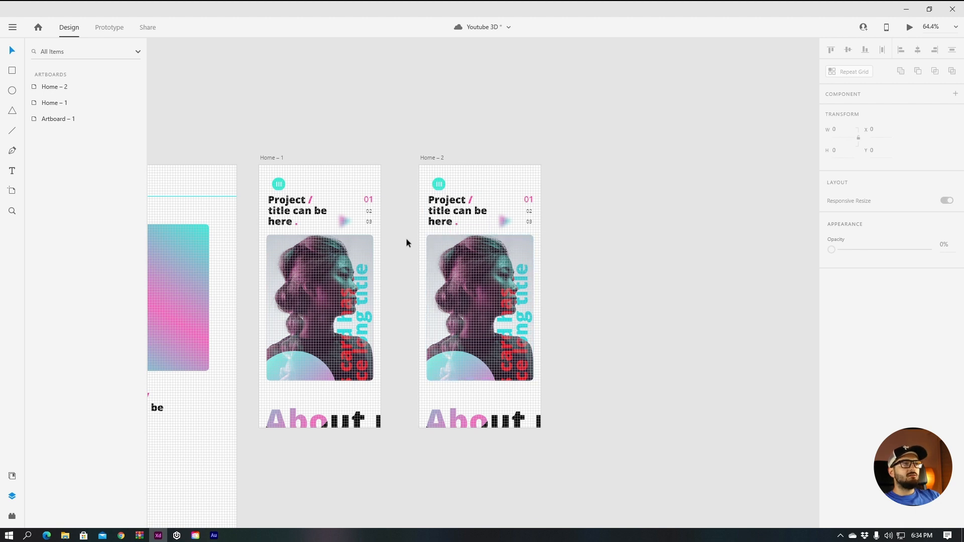
scroll(416, 240, left, 10)
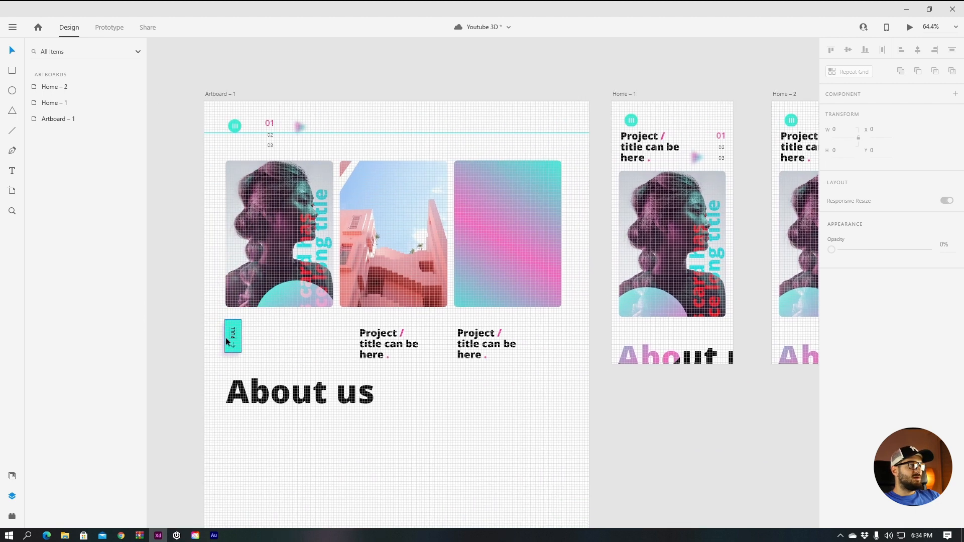
click(232, 335)
drag(236, 329, 235, 335)
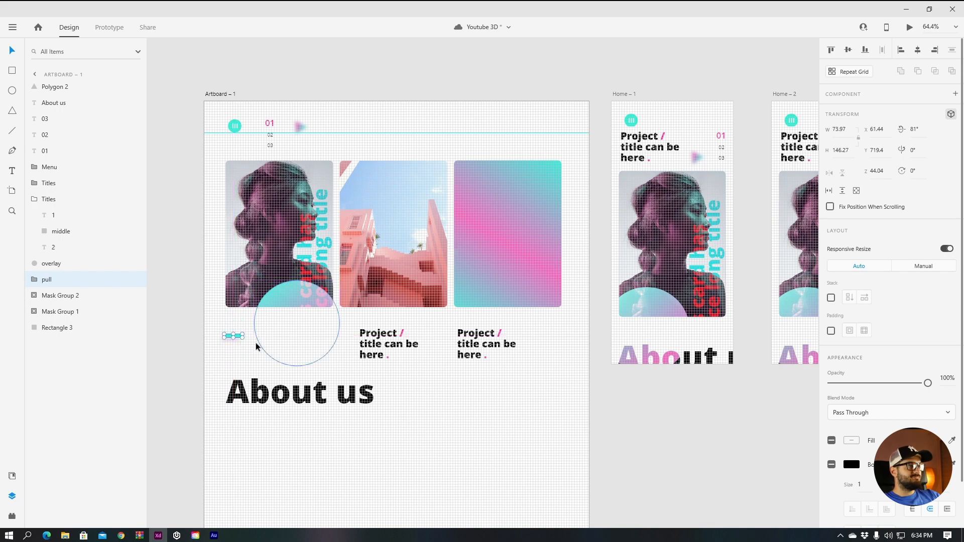
key(ctrl+z)
key(alt+z)
key(alt+z)
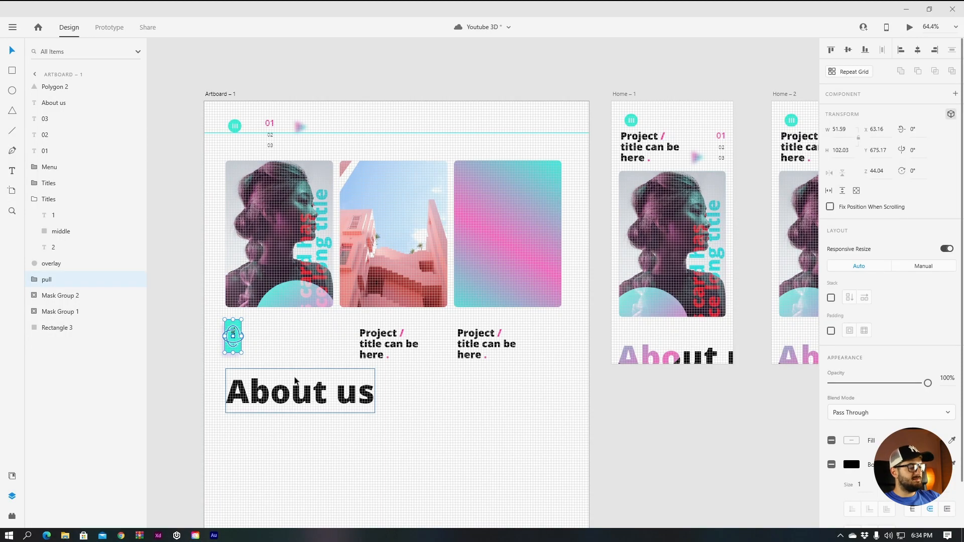
click(237, 361)
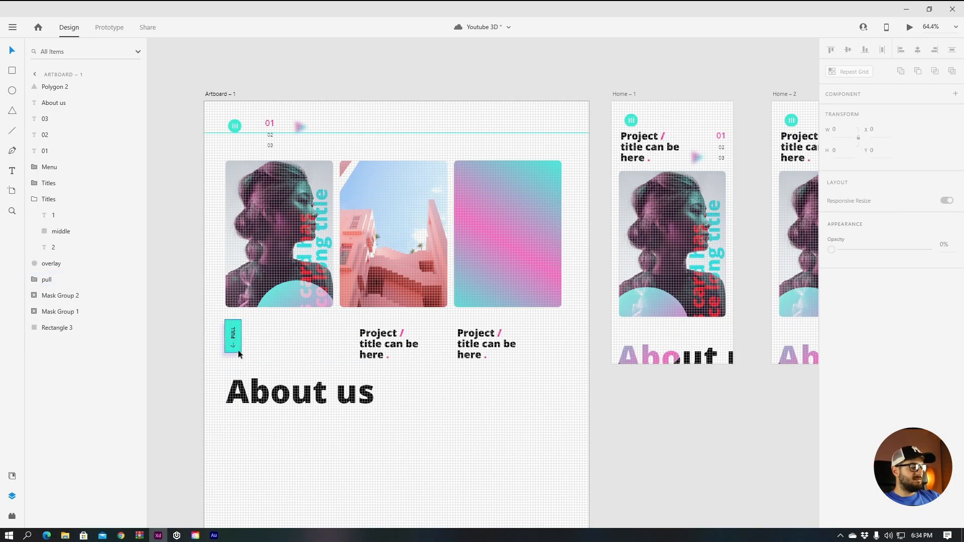
- Move the PULL tag from Artboard – 1 onto Home – 1 at X 48, Y 209.46, aligned with the menu button
drag(238, 352, 632, 203)
scroll(638, 206, up, 5)
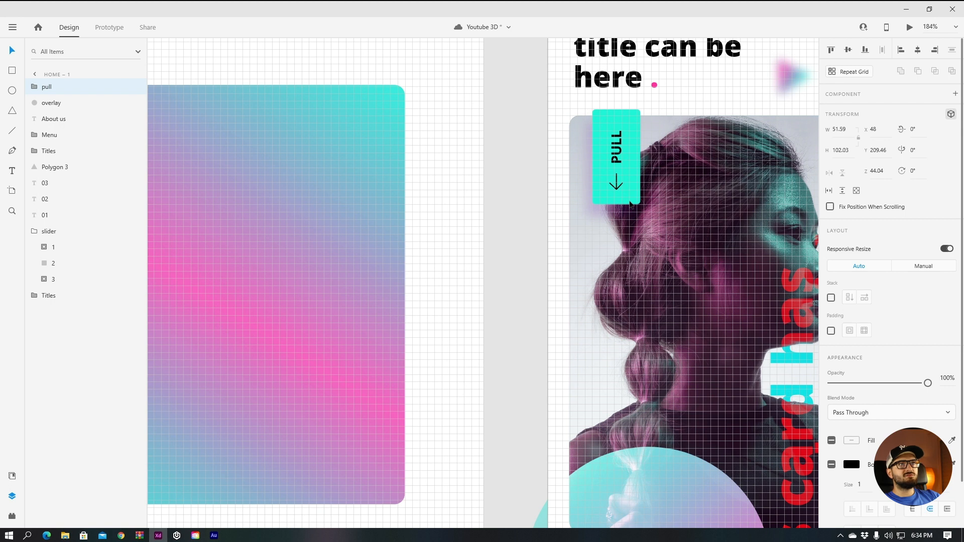
scroll(631, 203, down, 5)
scroll(583, 131, up, 5)
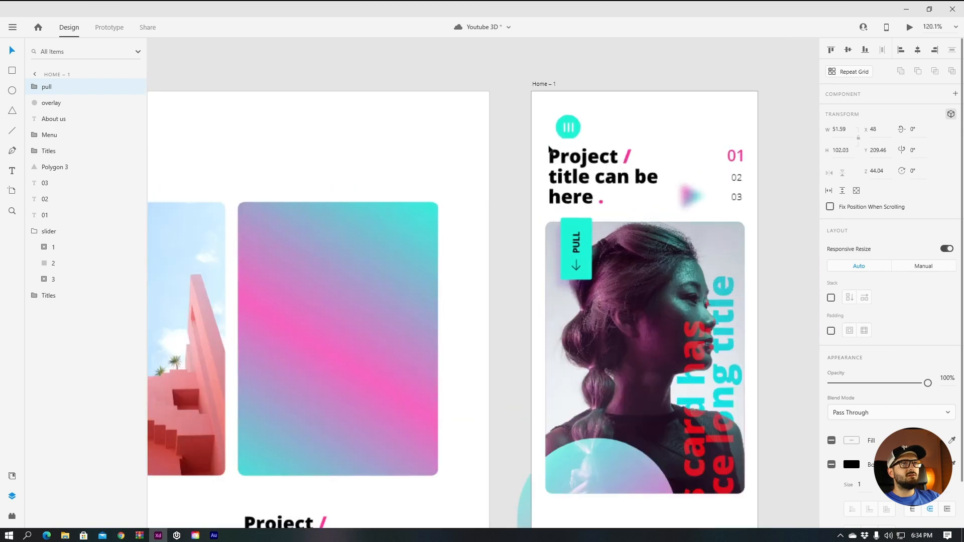
click(581, 125)
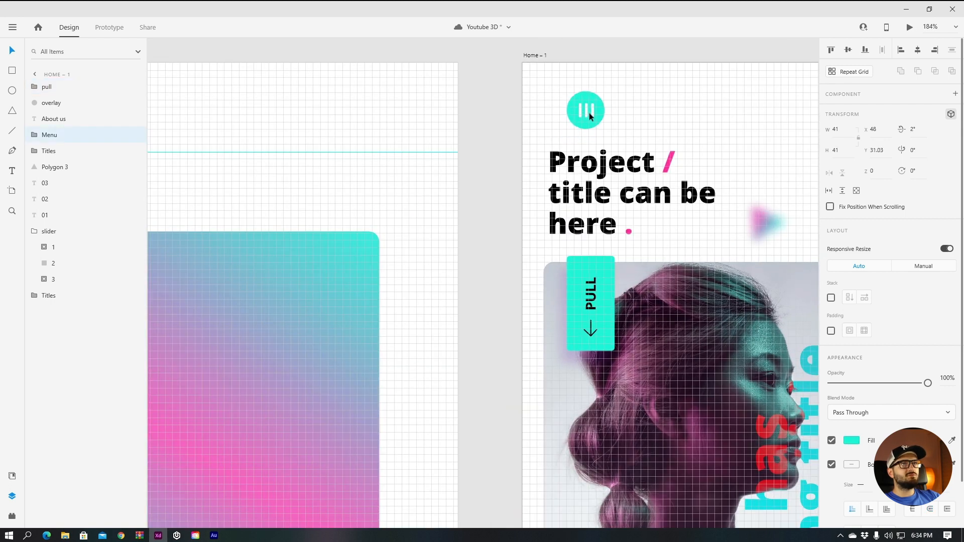
click(574, 302)
drag(575, 311, 578, 312)
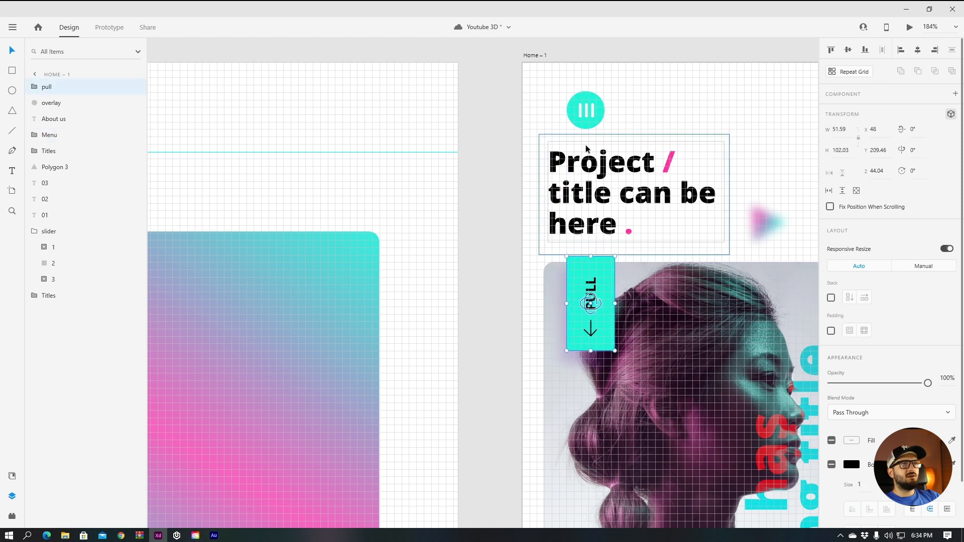
scroll(576, 342, down, 5)
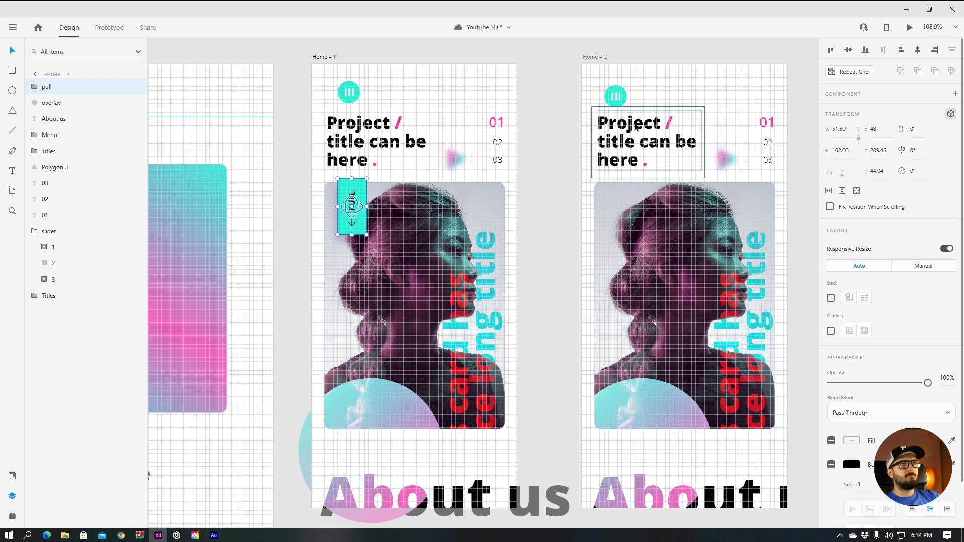
- Replace the Home – 2 artboard with a new duplicate of Home – 1 that includes the PULL tag
click(594, 56)
key(Delete)
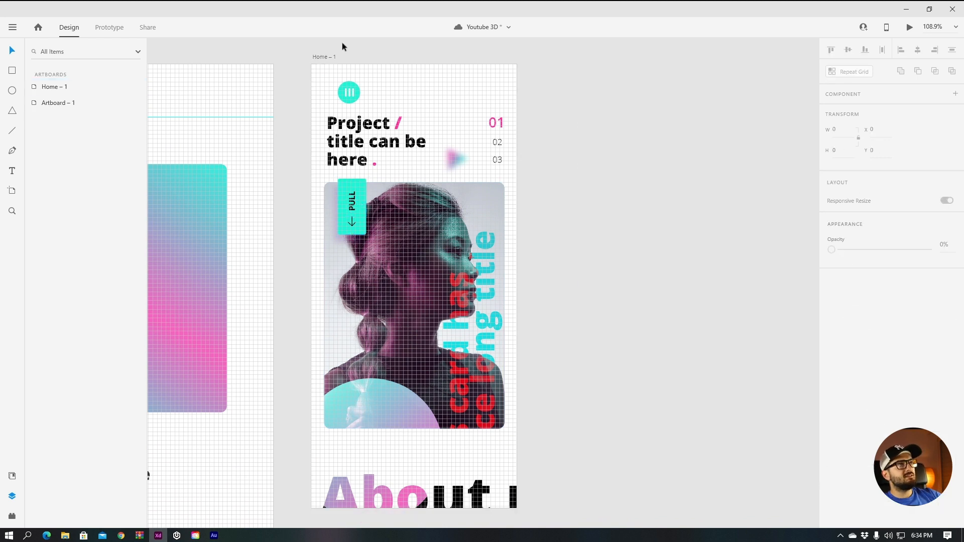
click(328, 56)
drag(328, 55, 582, 53)
scroll(580, 55, down, 3)
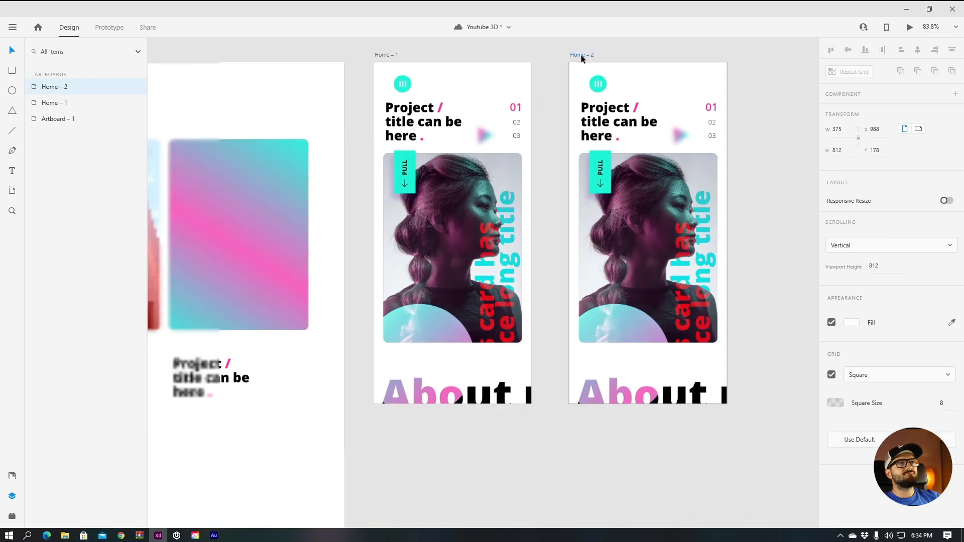
click(704, 209)
- Select card 1 inside the Home – 2 slider group and rotate it in 3D about its horizontal axis to 71°
scroll(678, 201, right, 3)
scroll(664, 193, up, 1)
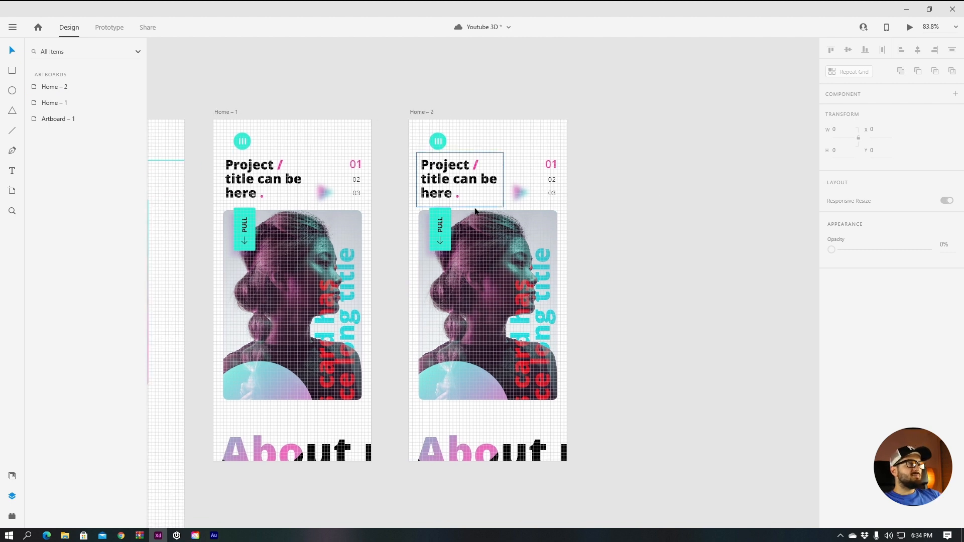
double_click(472, 260)
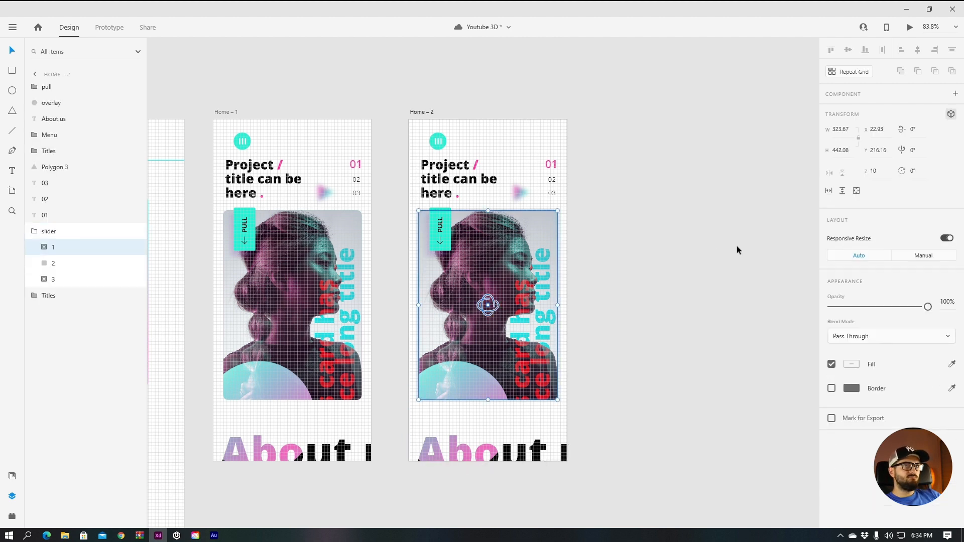
scroll(505, 297, down, 5)
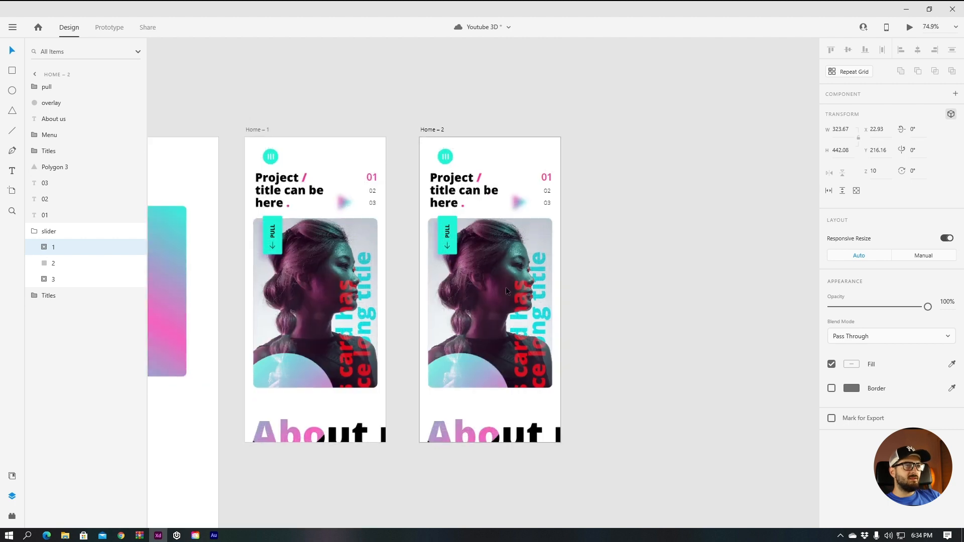
scroll(486, 294, up, 2)
scroll(495, 298, up, 3)
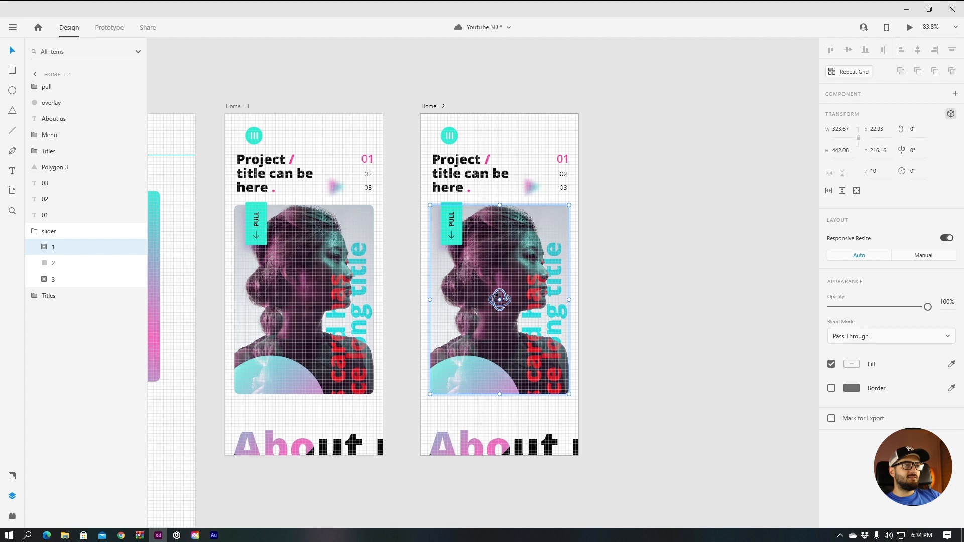
scroll(495, 296, up, 5)
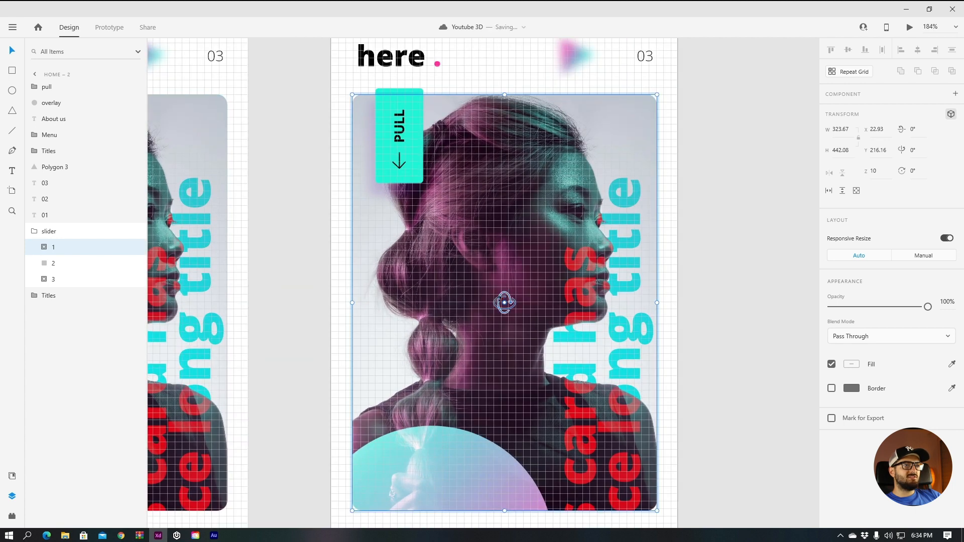
drag(504, 302, 493, 136)
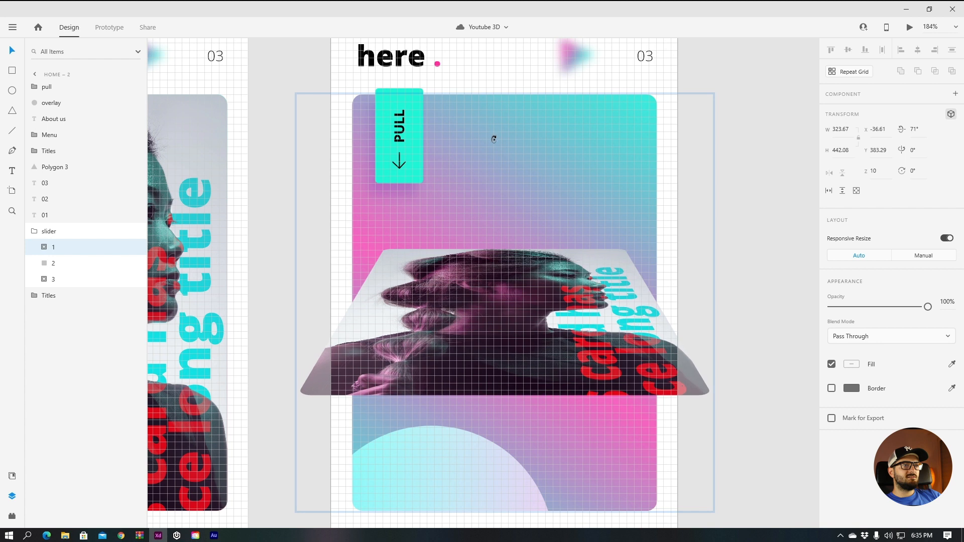
- Move card 1 just below the Home – 2 artboard to about Y 815 and tilt it to 101° about its horizontal axis
scroll(492, 141, down, 5)
drag(477, 237, 453, 498)
scroll(453, 498, down, 2)
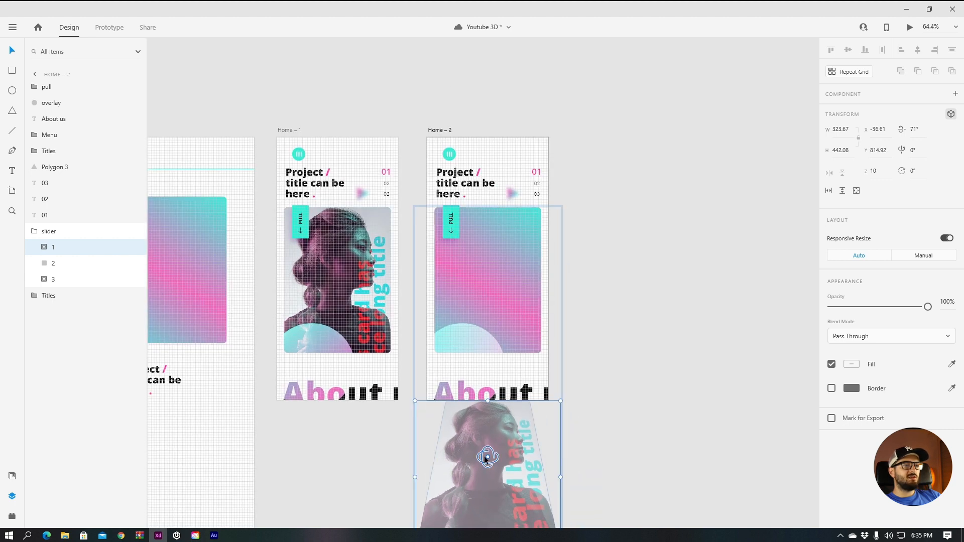
drag(481, 456, 471, 429)
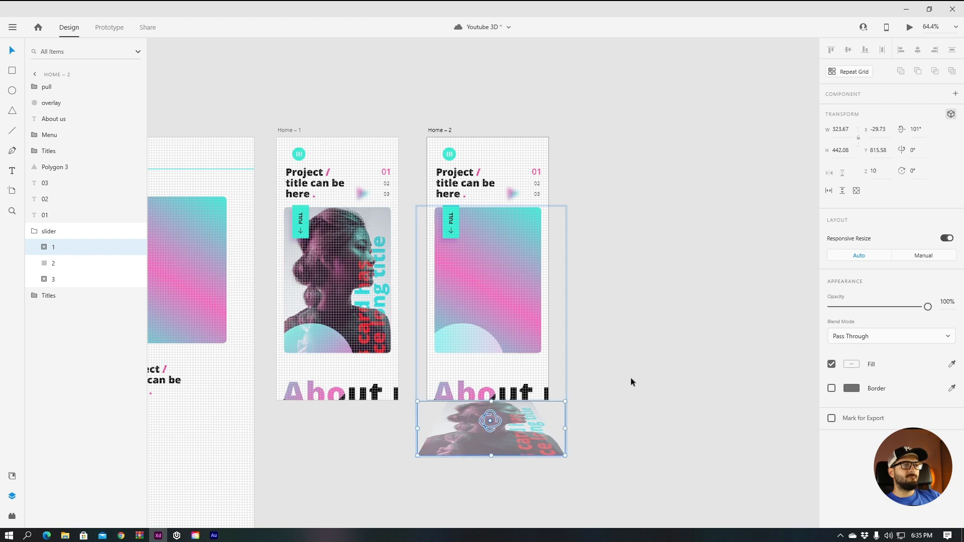
key(Delete)
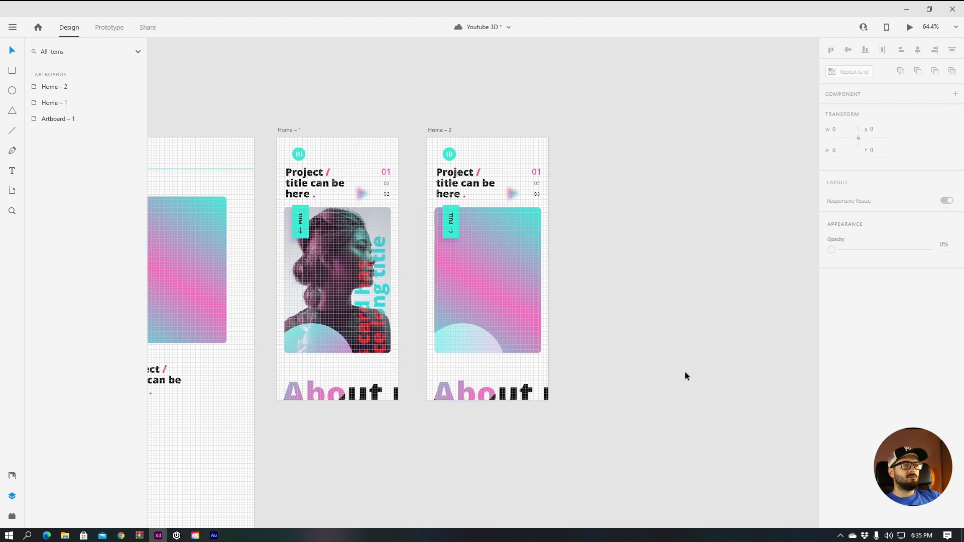
- Link the slider group on Home – 1 to Home – 2 with a Drag trigger and the Auto-Animate action
click(350, 221)
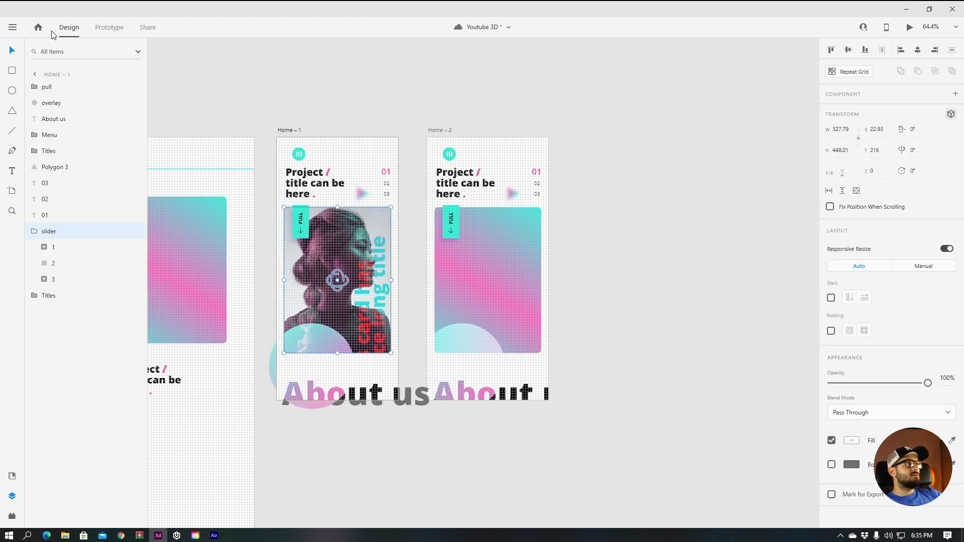
click(109, 27)
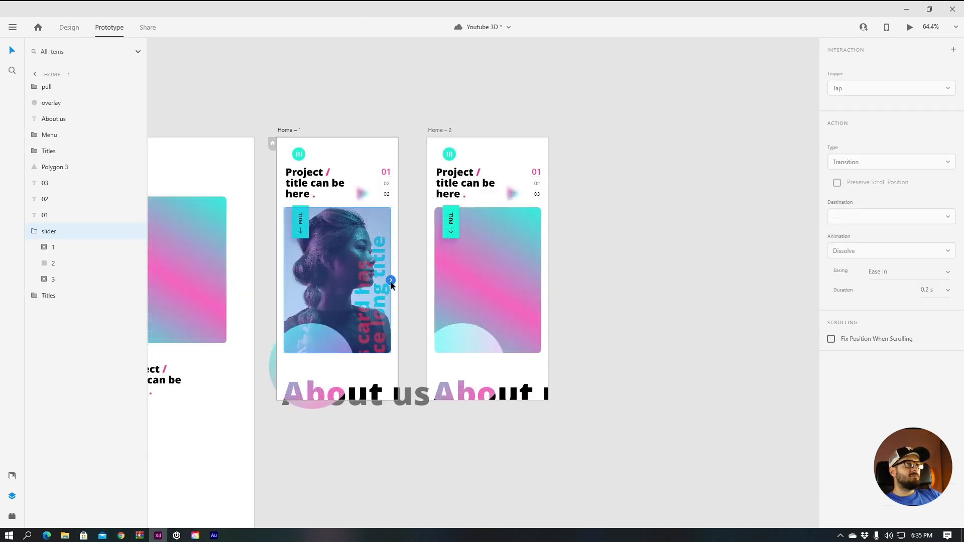
drag(392, 280, 468, 278)
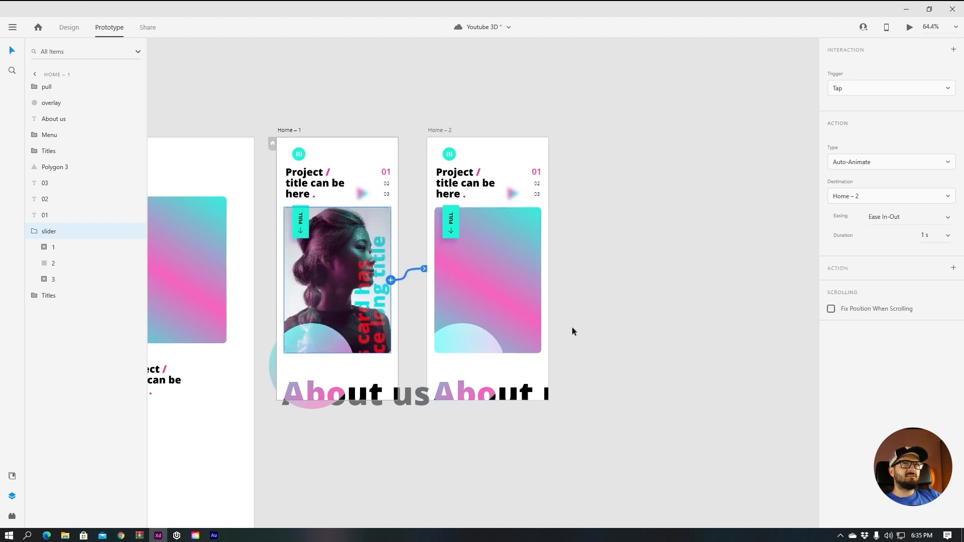
click(852, 93)
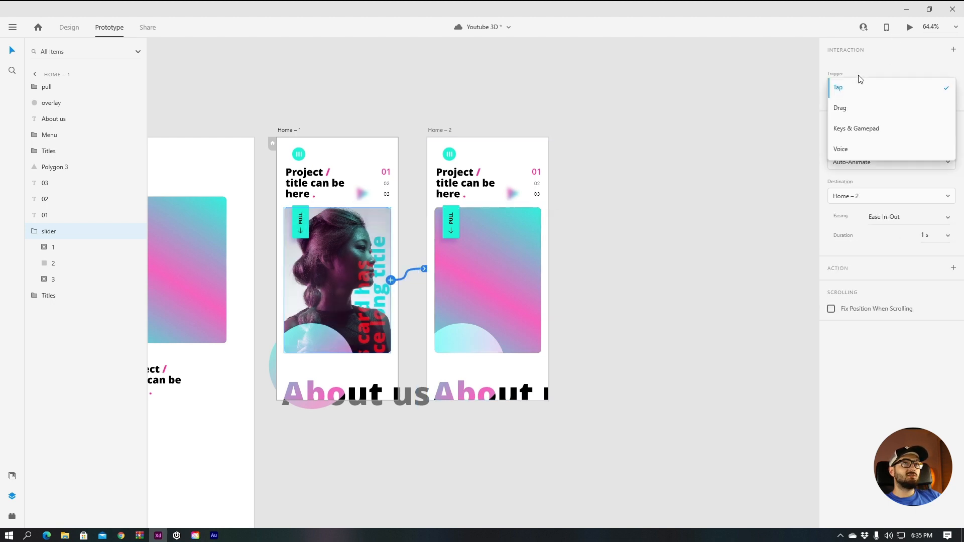
click(860, 111)
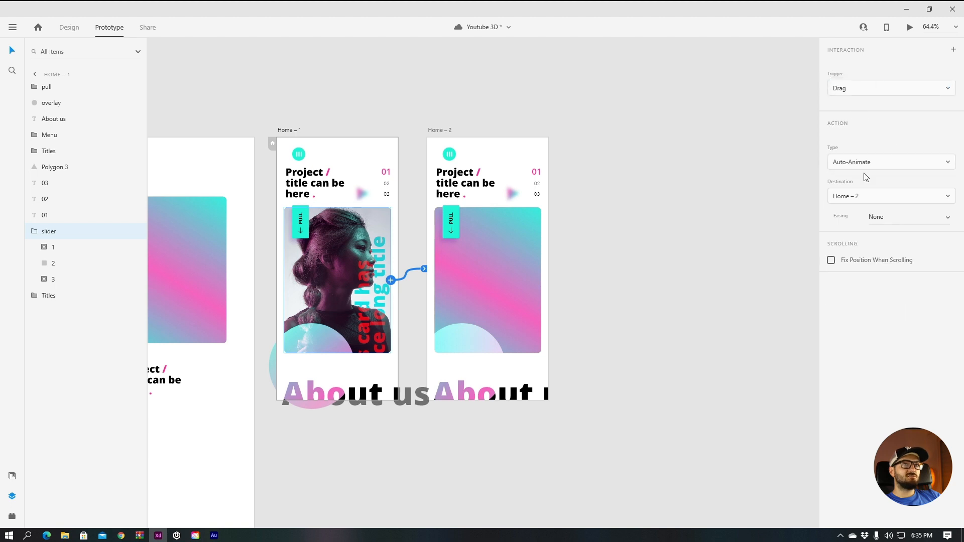
click(878, 167)
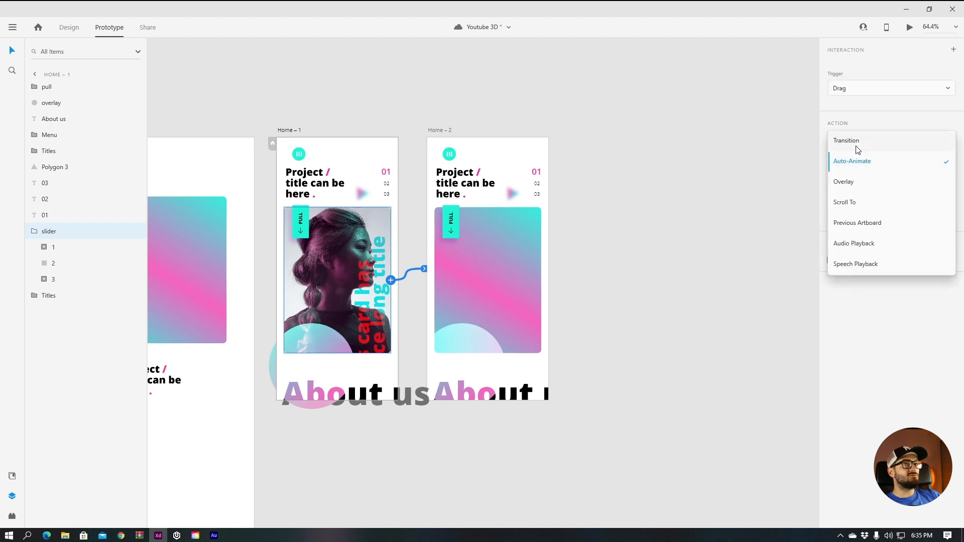
click(862, 171)
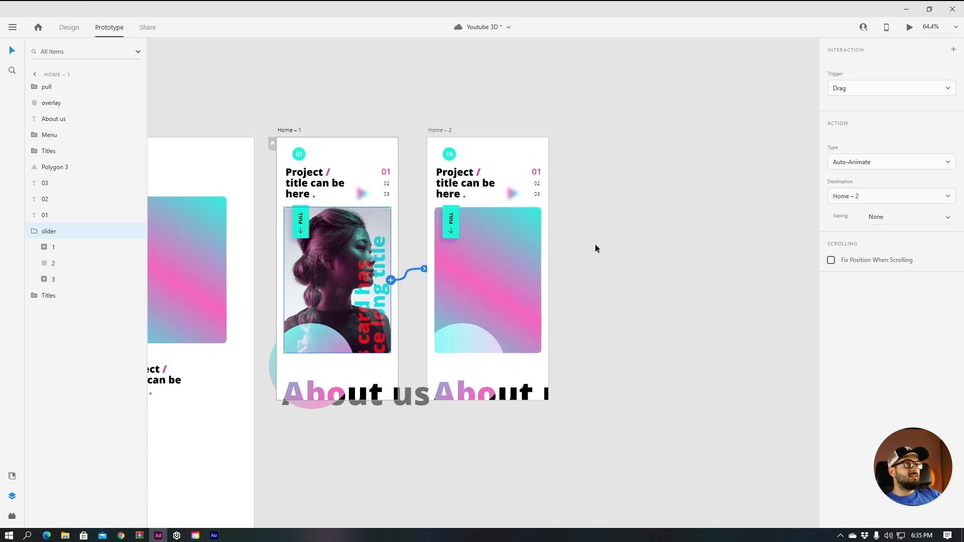
- Preview the prototype from Home – 1, pulling the photo card downward repeatedly to test its transition, and close the preview
click(291, 132)
click(910, 26)
drag(105, 35, 503, 66)
drag(496, 196, 499, 305)
drag(507, 208, 498, 290)
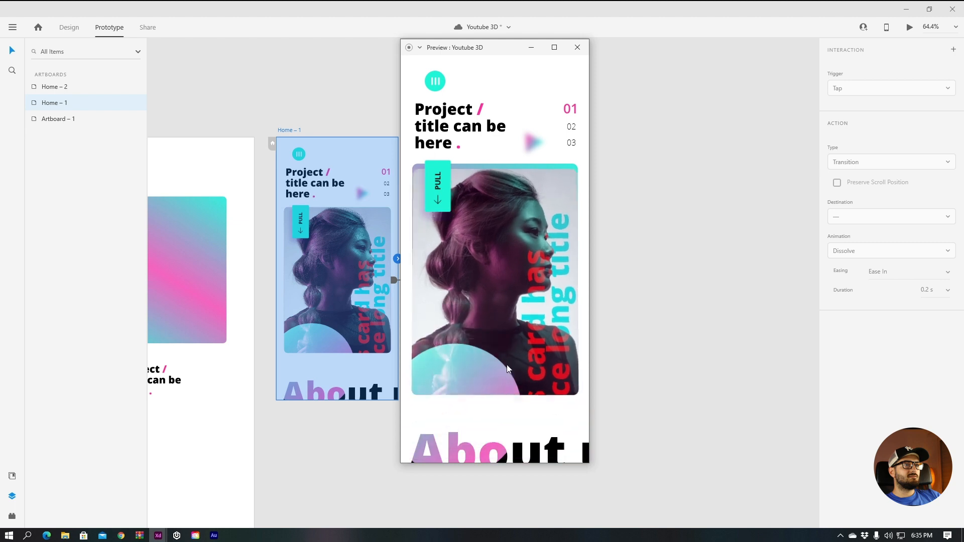
drag(485, 219, 476, 372)
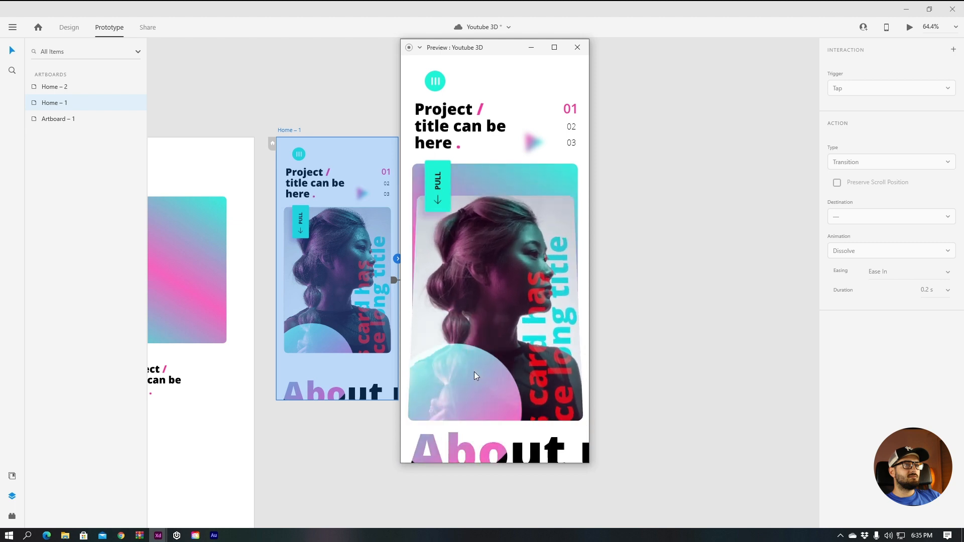
drag(502, 211, 492, 442)
drag(482, 236, 476, 458)
drag(510, 298, 491, 447)
click(579, 48)
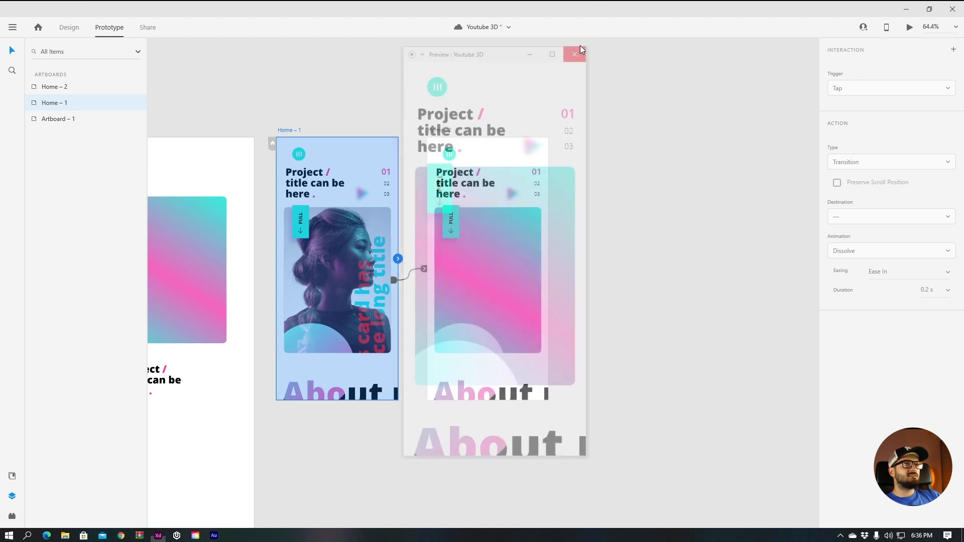
- Remove the slider group's link on Home – 1 and link card 1 to Home – 2 with Drag and Auto-Animate instead
click(424, 270)
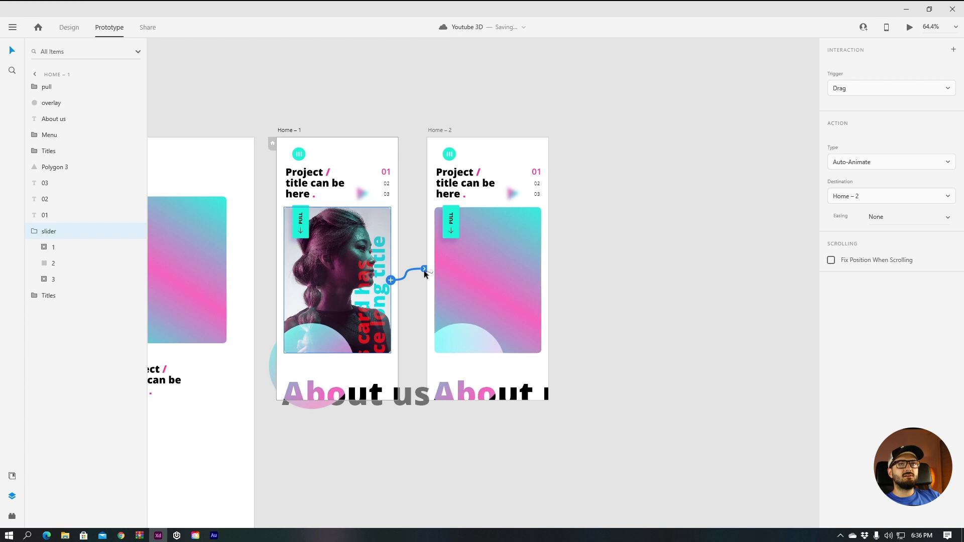
click(48, 249)
drag(424, 269, 407, 278)
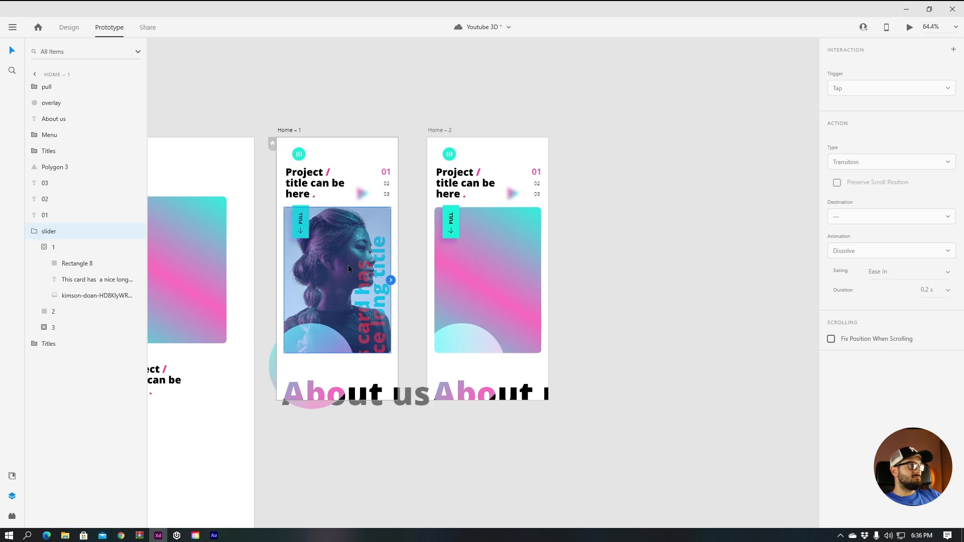
click(69, 250)
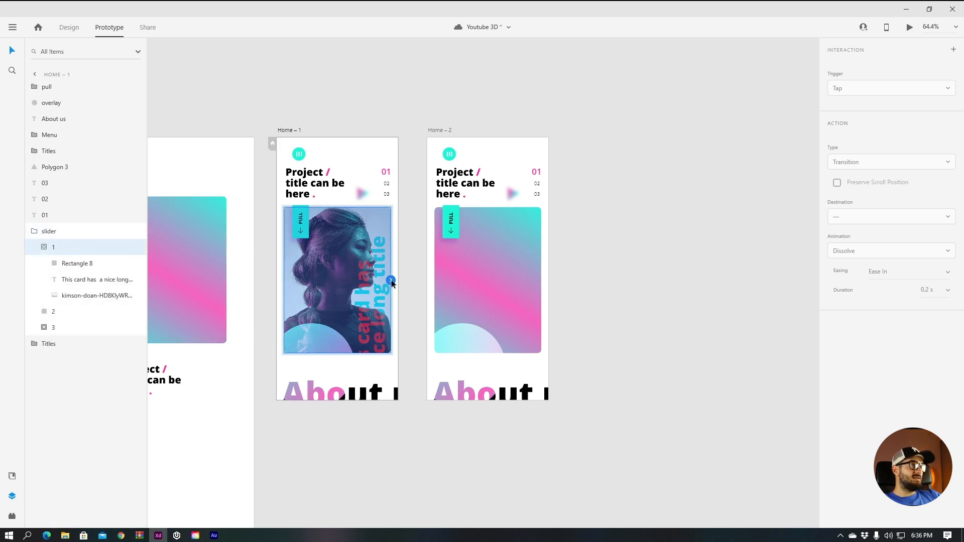
drag(397, 291, 465, 278)
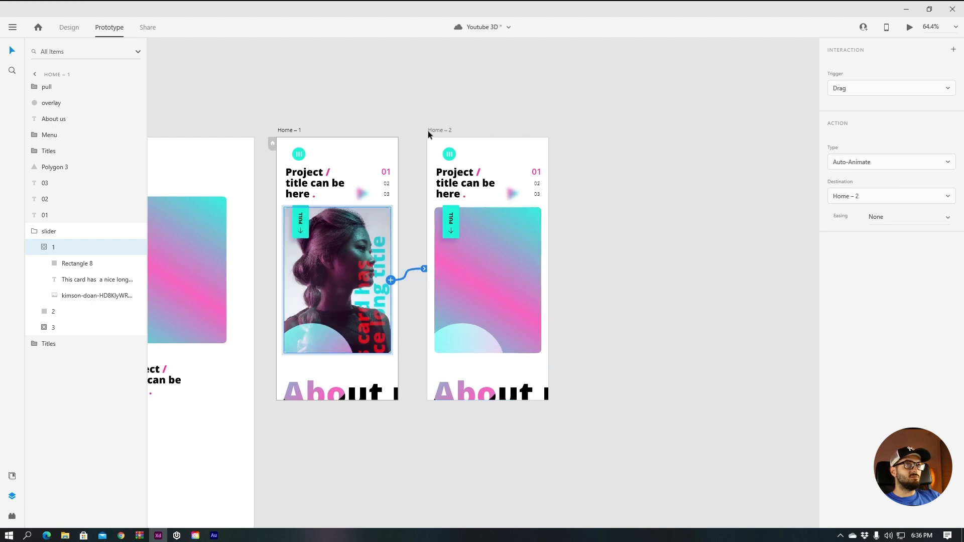
- Preview the prototype from Home – 1, pulling the photo card down and back up to test its 3D tilt, and close the preview
click(292, 130)
click(909, 27)
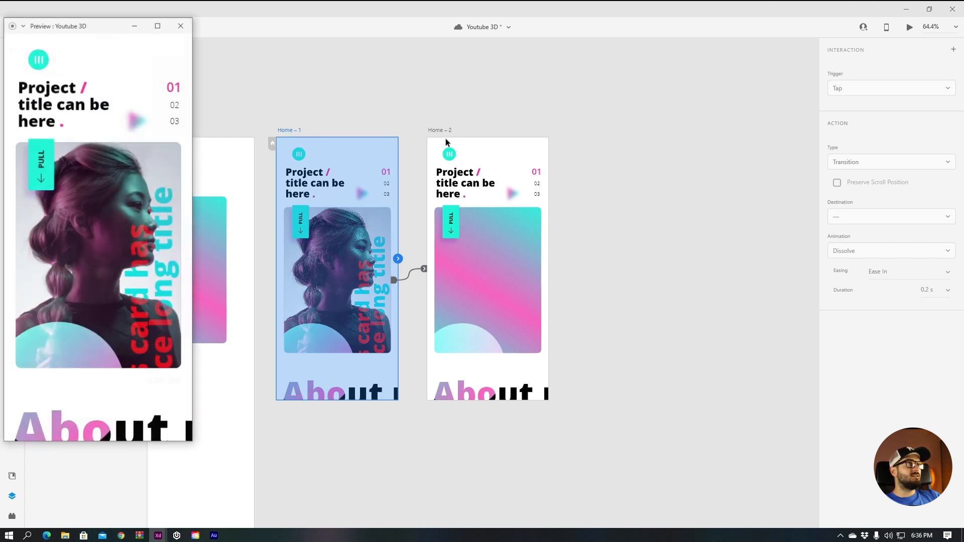
drag(111, 28, 497, 47)
drag(502, 203, 506, 313)
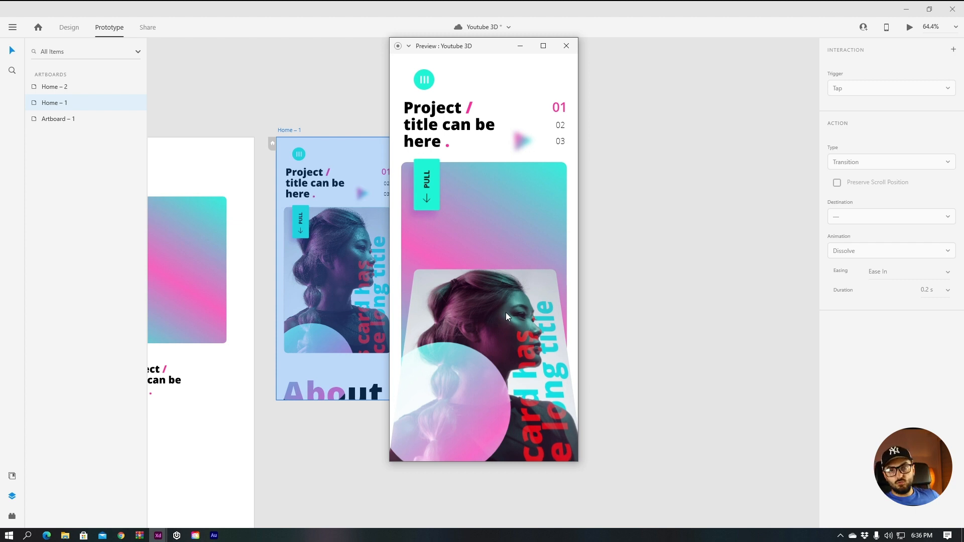
drag(505, 313, 482, 241)
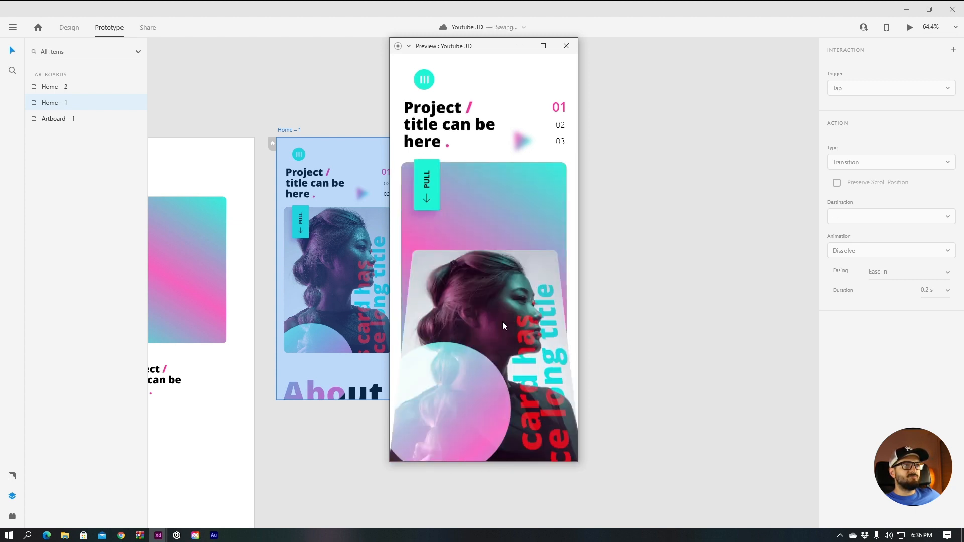
click(565, 46)
- Check the interaction settings of card 1 inside the Home – 1 slider group and clear the selection
click(324, 79)
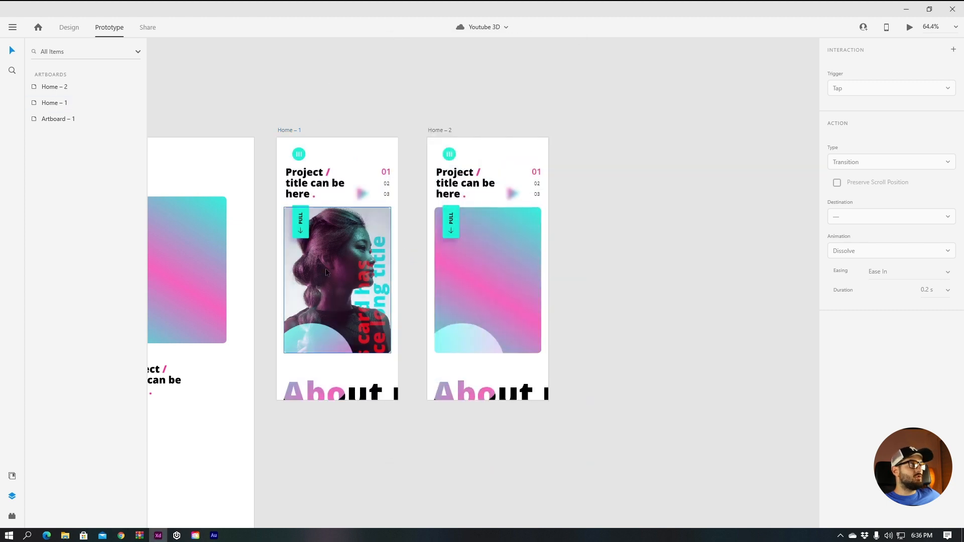
click(326, 269)
click(56, 248)
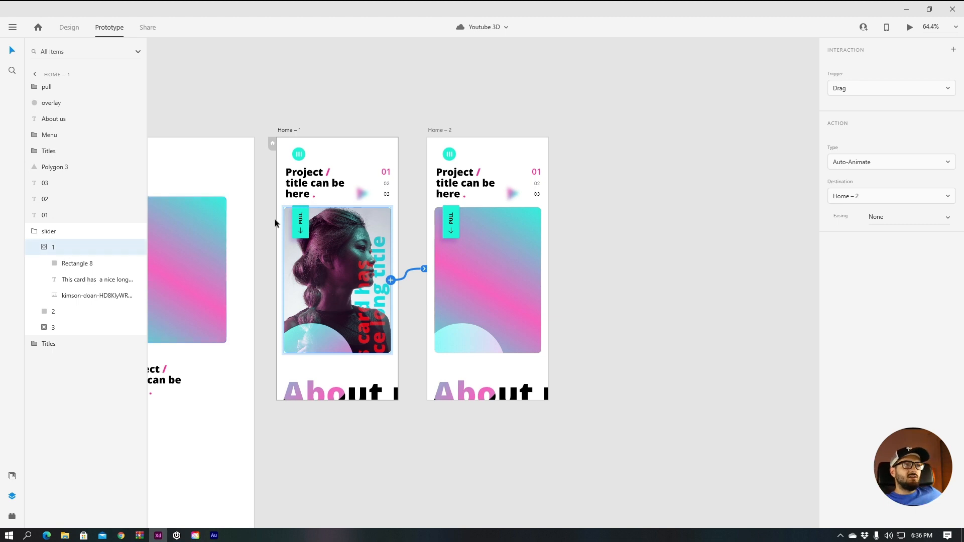
click(640, 245)
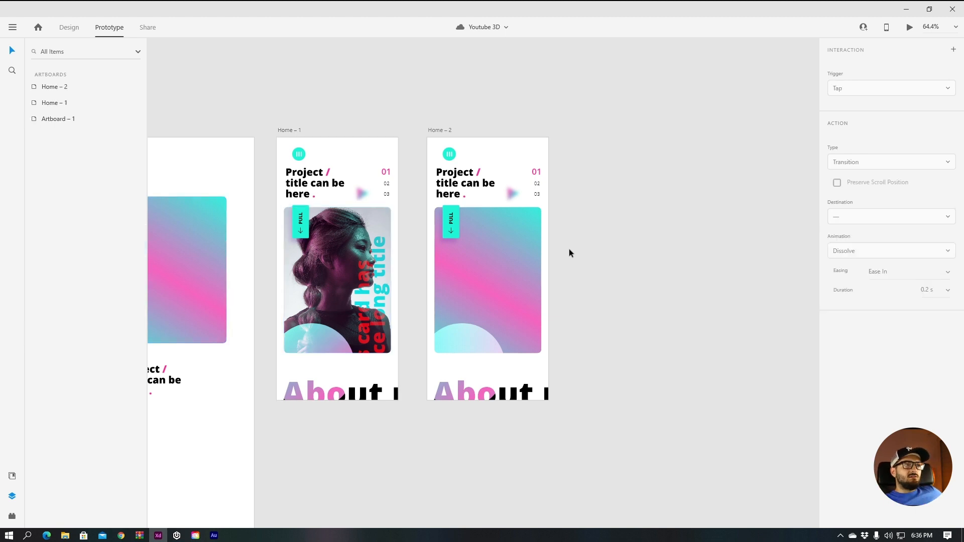
- Move the PULL tab on Home – 2 straight down over the gradient card to Y 400
click(451, 232)
scroll(452, 226, up, 3)
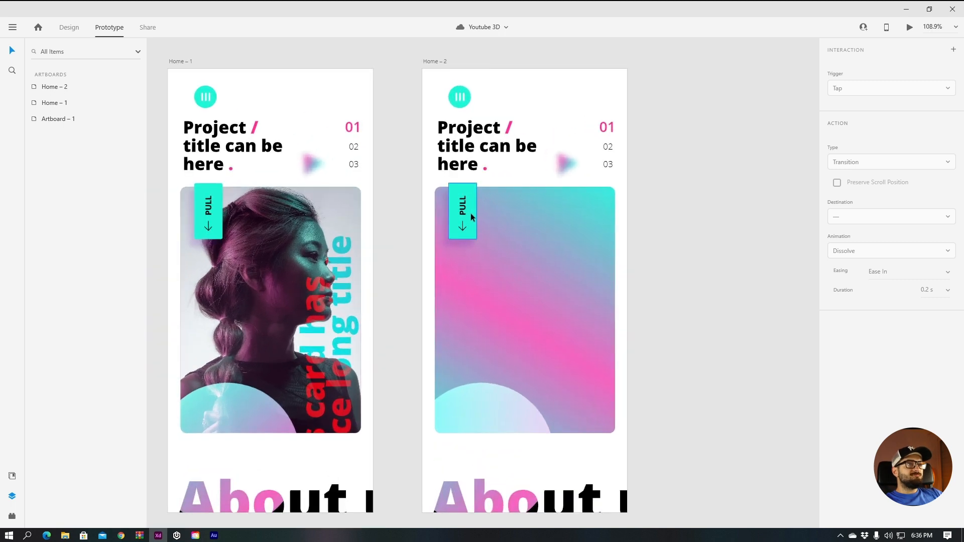
click(67, 29)
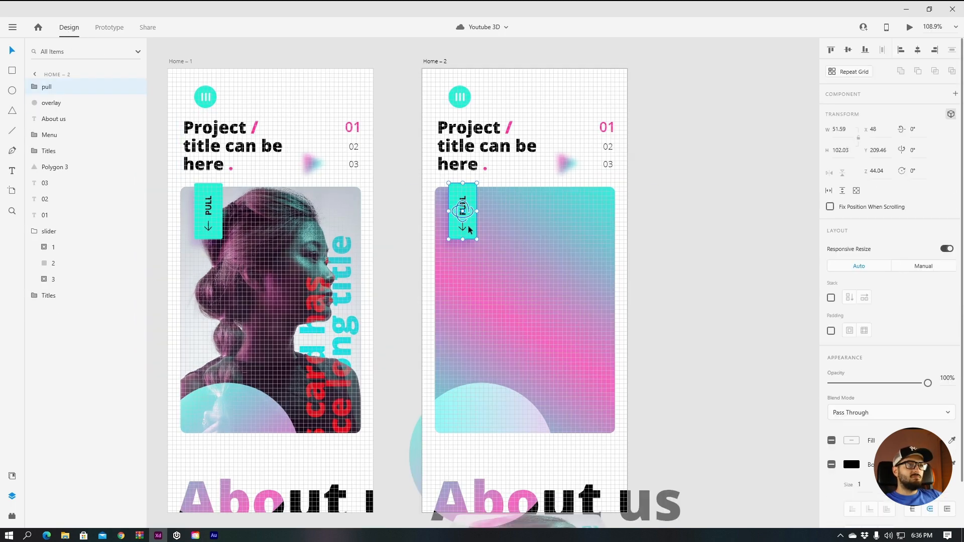
drag(471, 224, 471, 328)
- Reshape the PULL tab's rectangle on Home – 2 into a narrow pill about 31 by 142 with a corner radius of 14
scroll(470, 323, up, 3)
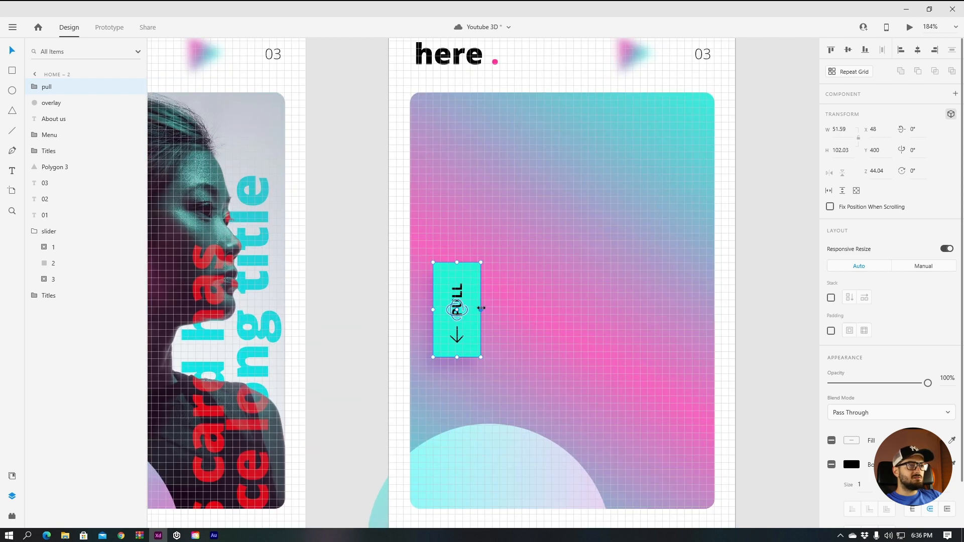
double_click(472, 313)
drag(481, 310, 474, 312)
mouse_move(457, 265)
mouse_down()
mouse_move(457, 241)
mouse_move(459, 254)
mouse_up()
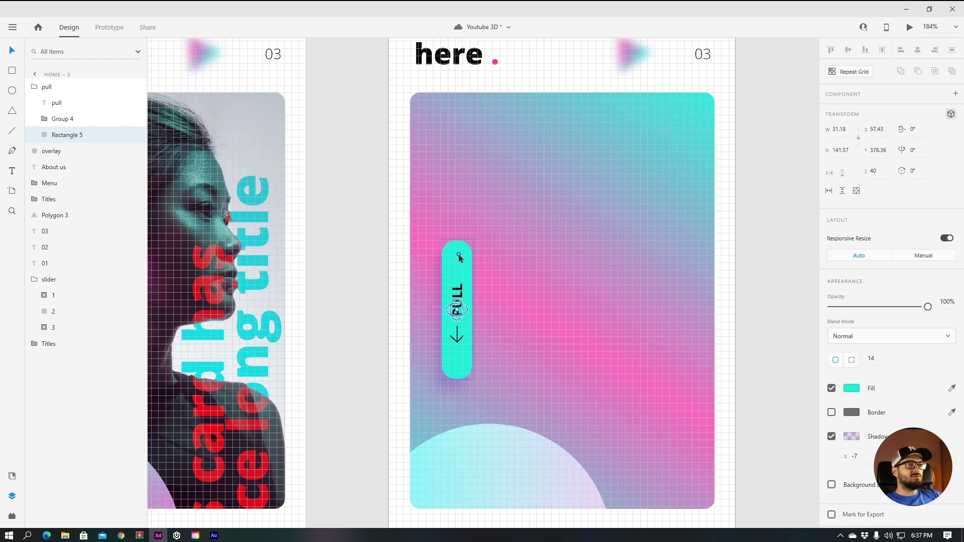
click(373, 275)
- Link the PULL tab on Home – 1 to Home – 2 with a Drag trigger and the Auto-Animate action
scroll(463, 266, down, 3)
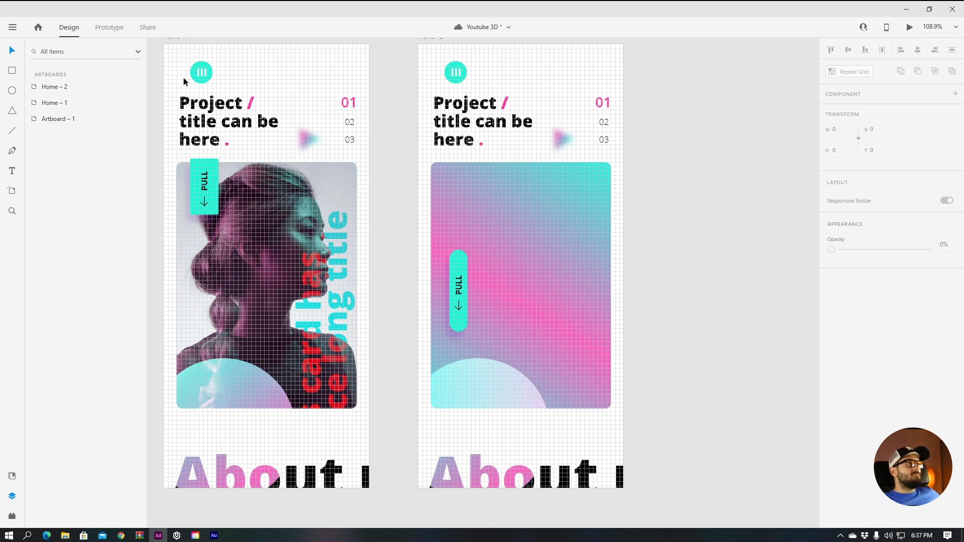
click(207, 163)
click(108, 29)
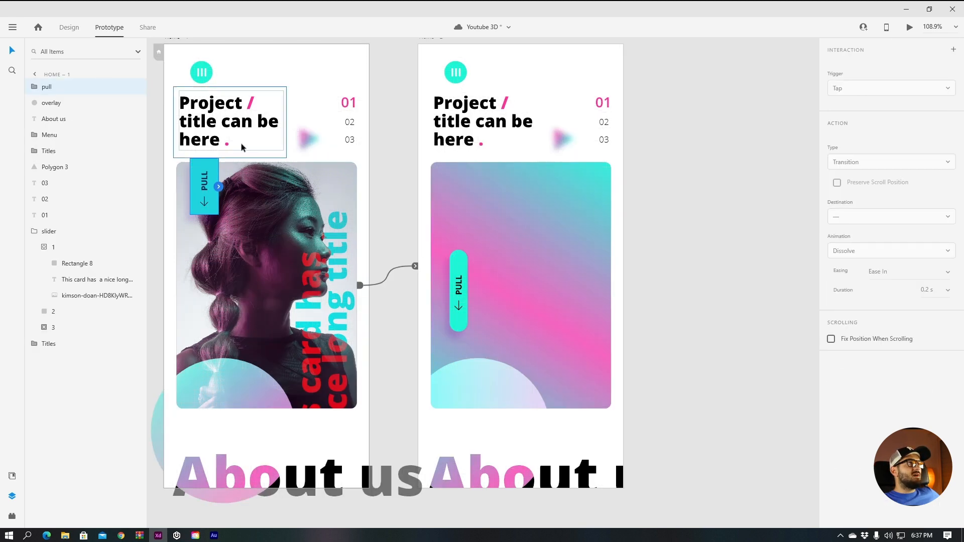
drag(218, 187, 464, 300)
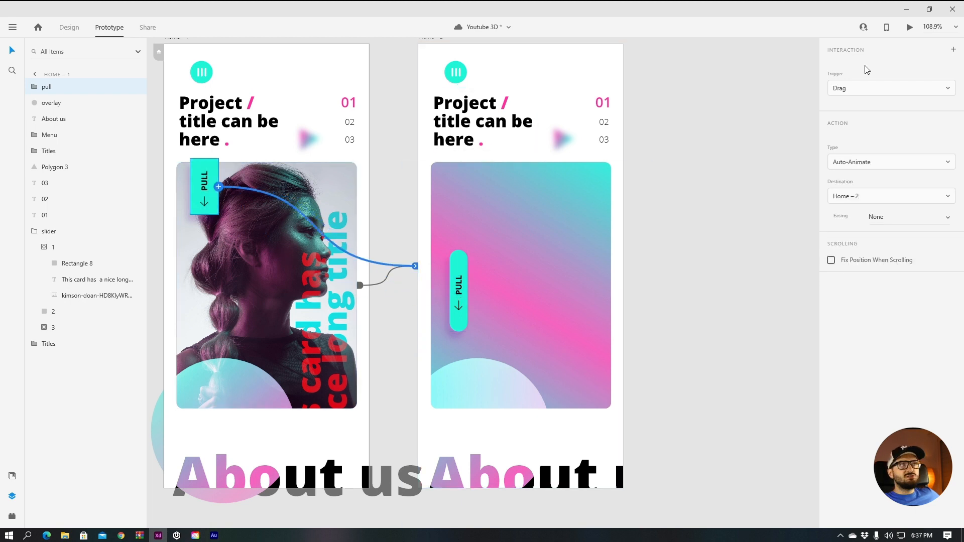
- Preview the prototype from Home – 1, dragging the PULL tab to test its transition, and close the preview
scroll(191, 91, up, 1)
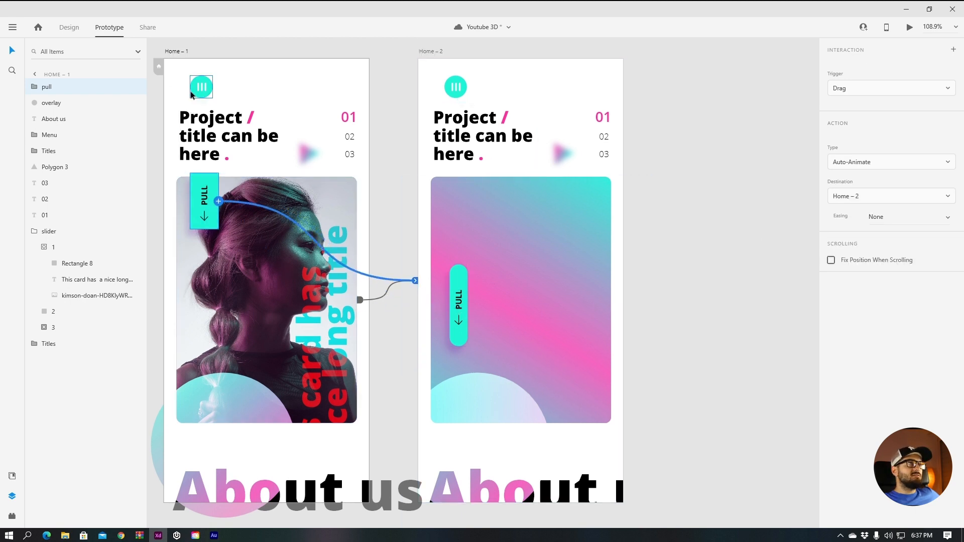
click(181, 52)
click(910, 27)
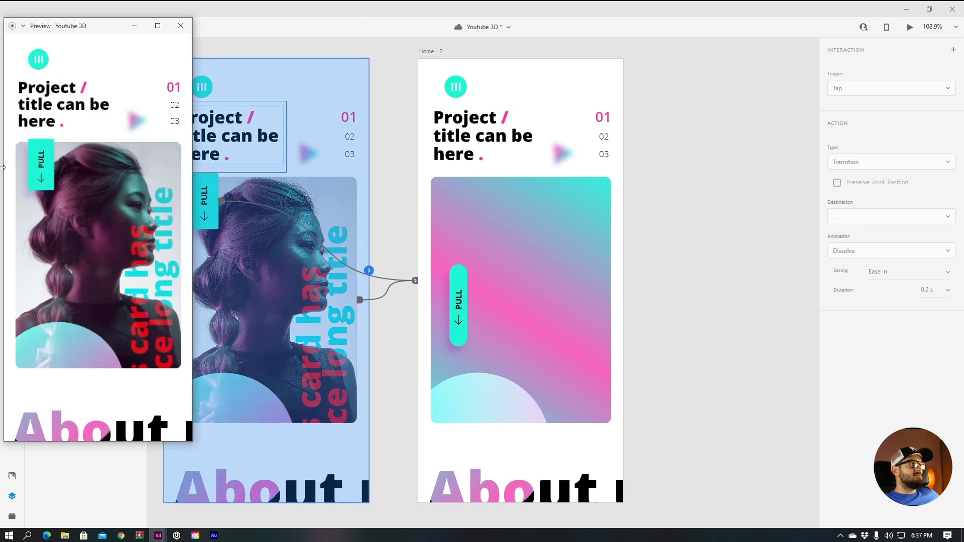
drag(103, 30, 465, 38)
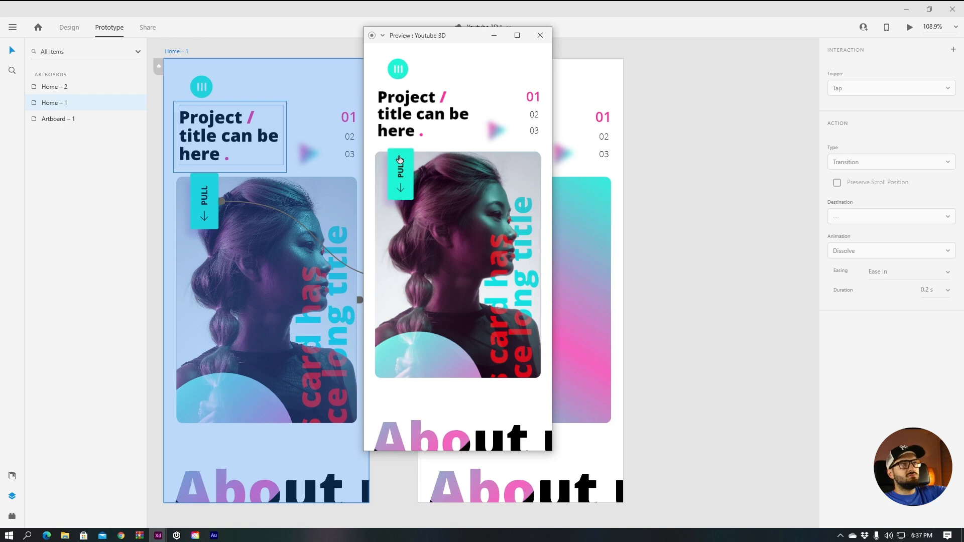
mouse_move(399, 160)
mouse_down()
mouse_move(392, 220)
mouse_move(388, 174)
mouse_move(387, 233)
mouse_move(400, 143)
mouse_move(391, 248)
mouse_move(402, 151)
mouse_up()
click(541, 35)
click(699, 147)
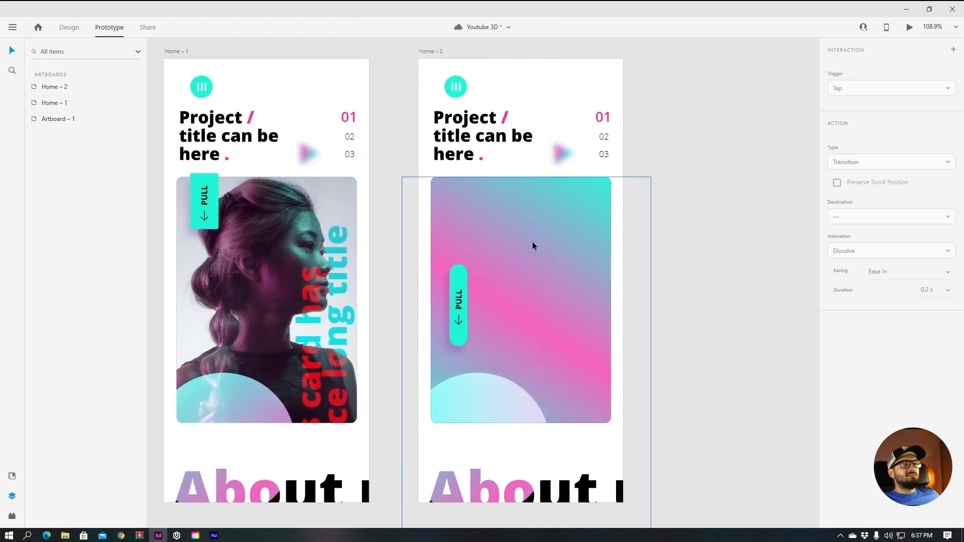
- Duplicate the Home – 2 artboard and place the copy beside it, on the side away from Home – 1
ctrl+scroll(474, 200, down, 3)
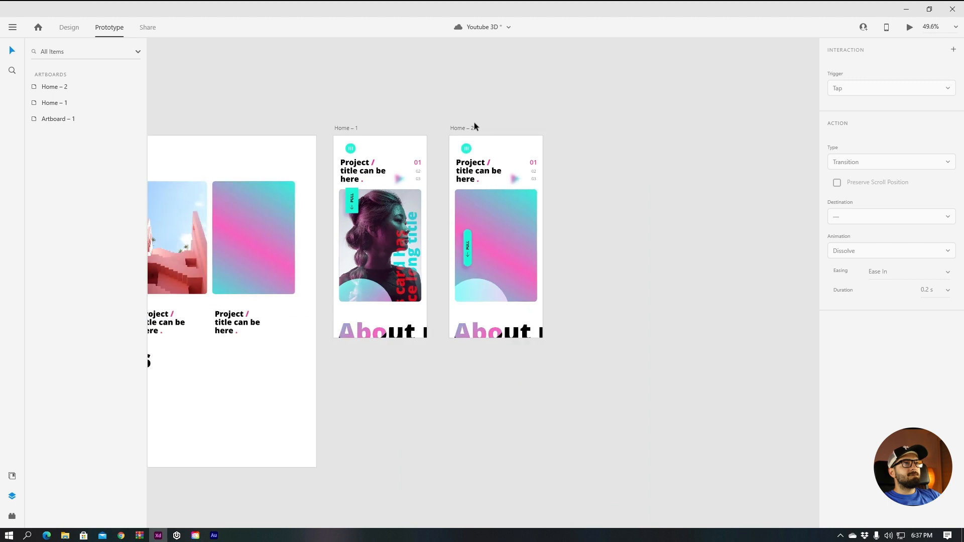
click(458, 130)
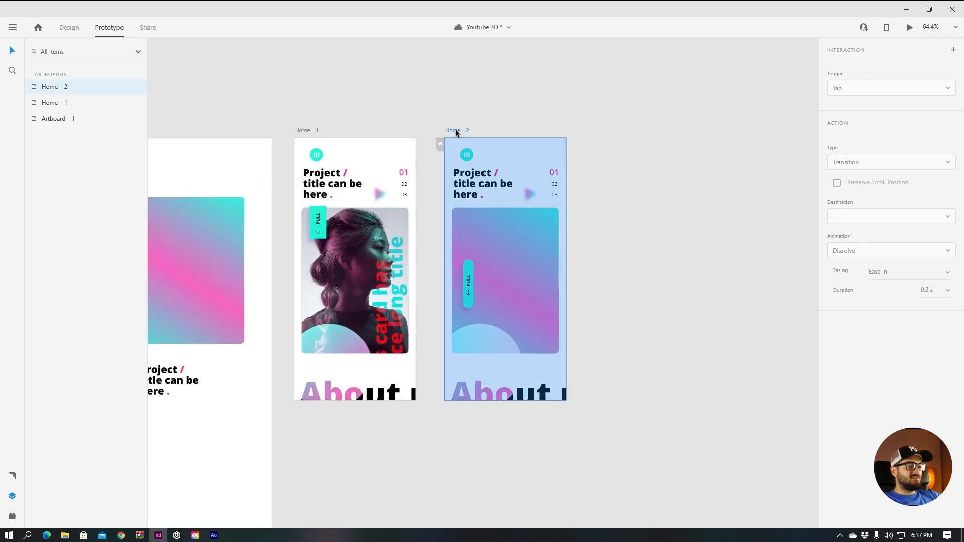
drag(456, 129, 603, 123)
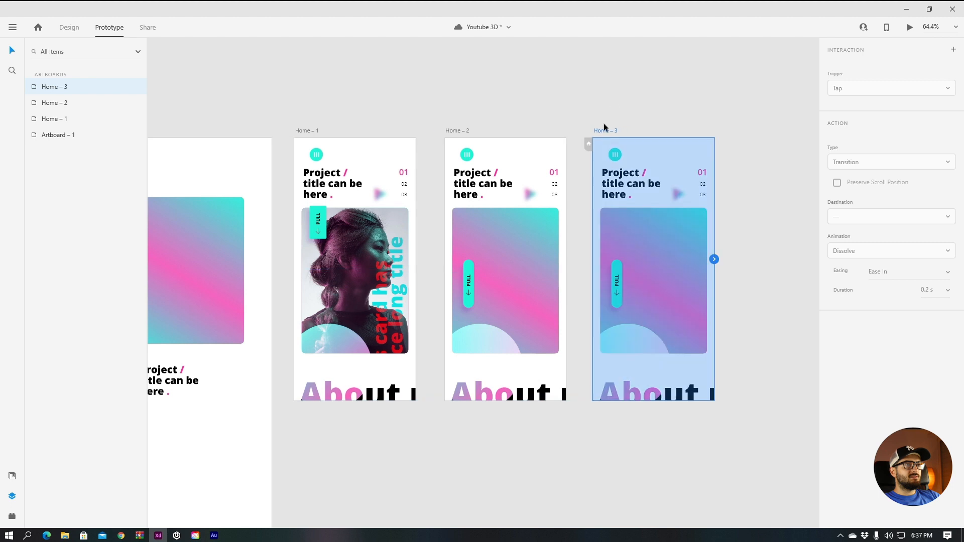
- Replace the stretched PULL tab on Home – 3 with a copy of the PULL tab from Home – 1
click(619, 272)
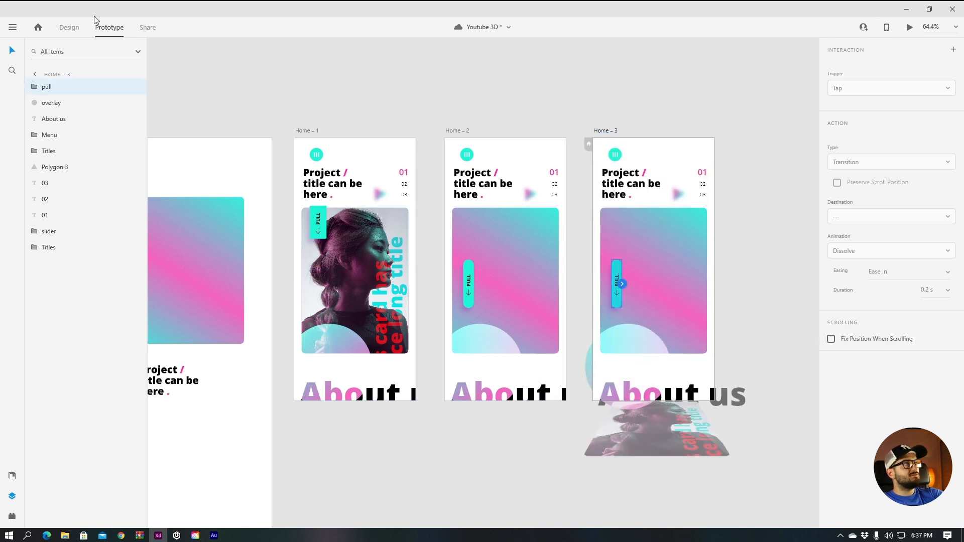
click(71, 28)
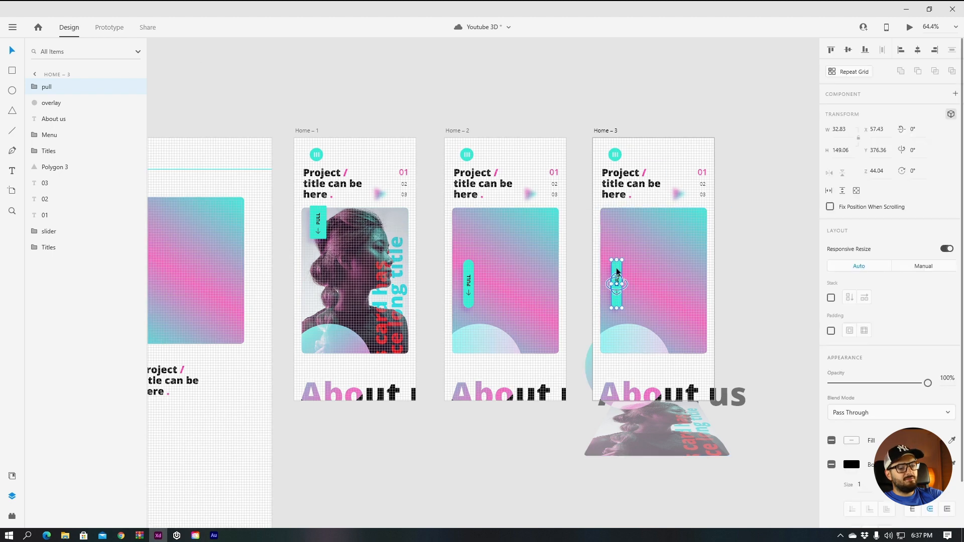
key(Delete)
click(324, 231)
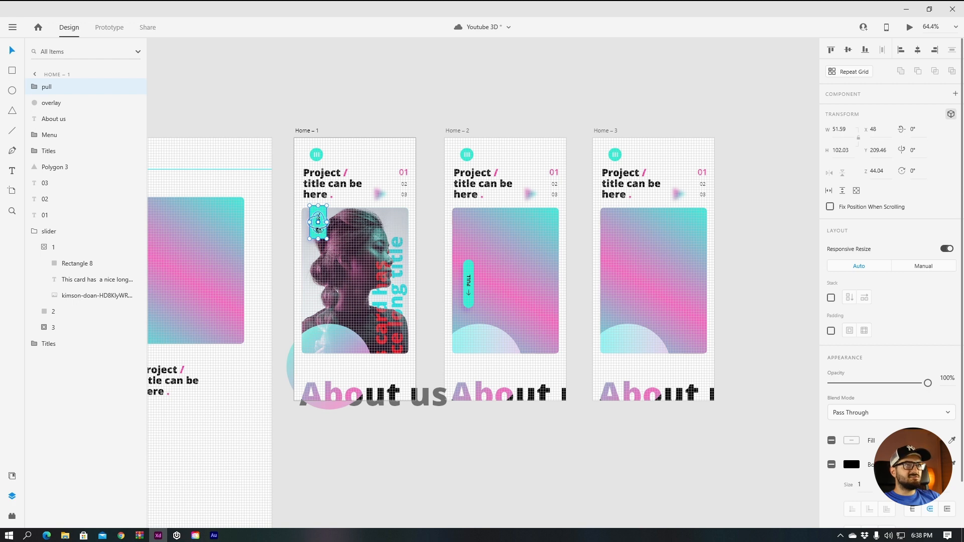
click(598, 132)
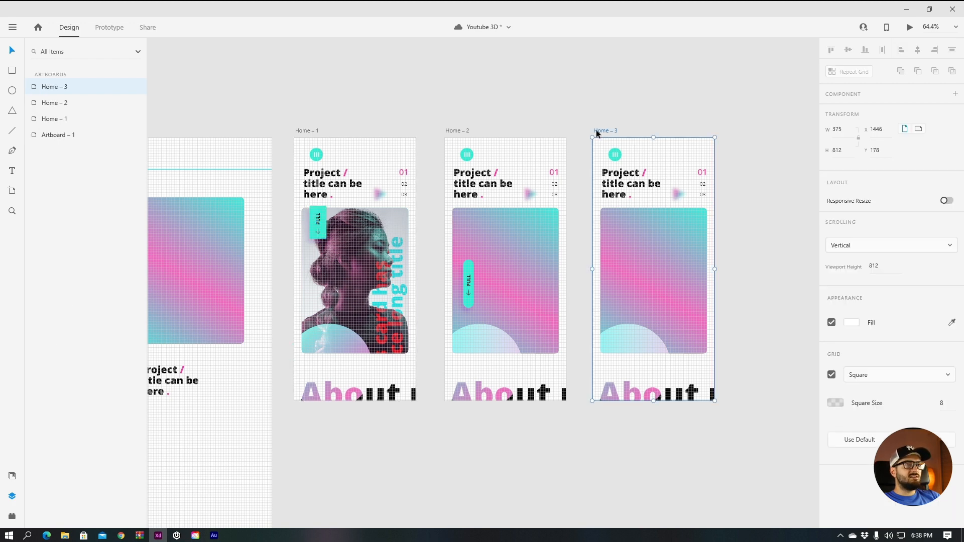
key(ctrl+v)
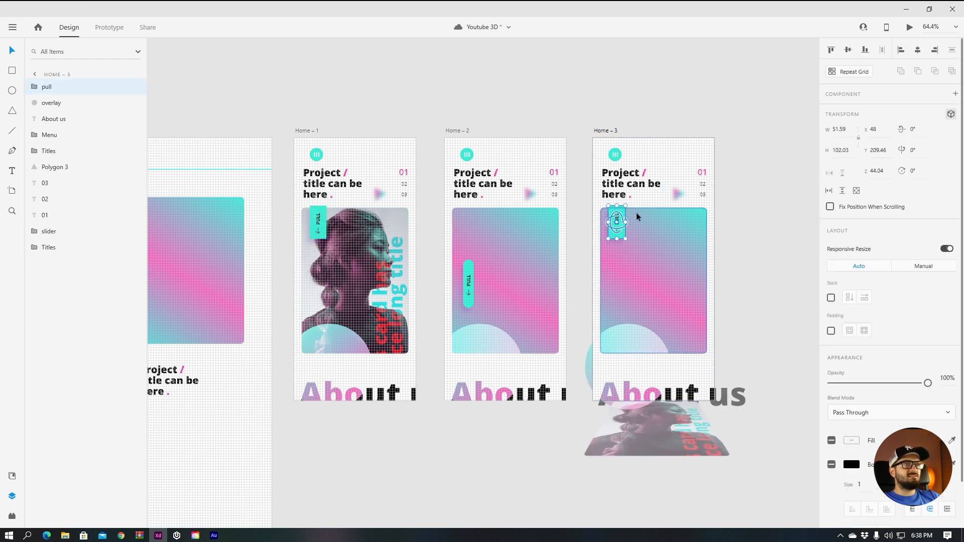
click(626, 129)
- Link the Home – 2 artboard to Home – 3 with Auto-Animate and a Time trigger
click(457, 131)
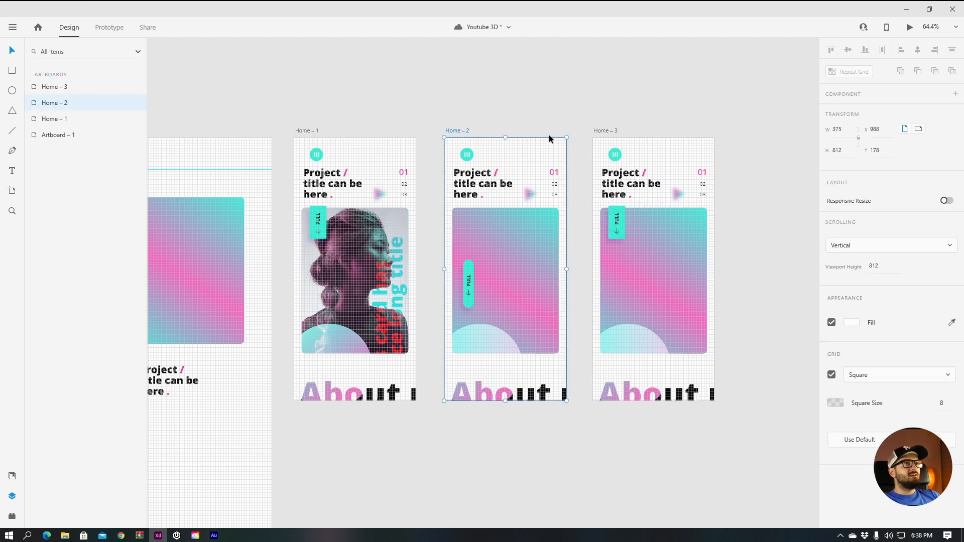
click(107, 27)
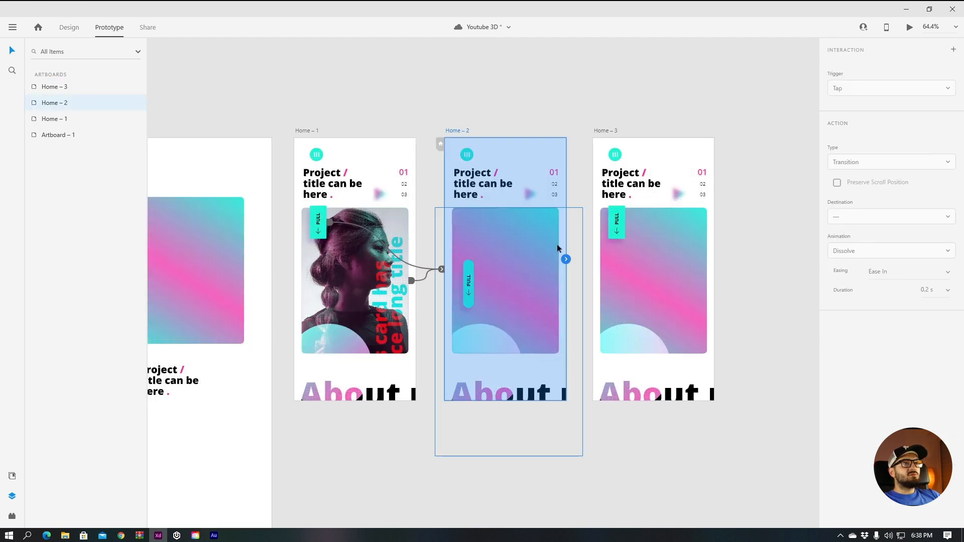
drag(566, 259, 607, 273)
click(852, 89)
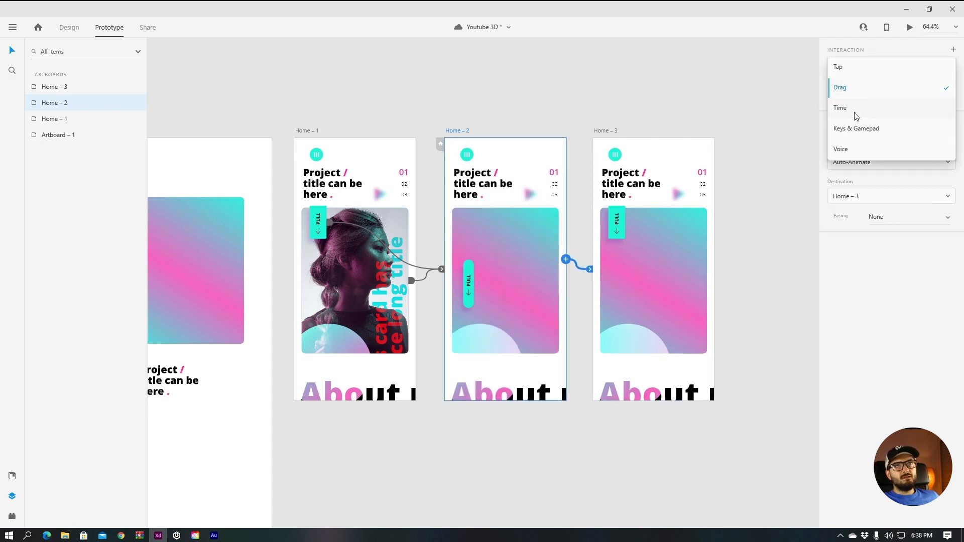
click(857, 113)
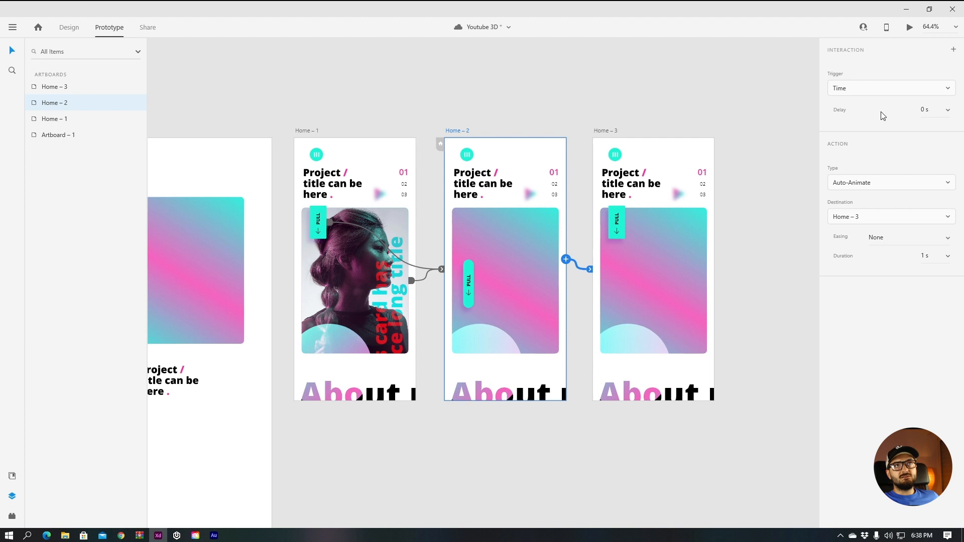
- Set the duration of the Home – 2 to Home – 3 transition to 0.6 s and its easing to Bounce
click(948, 257)
click(928, 218)
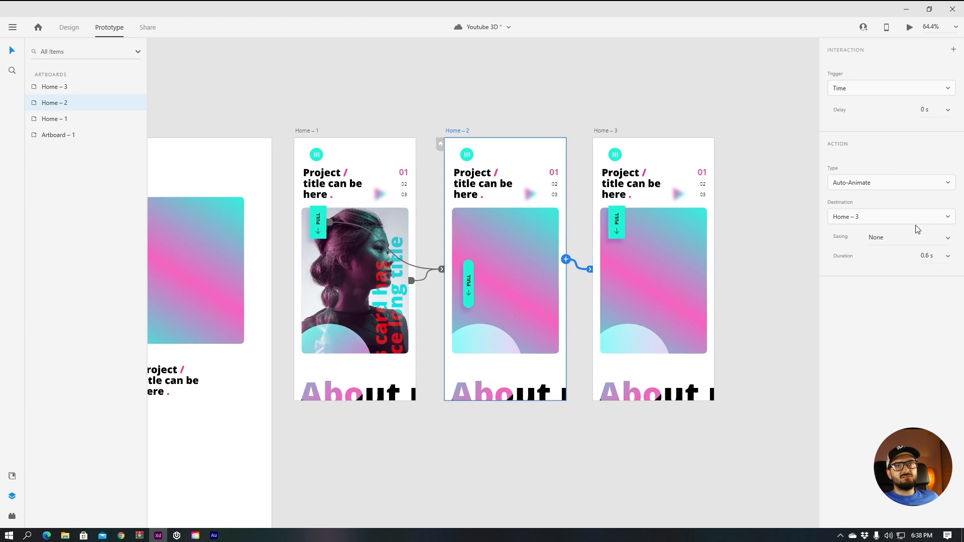
click(948, 238)
click(897, 346)
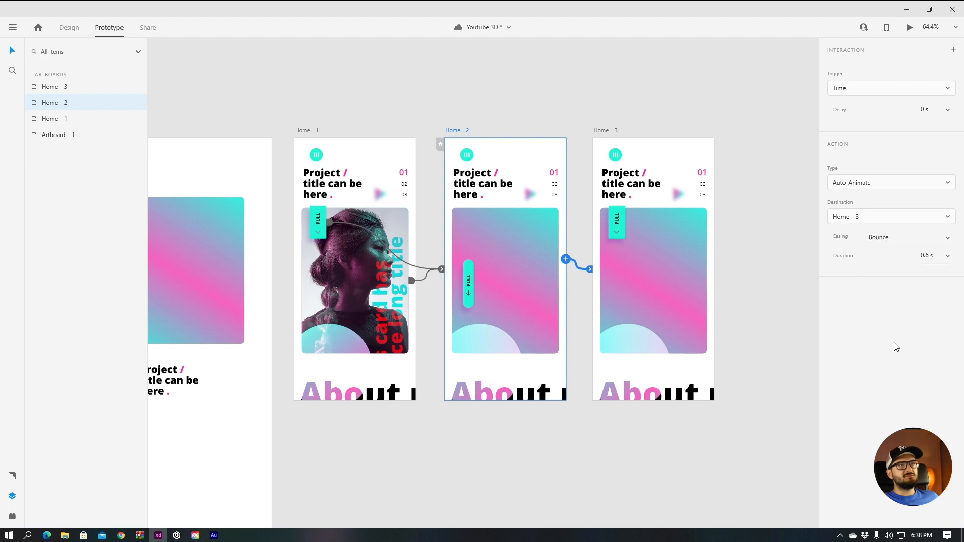
- Preview the prototype from Home – 1 and test pulling the PULL tab down through the card transition
click(275, 114)
click(307, 131)
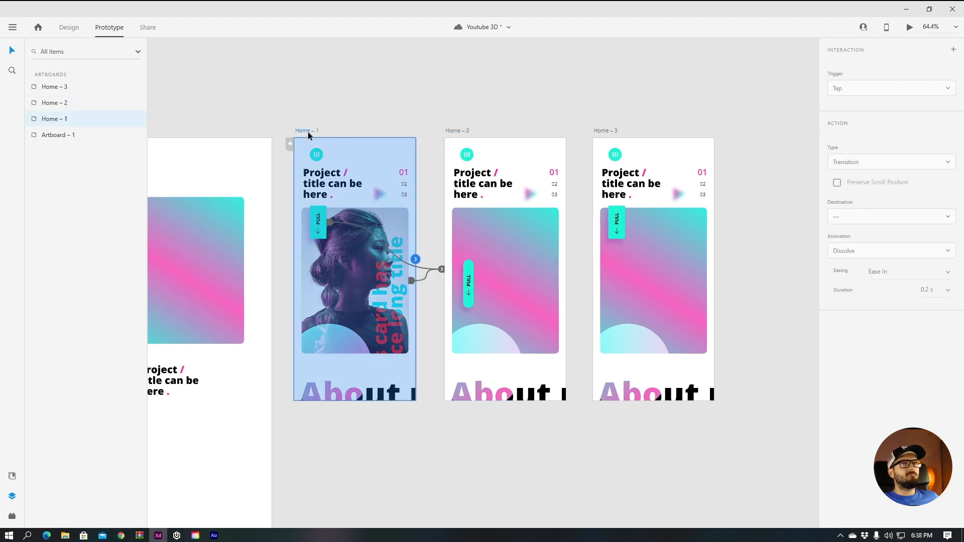
click(909, 28)
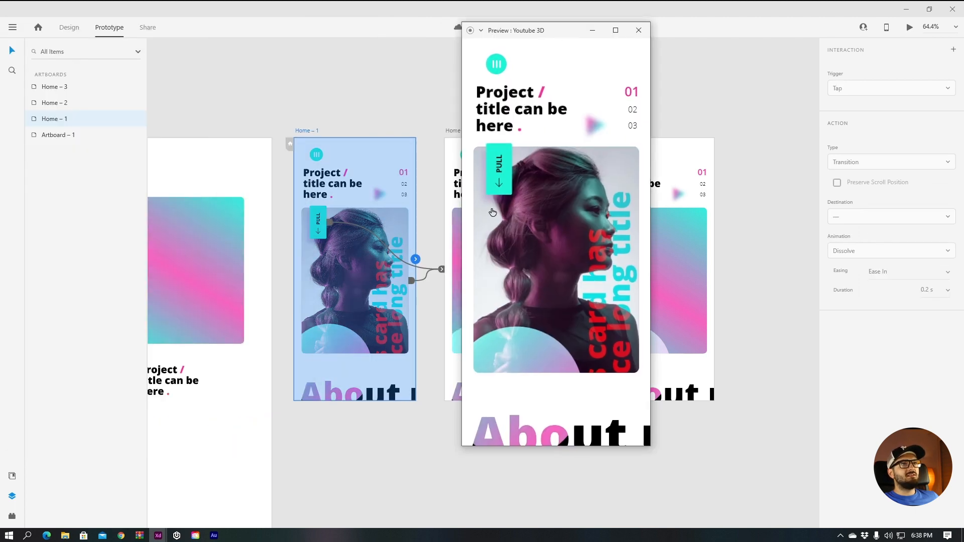
drag(499, 157, 497, 251)
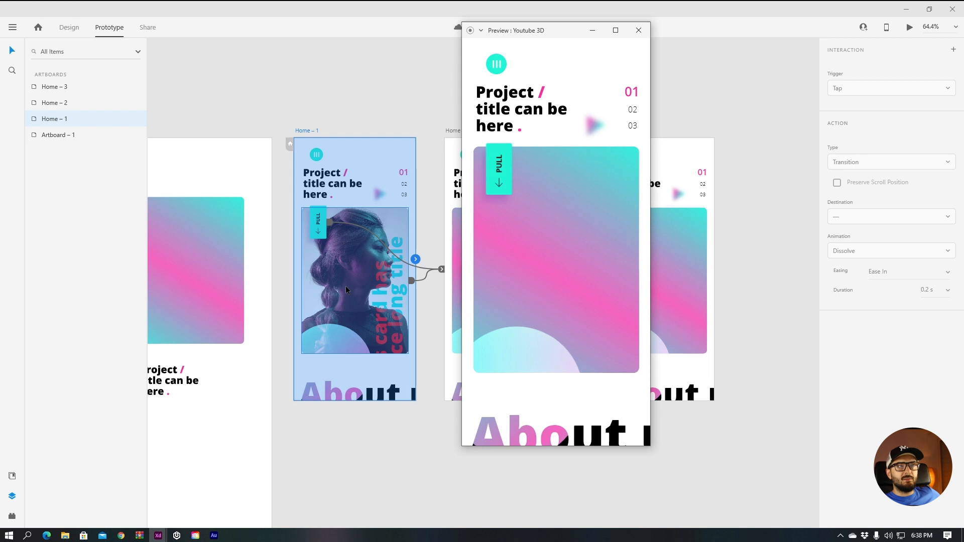
click(639, 31)
click(487, 98)
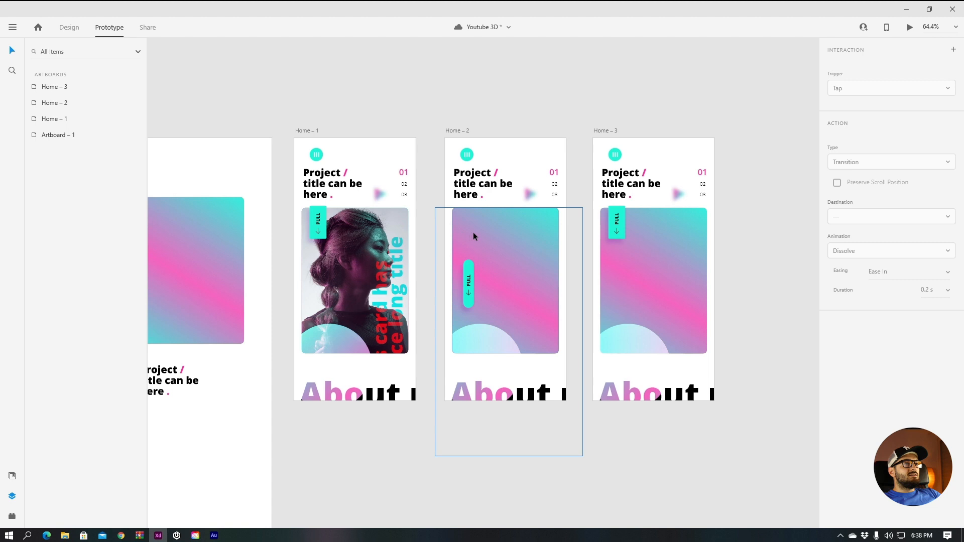
- Select gradient card 2 inside the slider group on Home – 2 and save the document
click(497, 234)
click(437, 199)
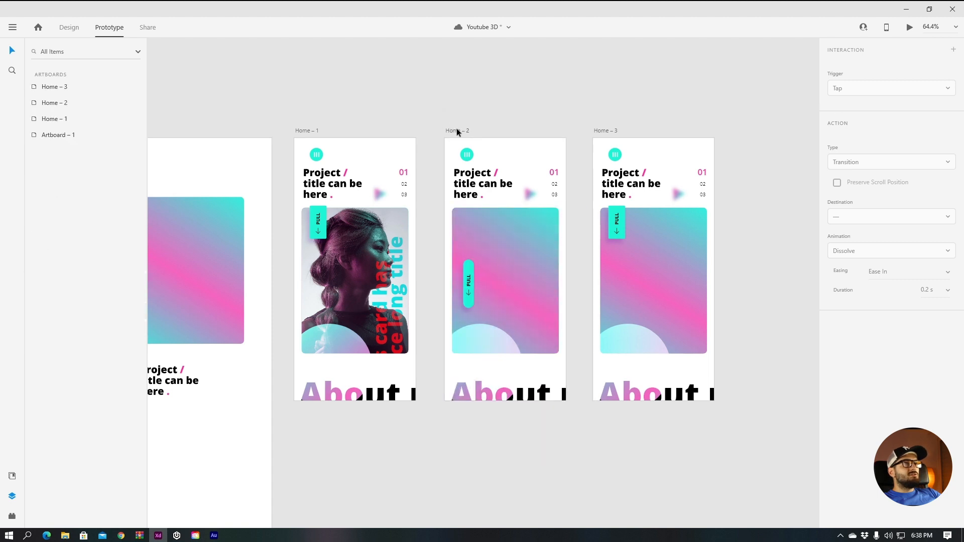
click(461, 129)
click(490, 235)
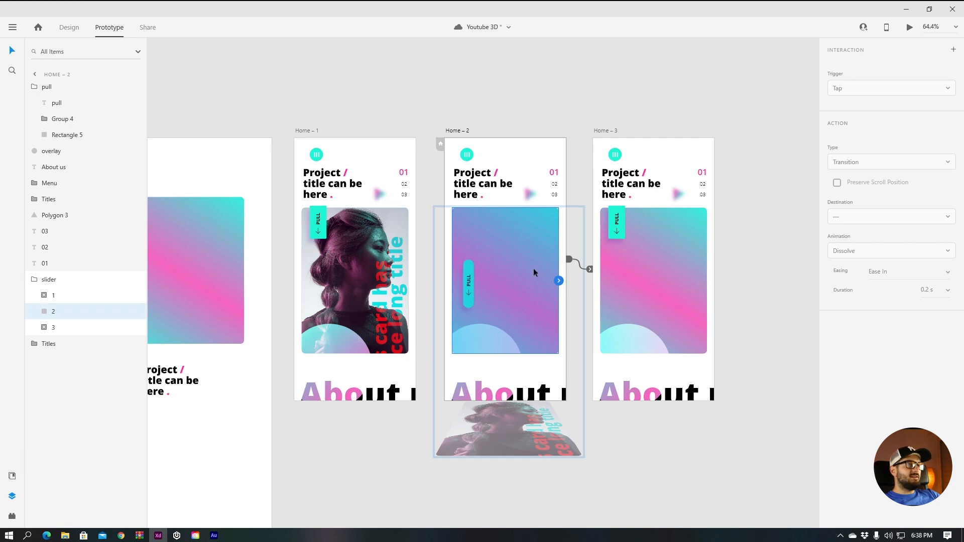
scroll(529, 246, up, 2)
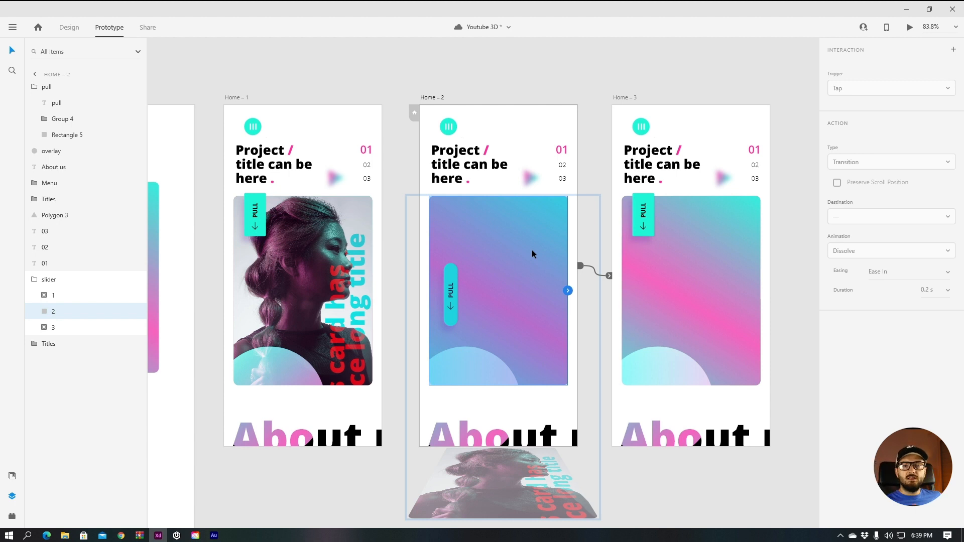
key(ctrl+s)
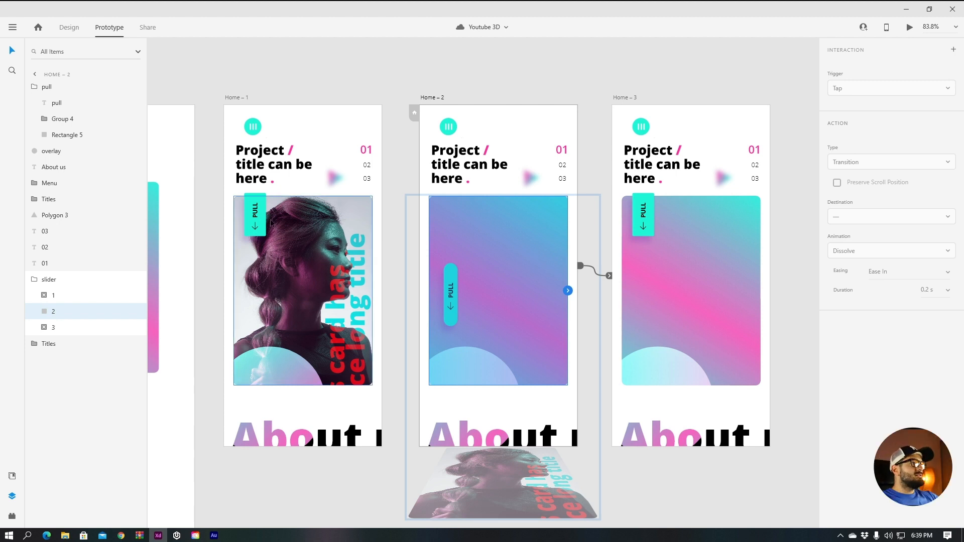
- In Design mode, tilt gradient card 2 on Home – 2 to -9° around its horizontal axis and shift it slightly down
click(68, 28)
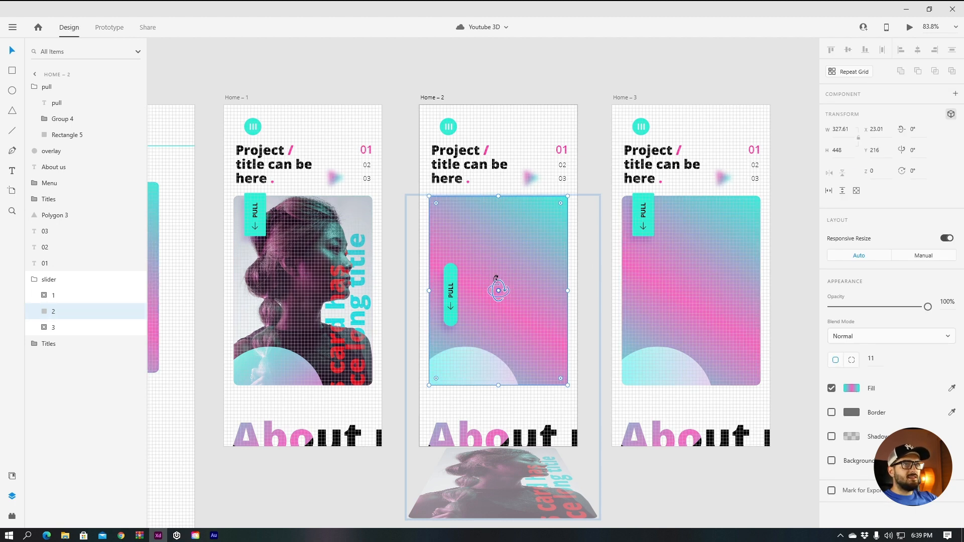
drag(496, 280, 495, 280)
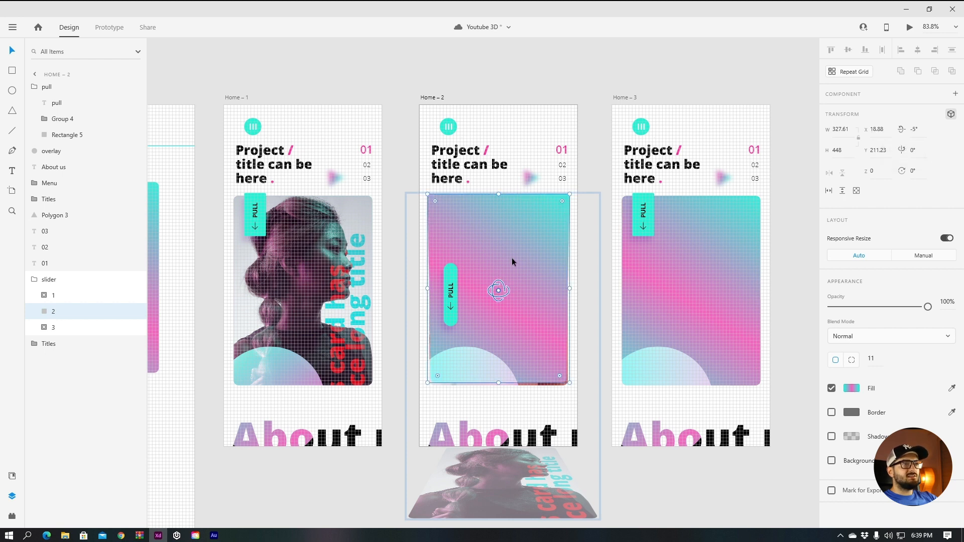
drag(495, 279, 494, 285)
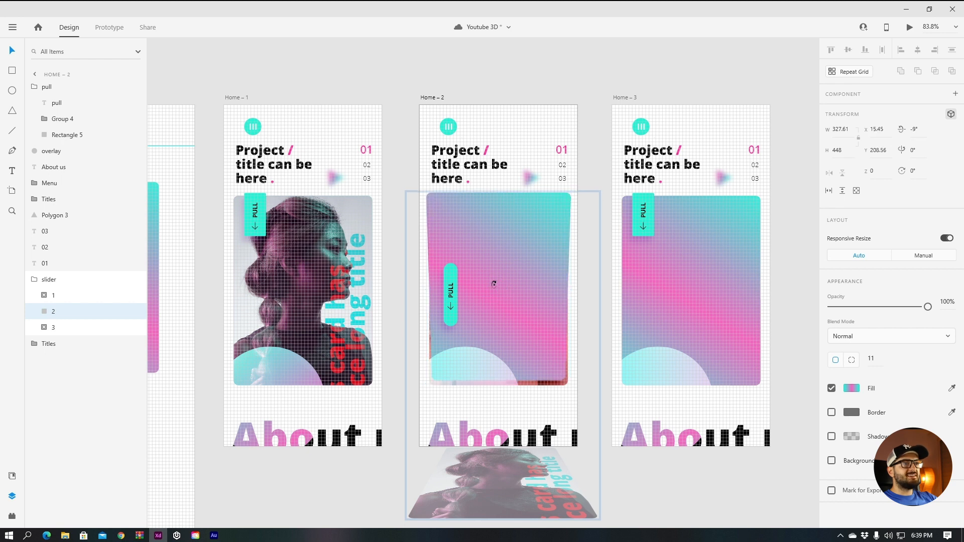
drag(494, 283, 494, 284)
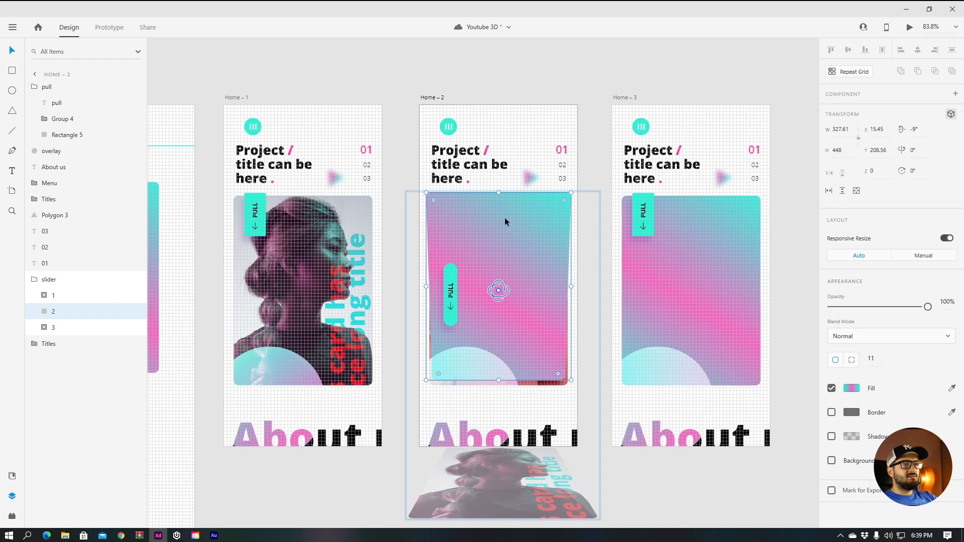
drag(506, 219, 505, 222)
- Select card 3 in the slider group on Home – 2
click(59, 329)
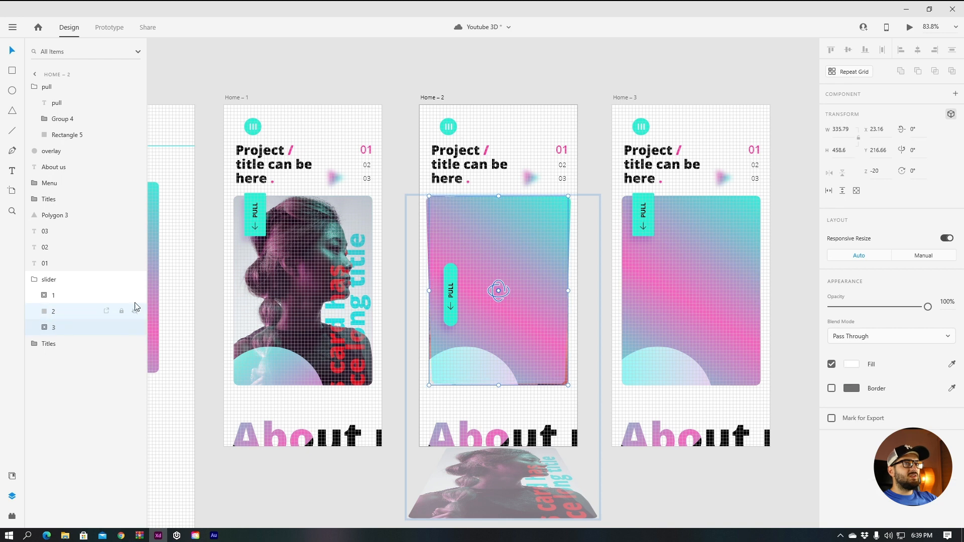
- Push slider card 3 on the Home – 2 artboard back to a Z depth of -57
click(887, 171)
text(-30)
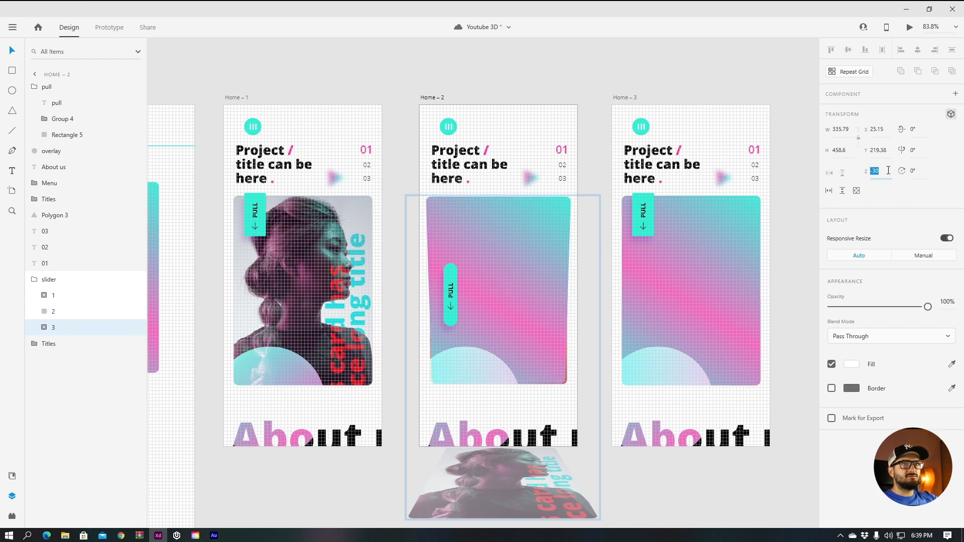
key(shift+Down)
key(shift+Down)
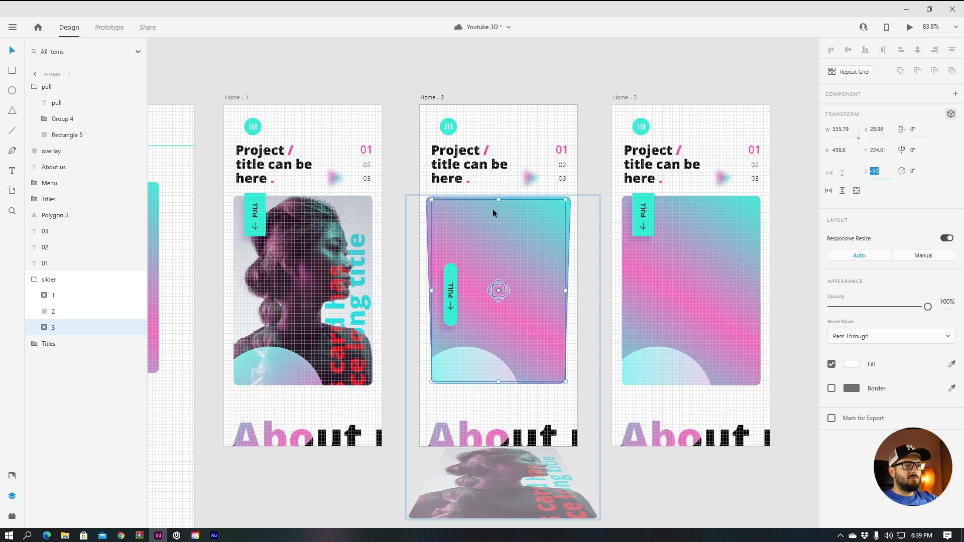
scroll(505, 237, up, 3)
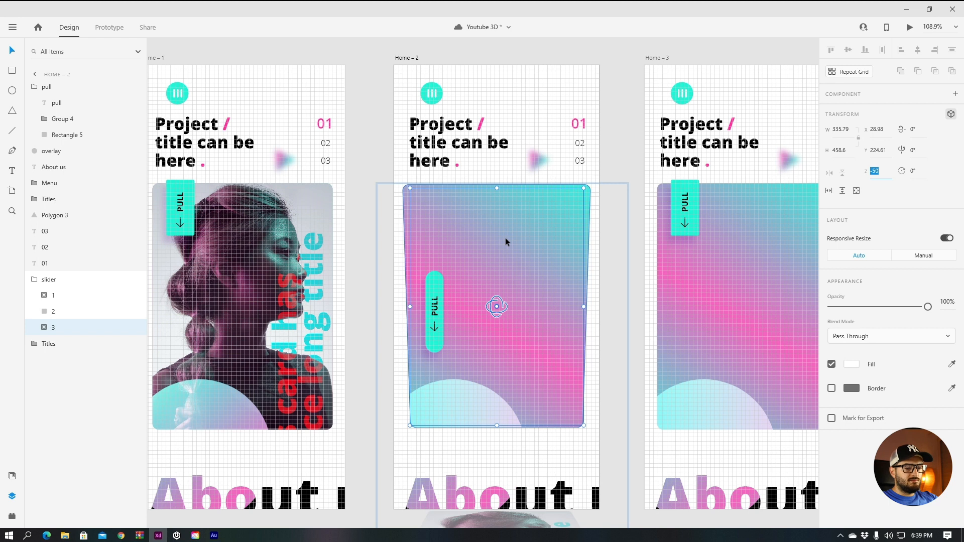
key(Up)
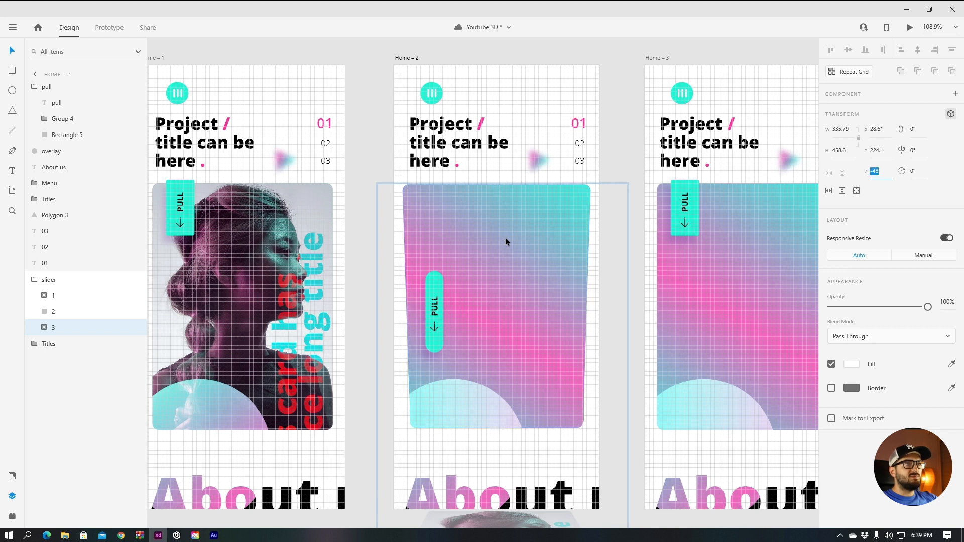
key(Up)
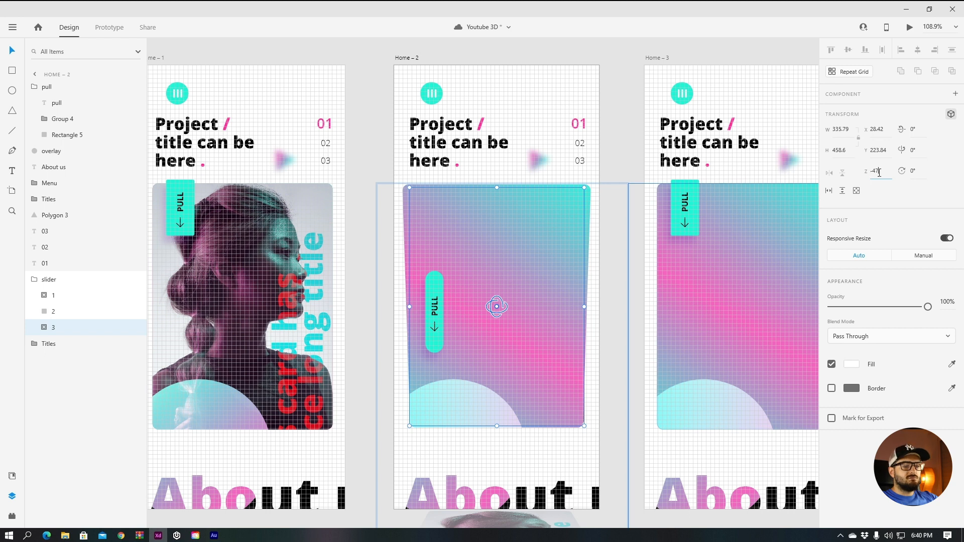
key(shift+Down)
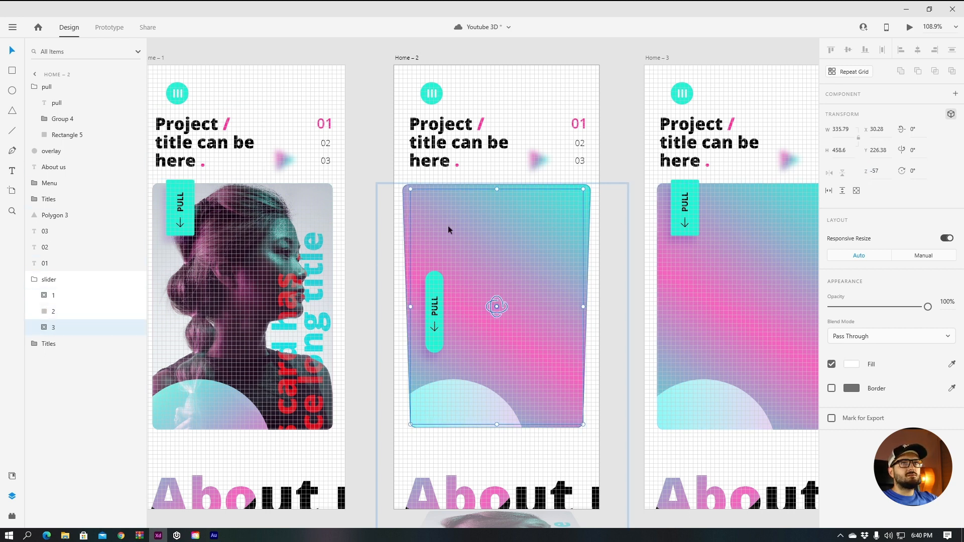
- Nudge card 3 on Home – 2 one pixel left and one pixel up, and check its edges and corners
key(Left)
key(Up)
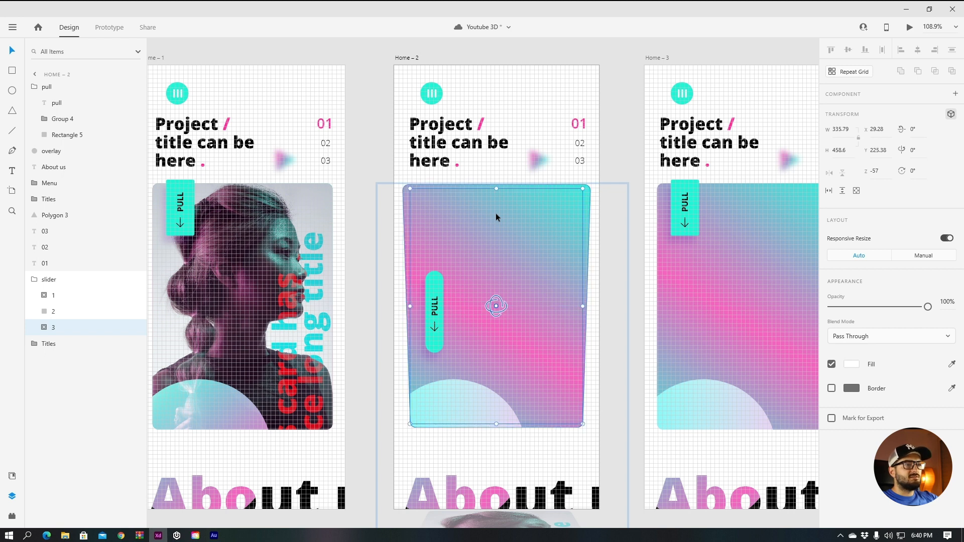
scroll(587, 429, up, 10)
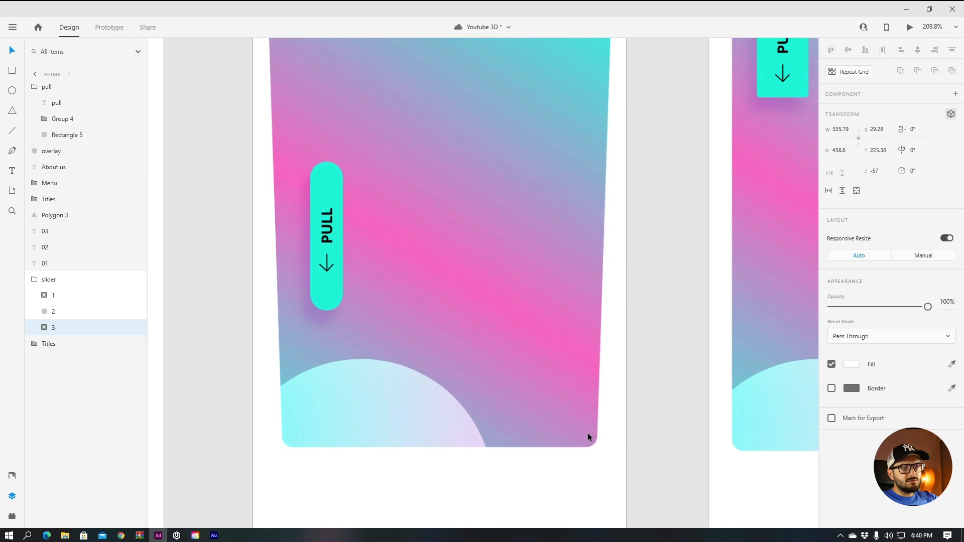
scroll(610, 453, down, 12)
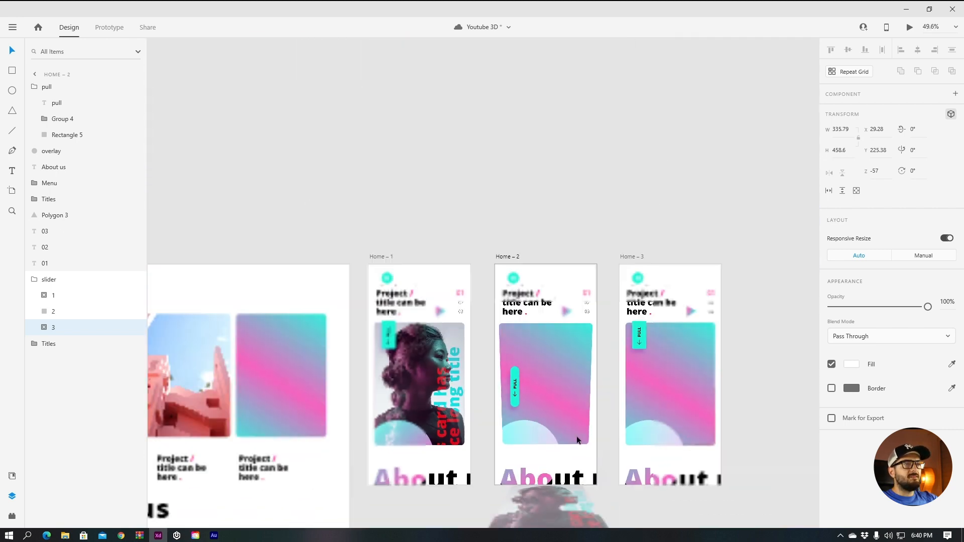
scroll(639, 233, up, 2)
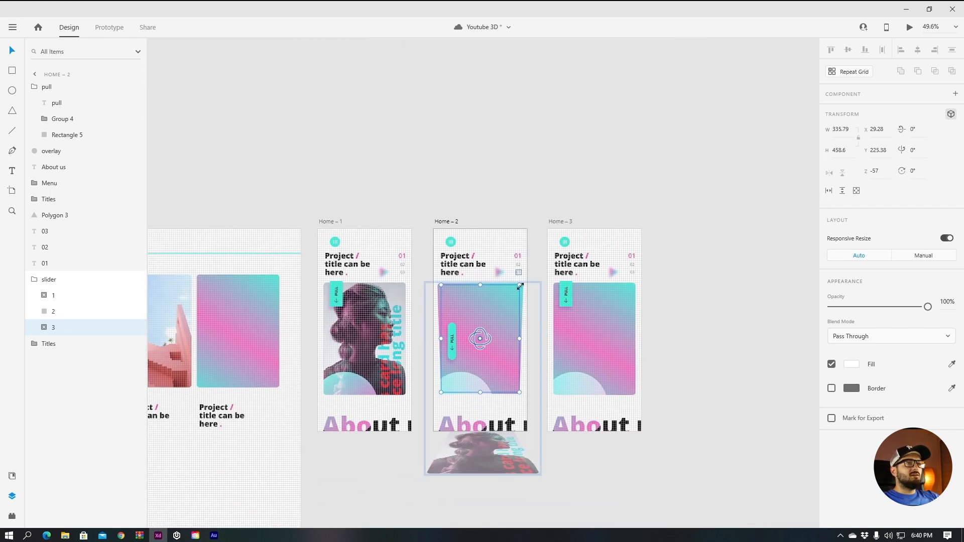
scroll(495, 324, up, 1)
click(538, 144)
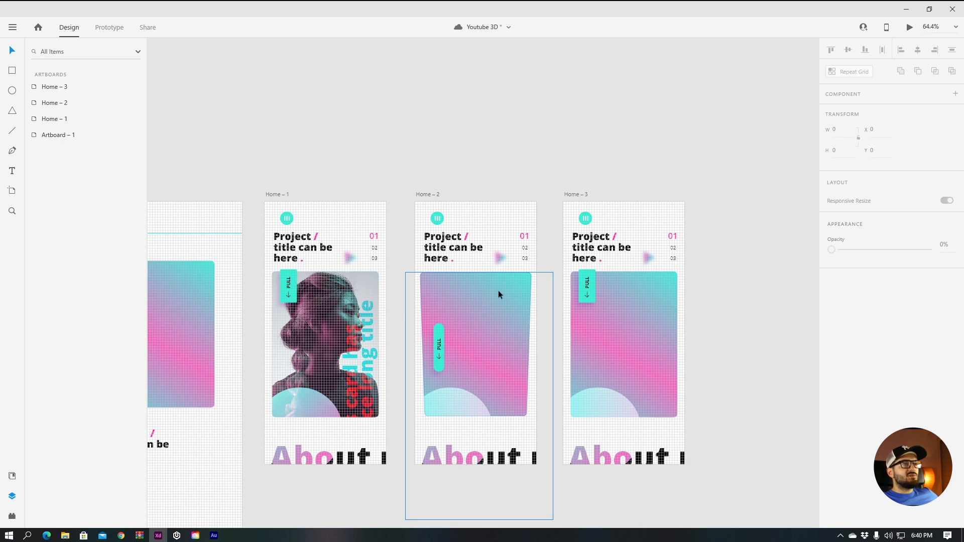
- Preview the prototype from Home – 1, test the card transition with the PULL tab, and close the preview
click(436, 195)
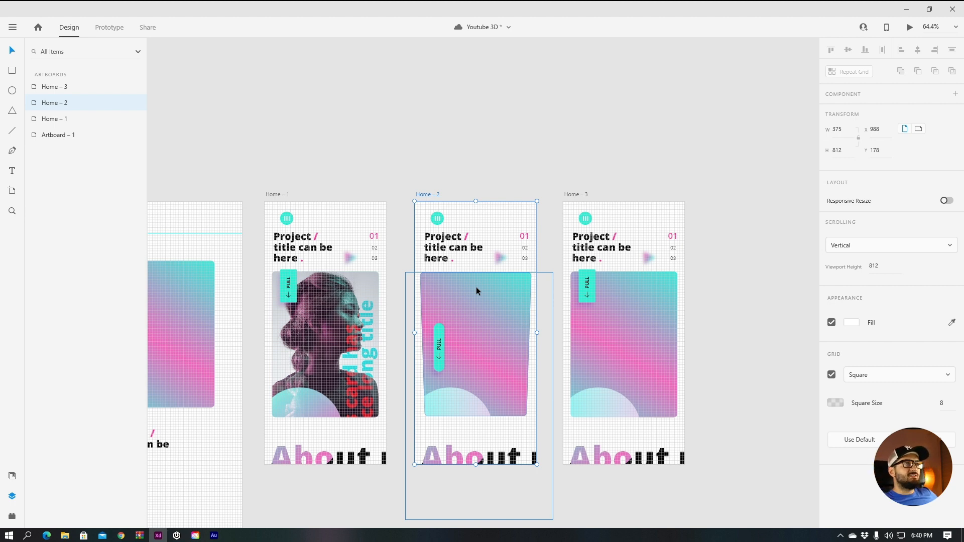
click(287, 194)
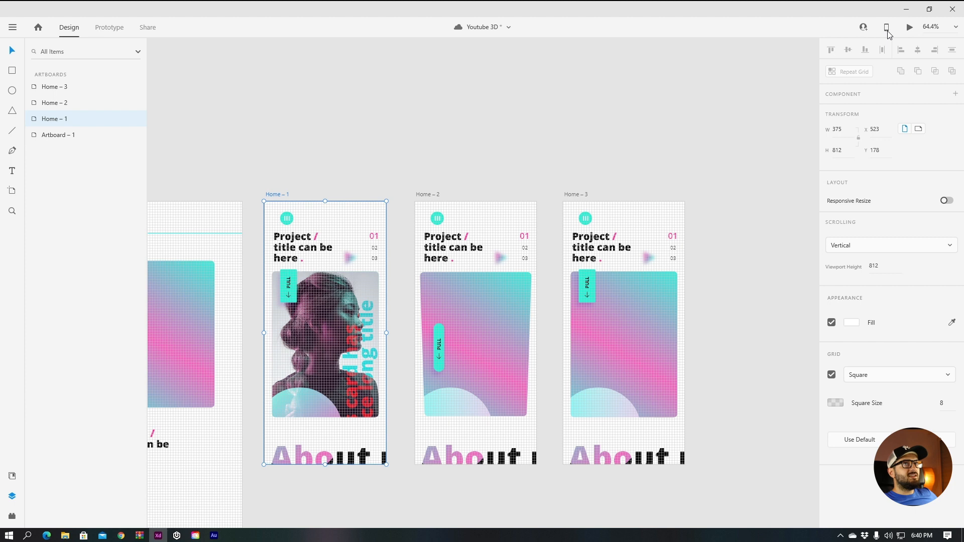
click(910, 28)
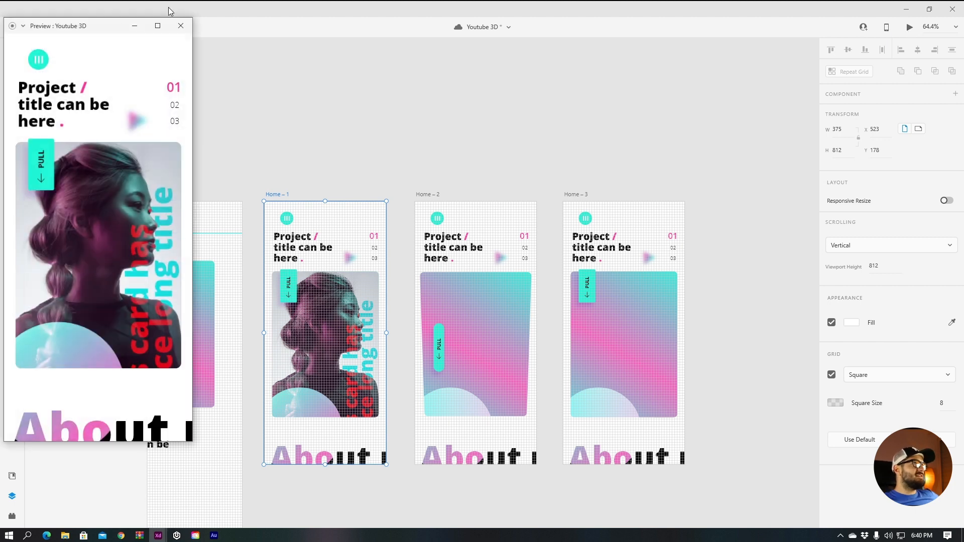
drag(107, 28, 474, 52)
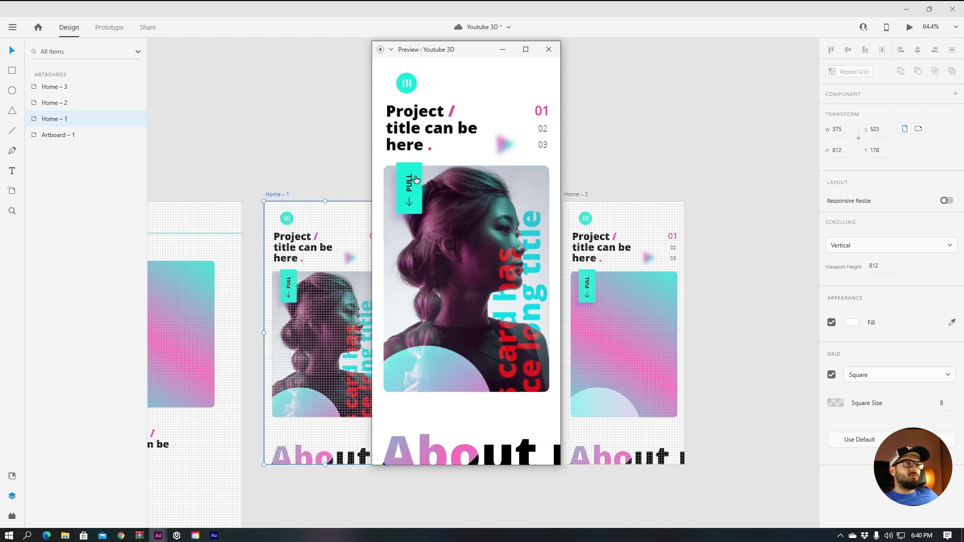
drag(412, 179, 438, 285)
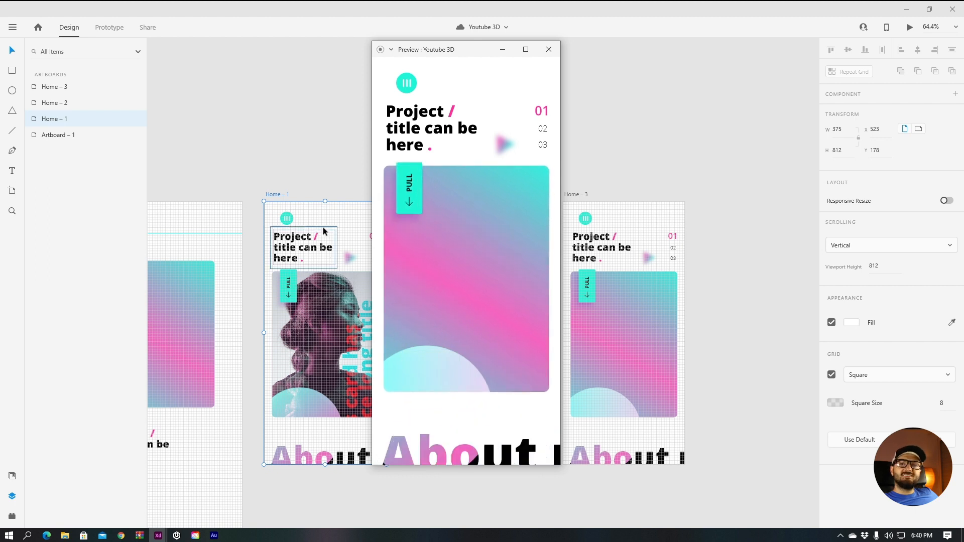
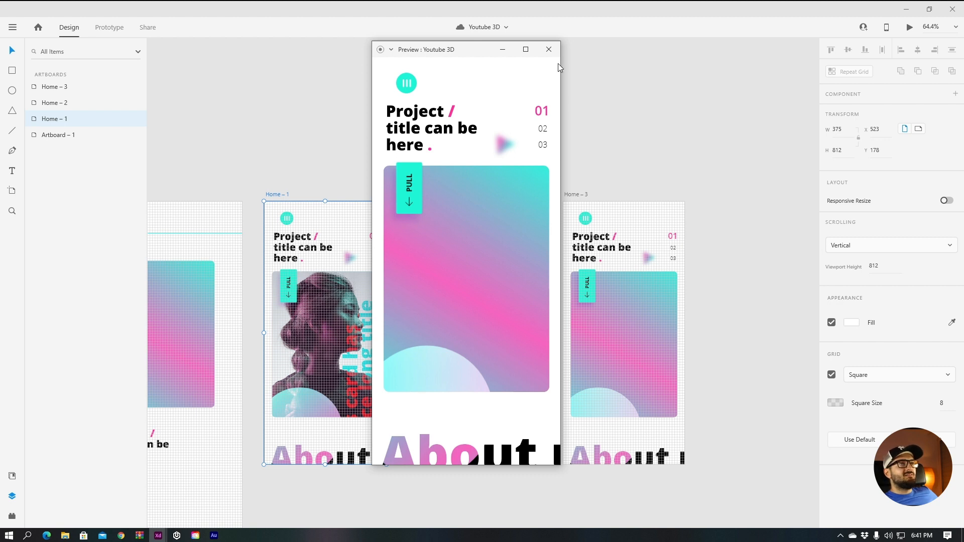
click(550, 50)
click(783, 348)
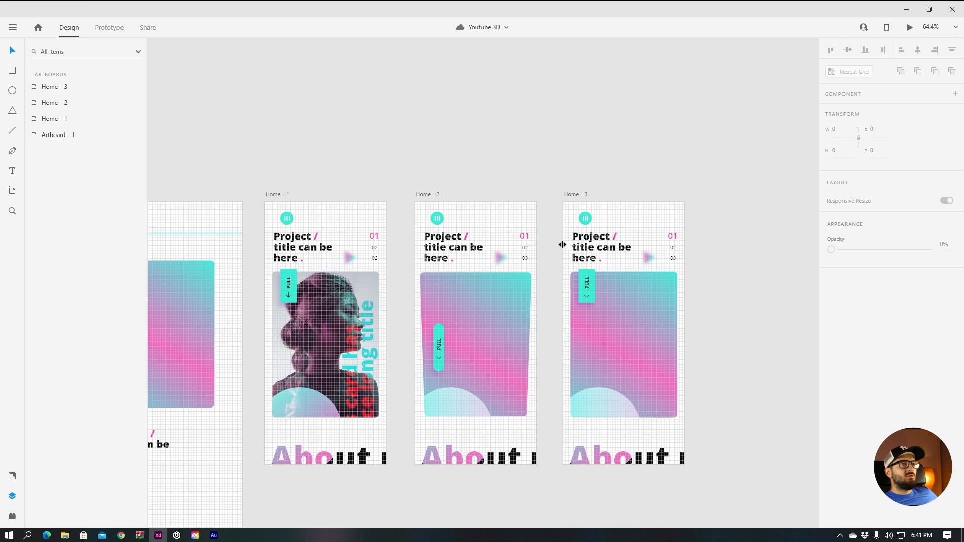
- Apply the pink Open Sans Semibold 26 character style to the 02 on Home – 2 and shift it left to X 324
scroll(525, 250, up, 5)
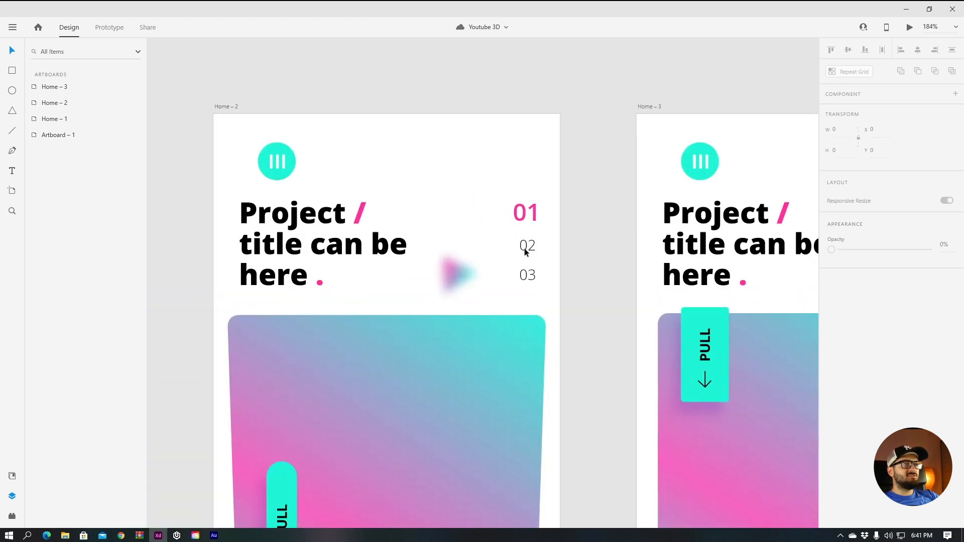
click(527, 246)
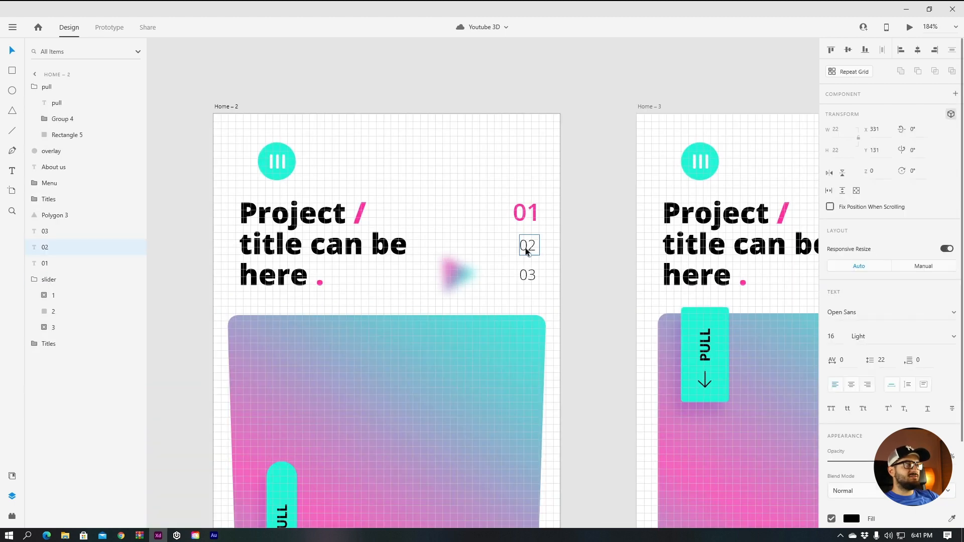
click(10, 477)
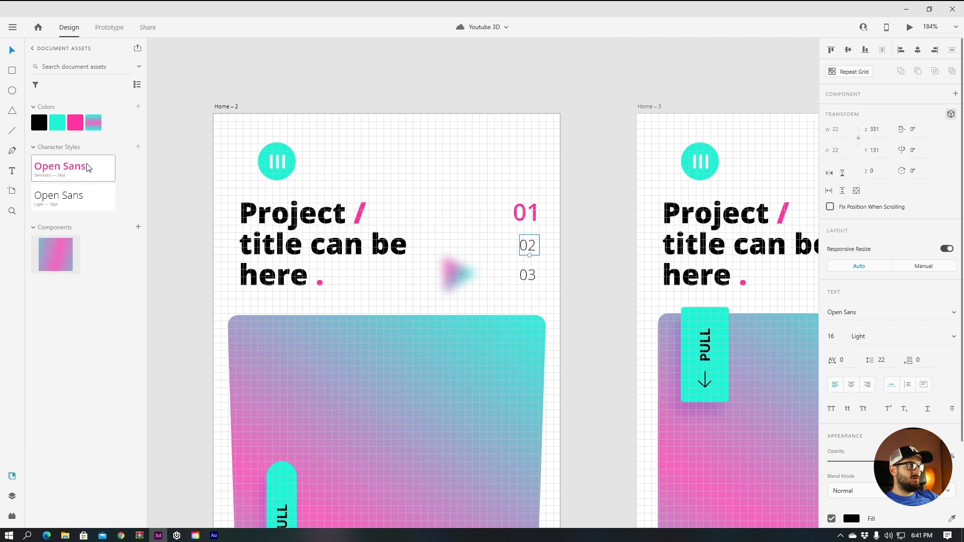
click(65, 170)
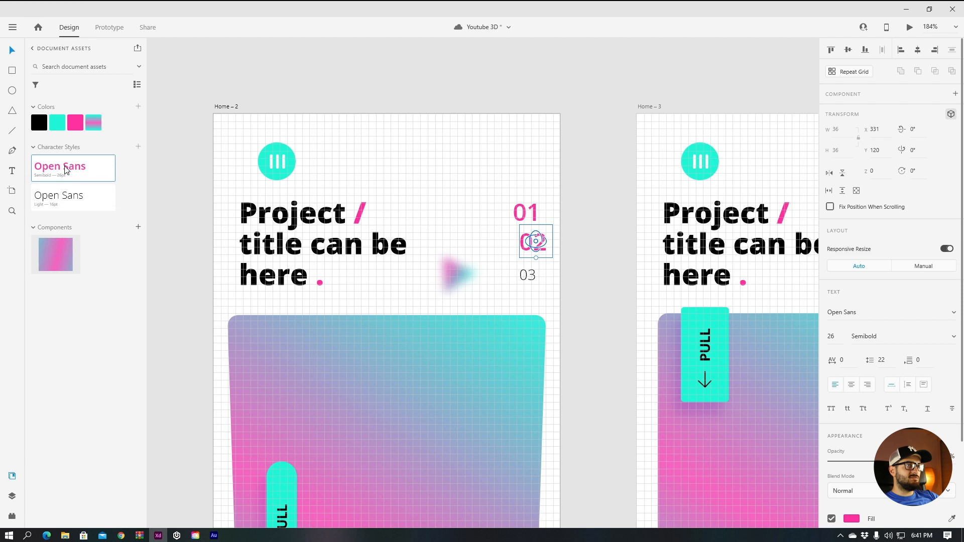
drag(523, 245, 519, 248)
- Apply the Open Sans Light 16 character style to the 01 on Home – 2 and shift it slightly right
click(523, 213)
click(71, 198)
drag(517, 215, 526, 214)
- Align the 03 on Home – 2 beneath the 01 at X 333, Y 162
shift+click(527, 243)
shift+click(533, 280)
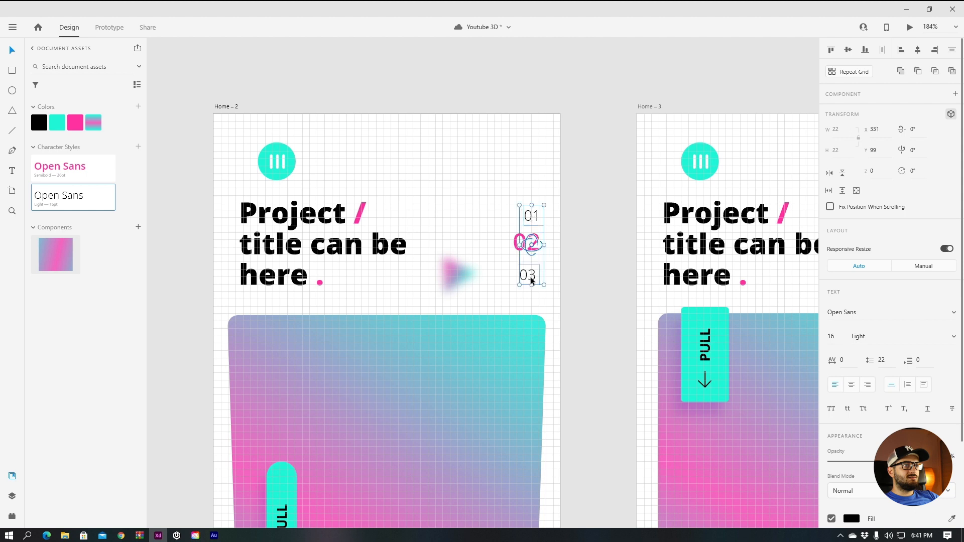
click(512, 273)
scroll(527, 278, up, 3)
drag(526, 279, 530, 279)
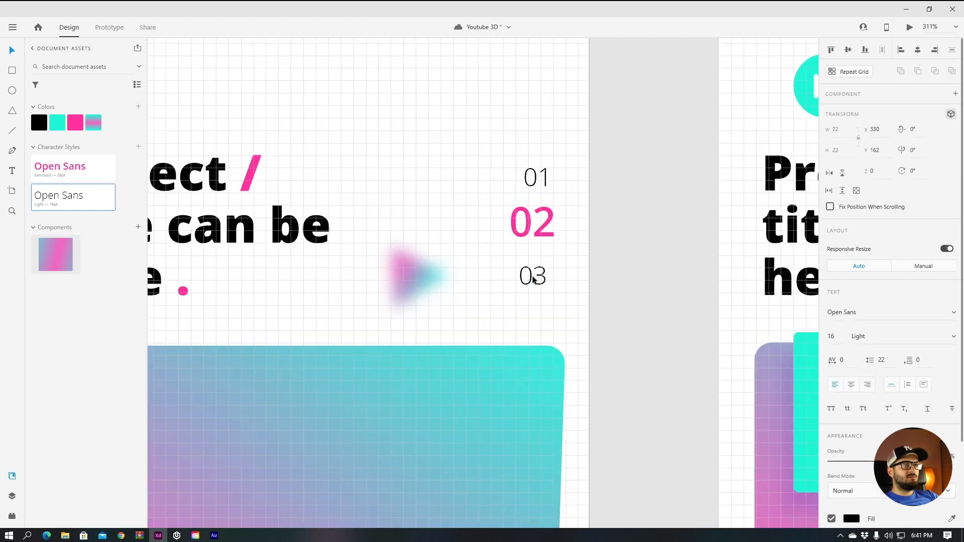
click(537, 236)
drag(537, 236, 537, 230)
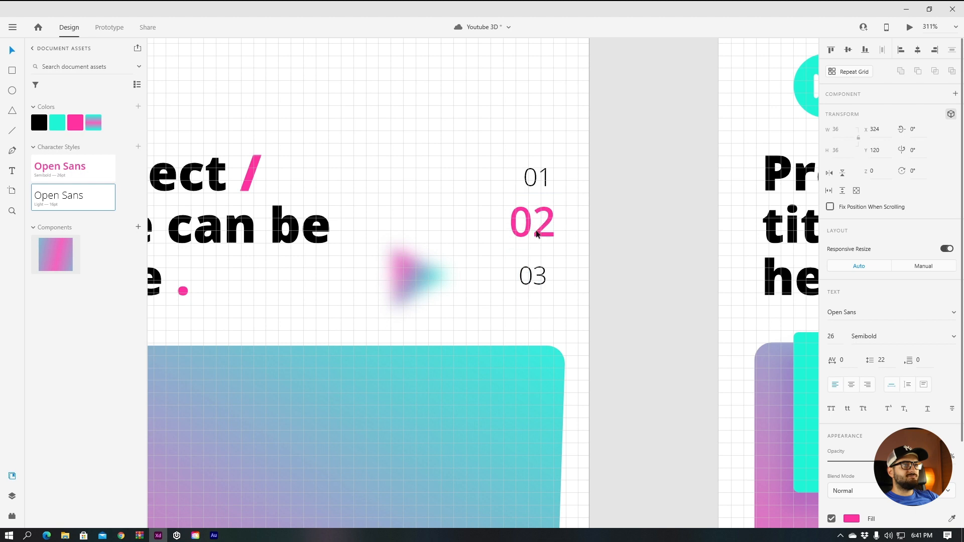
drag(537, 276, 541, 274)
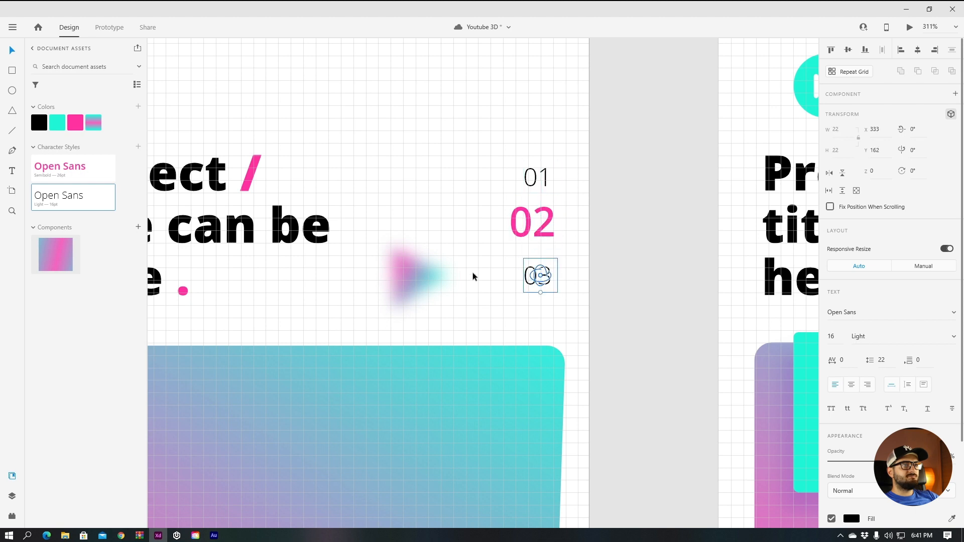
click(473, 276)
- Replace the slide numbers on Home – 3 with a copy of the 01, 02, 03 numbers from Home – 2
scroll(492, 239, down, 5)
click(504, 221)
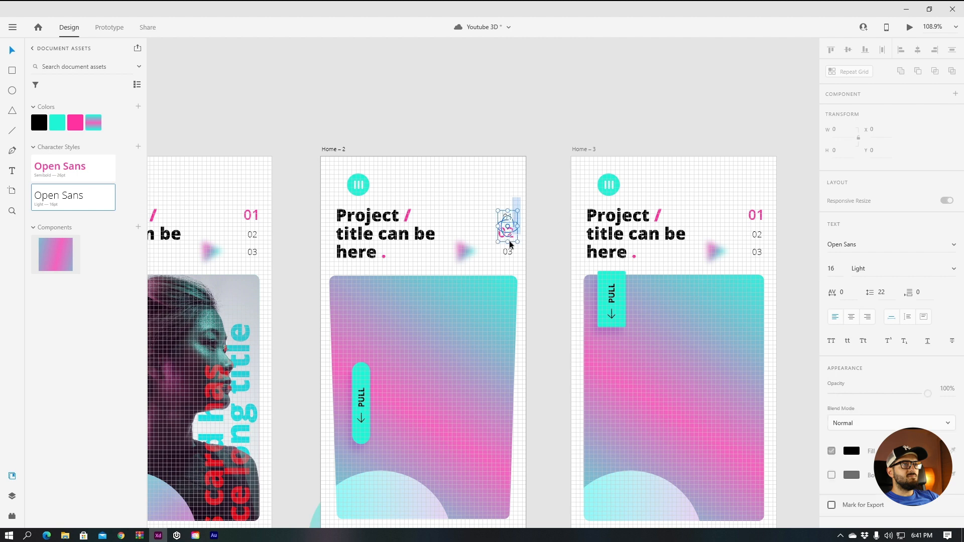
shift+click(508, 233)
shift+click(507, 253)
drag(744, 198, 766, 274)
key(Delete)
key(ctrl+v)
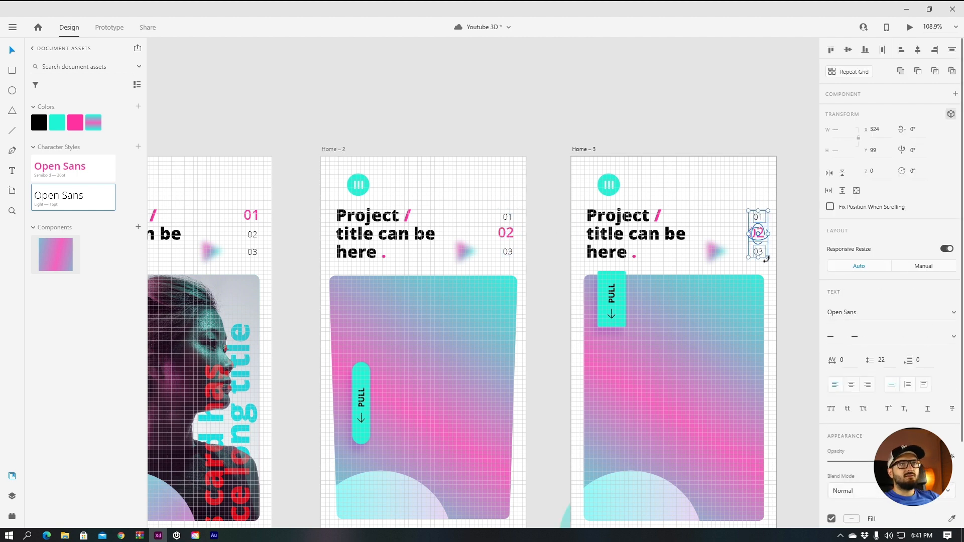
click(713, 210)
- Replace the slide numbers on Home – 1 with the same number set copied from Home – 2
scroll(505, 197, down, 1)
scroll(504, 196, left, 1)
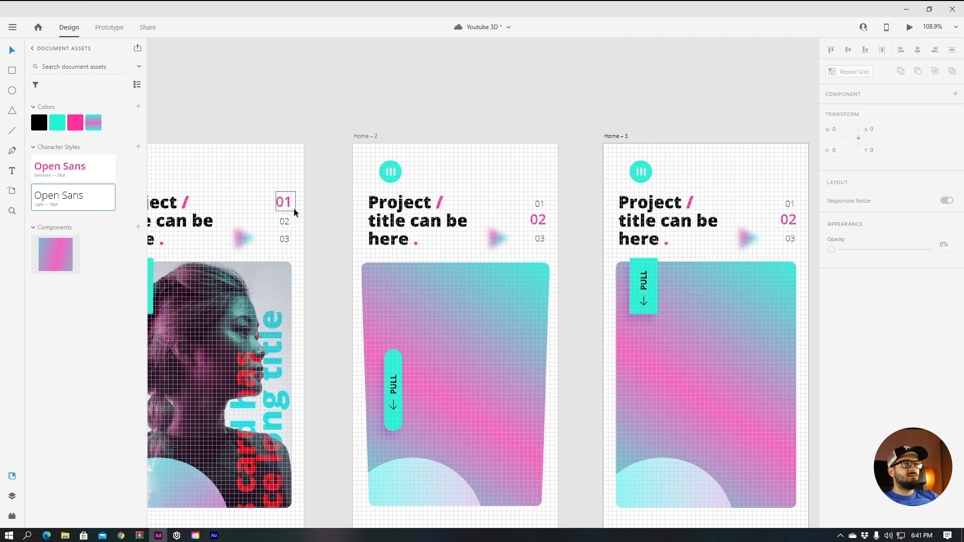
drag(527, 189, 553, 253)
drag(271, 191, 294, 243)
key(Delete)
key(ctrl+v)
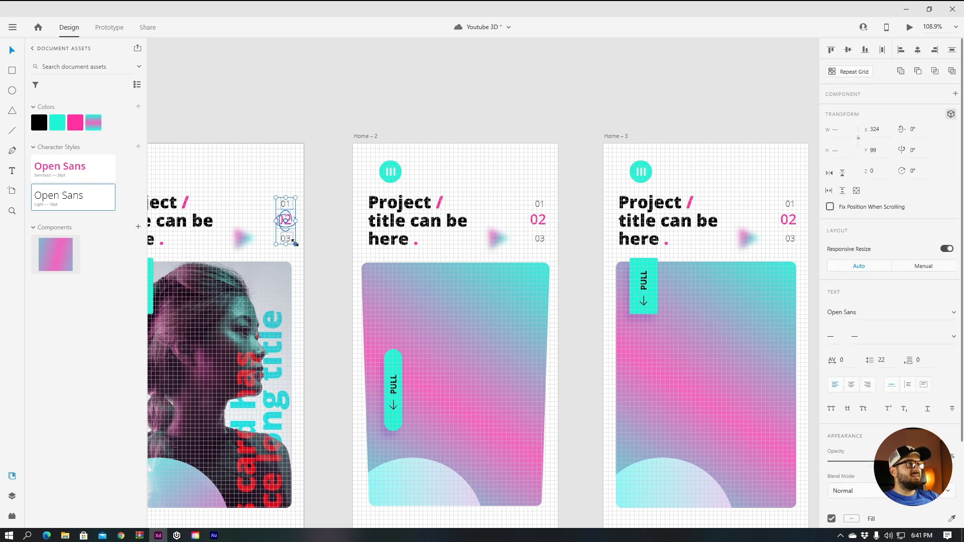
- Give the 01 on Home – 1 the pink Open Sans Semibold 26 character style and shift it left
scroll(250, 211, up, 4)
drag(397, 167, 286, 189)
click(60, 166)
drag(349, 204, 335, 203)
- Give the 02 on Home – 1 the Open Sans Light 16 character style and align it above the 03 at X 333
click(348, 234)
click(59, 196)
drag(333, 242, 344, 250)
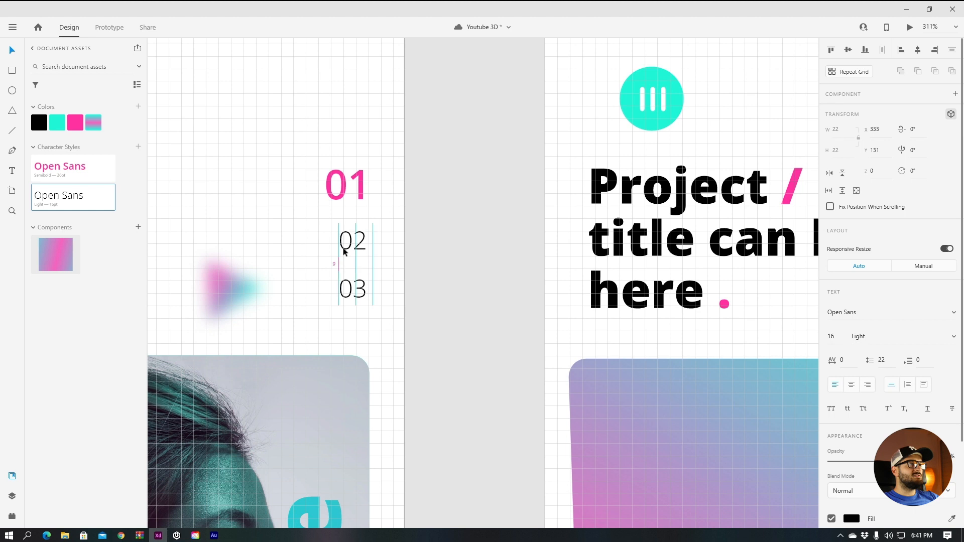
click(318, 210)
- Preview the prototype from Home – 1 again, test the PULL tab to check the slide number change, and close the preview
scroll(305, 211, down, 5)
scroll(305, 212, down, 4)
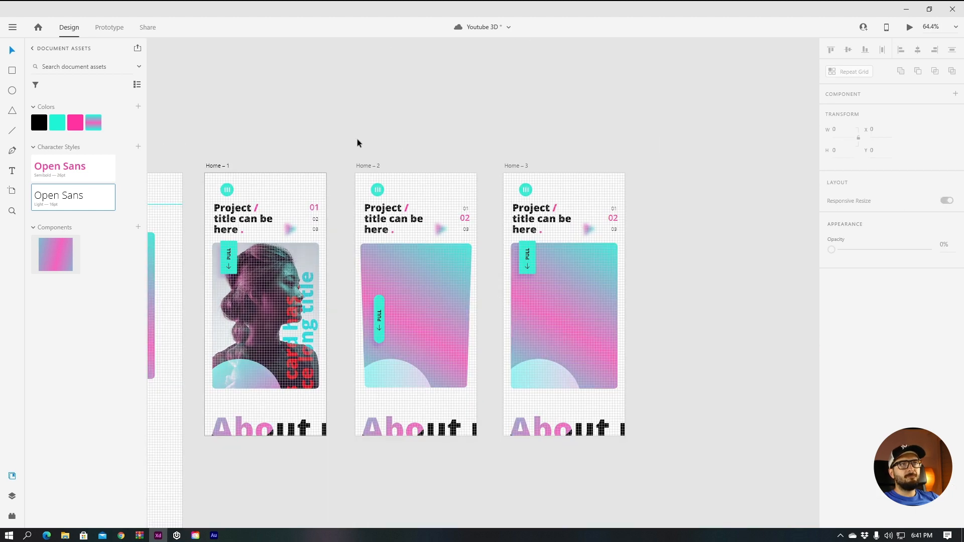
click(220, 166)
click(910, 27)
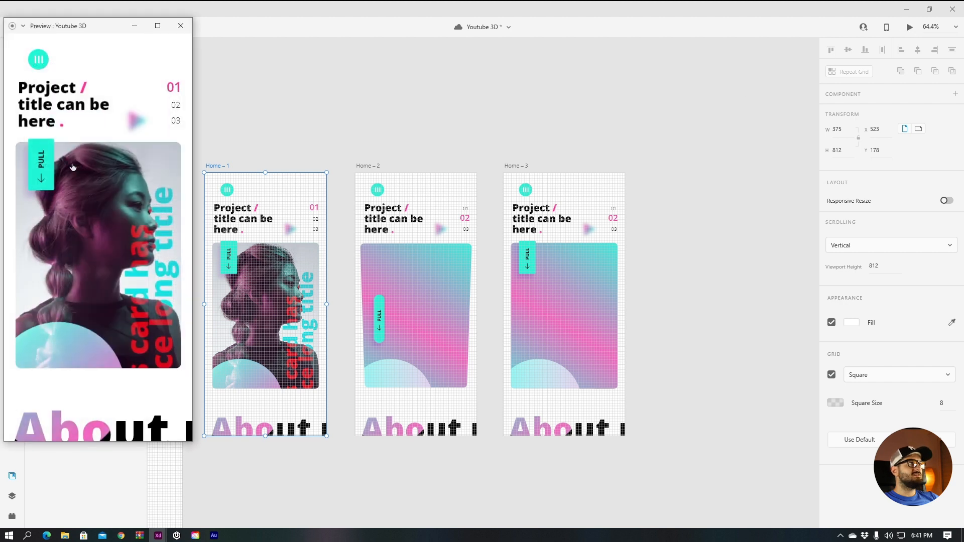
drag(108, 26, 538, 47)
click(472, 181)
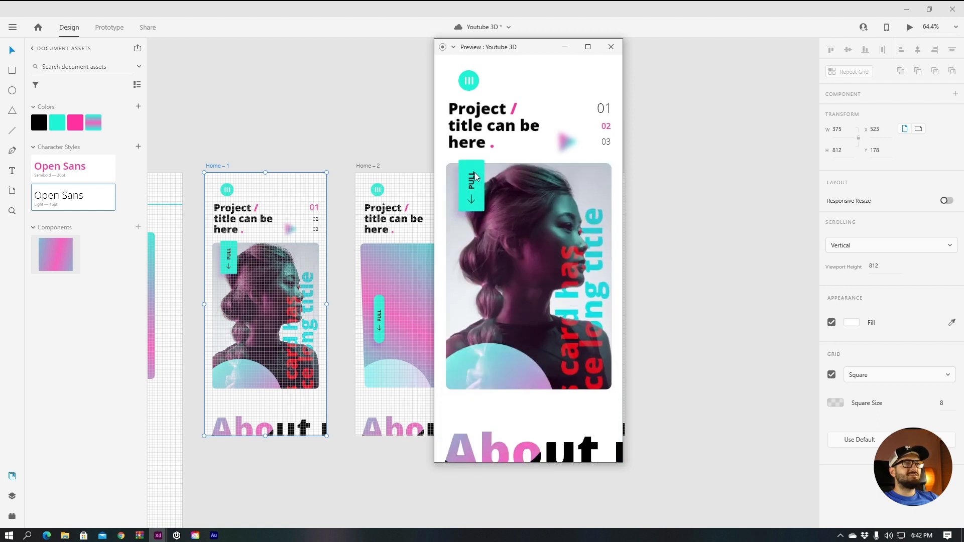
click(610, 46)
click(719, 252)
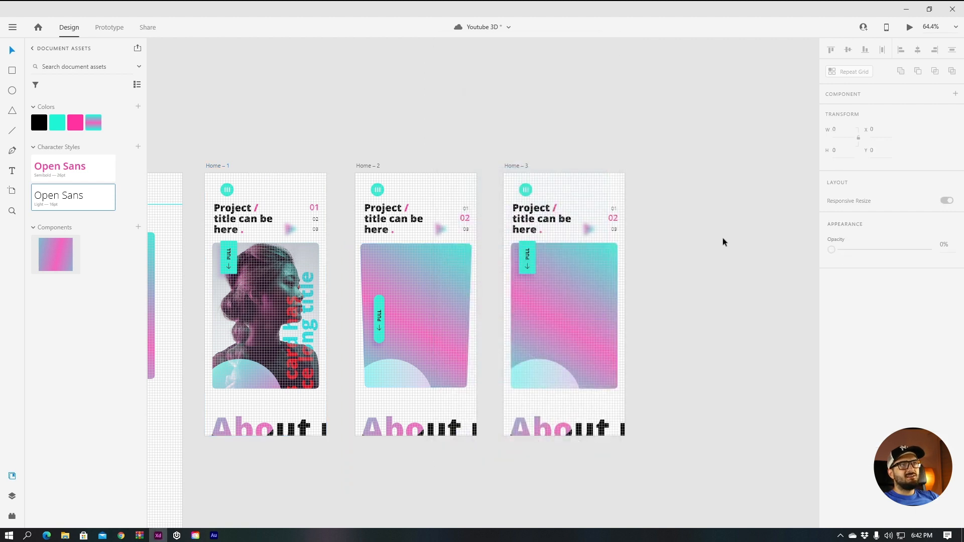
scroll(689, 211, down, 5)
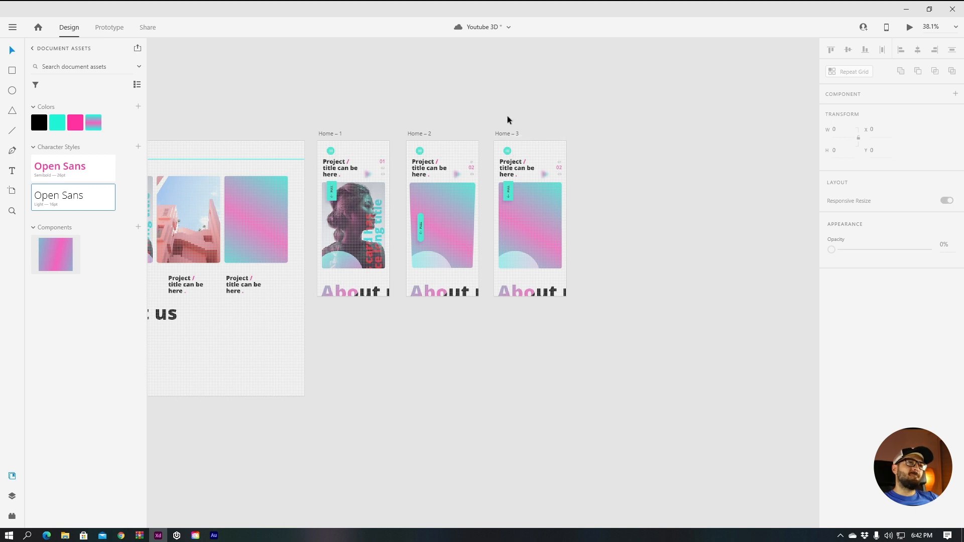
click(510, 134)
drag(511, 136, 575, 139)
key(ctrl+z)
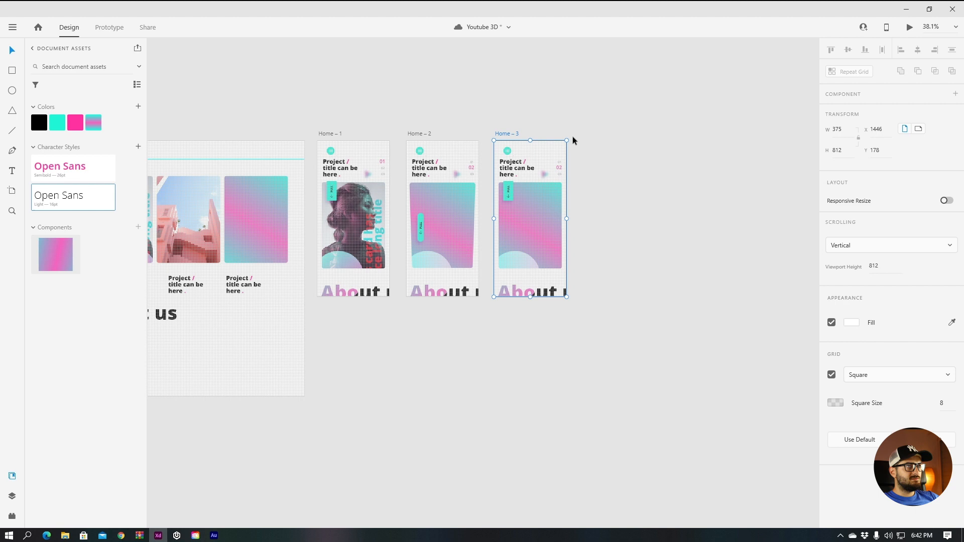
- Expand the Titles group on Home – 1 in the layer list and hide its 1 and middle layers
click(331, 166)
scroll(291, 161, up, 5)
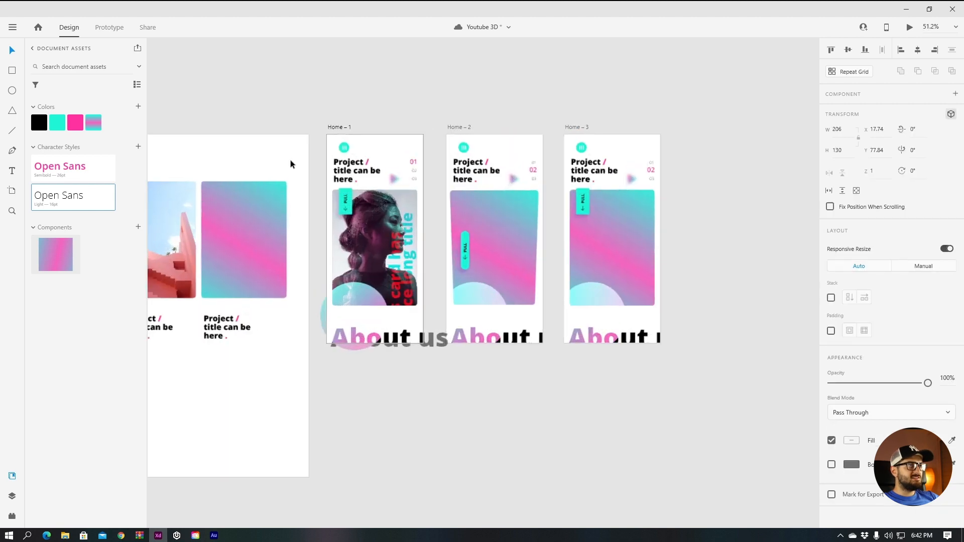
click(357, 171)
click(445, 168)
drag(534, 122, 402, 160)
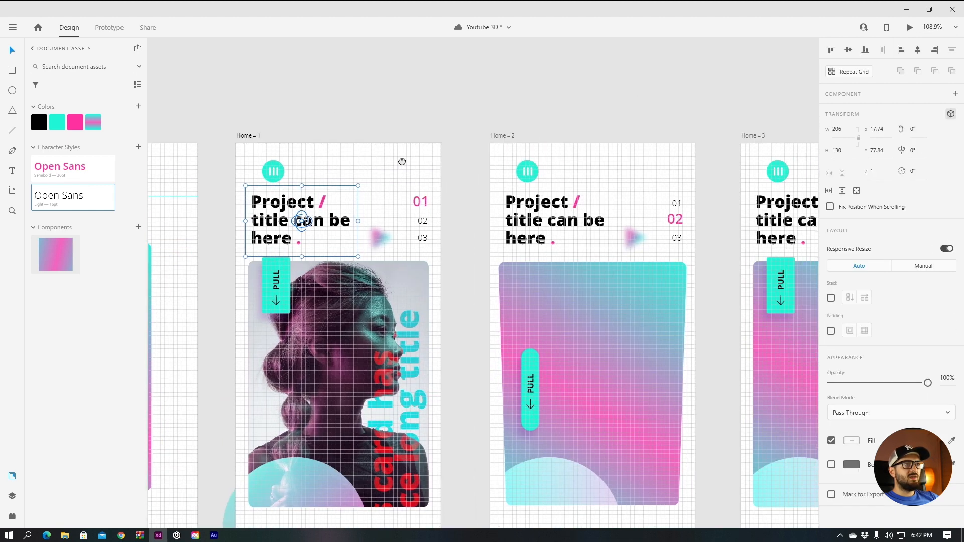
click(13, 497)
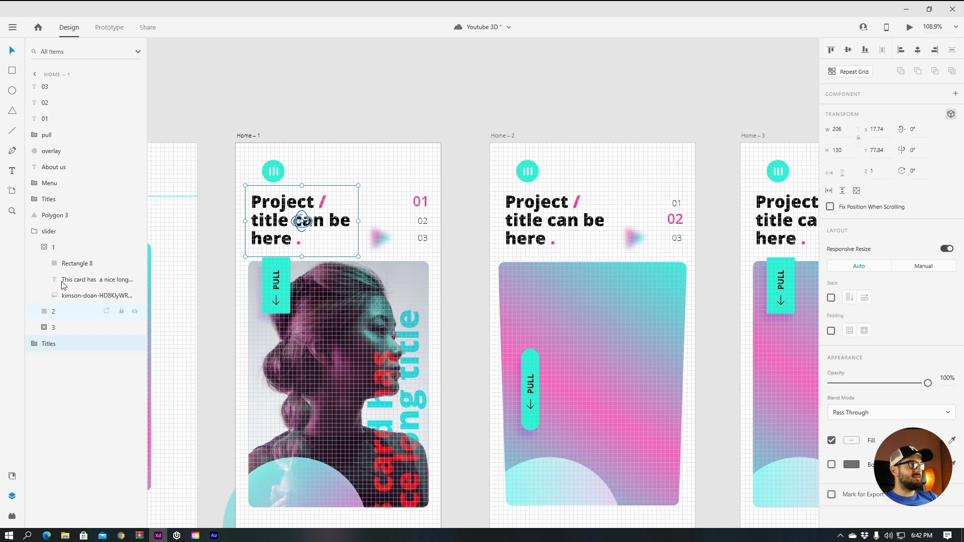
click(33, 345)
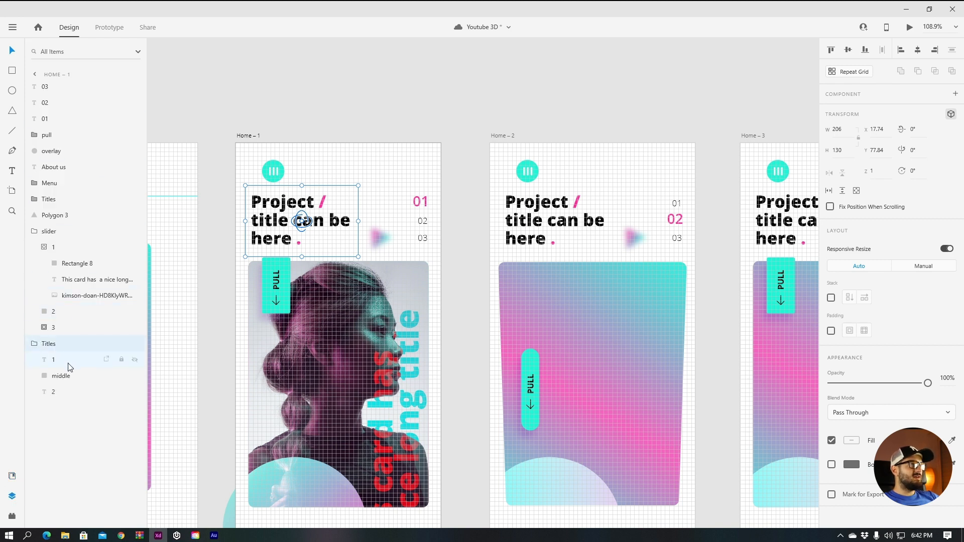
click(101, 365)
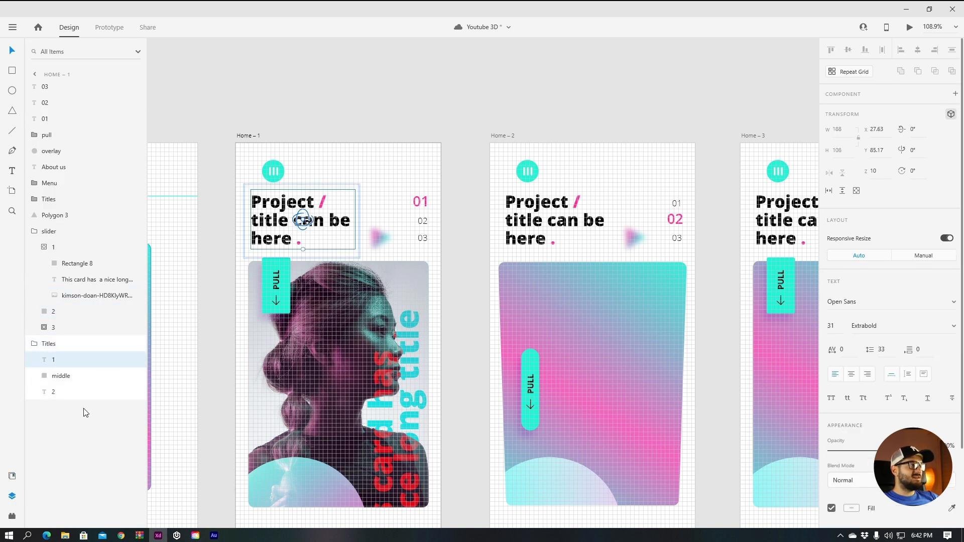
click(86, 381)
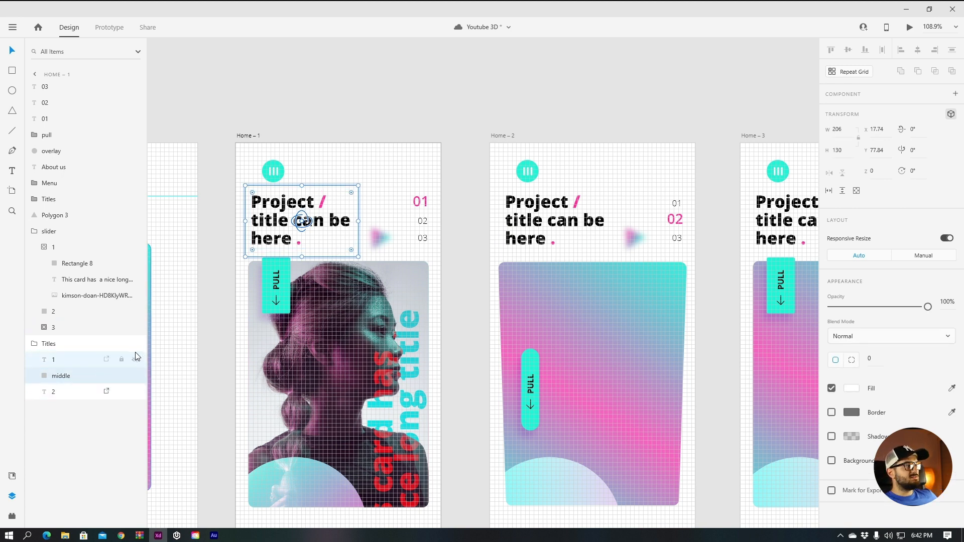
click(135, 360)
click(135, 376)
- Delete the extra Titles group below Menu on Home – 1, keeping the Titles group below the slider
click(309, 212)
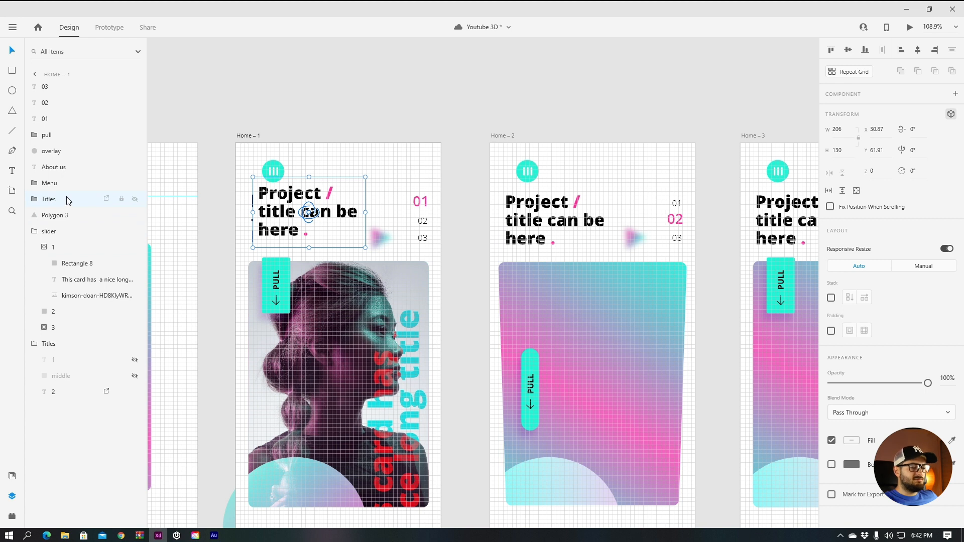
key(Delete)
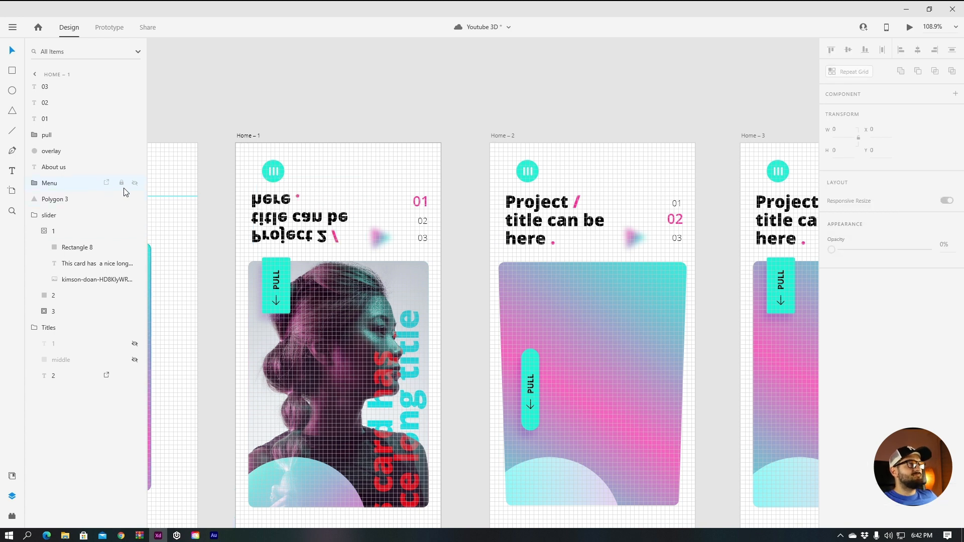
click(286, 226)
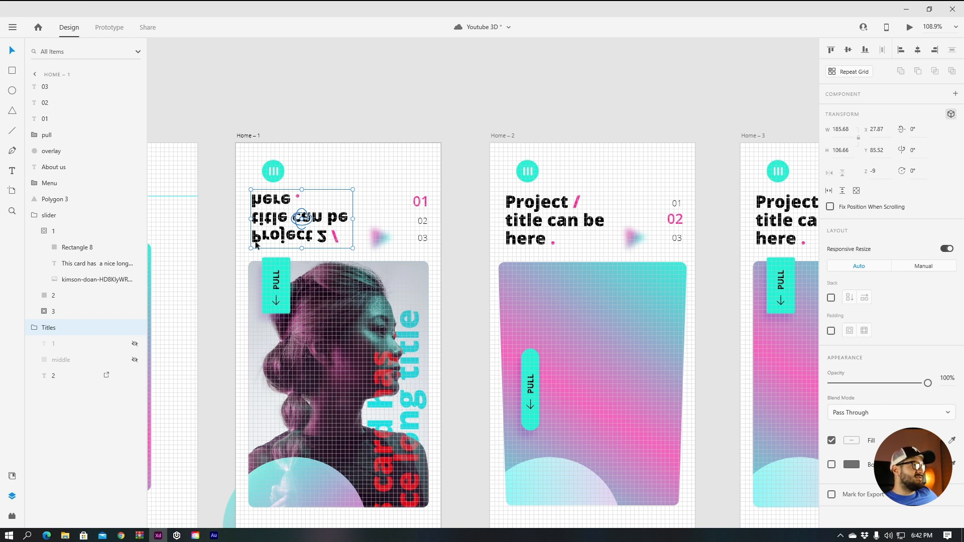
- Make the hidden middle and 1 layers in the Titles group on Home – 1 visible again
click(66, 378)
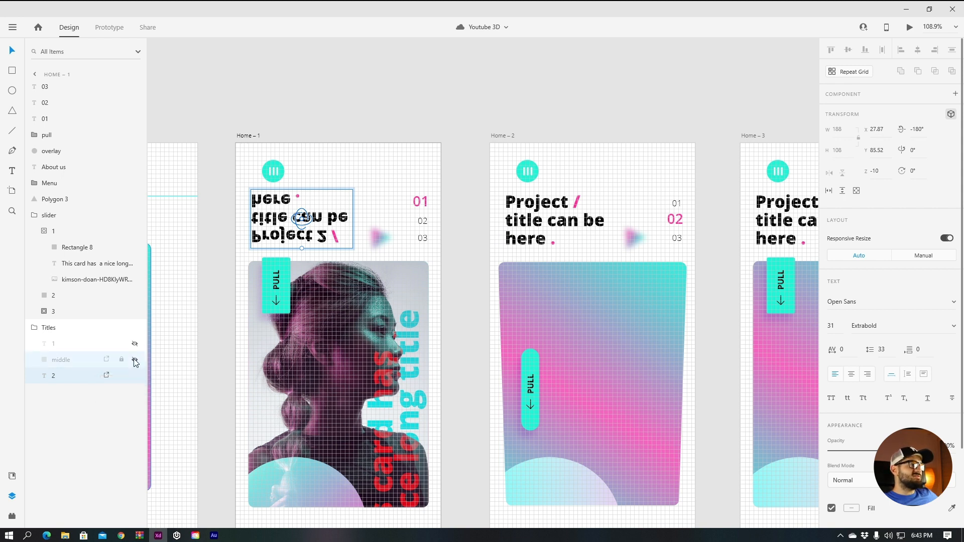
click(135, 362)
click(135, 344)
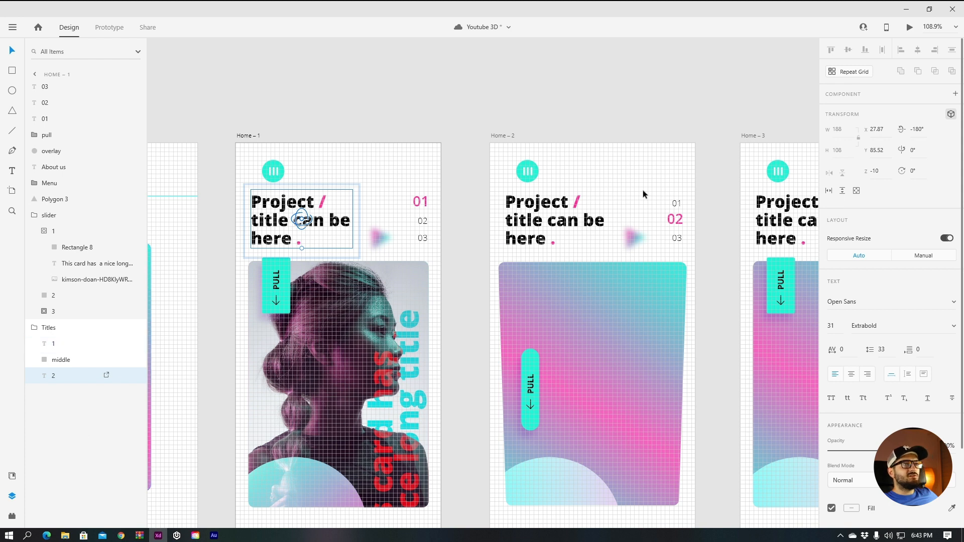
- Delete the extra Titles group below Menu on Home – 2 and on Home – 3
click(557, 217)
click(82, 204)
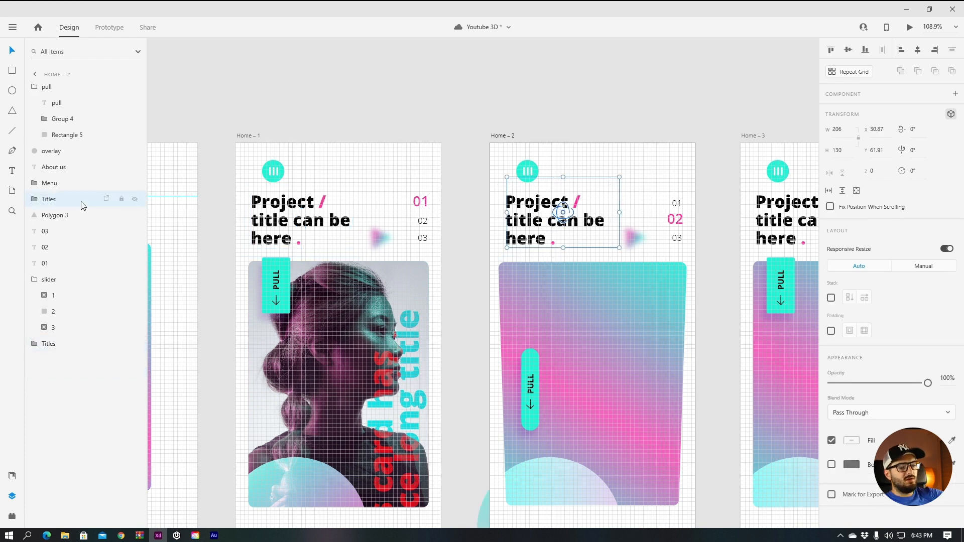
key(Escape)
click(803, 219)
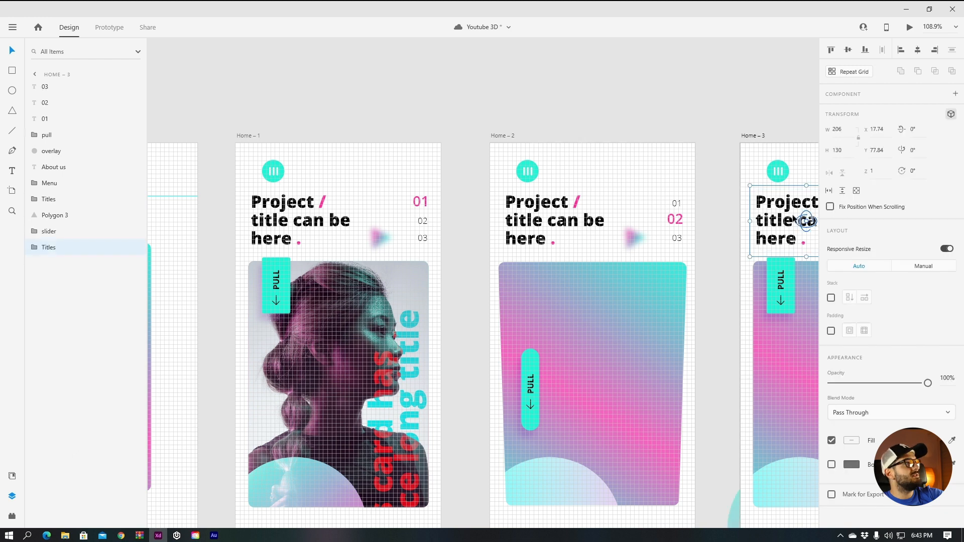
click(64, 200)
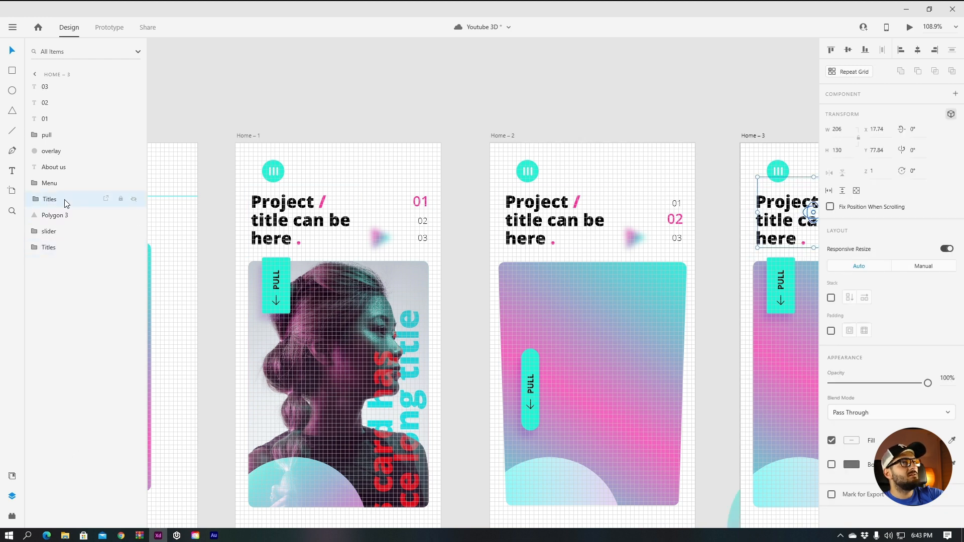
key(Delete)
key(ctrl+z)
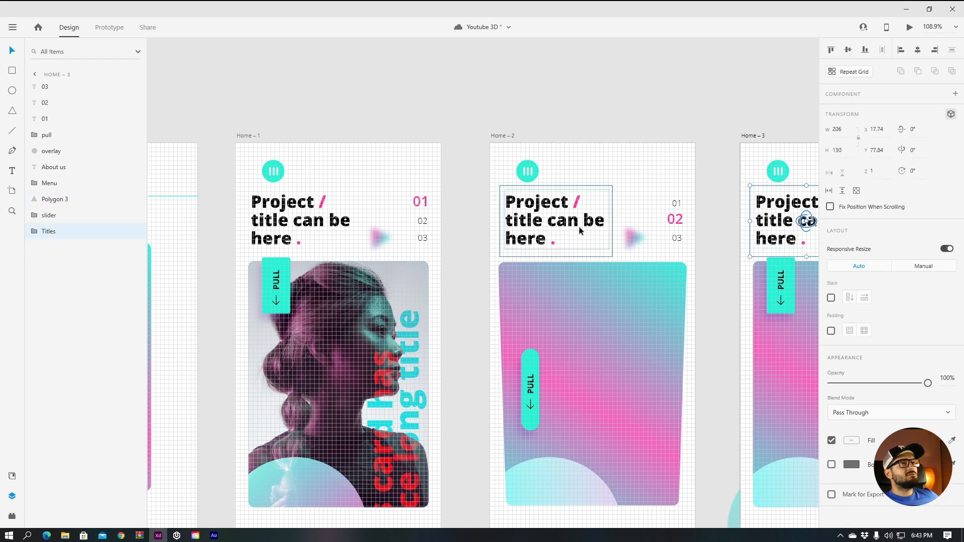
- Examine the Z positions and X rotation of the 1, middle and 2 layers in the Titles group on Home – 1
click(579, 227)
click(302, 221)
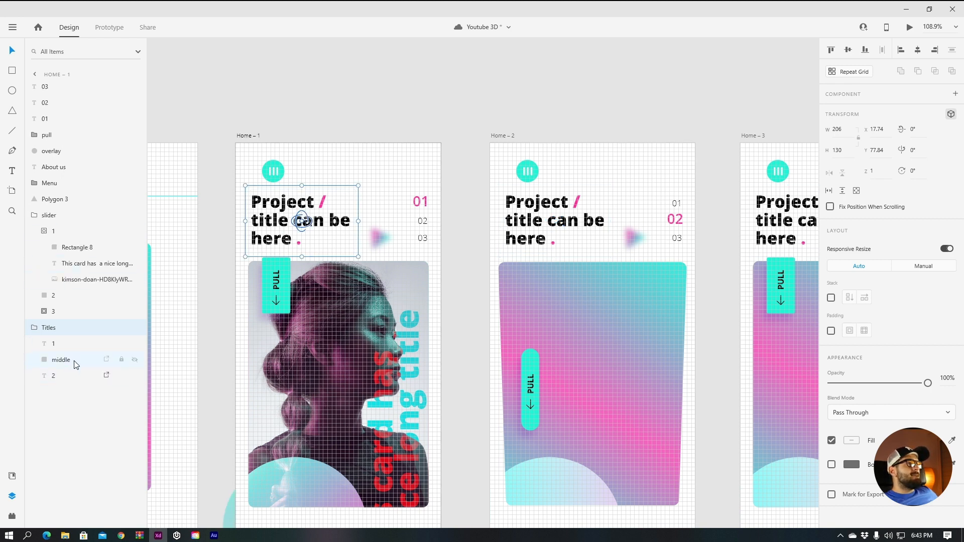
click(546, 116)
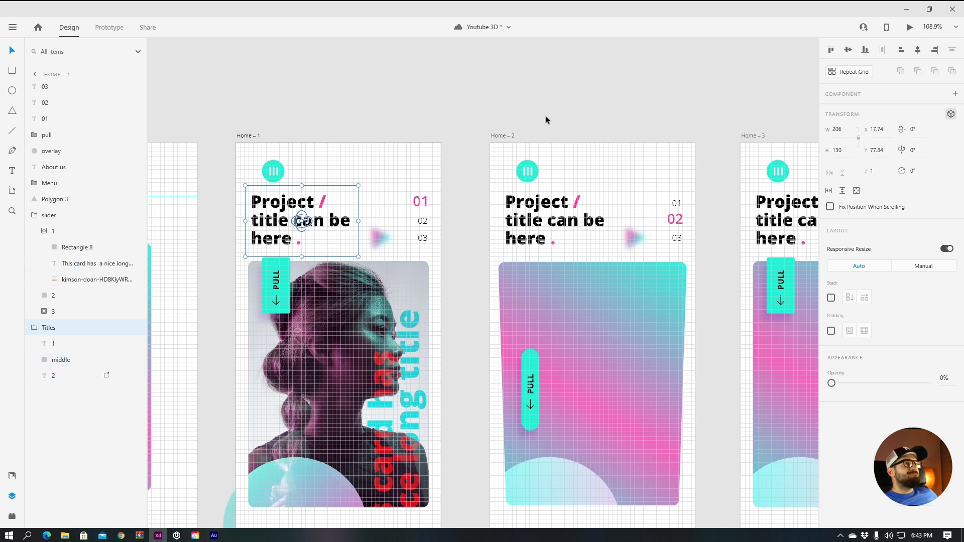
click(549, 218)
click(301, 219)
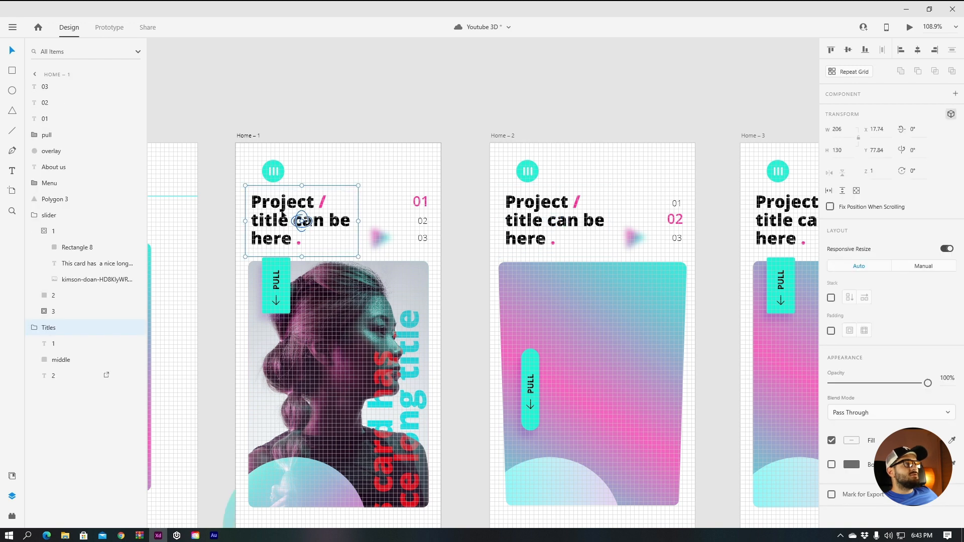
double_click(297, 221)
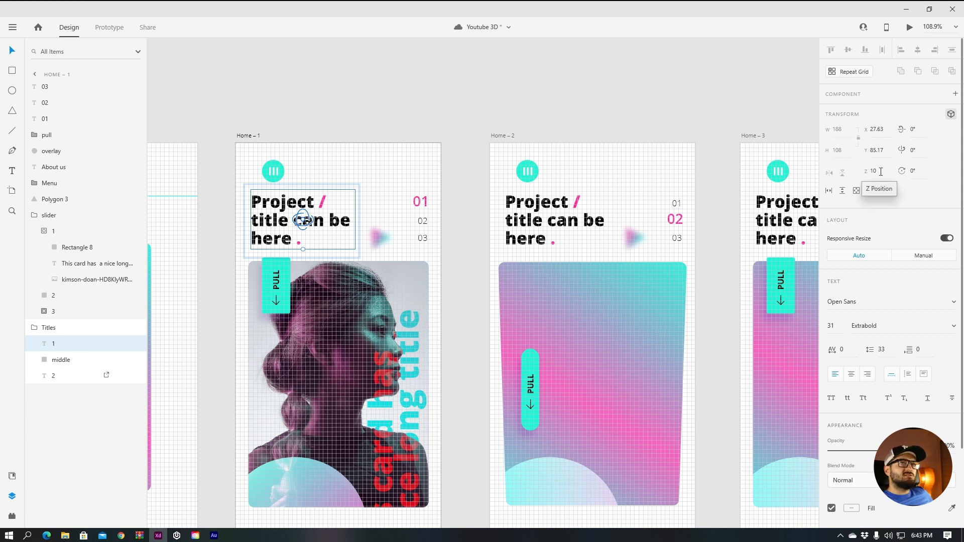
click(62, 360)
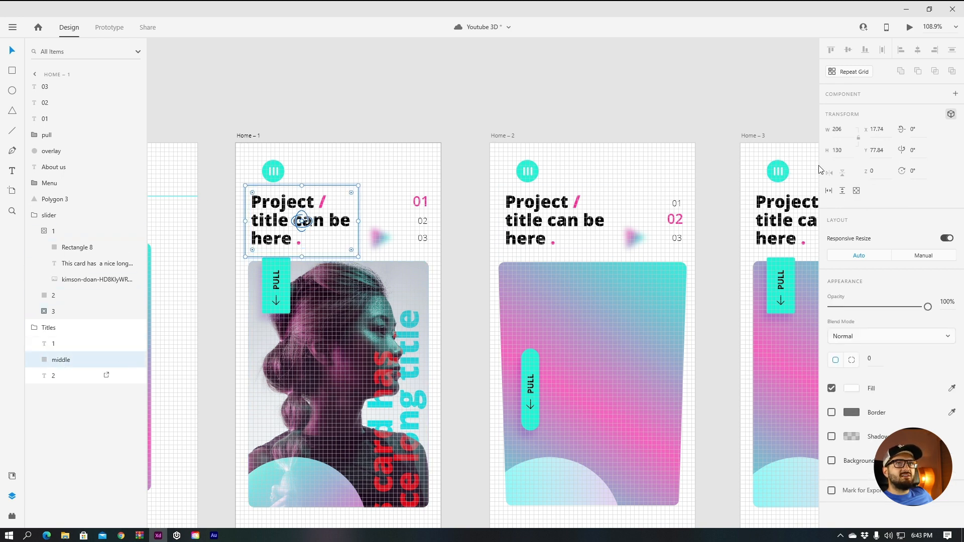
click(80, 376)
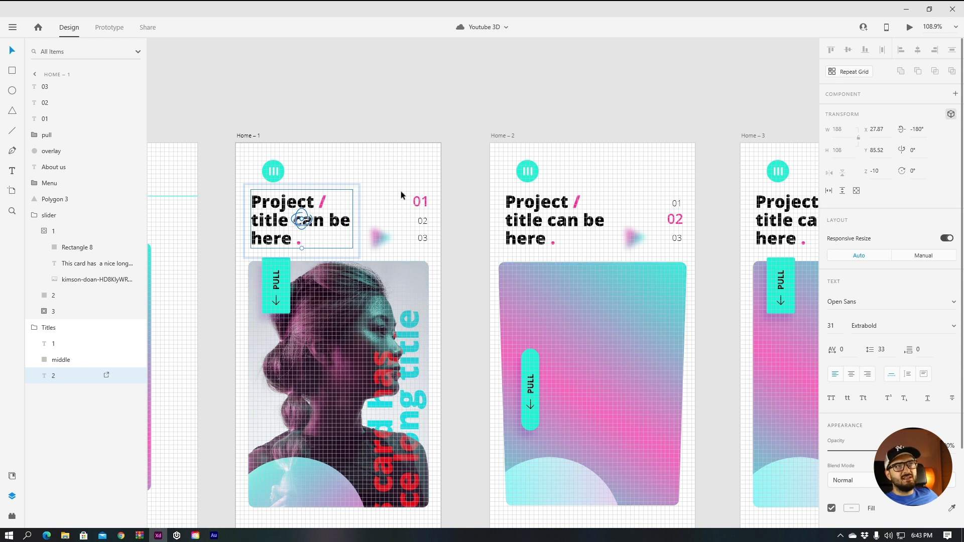
click(547, 215)
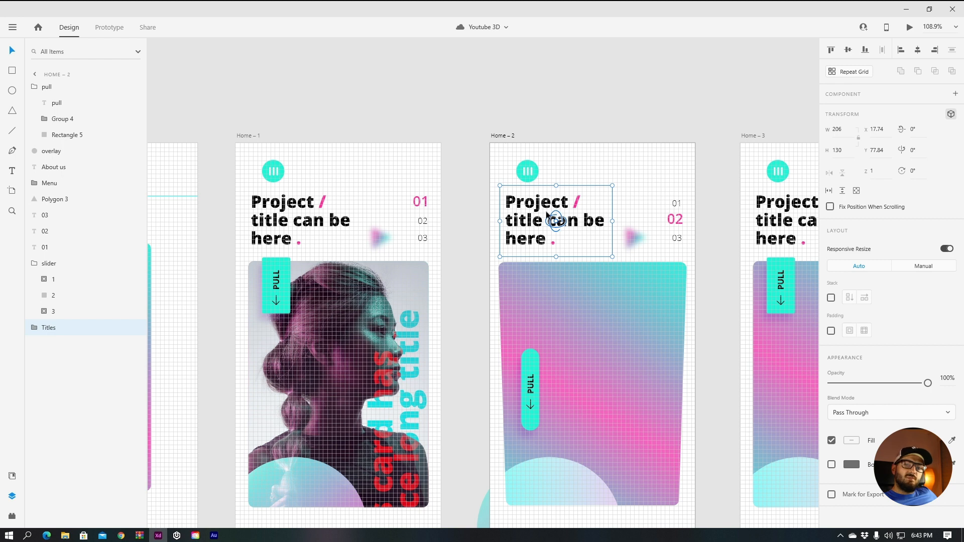
click(303, 231)
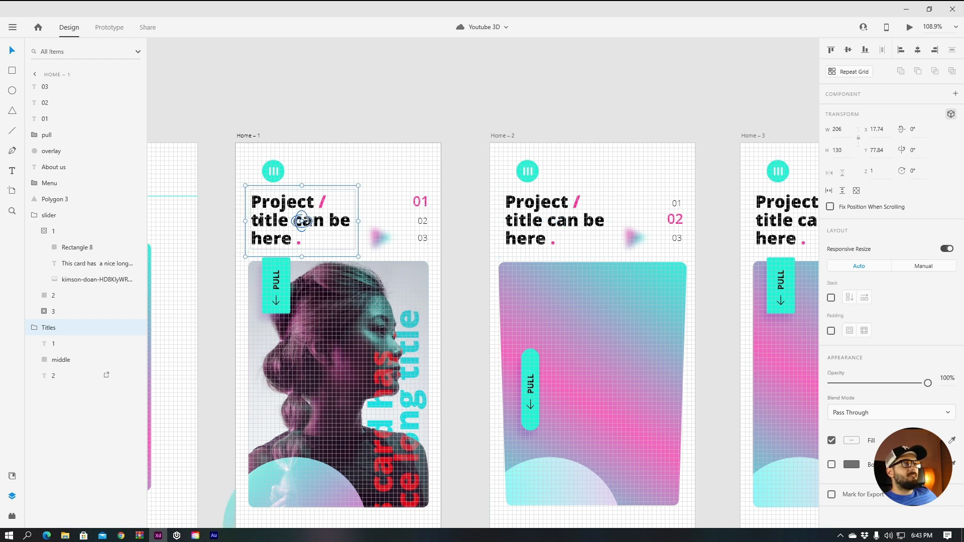
- Rotate the Titles group on Home – 2 by -180° around its X axis
click(564, 210)
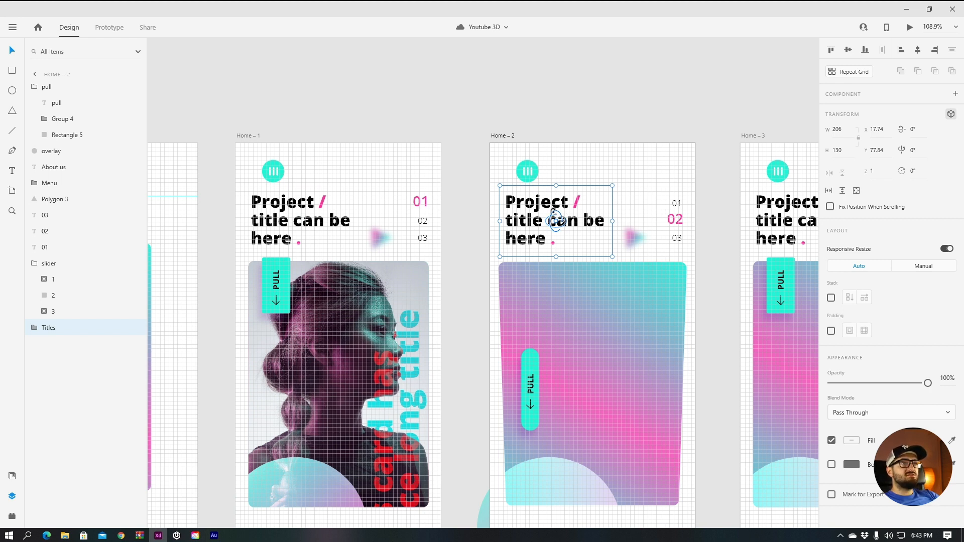
drag(557, 220, 547, 285)
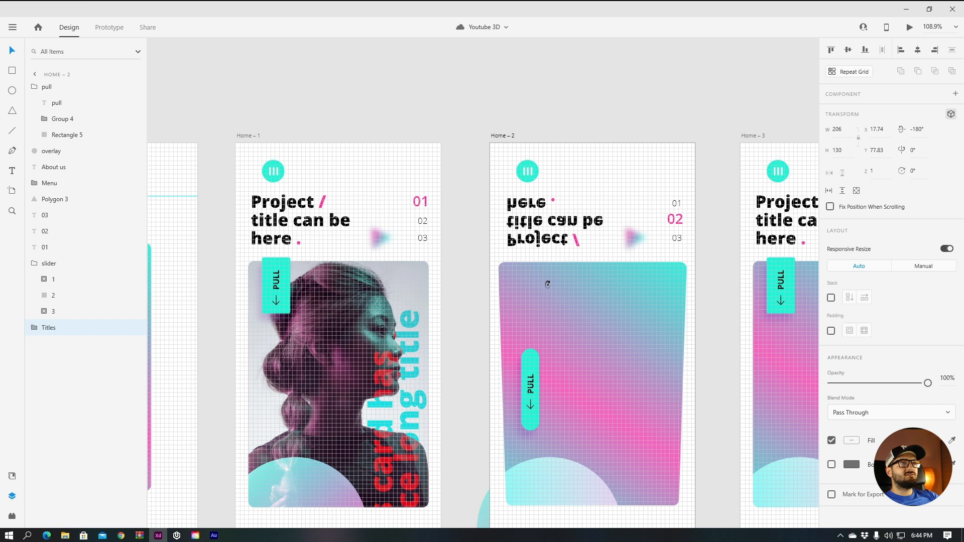
click(483, 225)
click(543, 225)
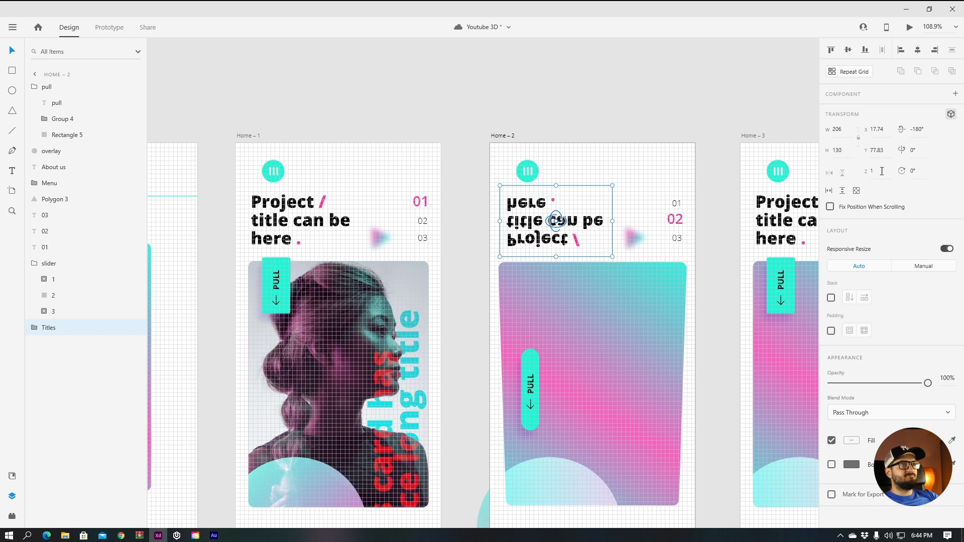
click(501, 205)
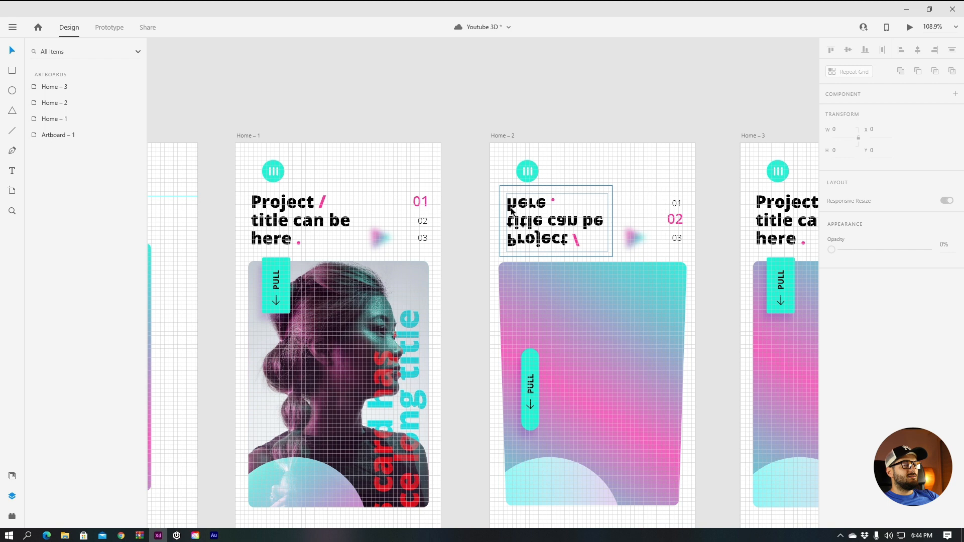
- Set the Z position of layer 1 in the Titles group on Home – 2 to -10
click(511, 211)
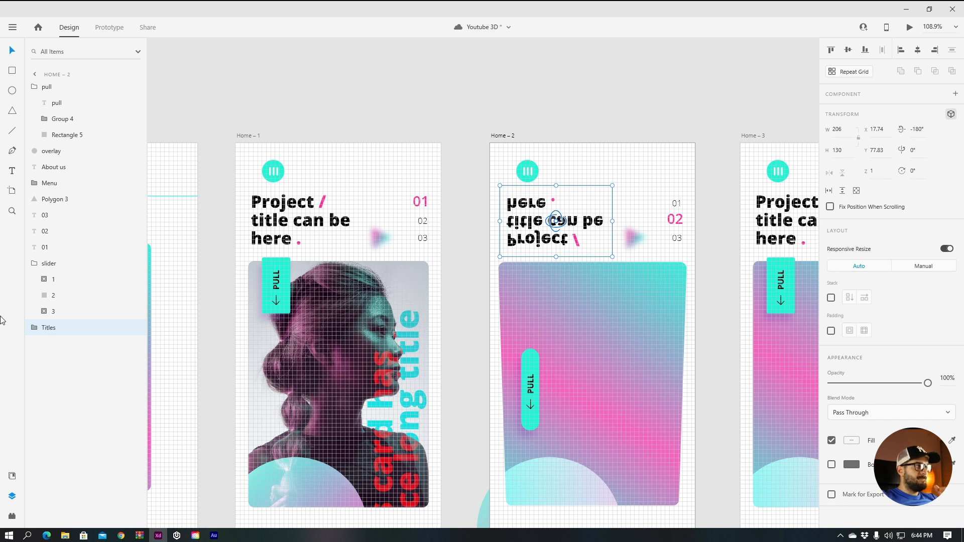
click(35, 330)
click(70, 347)
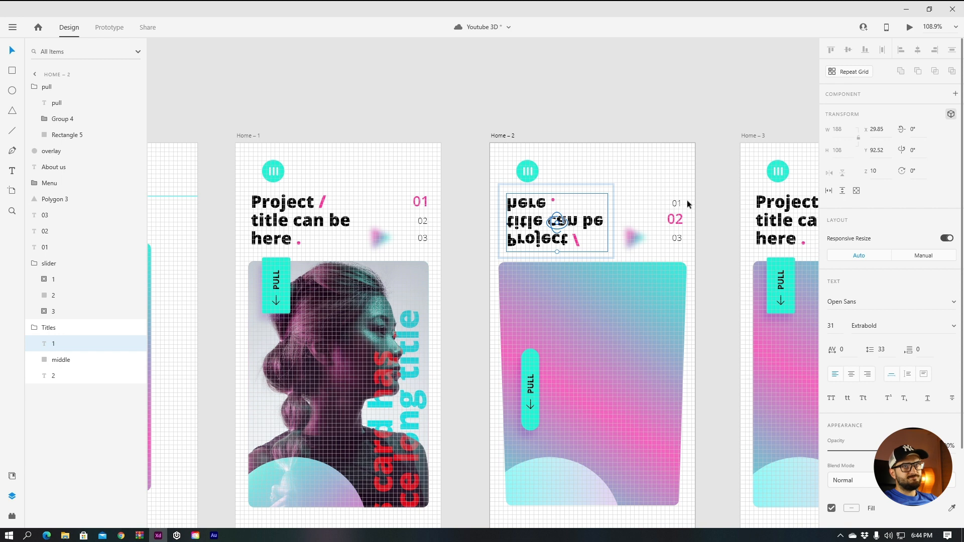
click(856, 173)
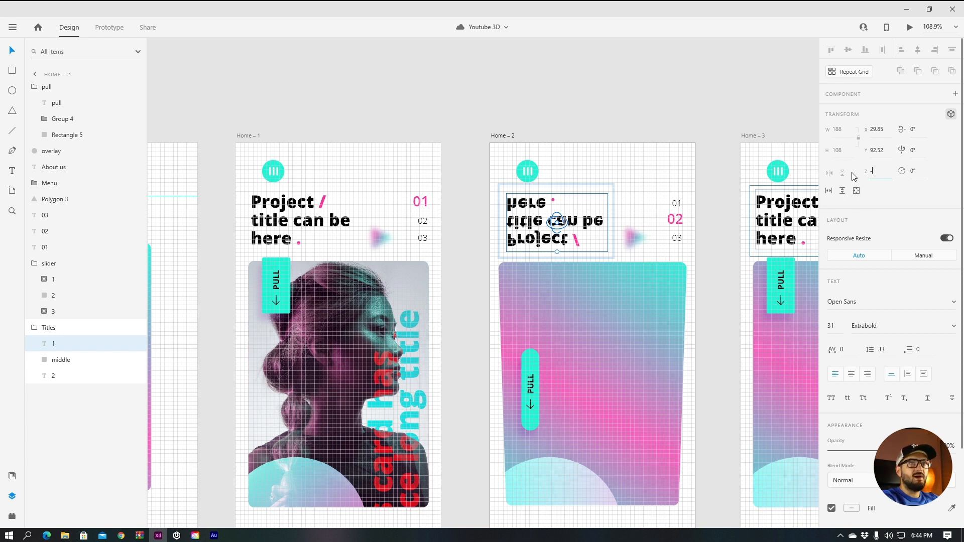
key(Return)
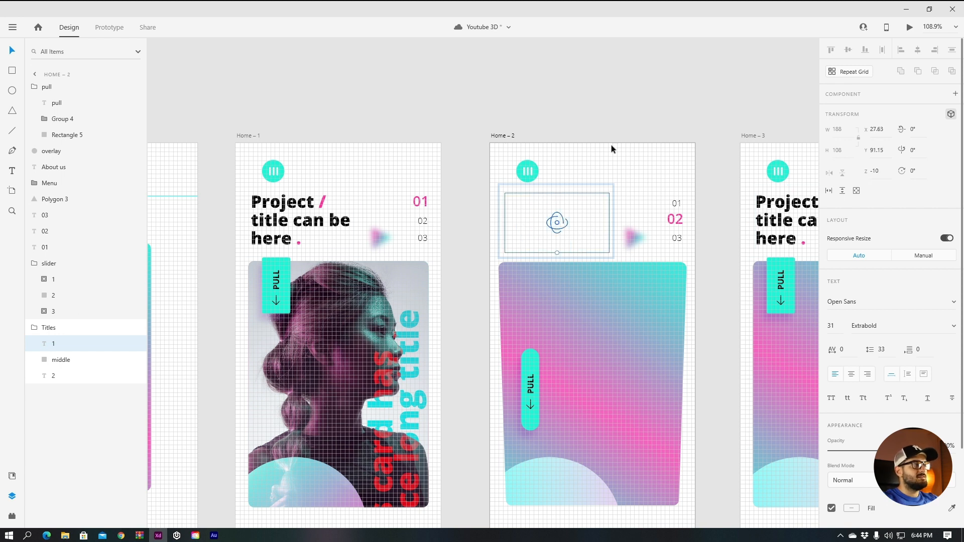
- Set the Z position of layer 2 in the Titles group on Home – 2 to 10
click(84, 376)
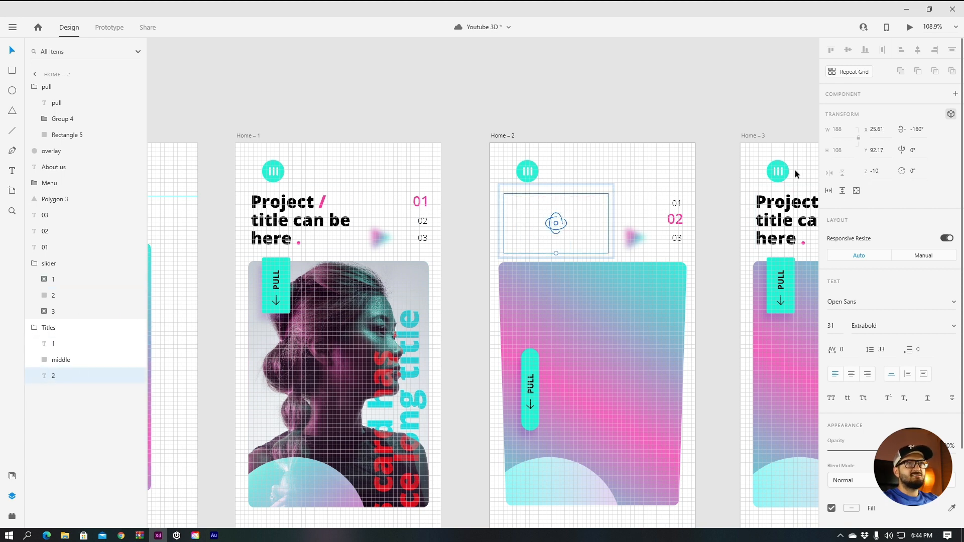
click(879, 171)
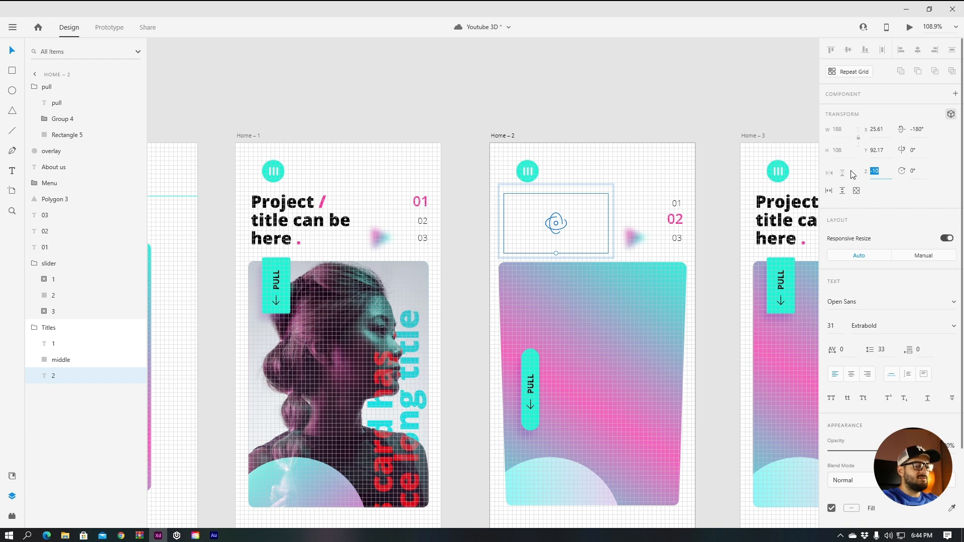
text(10)
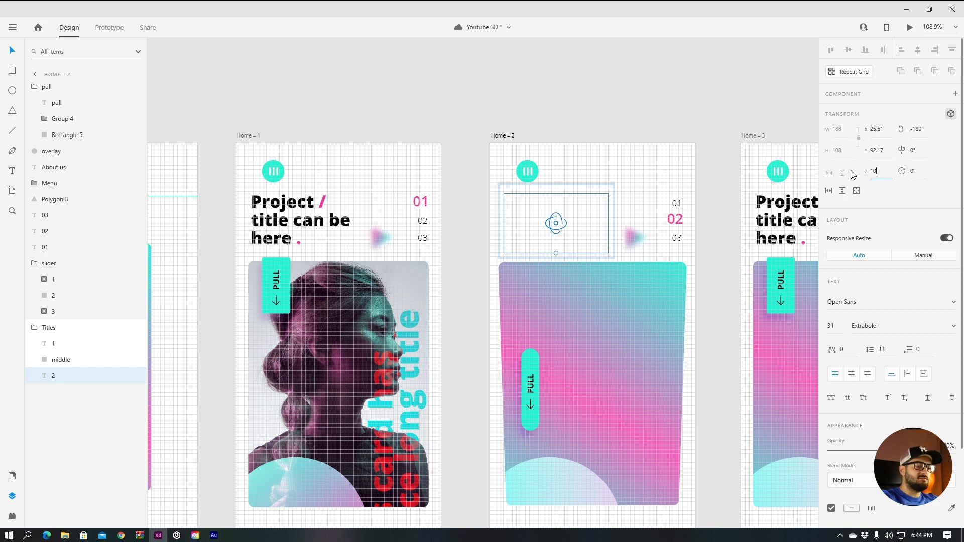
key(Return)
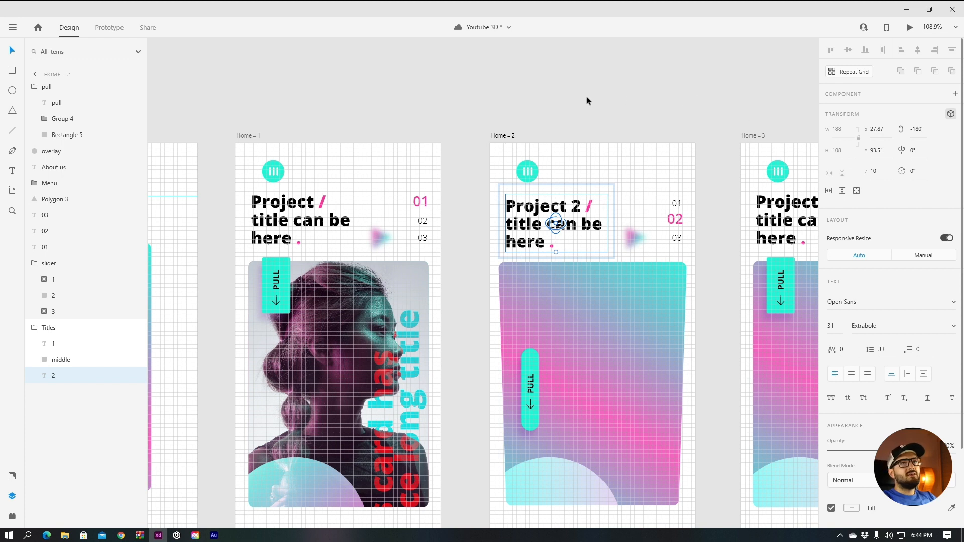
click(490, 121)
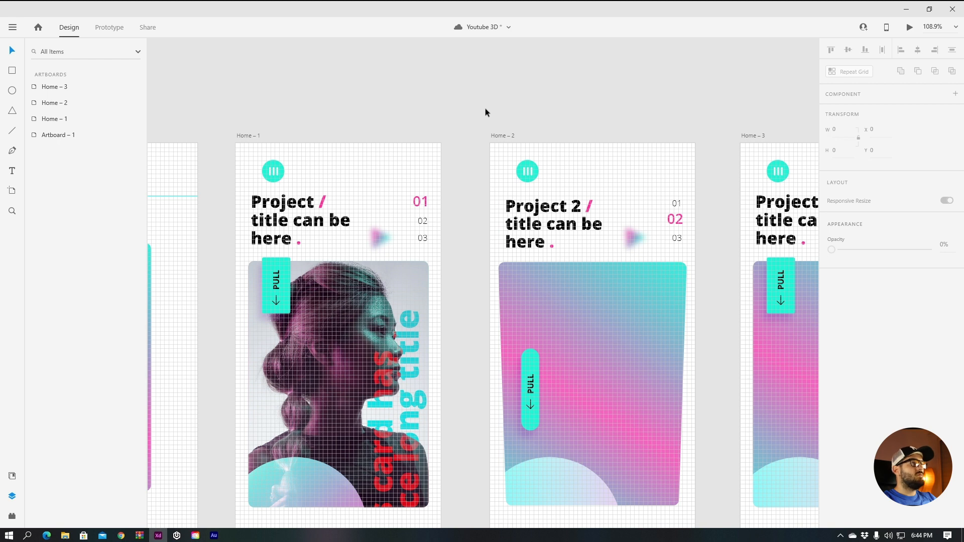
- Compare the position and X rotation of the Titles groups on Home – 1 and Home – 2
click(510, 203)
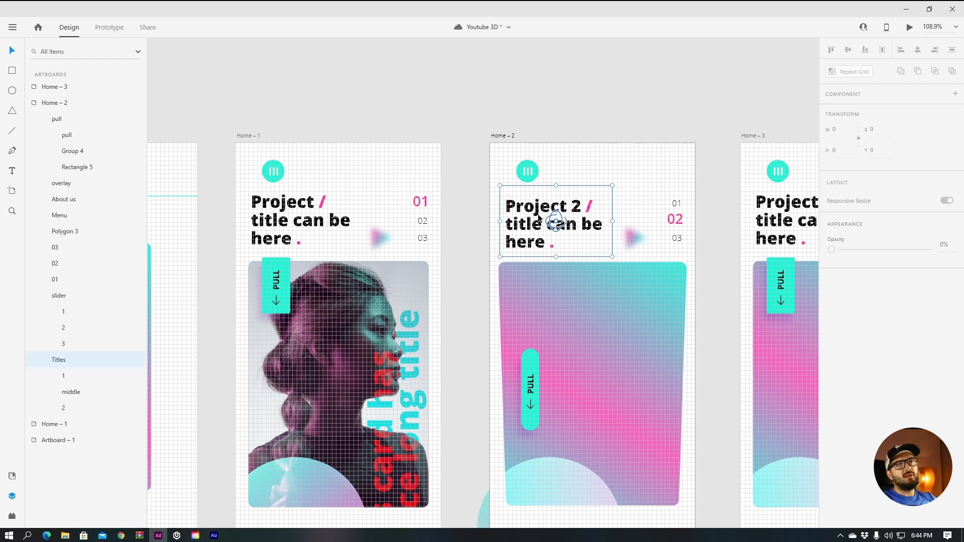
click(302, 221)
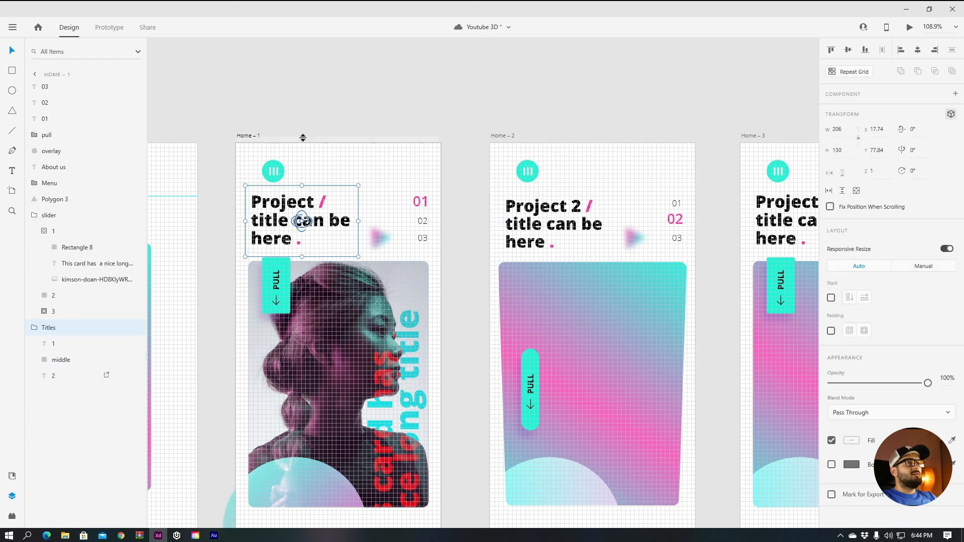
click(301, 120)
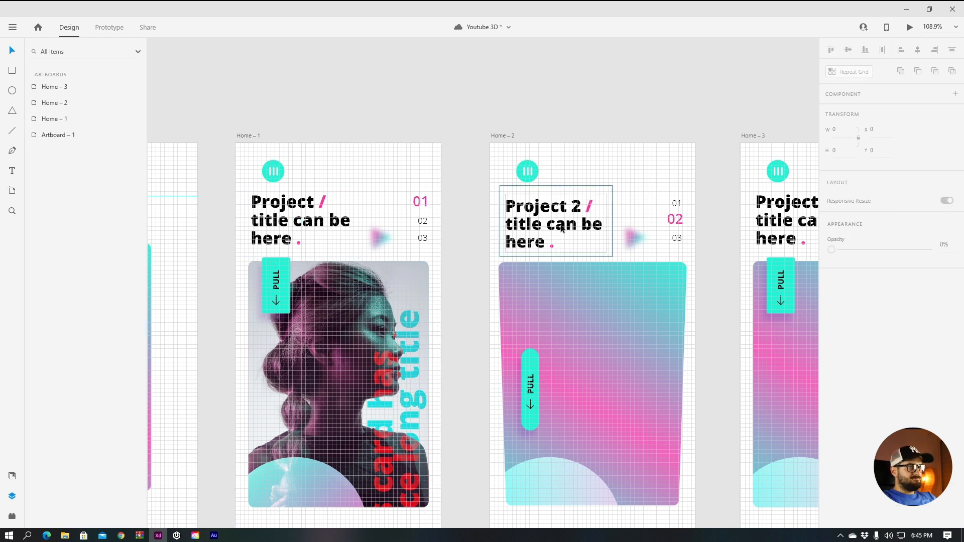
click(562, 227)
click(296, 217)
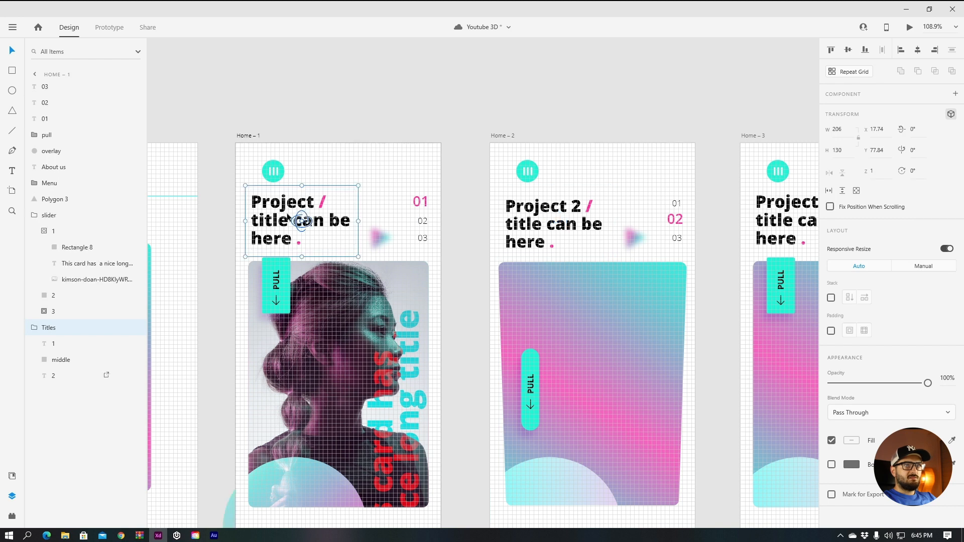
click(518, 228)
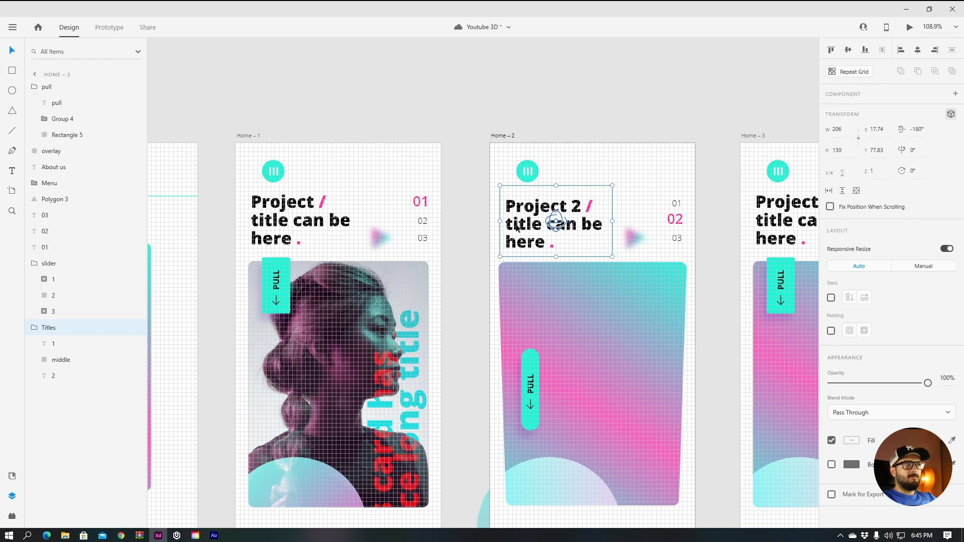
click(246, 135)
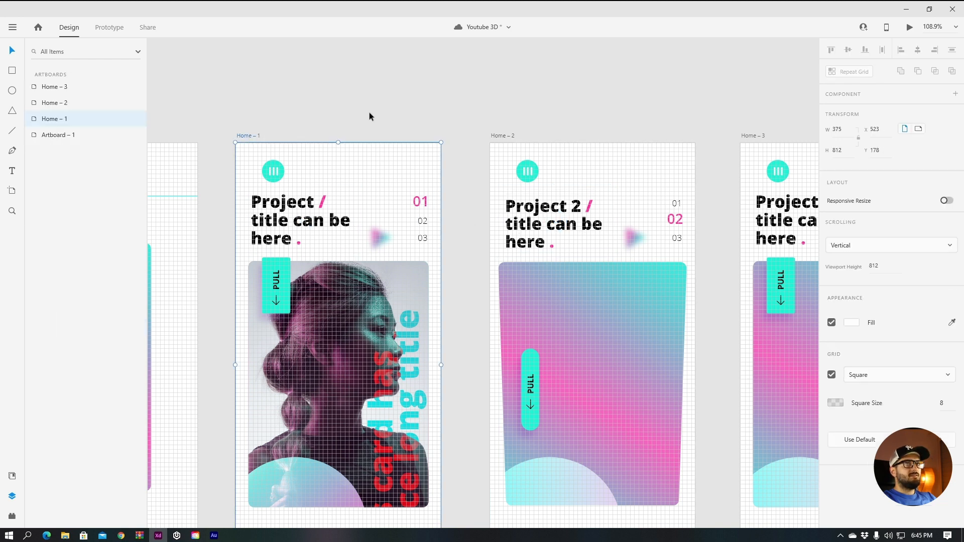
- Replace the Titles group on Home – 3 with a copy of the flipped one from Home – 2
click(773, 241)
key(Escape)
click(567, 227)
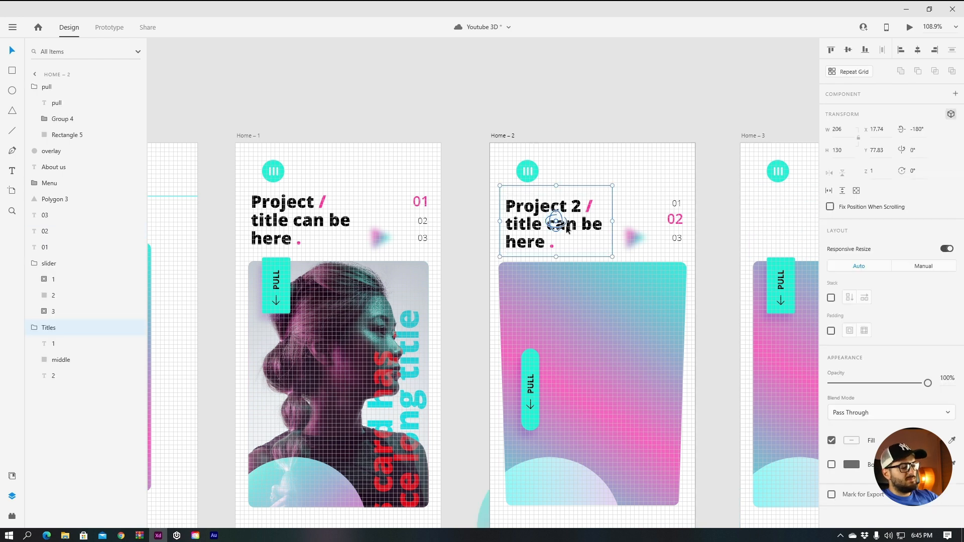
click(748, 135)
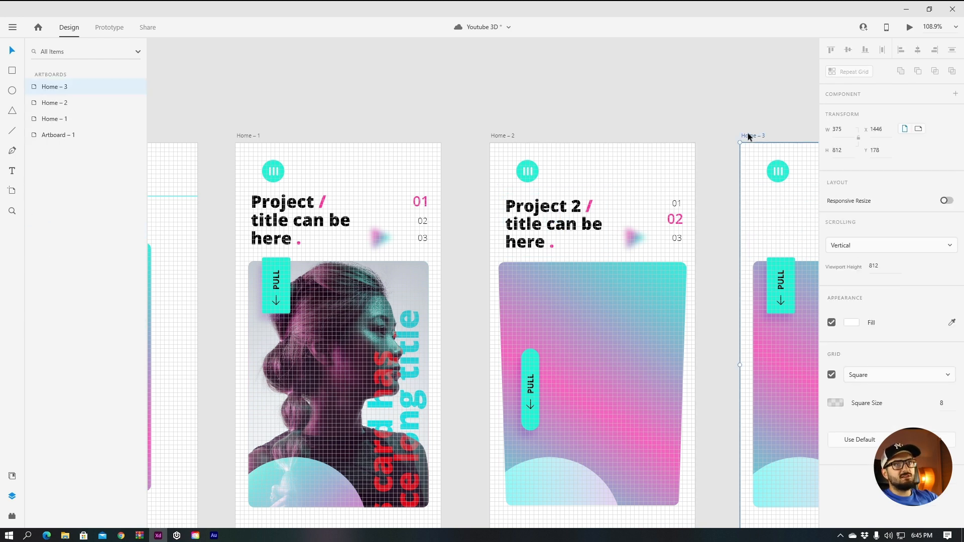
key(ctrl+v)
click(583, 120)
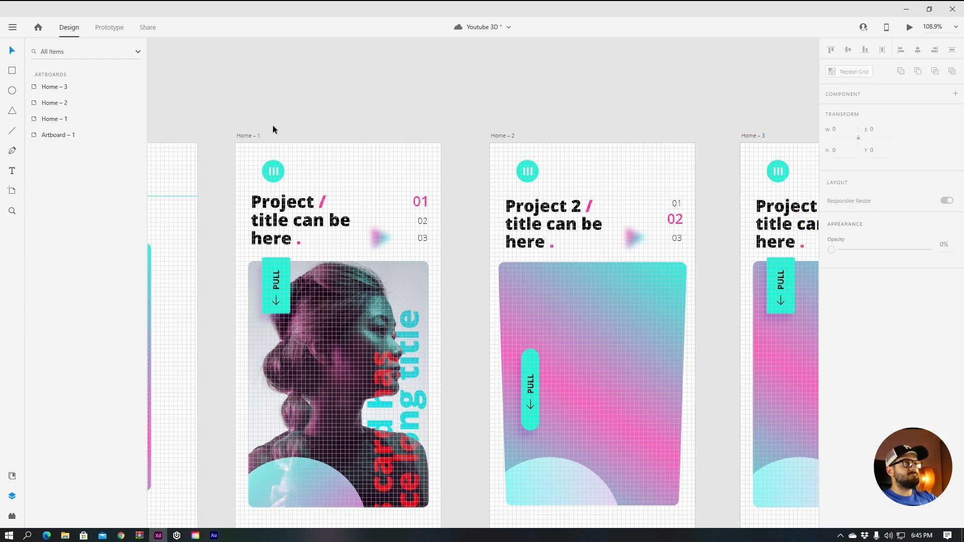
- Preview the prototype from Home – 1 and pull the PULL tab down to test the card and title flip
click(254, 135)
click(910, 28)
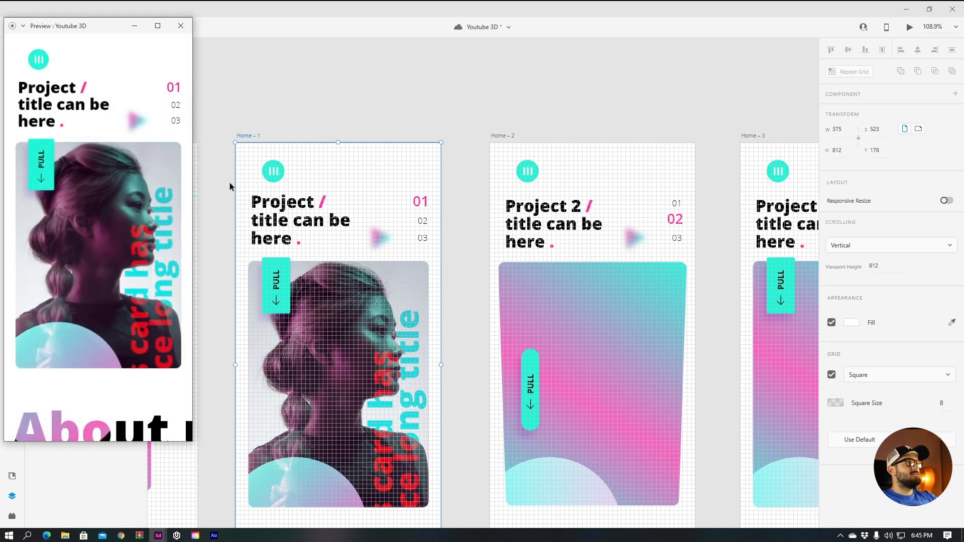
drag(99, 25, 541, 55)
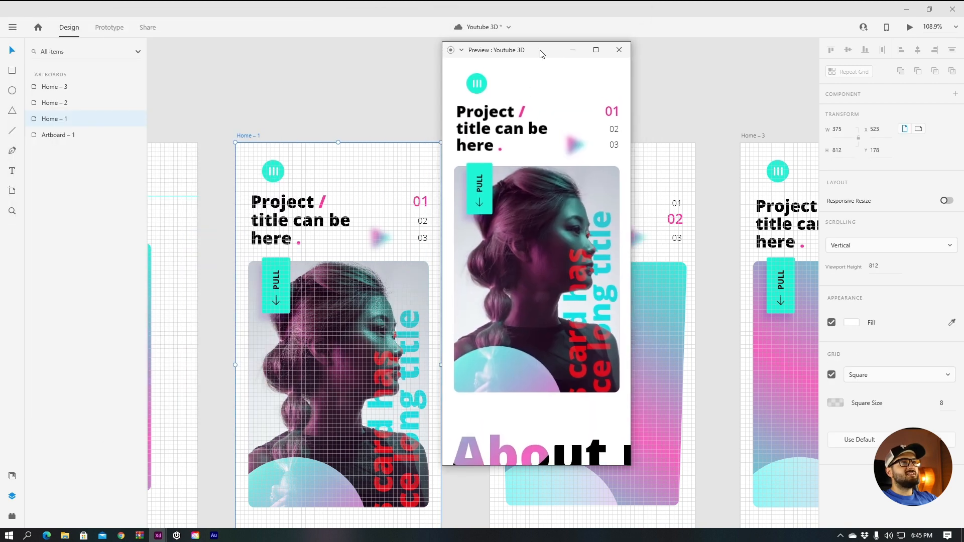
click(479, 183)
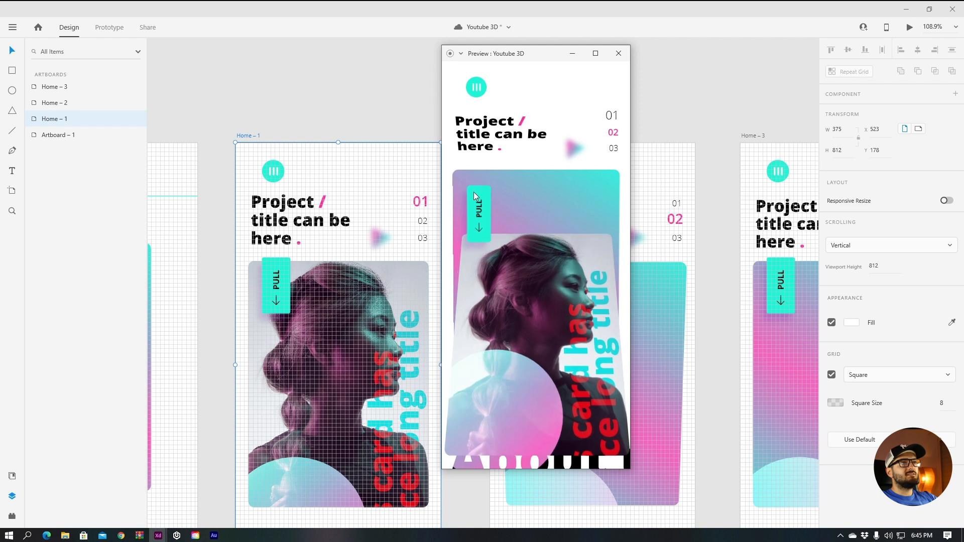
drag(471, 199, 461, 266)
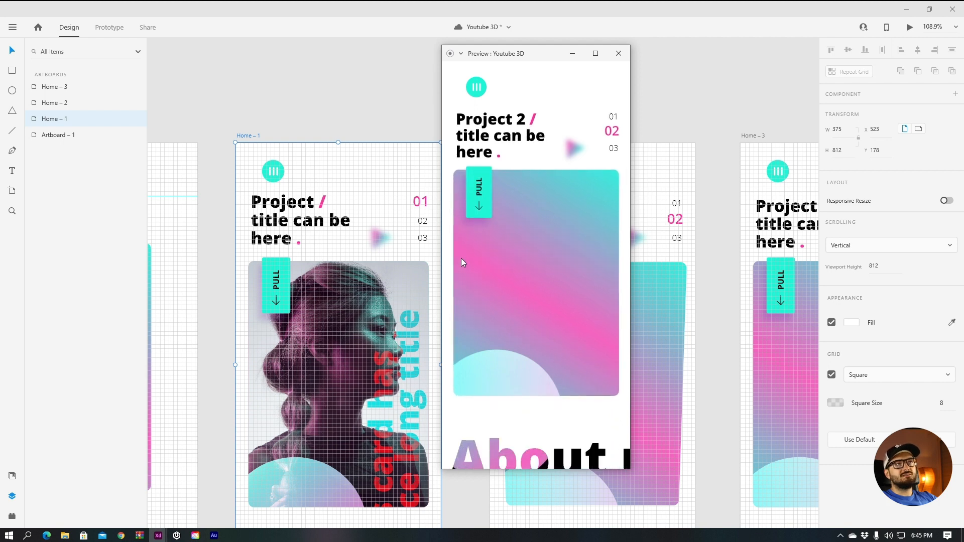
click(619, 53)
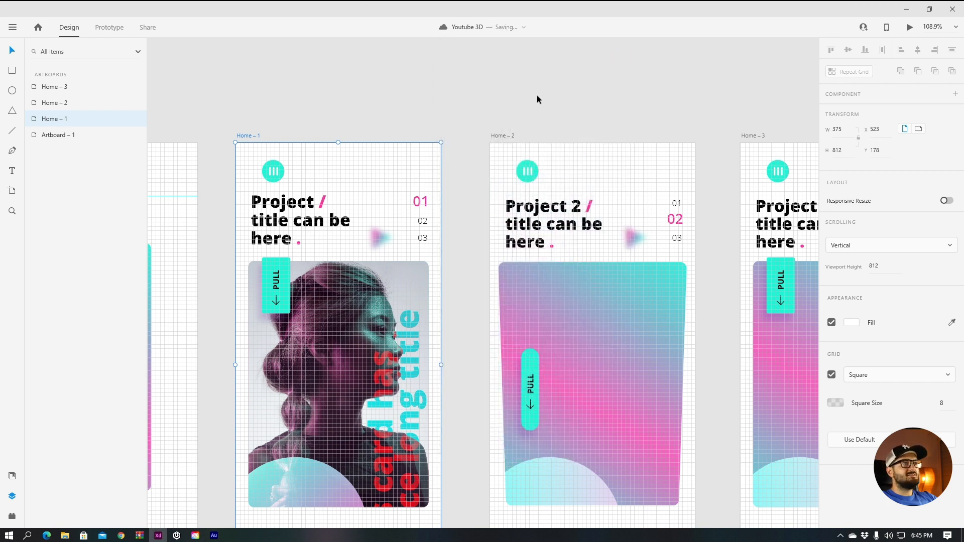
- Move the Project 2 title text on Home – 2 up to Y 85.2, level with the title on Home – 1
scroll(497, 140, up, 2)
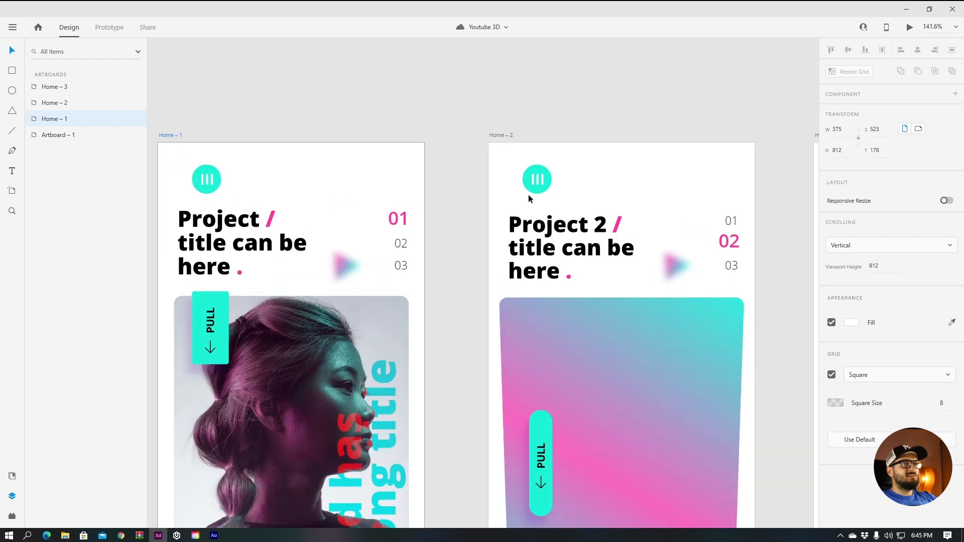
click(527, 233)
click(527, 232)
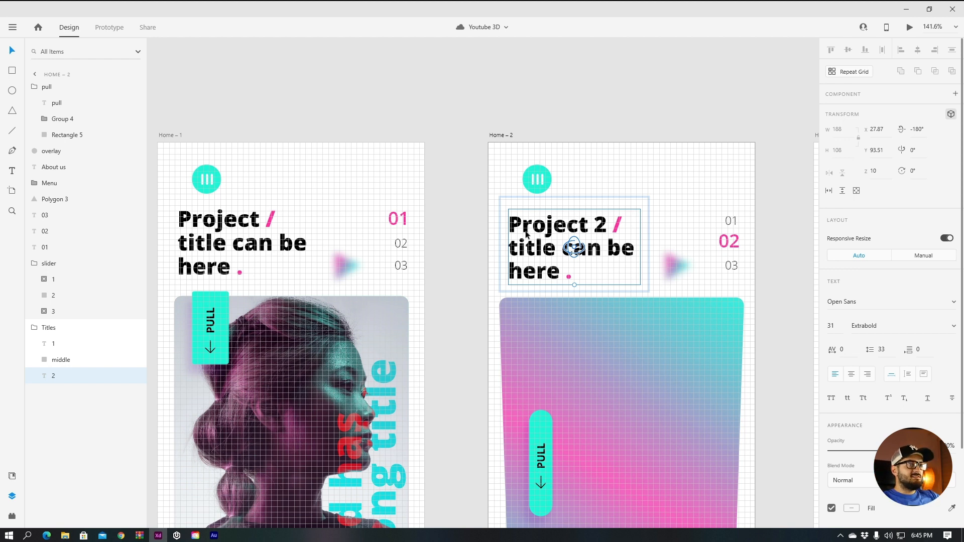
drag(525, 233, 526, 228)
scroll(237, 219, up, 6)
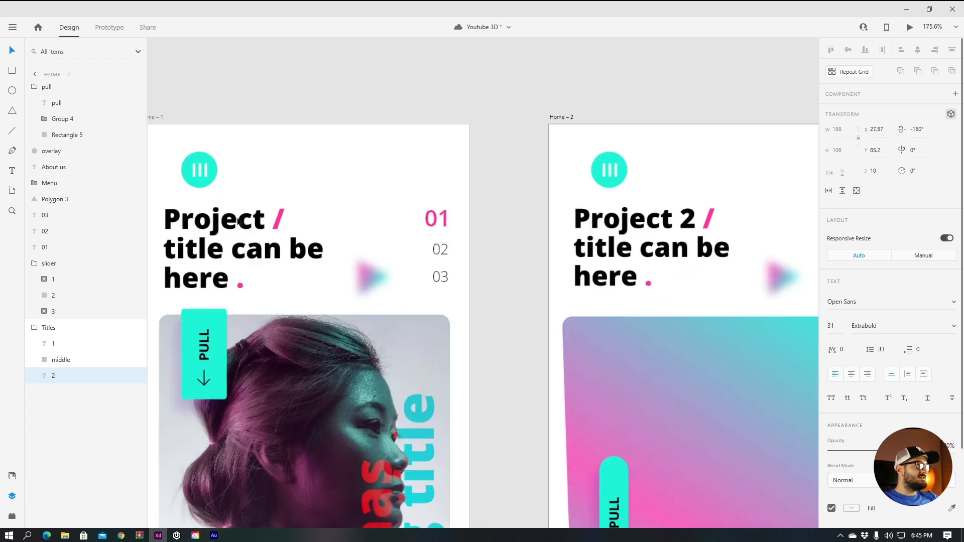
drag(219, 237, 425, 230)
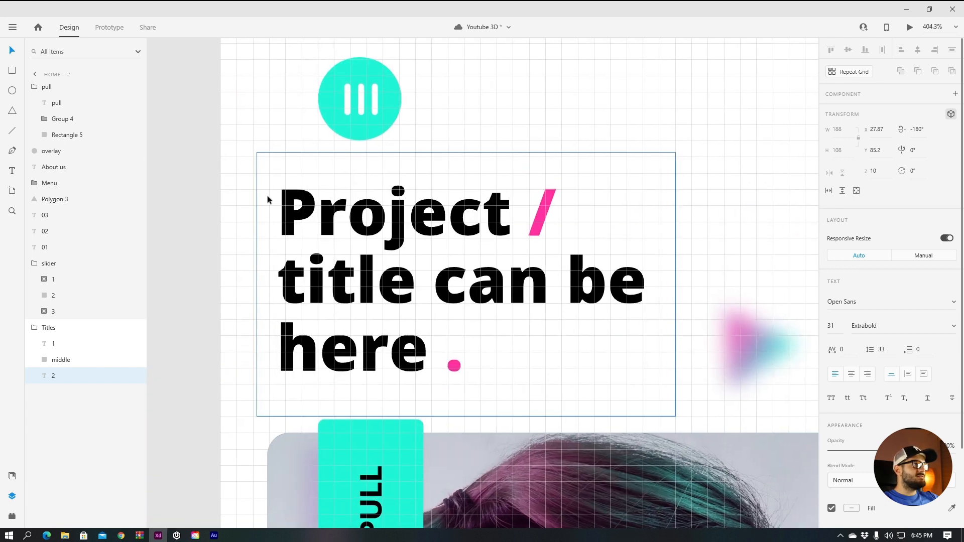
scroll(256, 190, down, 3)
scroll(588, 216, right, 5)
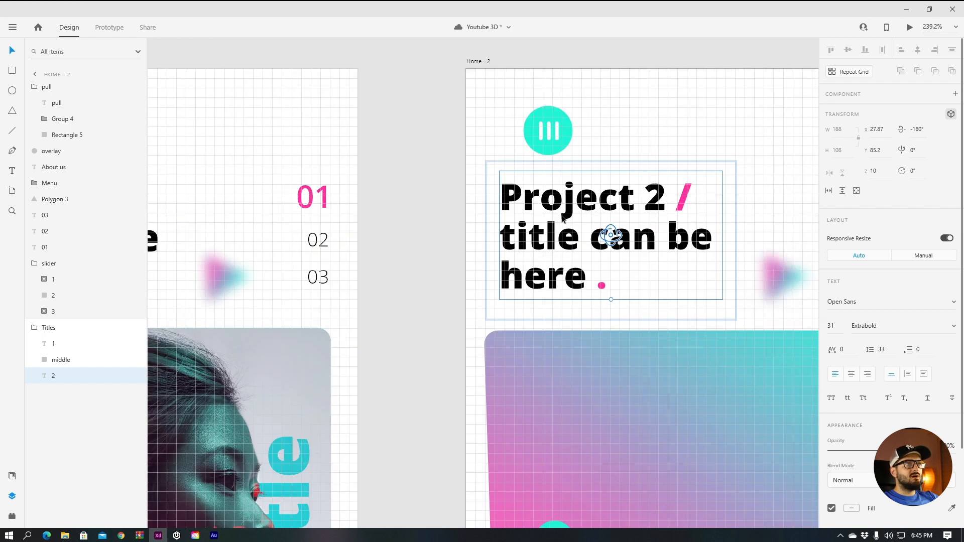
click(442, 218)
- Delete the Titles group on Home – 3 and paste in the realigned Titles group from Home – 2
scroll(442, 218, down, 5)
click(673, 223)
key(Delete)
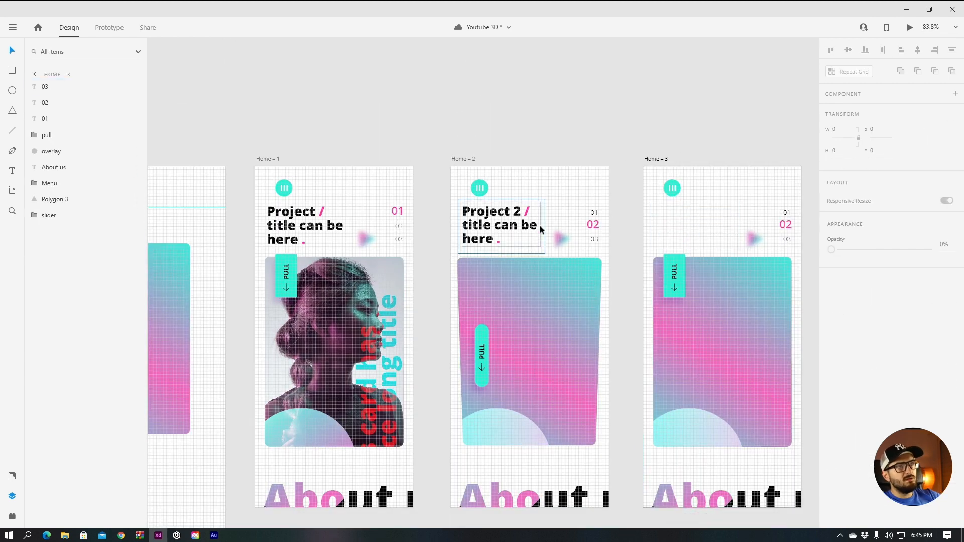
click(523, 228)
key(ctrl+c)
click(655, 221)
key(ctrl+v)
click(598, 138)
scroll(593, 140, down, 2)
scroll(598, 131, up, 2)
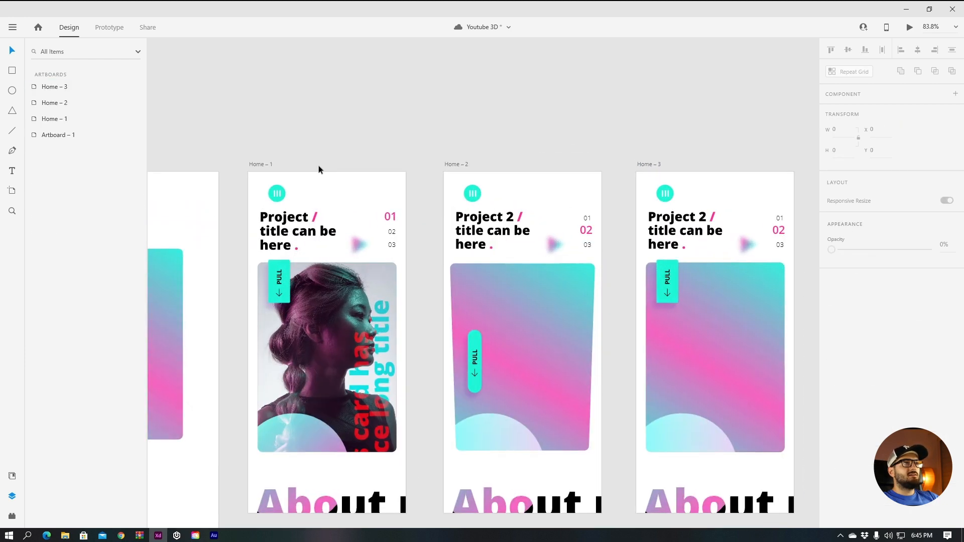
- Preview the prototype from Home – 1 again to check the title alignment during the pull transition
click(268, 164)
click(910, 27)
drag(98, 23, 542, 24)
drag(484, 159, 488, 101)
click(621, 23)
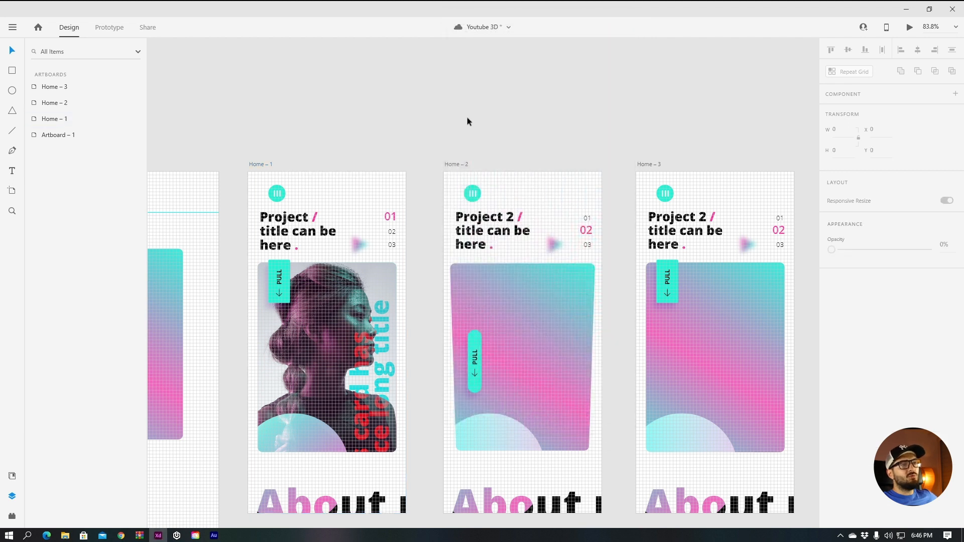
- Enlarge the overlay circle on Home – 2 to about 302 × 302 and move it to about X -80, Y 500
scroll(467, 116, down, 2)
click(522, 401)
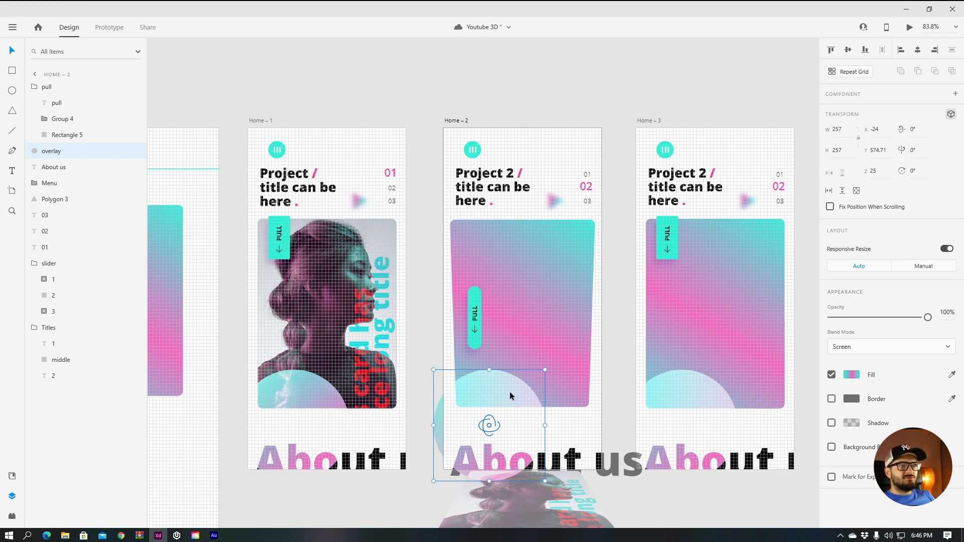
drag(494, 390, 609, 346)
drag(569, 372, 504, 361)
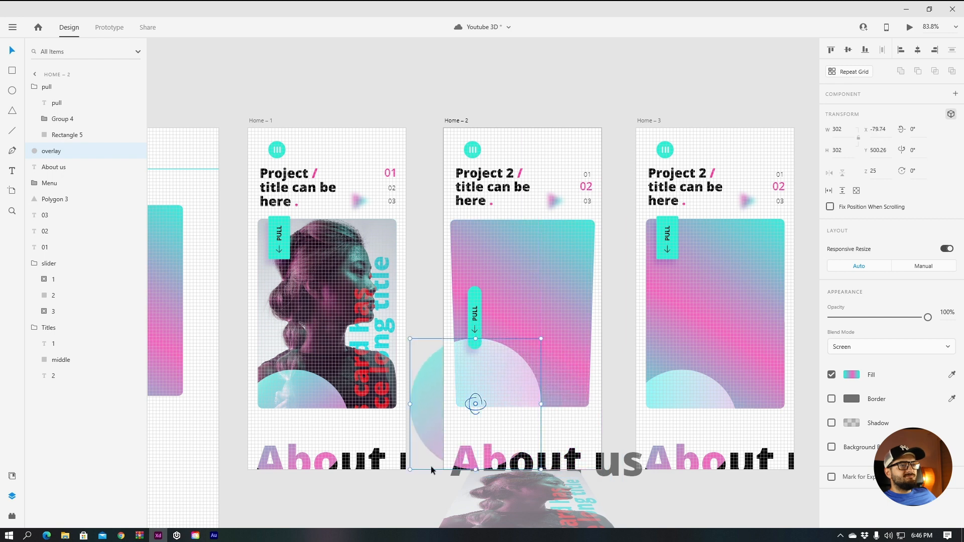
key(Escape)
- Preview the pull transition from Home – 1 with the enlarged overlay circle, including in a maximized preview window
click(250, 121)
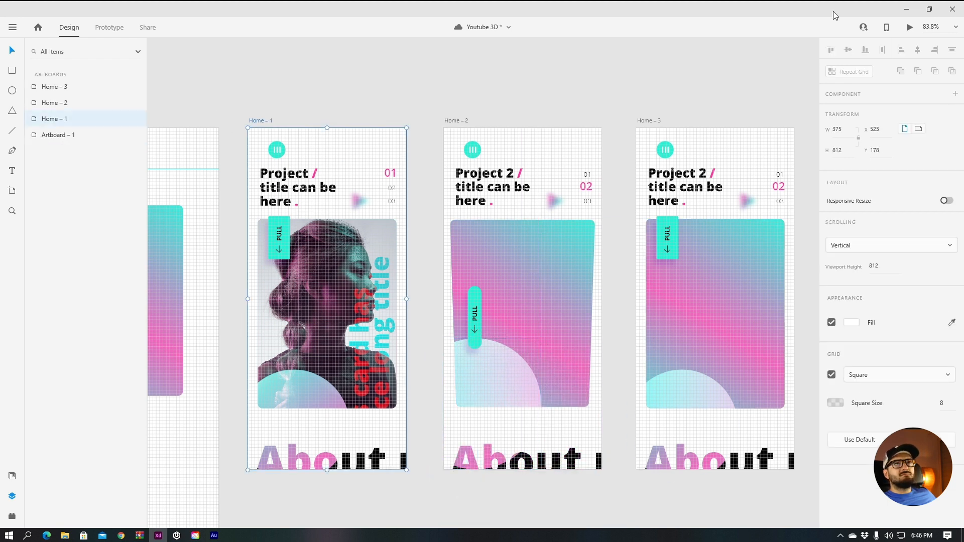
click(910, 27)
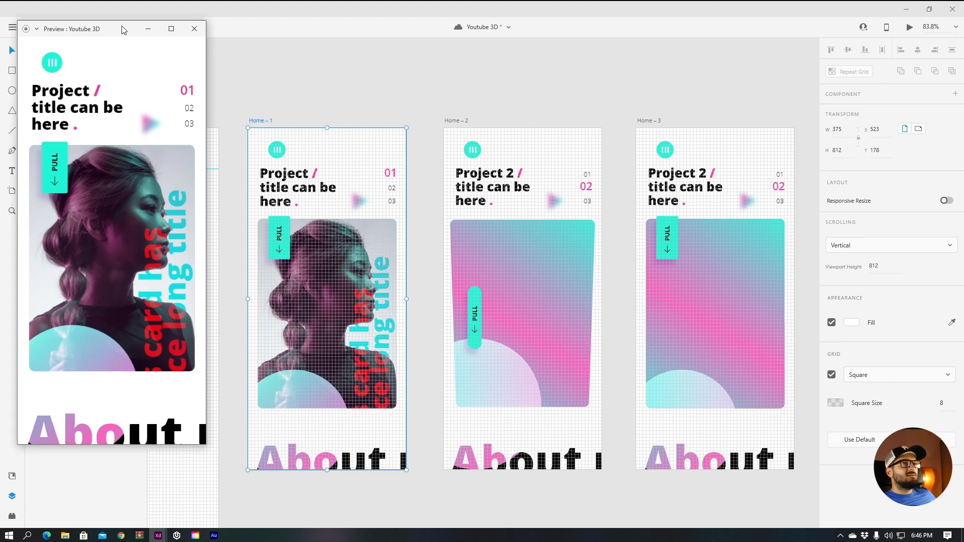
click(112, 28)
click(929, 9)
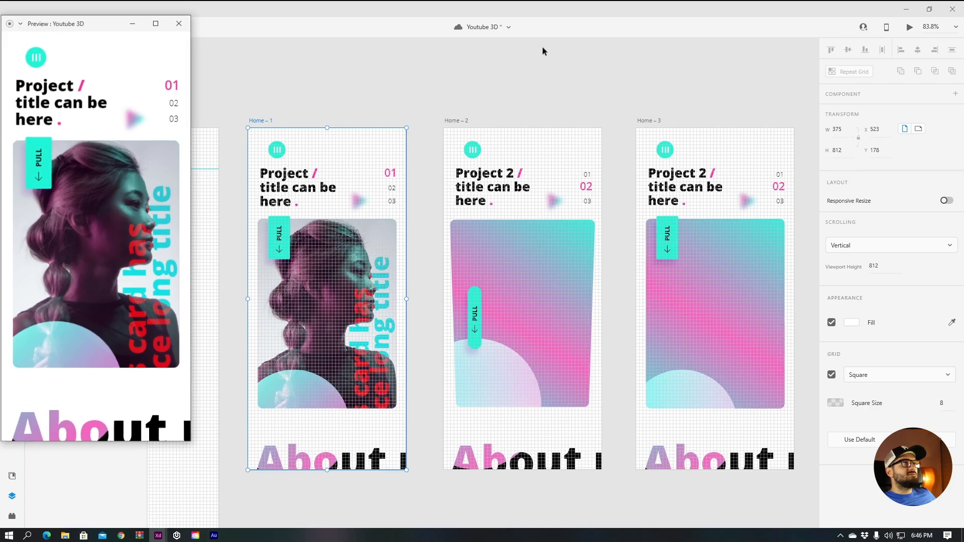
drag(111, 26, 555, 35)
click(476, 188)
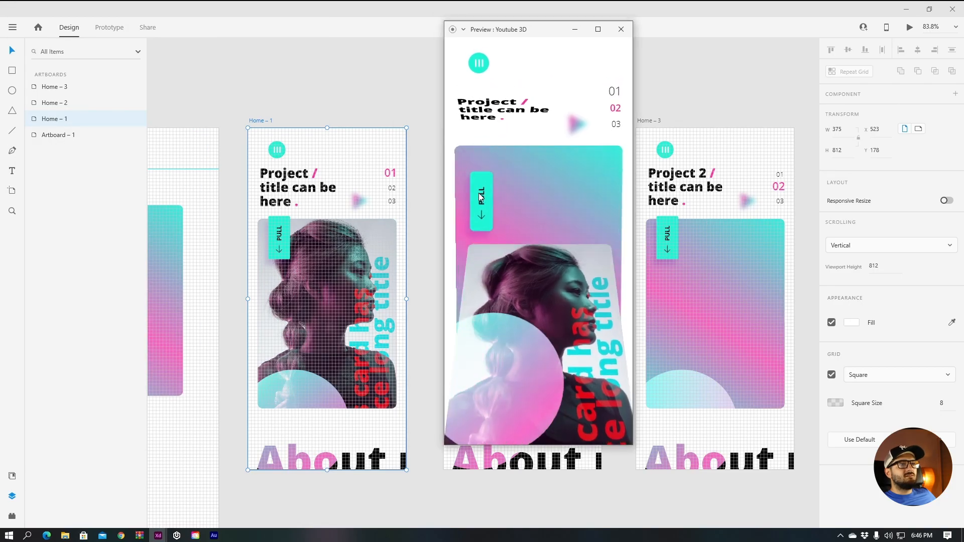
mouse_move(476, 193)
mouse_down()
mouse_move(480, 221)
mouse_move(478, 184)
mouse_move(482, 248)
mouse_move(479, 191)
mouse_up()
click(598, 29)
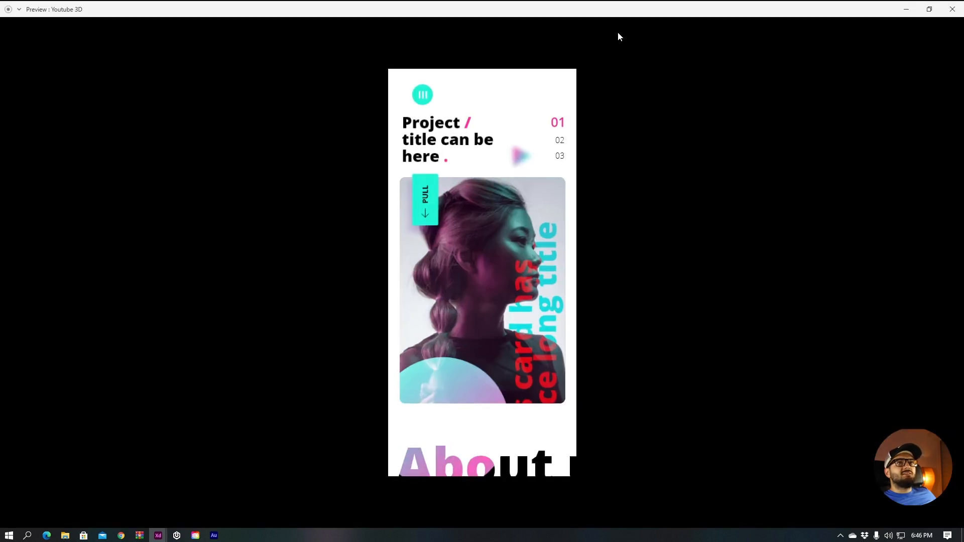
click(952, 9)
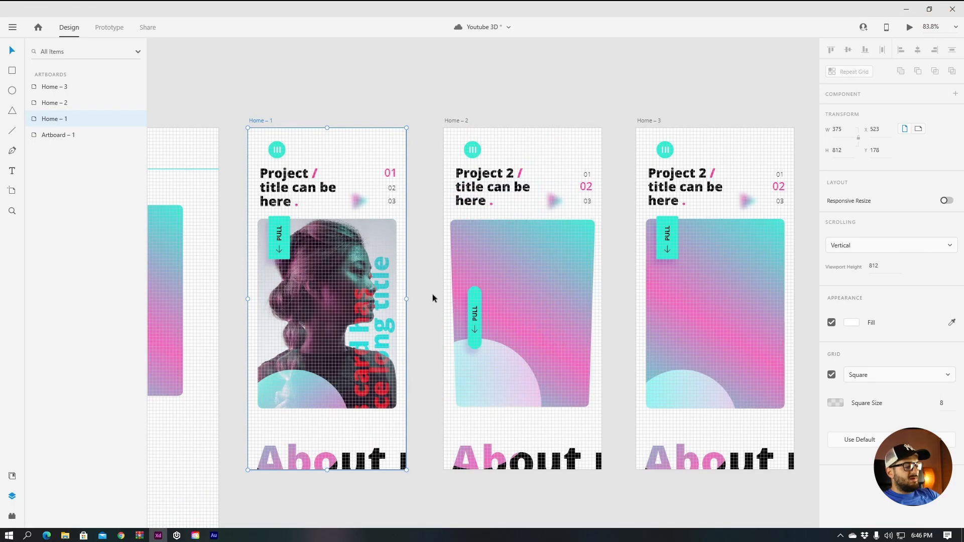
- Undo the enlargement and repositioning of the overlay circle on Home – 2
key(ctrl+z)
key(ctrl+z)
key(ctrl+z)
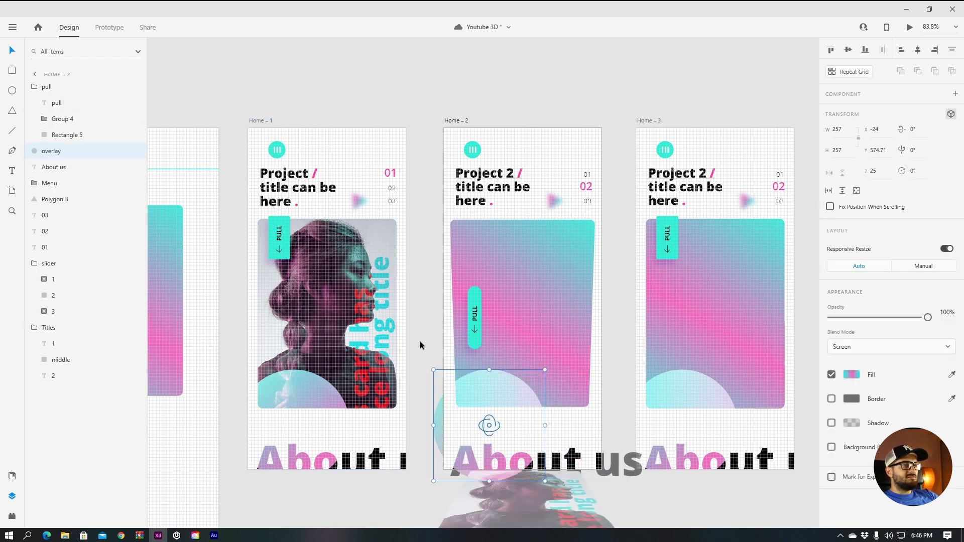
key(ctrl+z)
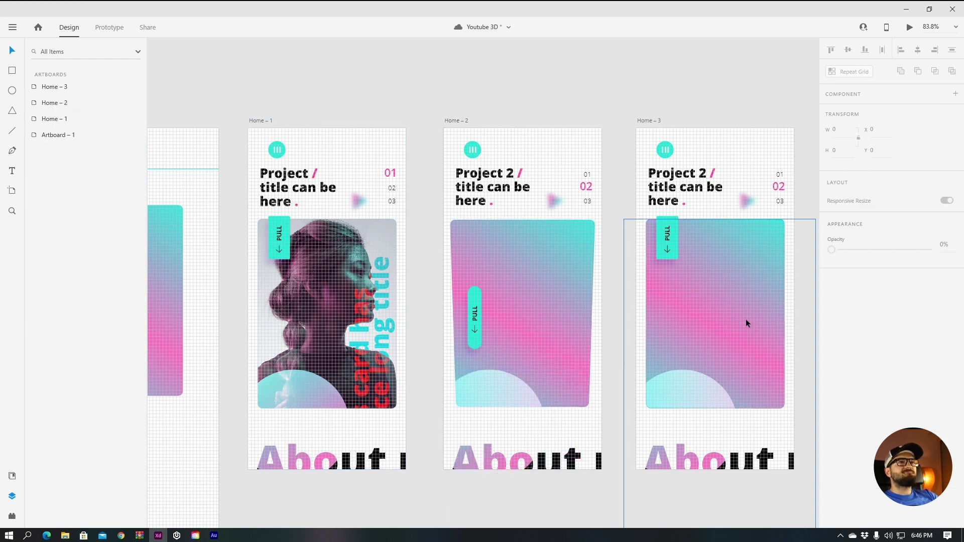
- Duplicate the Home – 3 artboard to its right, at about X 1891, Y 178
scroll(746, 319, down, 5)
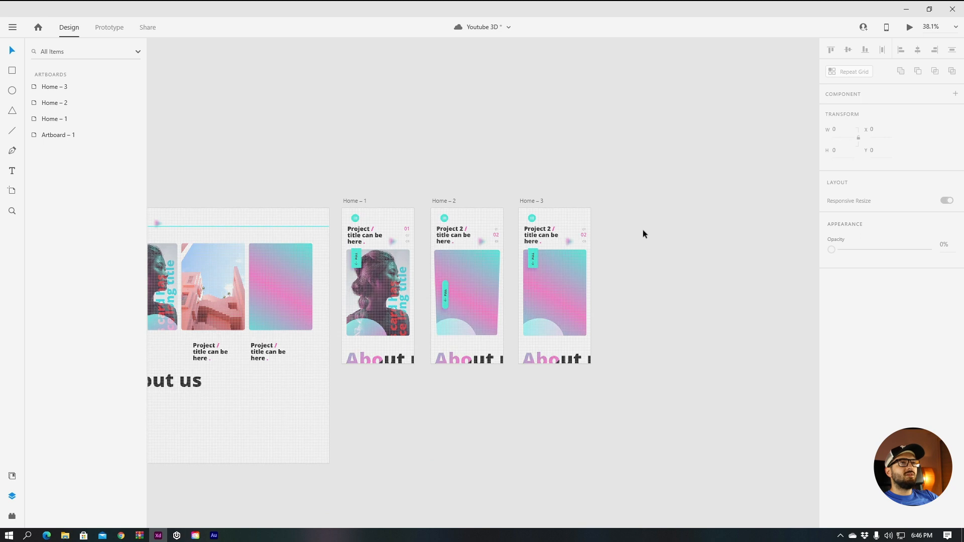
click(534, 201)
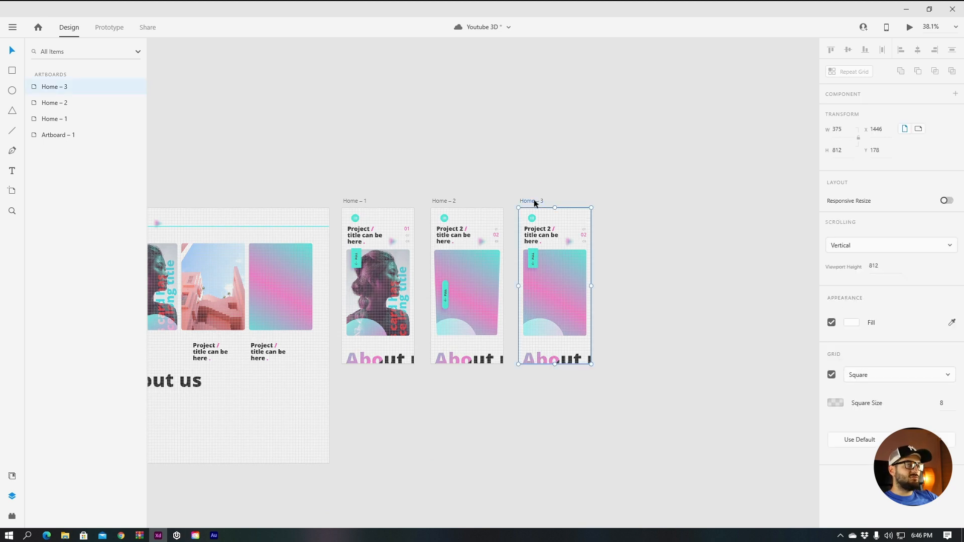
drag(535, 200, 616, 199)
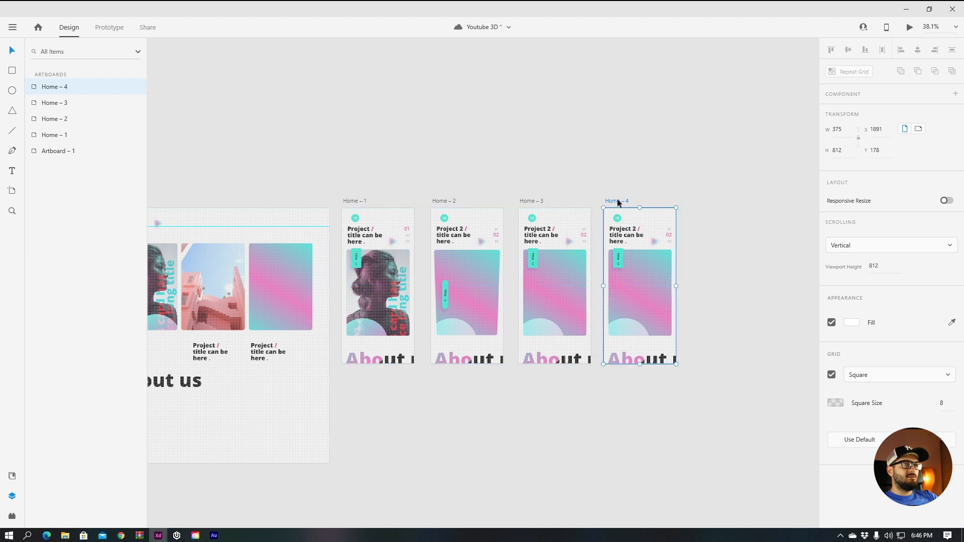
ctrl+scroll(709, 234, up, 3)
click(727, 237)
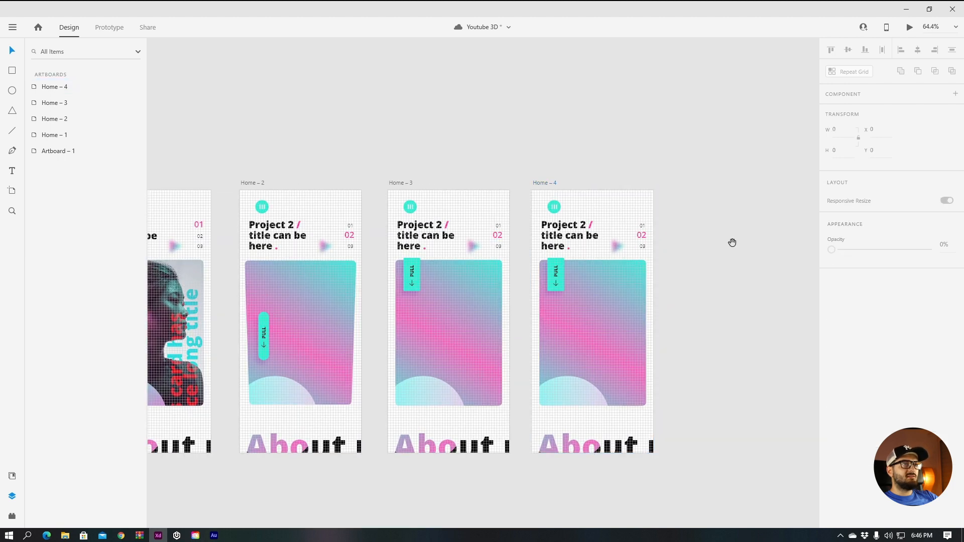
- On Home – 4, tilt gradient card 2 about 102° around the X axis and move it below the artboard over the tilted portrait card
drag(732, 243, 646, 216)
double_click(505, 282)
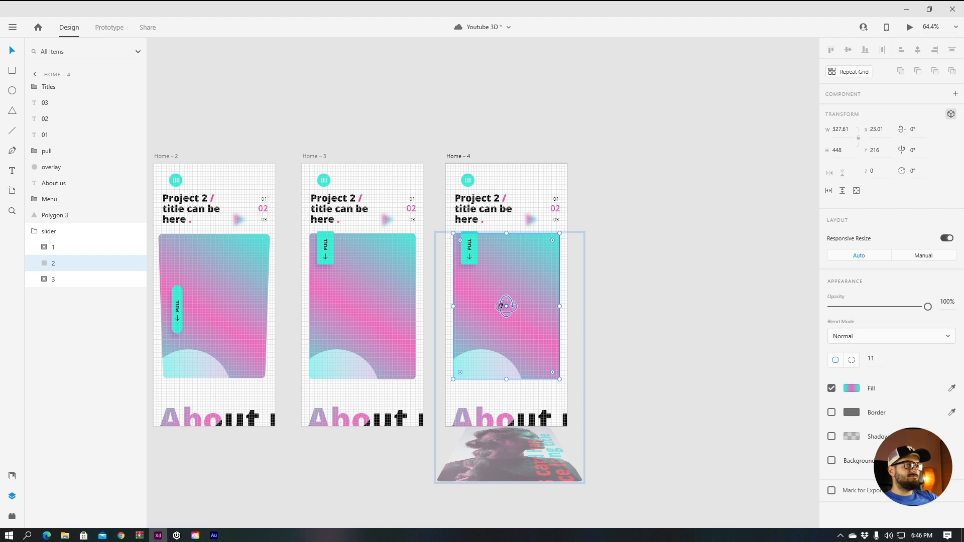
drag(502, 306, 506, 251)
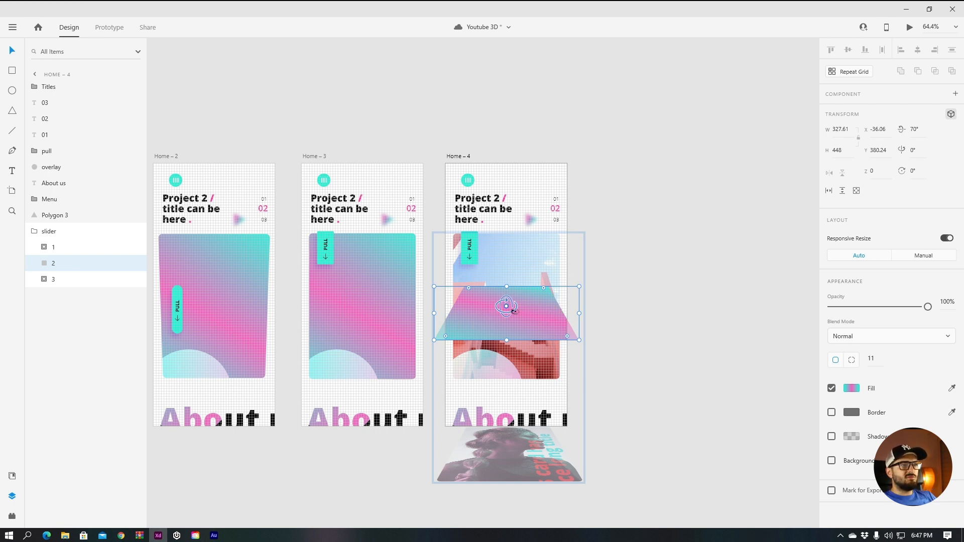
drag(541, 314, 506, 436)
drag(571, 459, 569, 463)
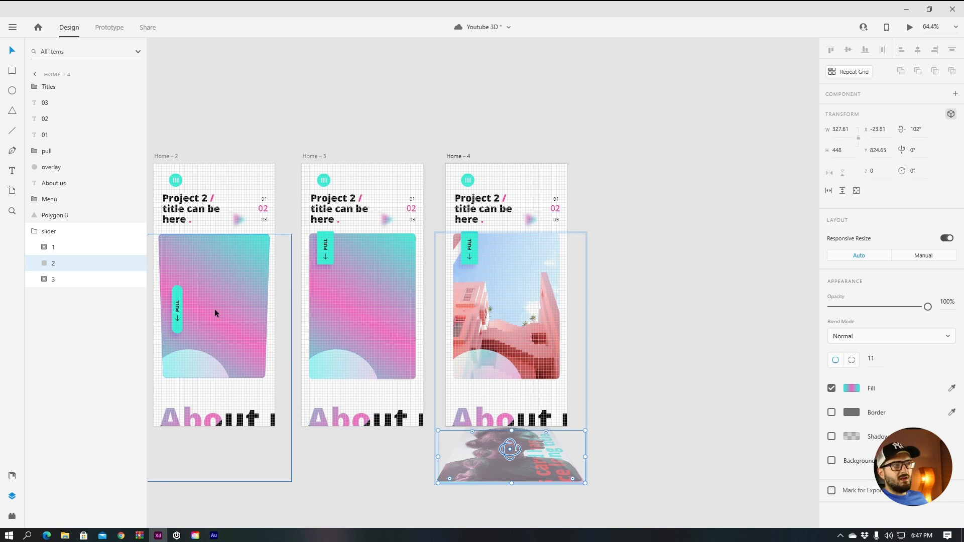
click(677, 370)
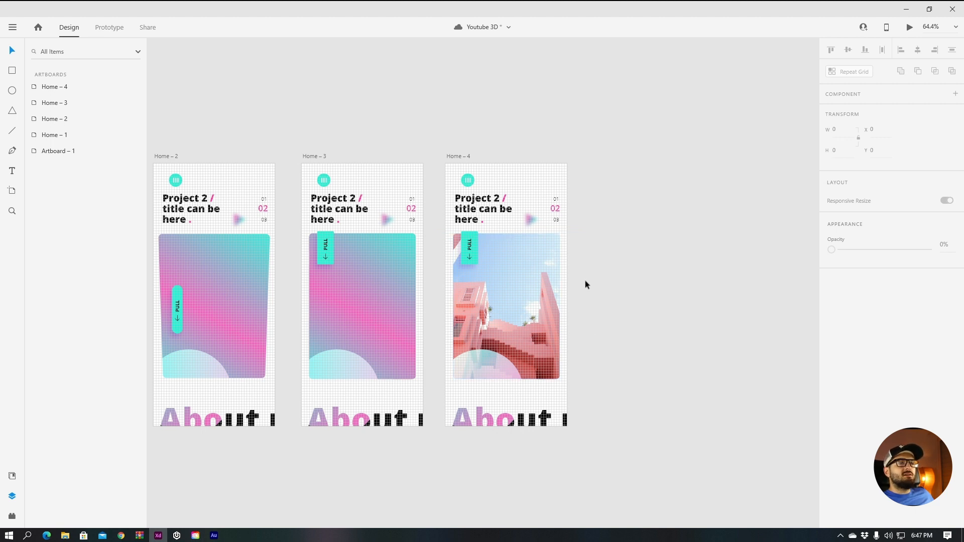
- Compare the Z position of slider card 3 on Home – 4, Home – 3 and Home – 2
click(533, 276)
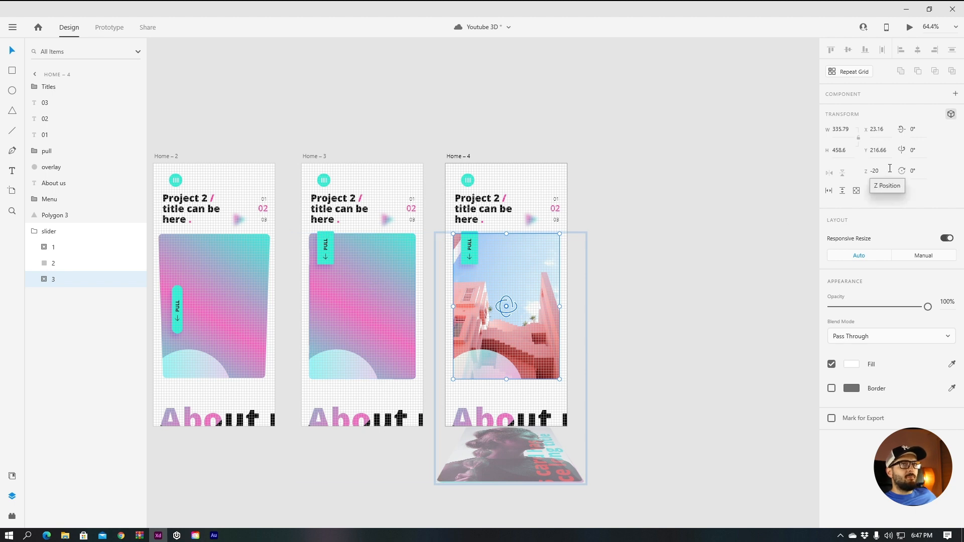
click(364, 285)
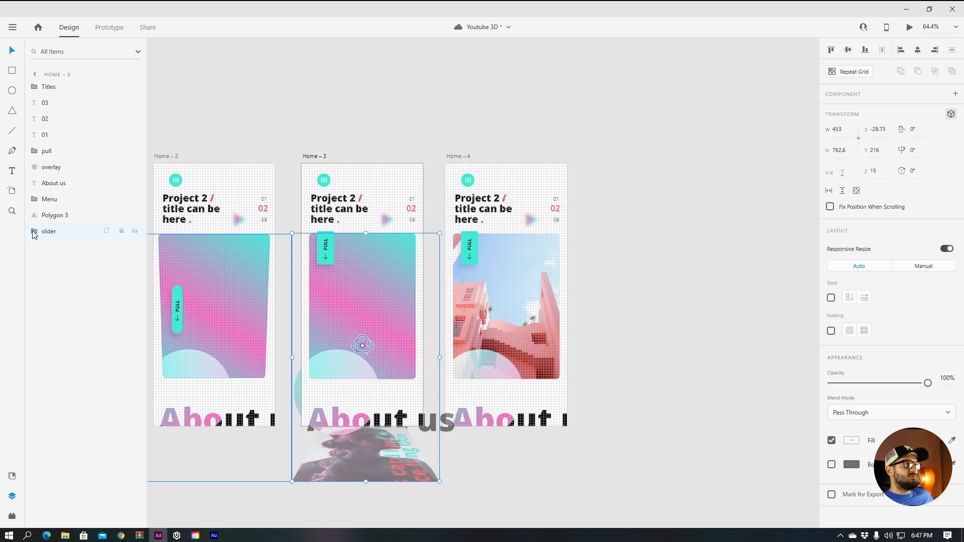
click(67, 280)
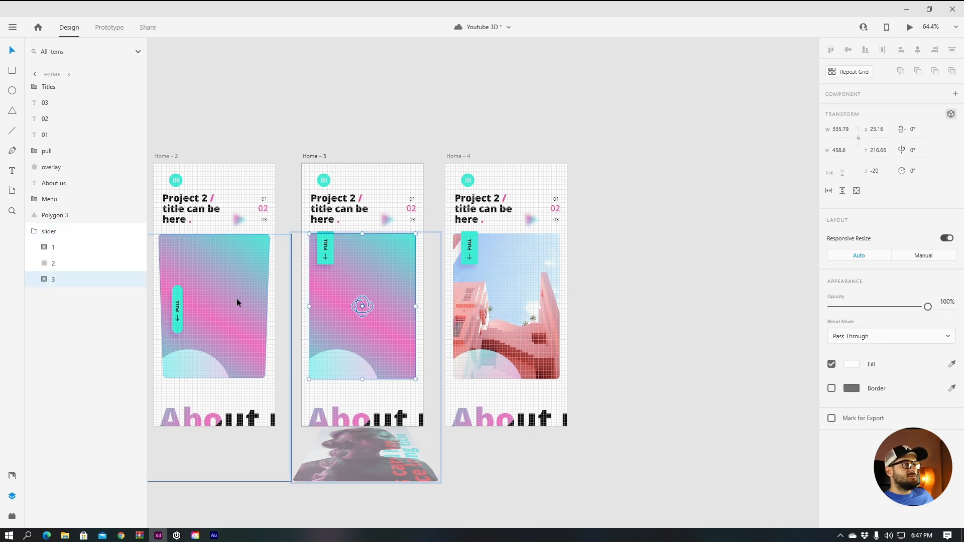
click(712, 348)
click(521, 334)
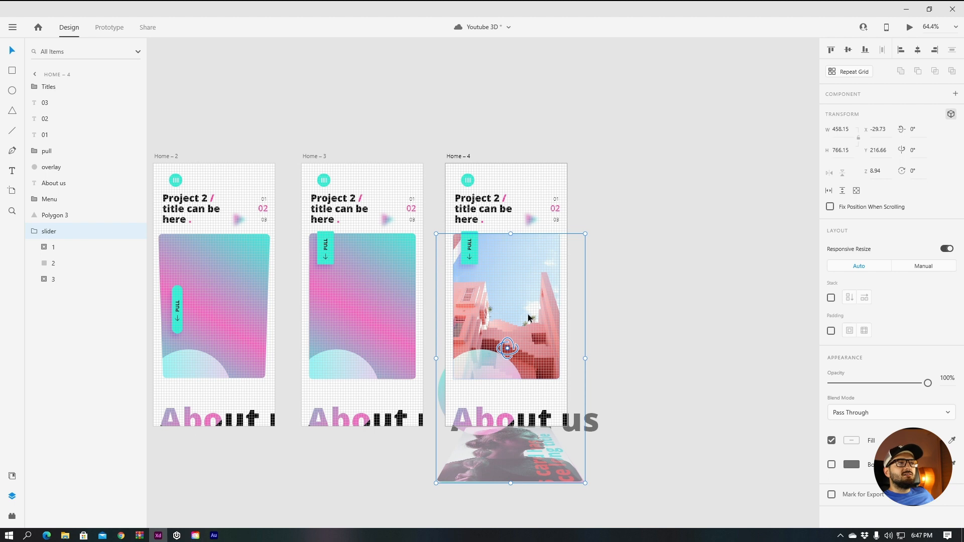
click(240, 285)
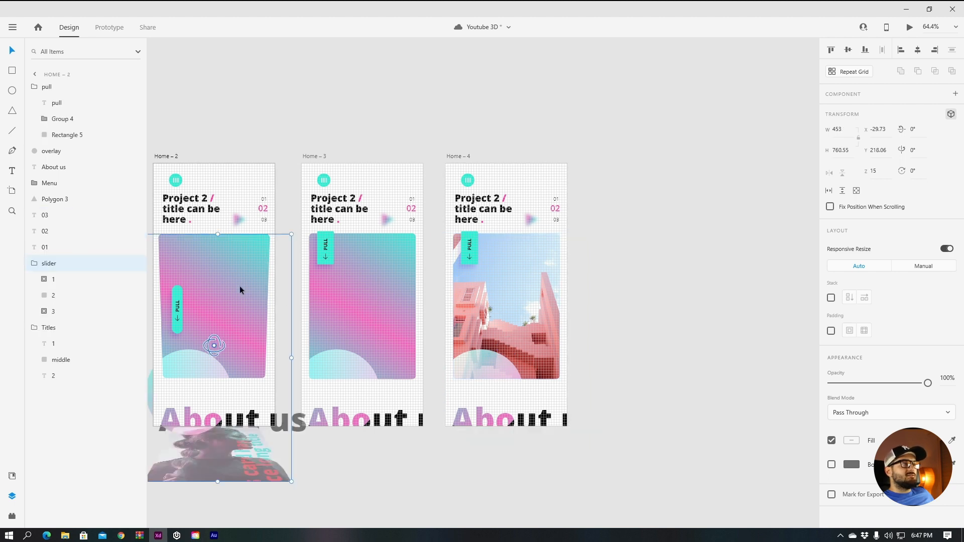
click(63, 317)
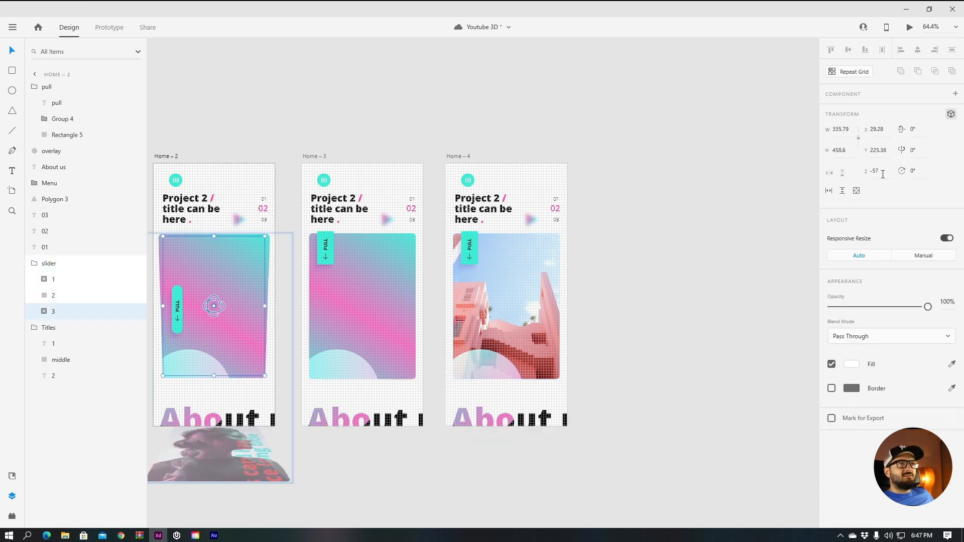
click(393, 312)
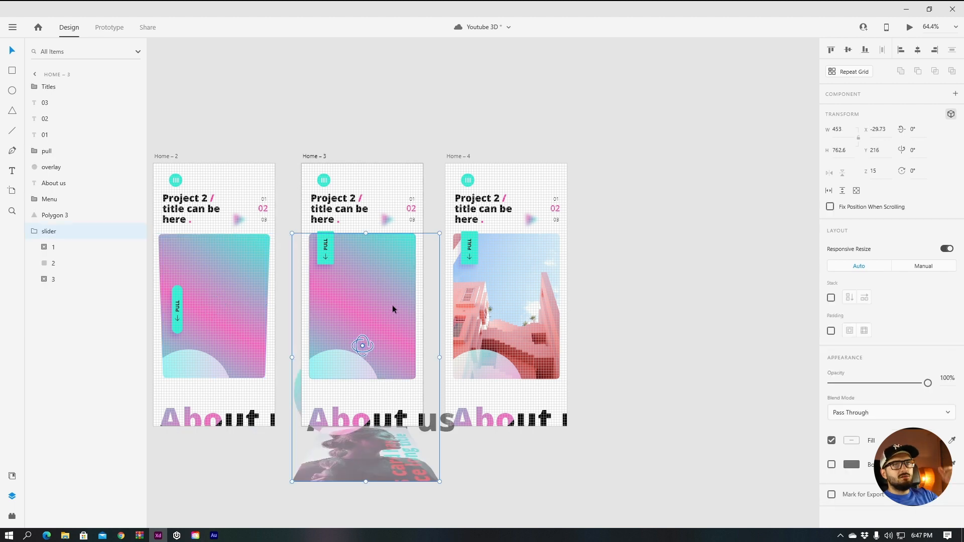
- Try other Z positions for slider card 3 on Home – 3 and Home – 4, including -57 and 0 on Home – 4
click(67, 285)
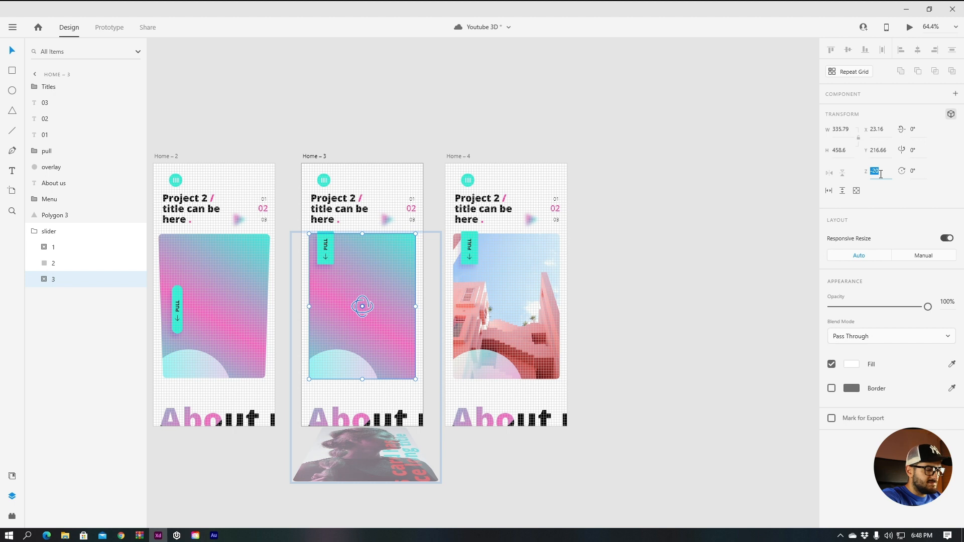
key(Return)
click(465, 302)
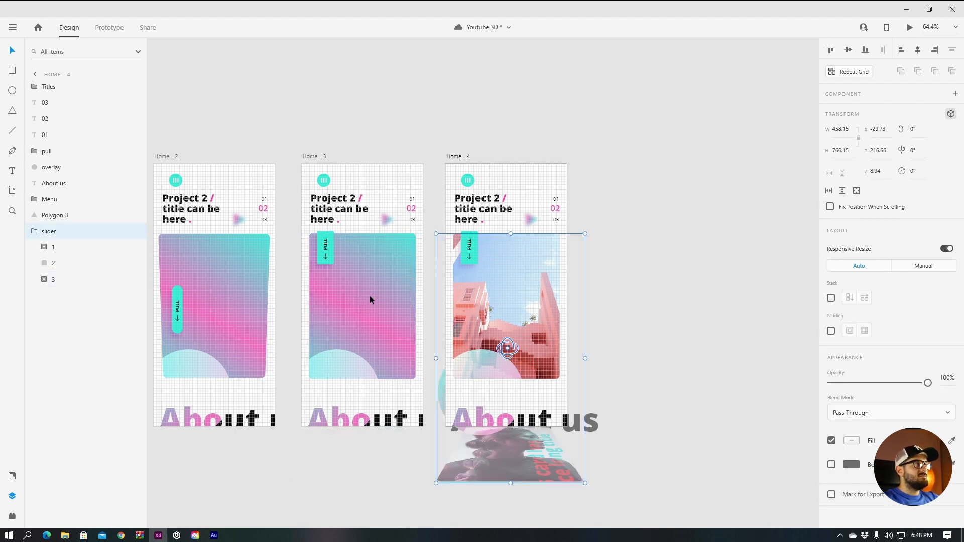
click(885, 172)
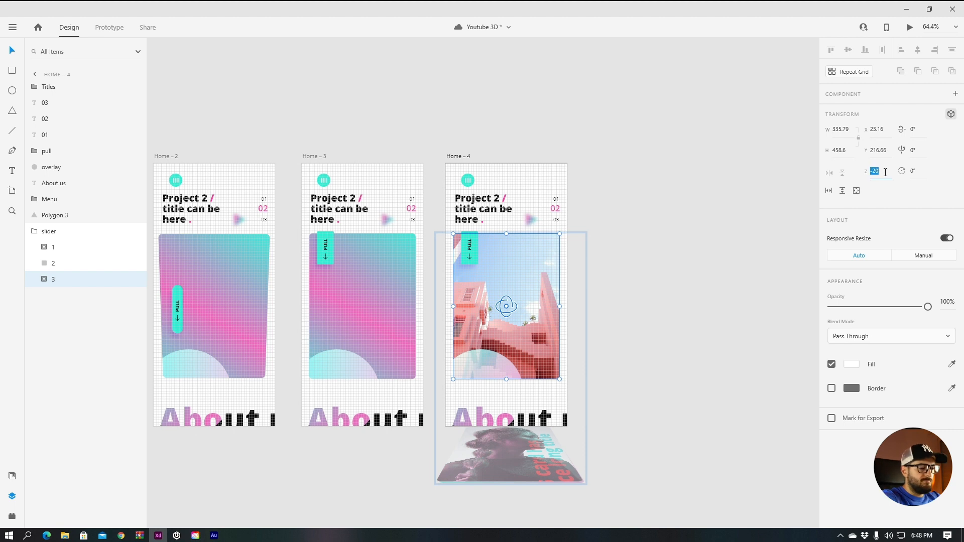
key(Return)
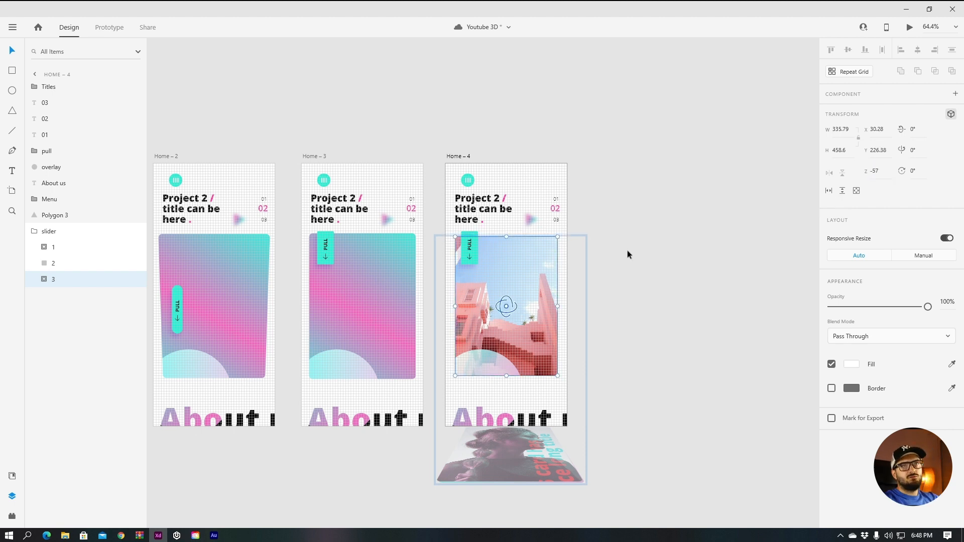
click(860, 172)
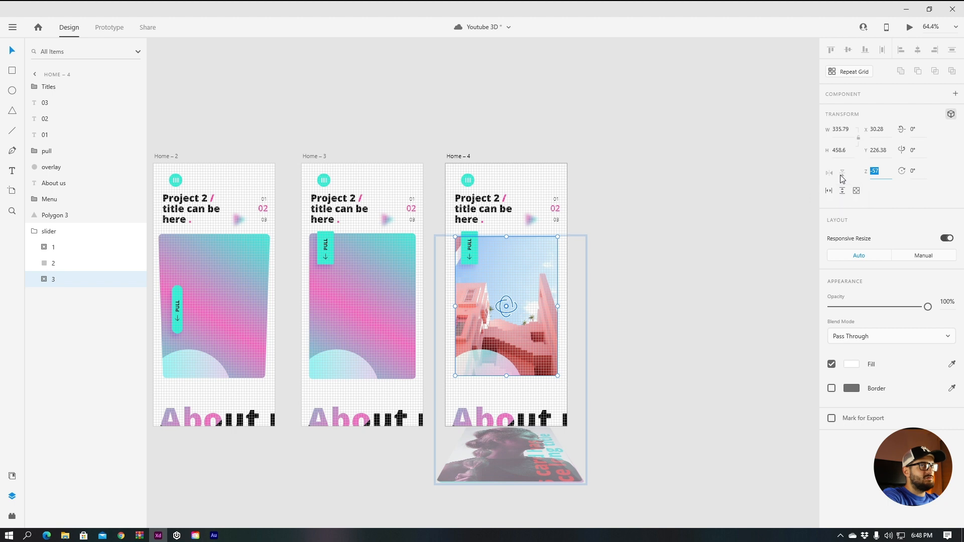
text(0)
key(Return)
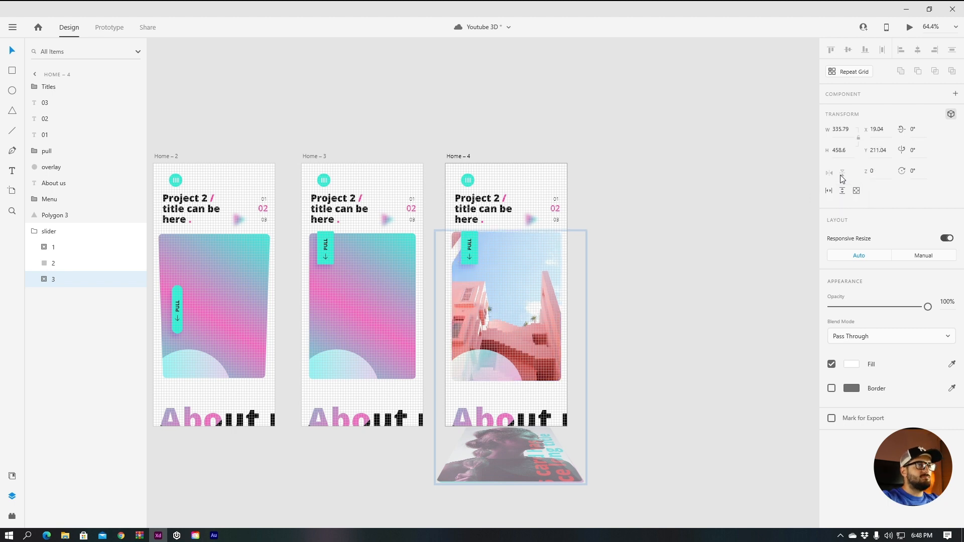
- Examine the building image card on Home – 4 up close and check its Z position
click(371, 287)
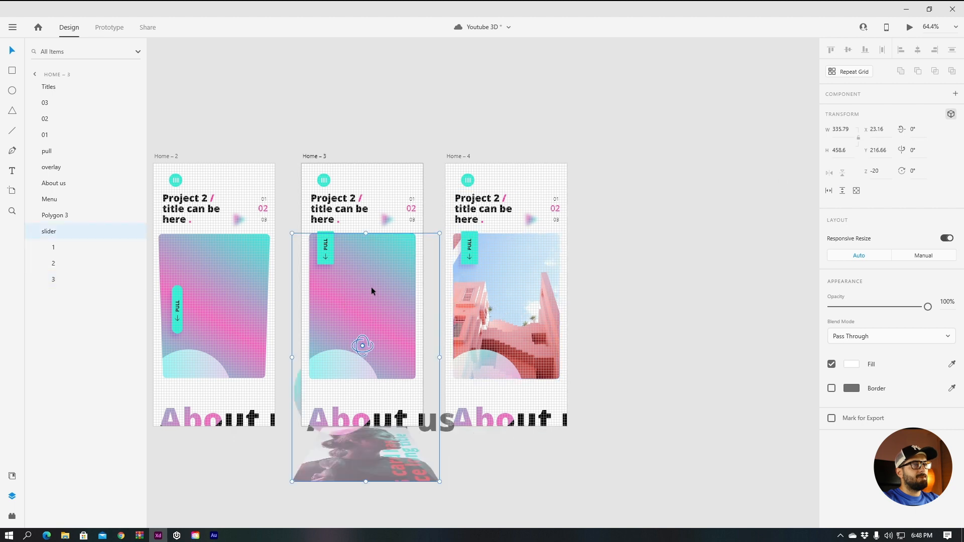
scroll(392, 285, up, 5)
scroll(452, 286, down, 5)
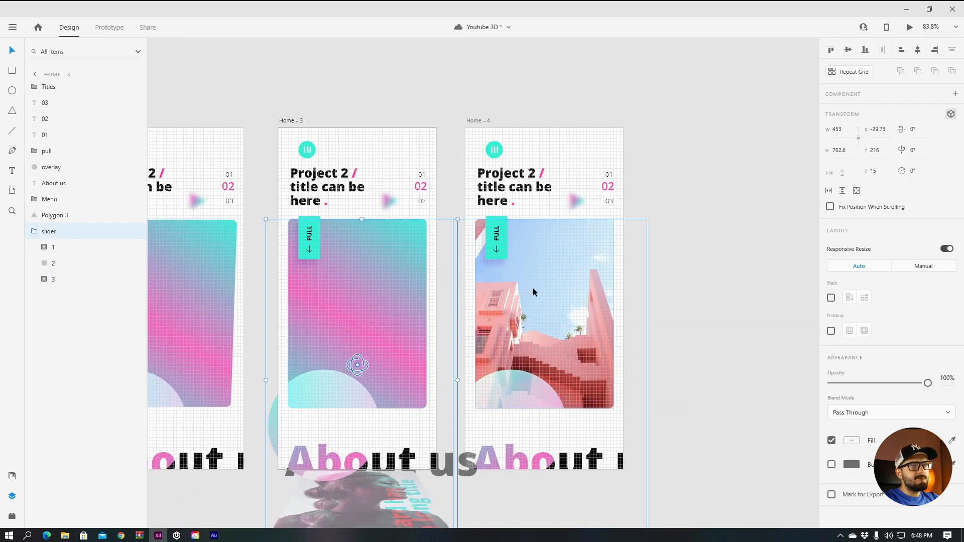
scroll(543, 291, up, 4)
click(782, 293)
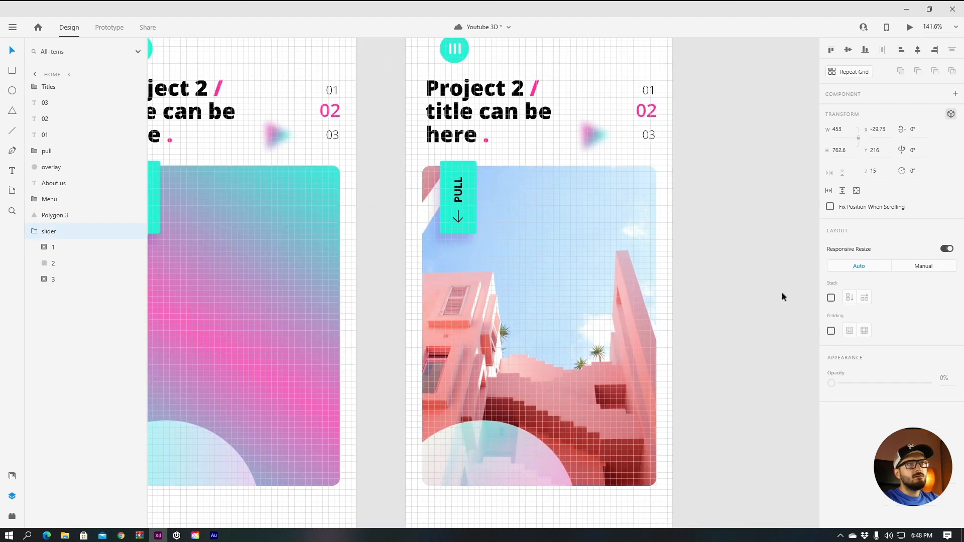
click(582, 297)
double_click(577, 300)
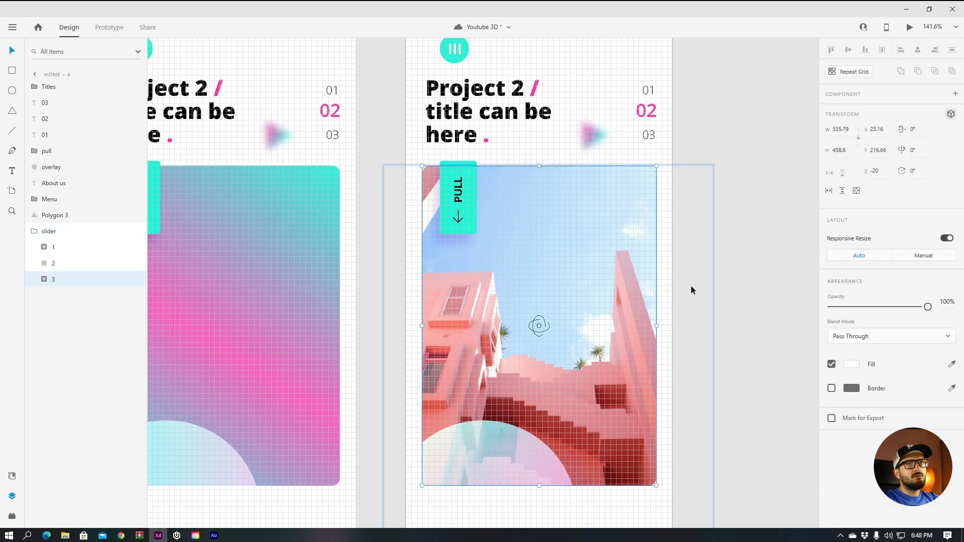
click(724, 276)
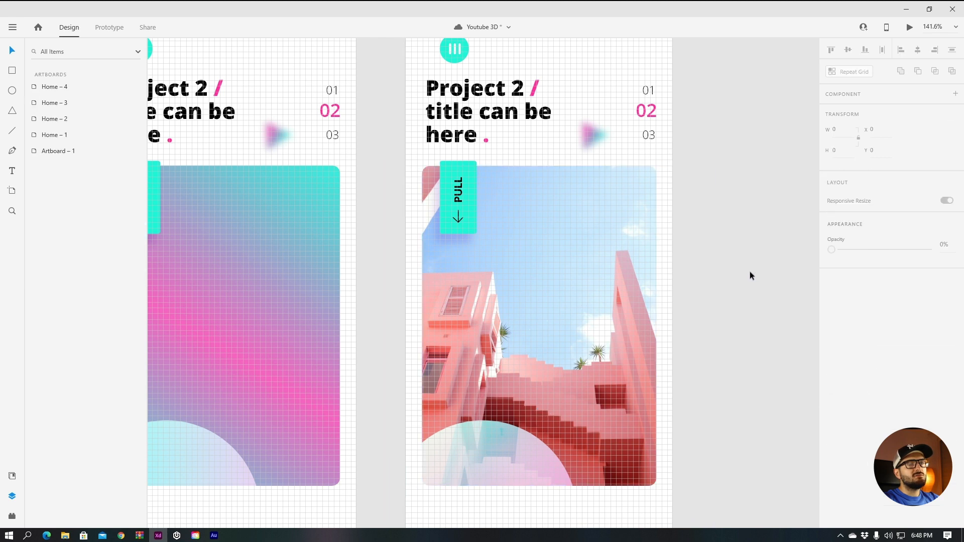
- Delete the pull group at the top of the image card on Home – 4
scroll(750, 270, down, 5)
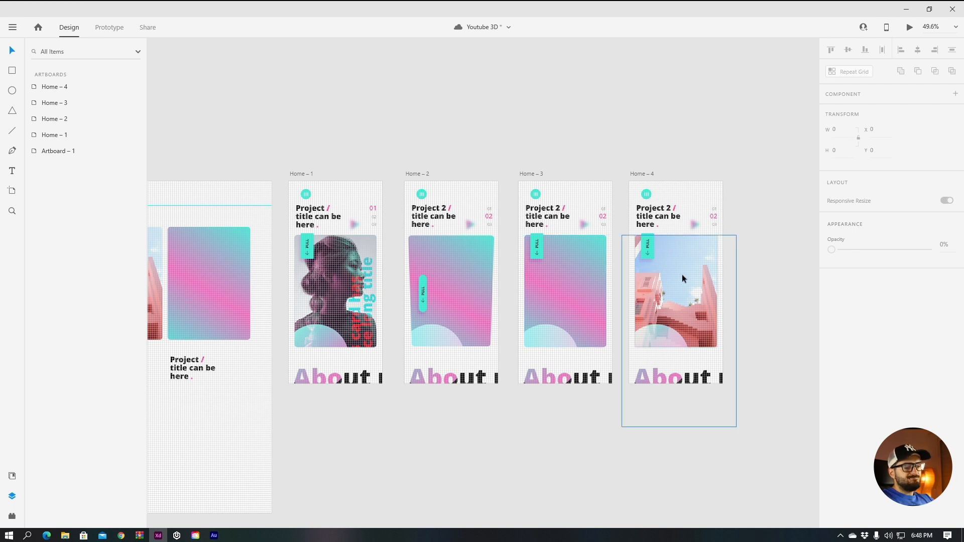
drag(777, 280, 572, 278)
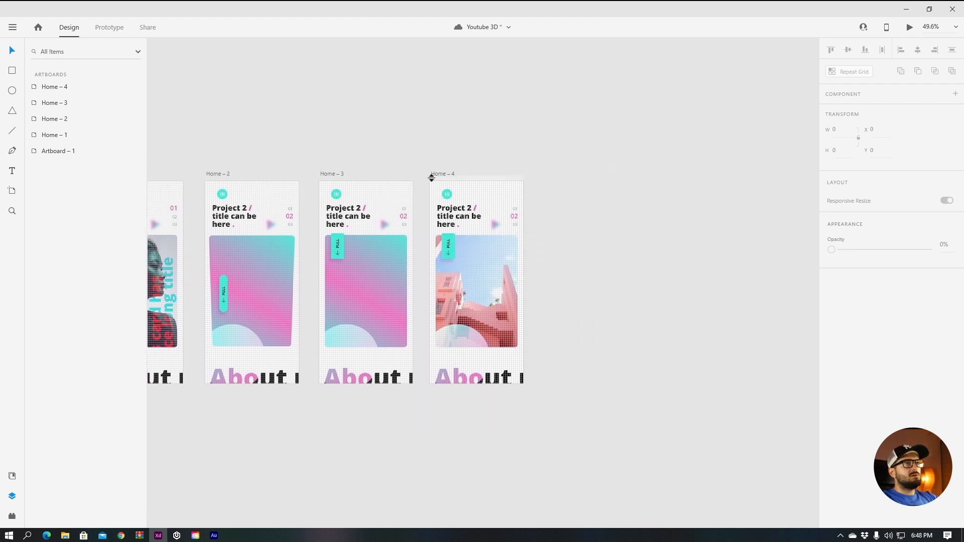
click(332, 173)
scroll(438, 247, up, 2)
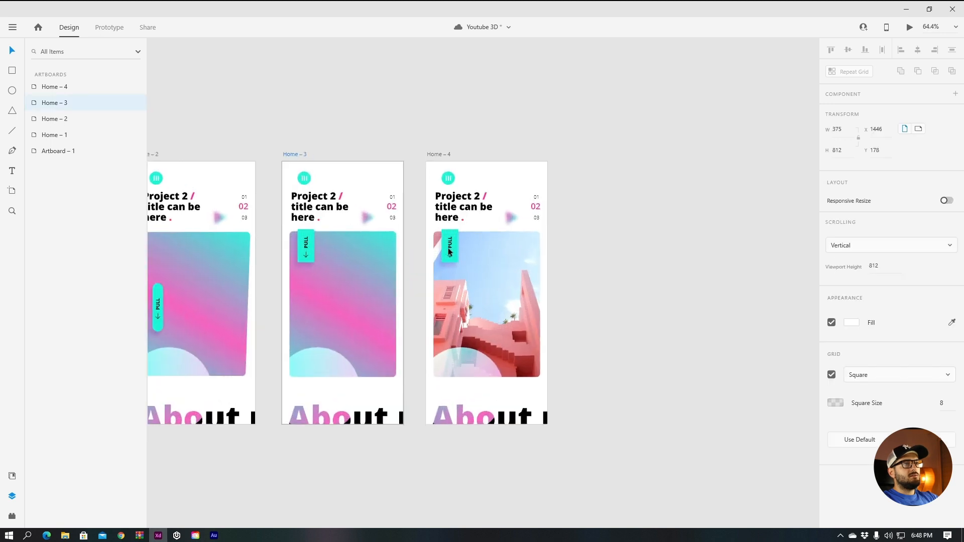
click(449, 249)
key(Delete)
click(379, 139)
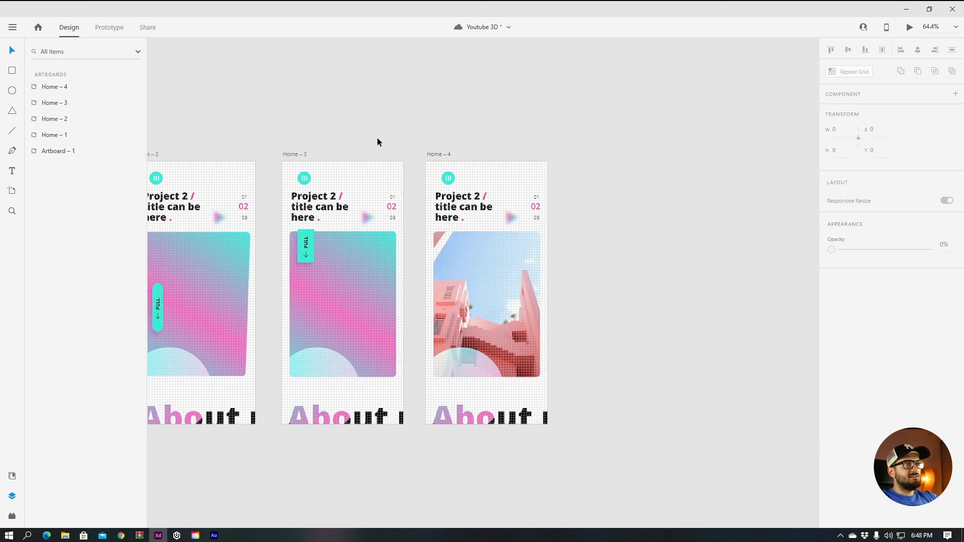
- Copy the lowered, rounded pull group from Home – 2 and paste it onto Home – 4
drag(344, 143, 420, 129)
click(235, 301)
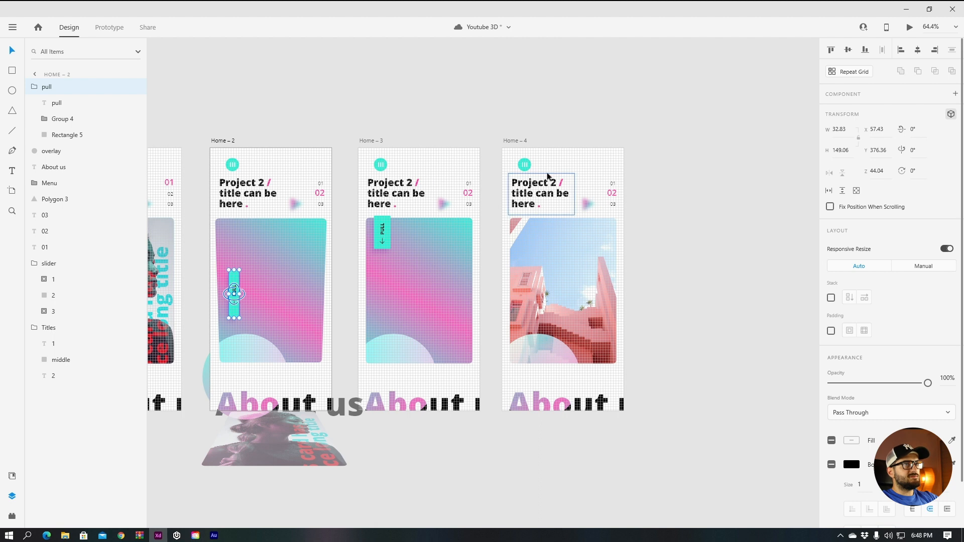
click(518, 142)
key(ctrl+v)
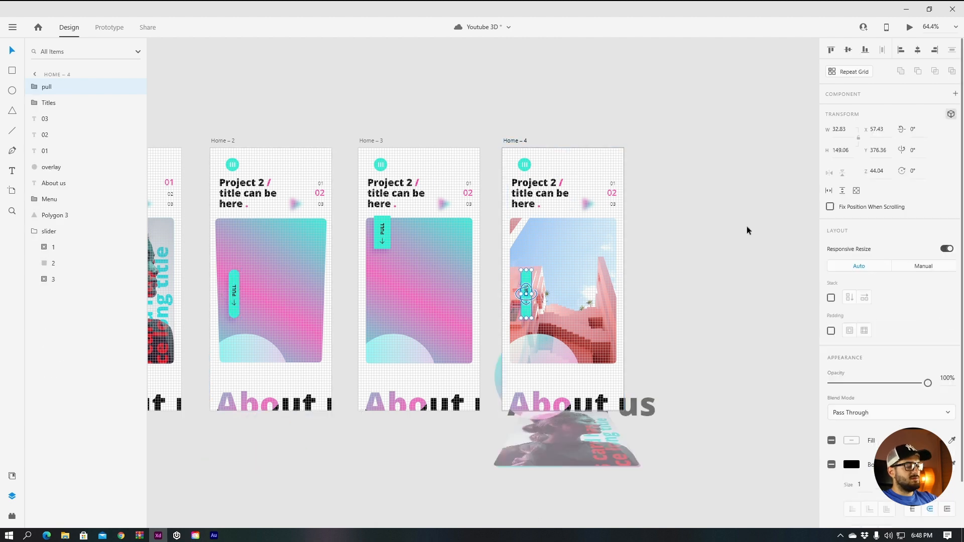
click(760, 233)
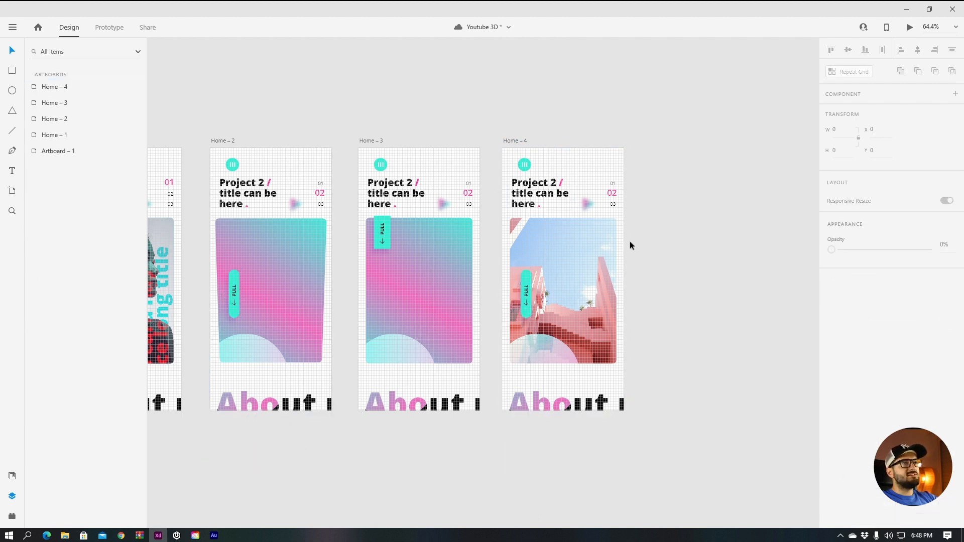
- Link the pull group on Home – 3 to Home – 4 with a Drag trigger and Auto-Animate
click(383, 231)
key(ctrl+Tab)
drag(393, 233, 525, 289)
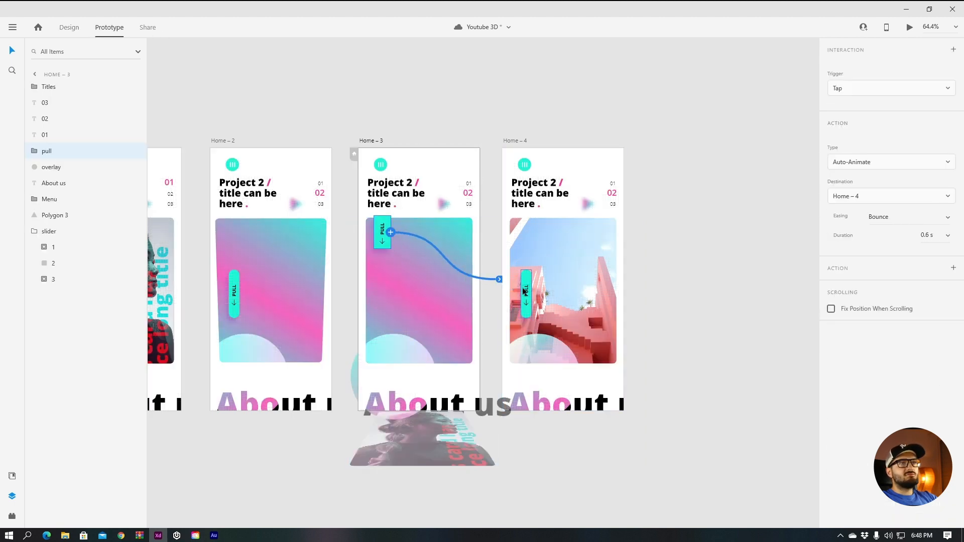
click(869, 90)
click(845, 109)
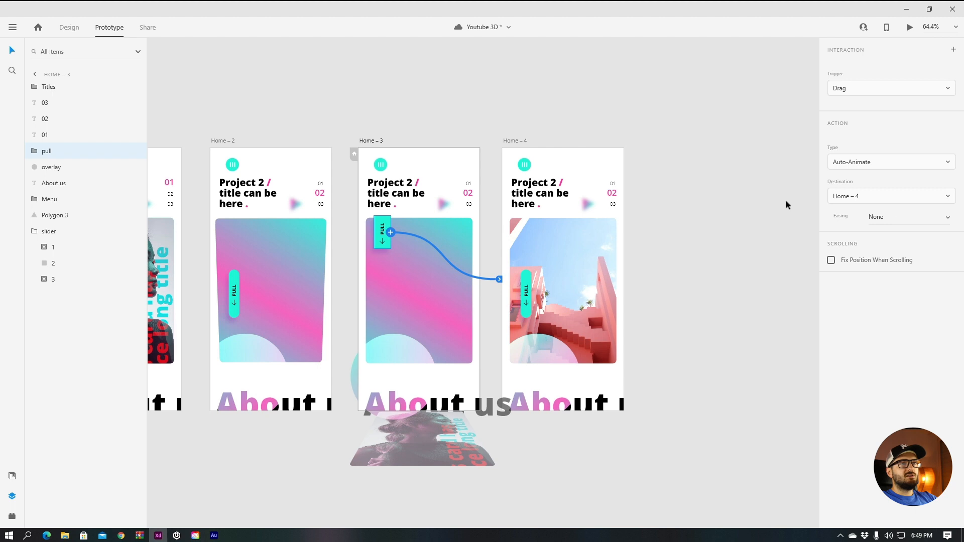
- Preview the prototype from Home – 3 and test the pull interaction that flips the gradient card down
click(373, 142)
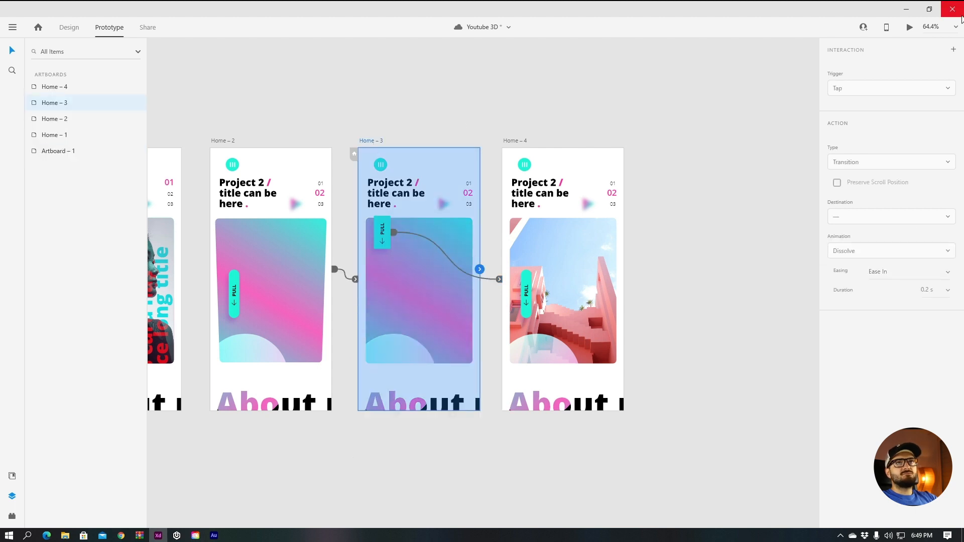
click(909, 27)
drag(95, 30, 497, 41)
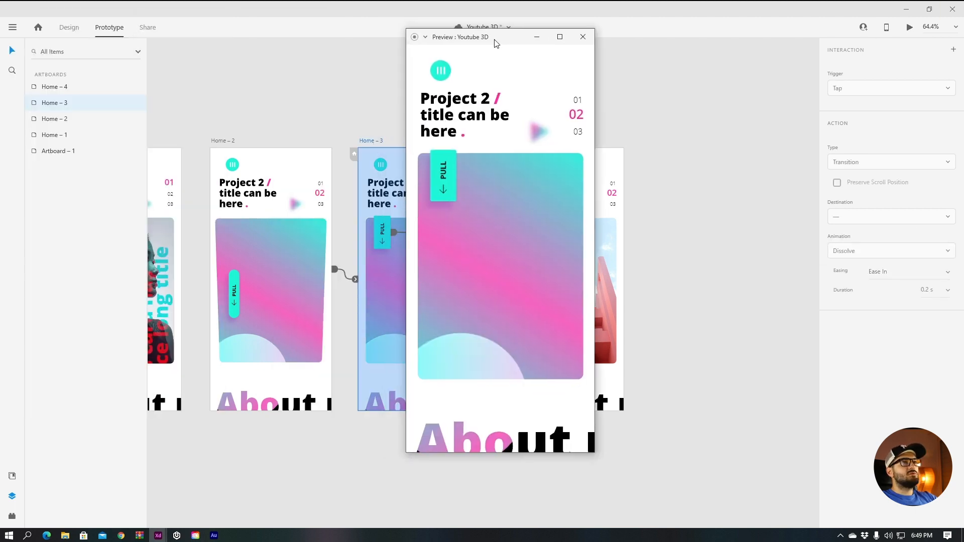
drag(456, 171, 452, 209)
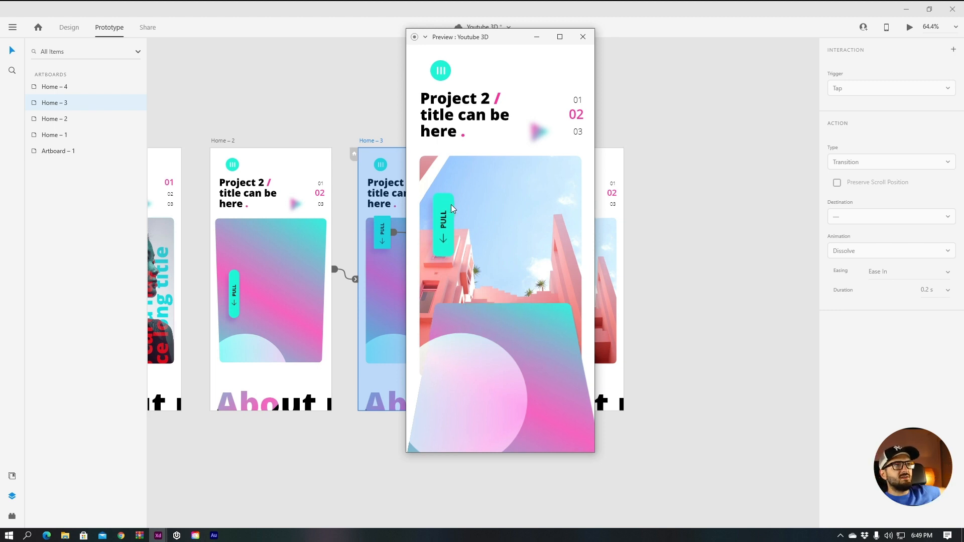
mouse_move(451, 203)
mouse_down()
mouse_move(446, 285)
mouse_move(452, 179)
mouse_move(455, 228)
mouse_move(465, 194)
mouse_move(466, 210)
mouse_up()
drag(473, 186, 515, 181)
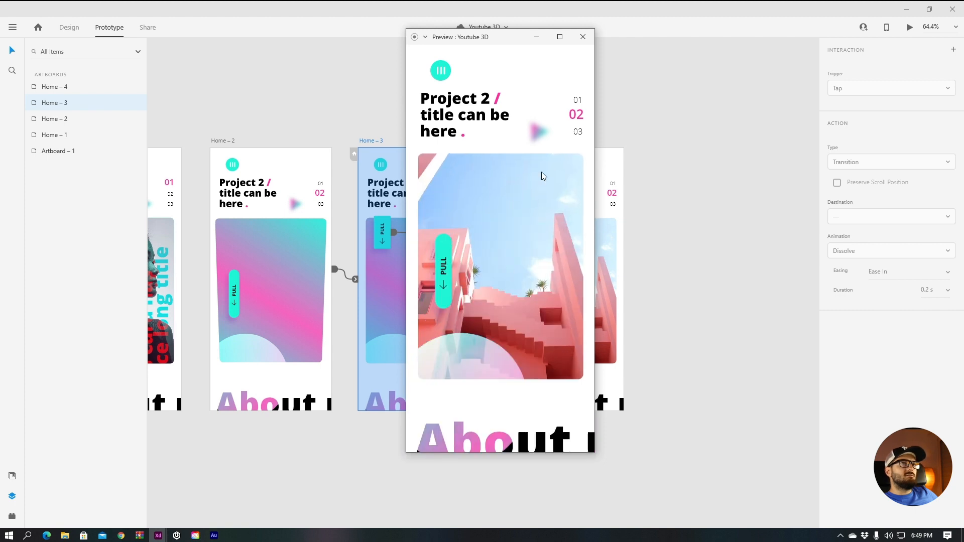
click(591, 45)
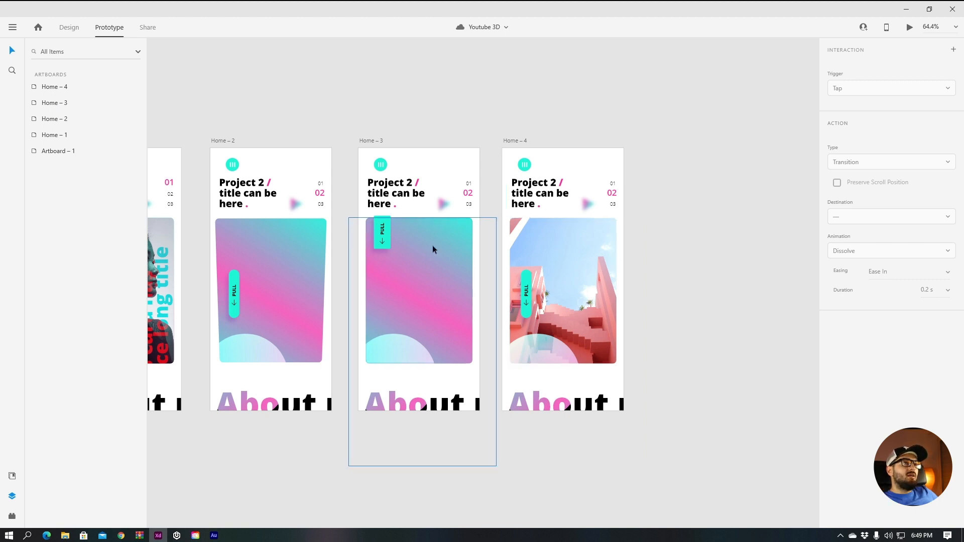
- Try a Z position of 20 for slider card 3 on Home – 3
double_click(577, 262)
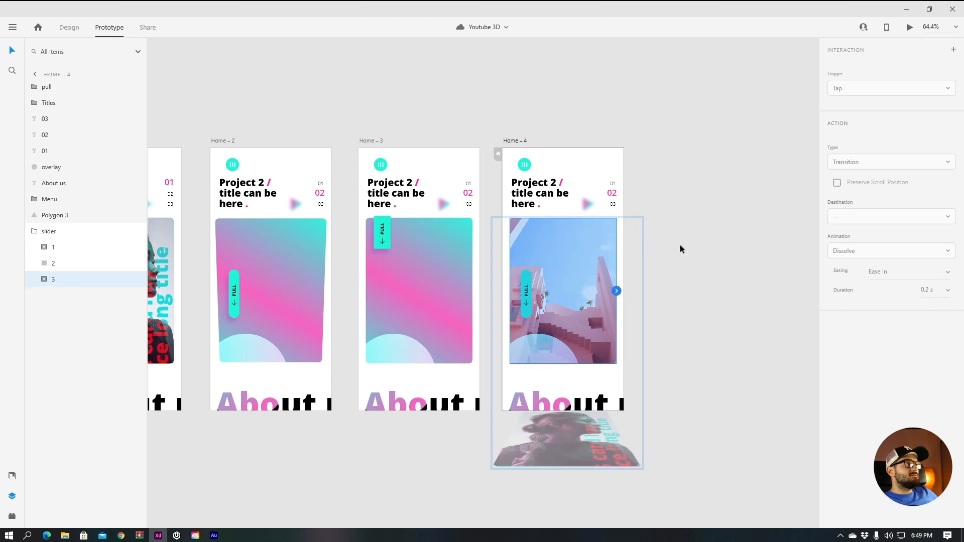
click(435, 258)
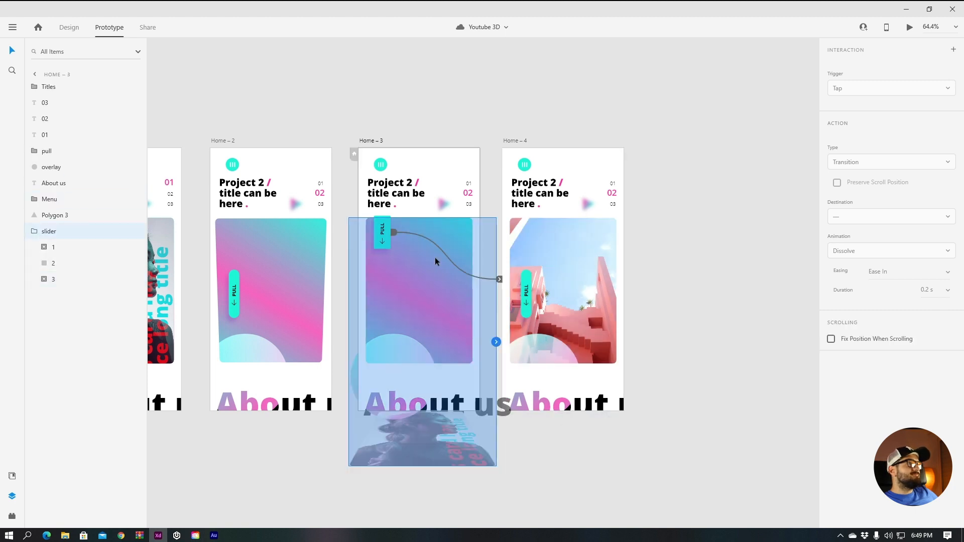
click(72, 277)
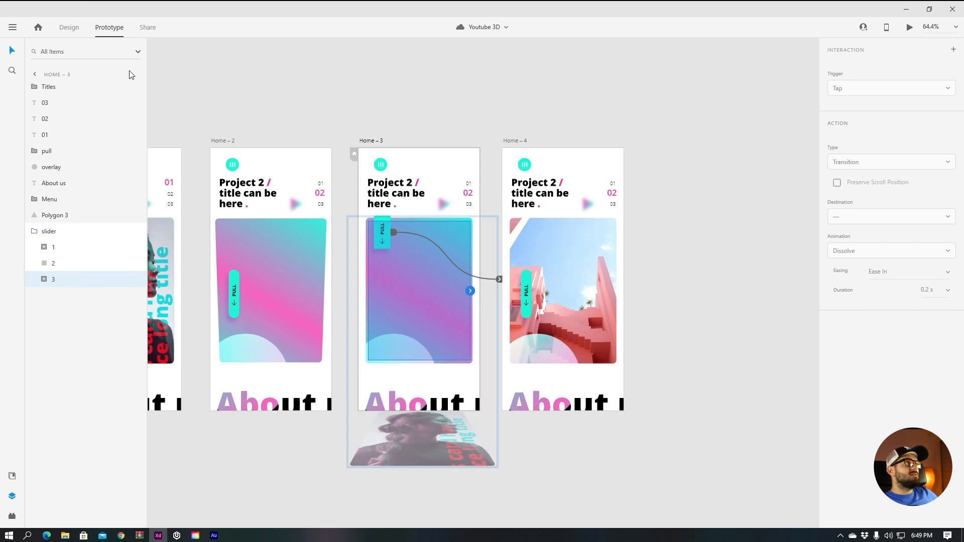
click(71, 28)
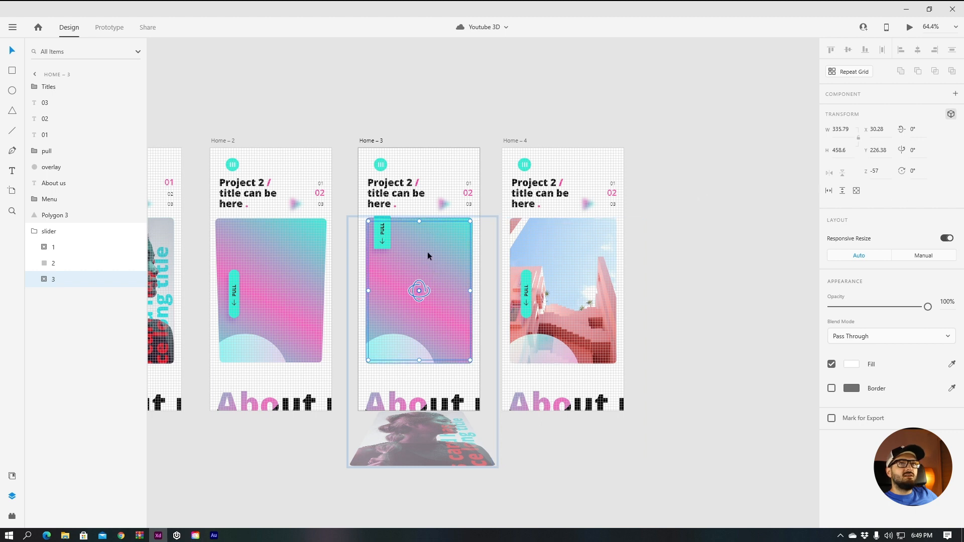
double_click(875, 172)
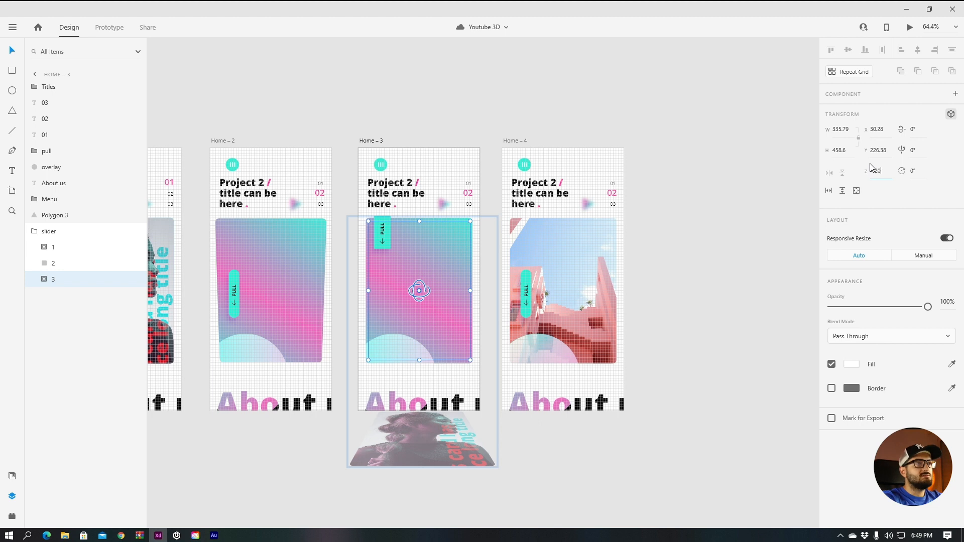
key(Return)
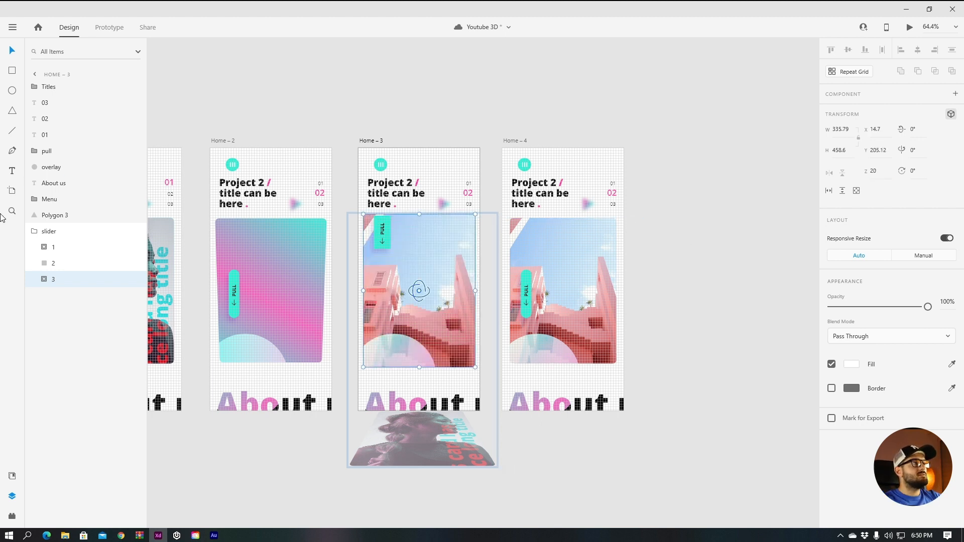
- Set the Z position of slider card 3 on Home – 3 to -20
click(53, 265)
click(55, 280)
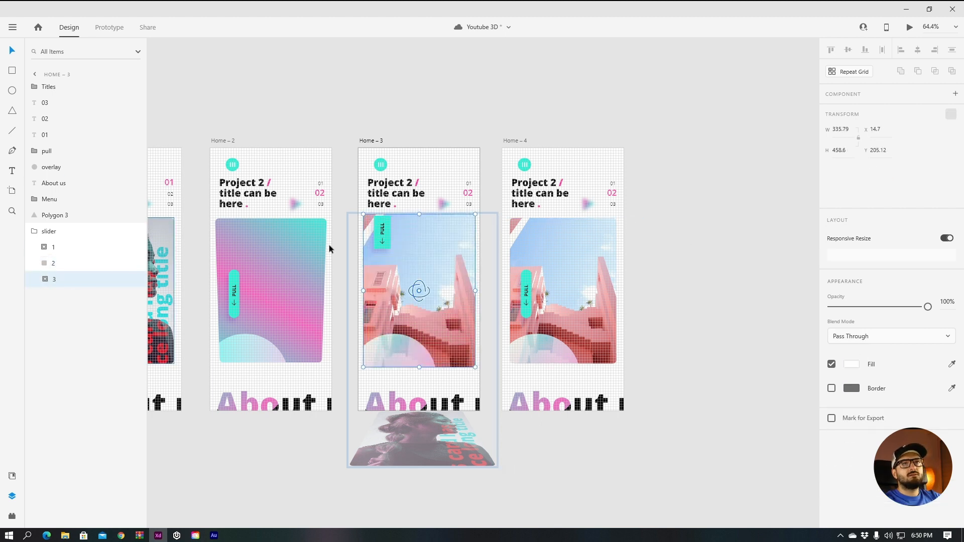
click(872, 172)
click(872, 171)
text(-20)
key(Return)
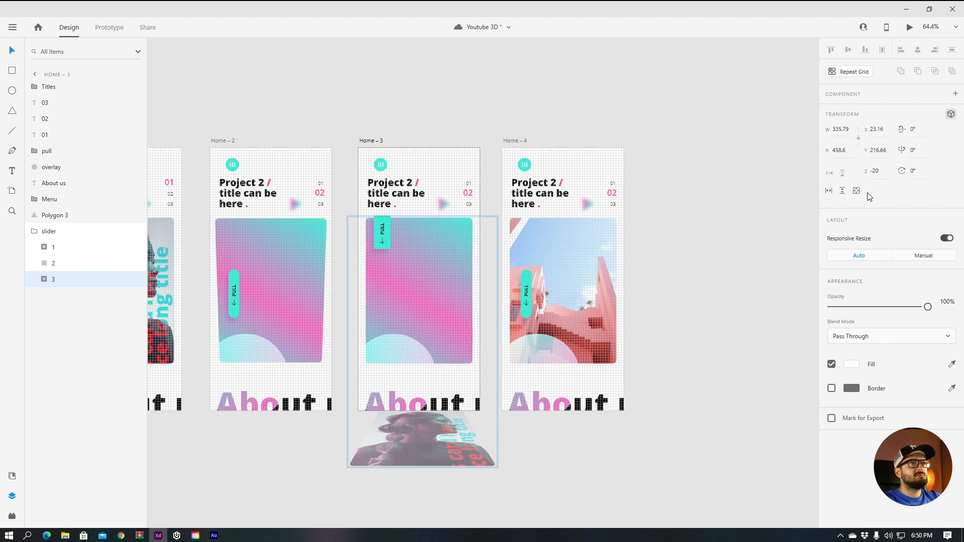
- Preview the prototype from Home – 3 again and check how the third card appears during the pull
click(586, 258)
click(655, 244)
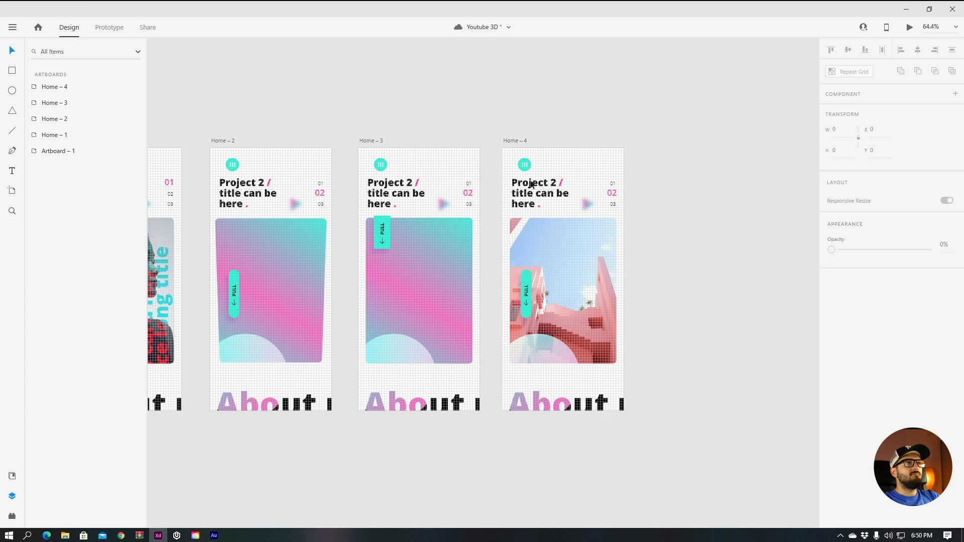
click(384, 140)
click(909, 27)
click(42, 152)
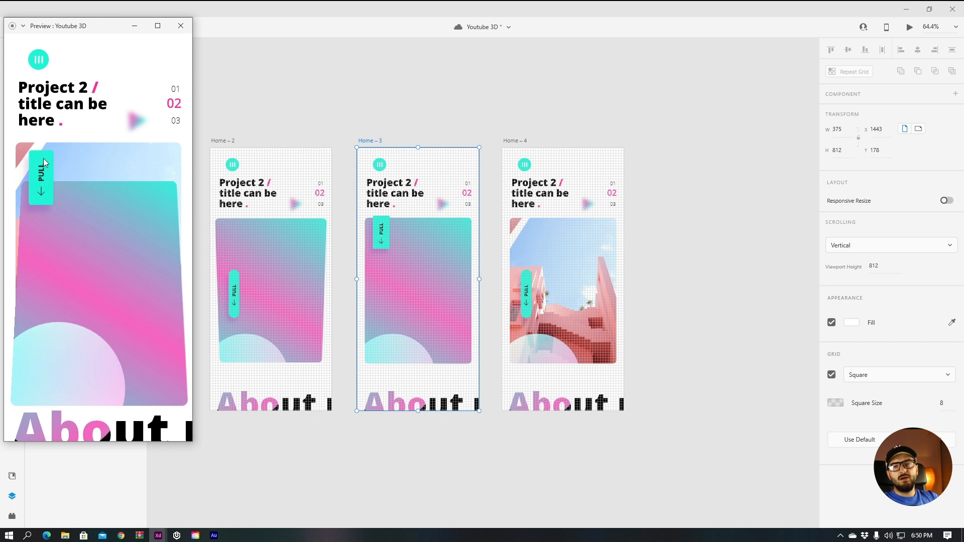
click(181, 26)
click(679, 162)
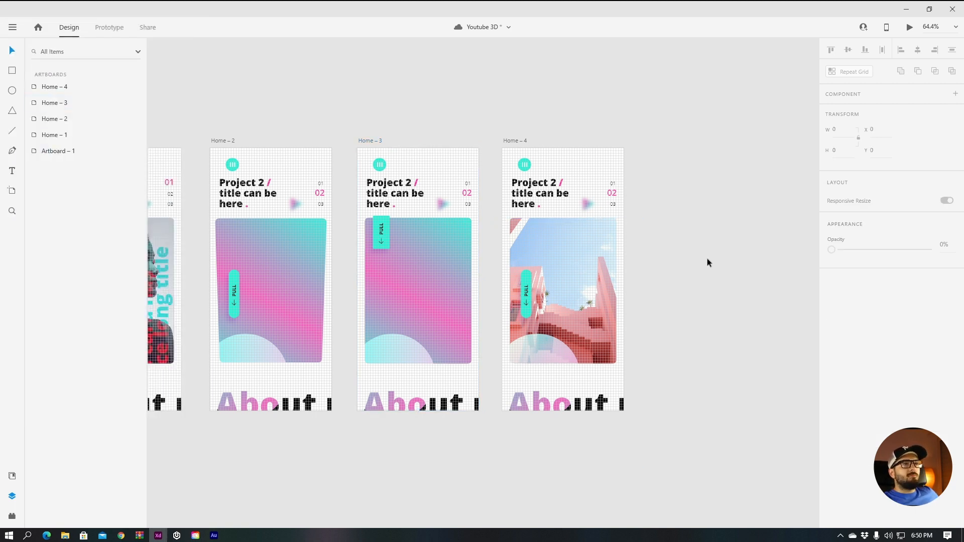
- Tilt slider card 3 on Home – 4 about -6° around its X axis
double_click(542, 232)
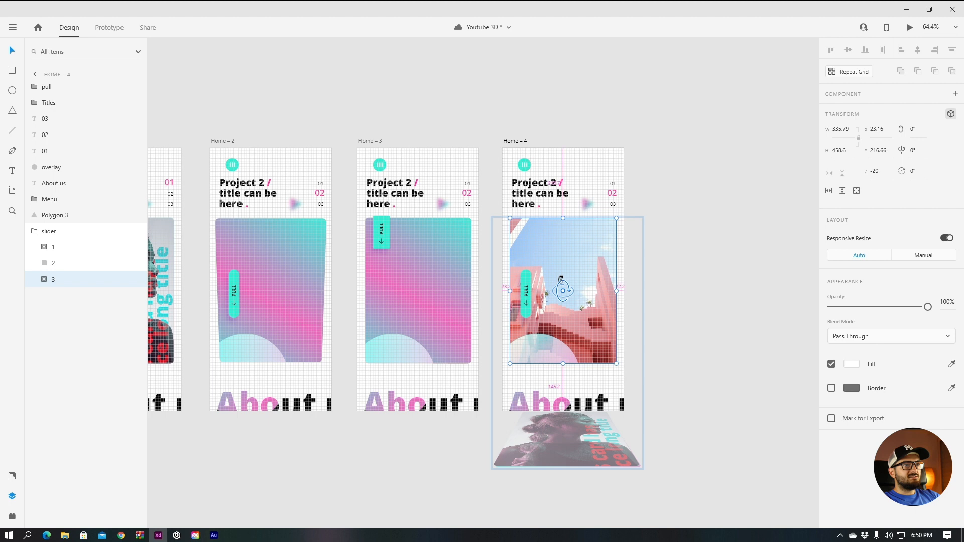
scroll(561, 279, up, 2)
drag(561, 285, 560, 289)
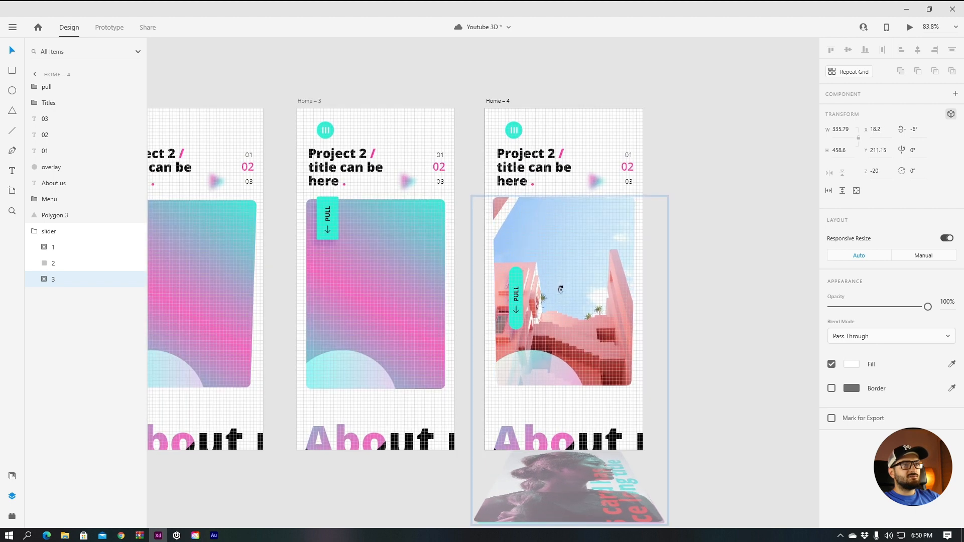
- Duplicate the Home – 4 artboard and place the copy beside it, after the last artboard in the row
click(504, 100)
drag(495, 100, 688, 115)
scroll(671, 71, right, 5)
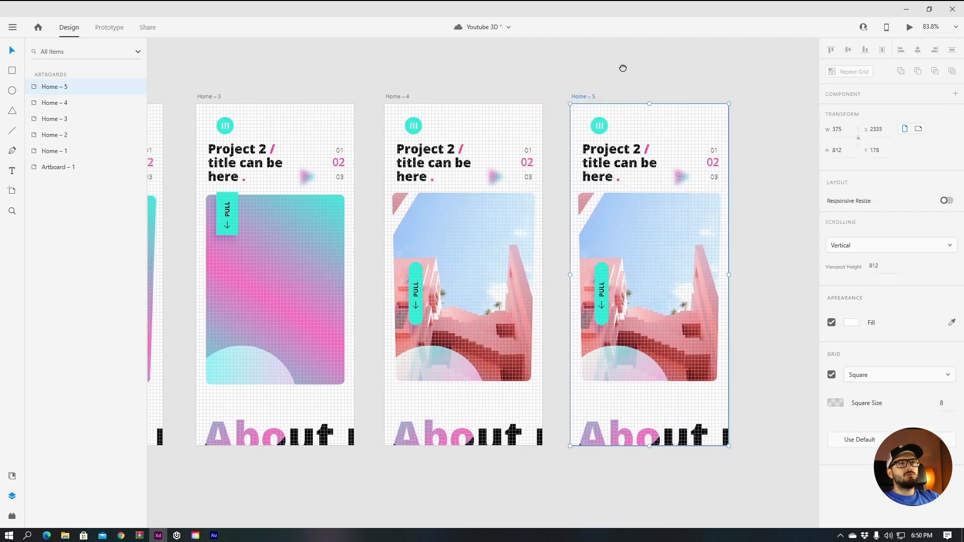
- Rotate slider card 3 on Home – 5 back to 0° around its X axis so it lies flat
click(626, 221)
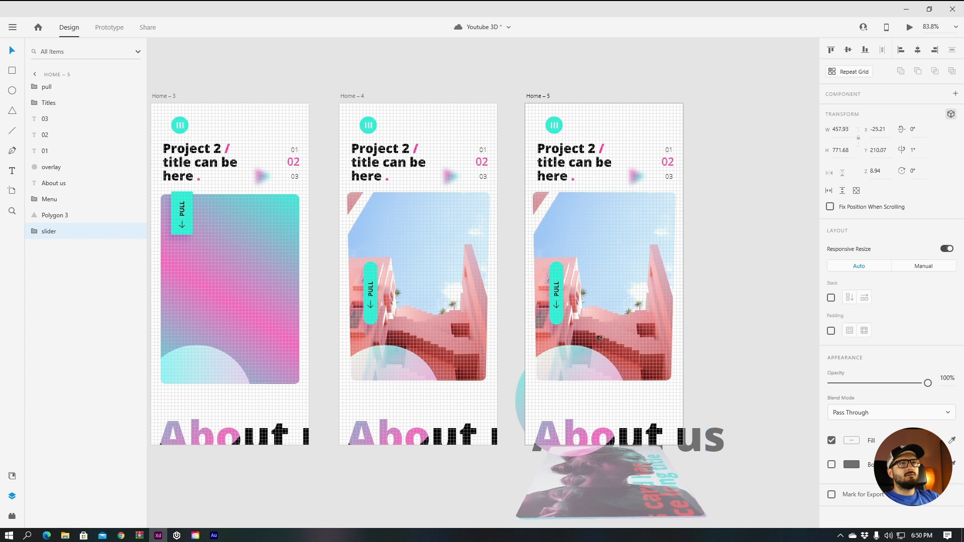
double_click(611, 320)
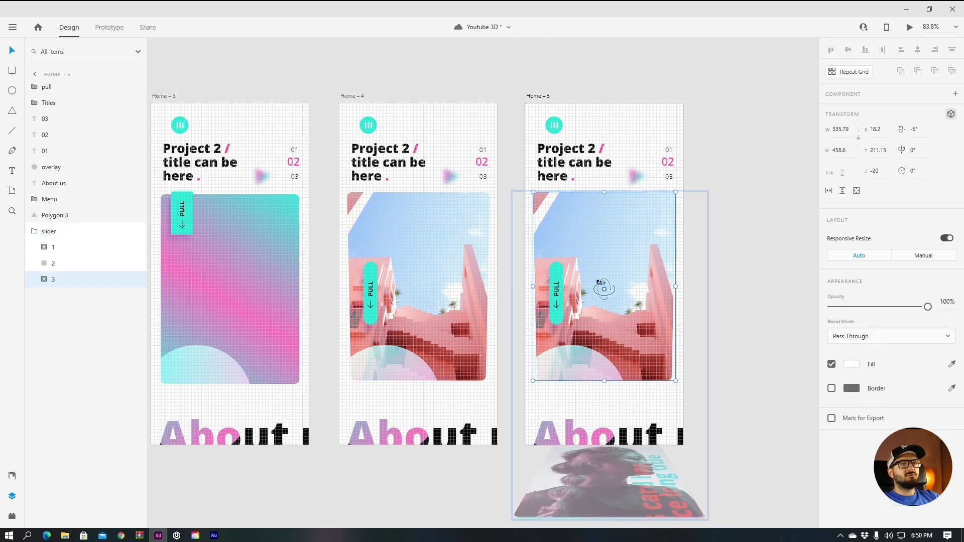
drag(599, 281, 603, 271)
key(ctrl+z)
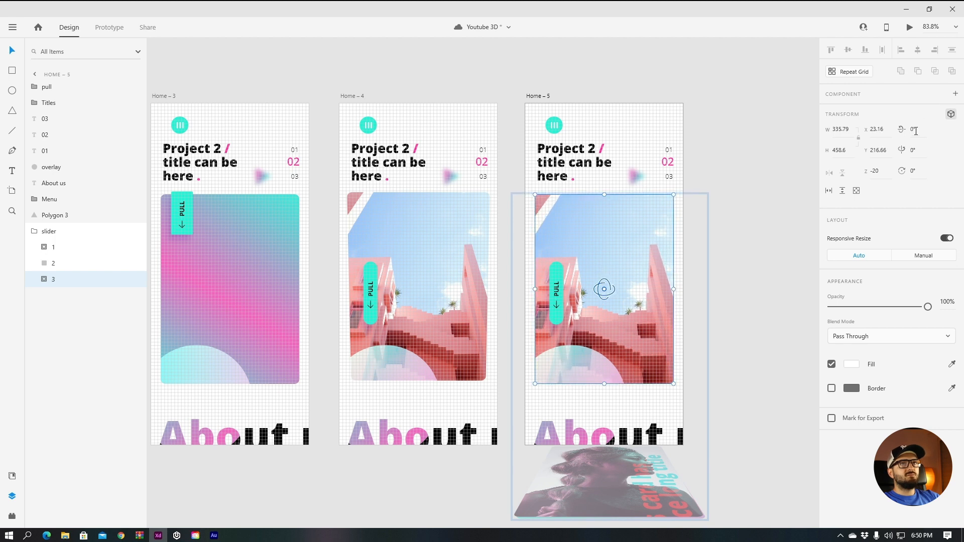
click(658, 99)
scroll(610, 115, down, 3)
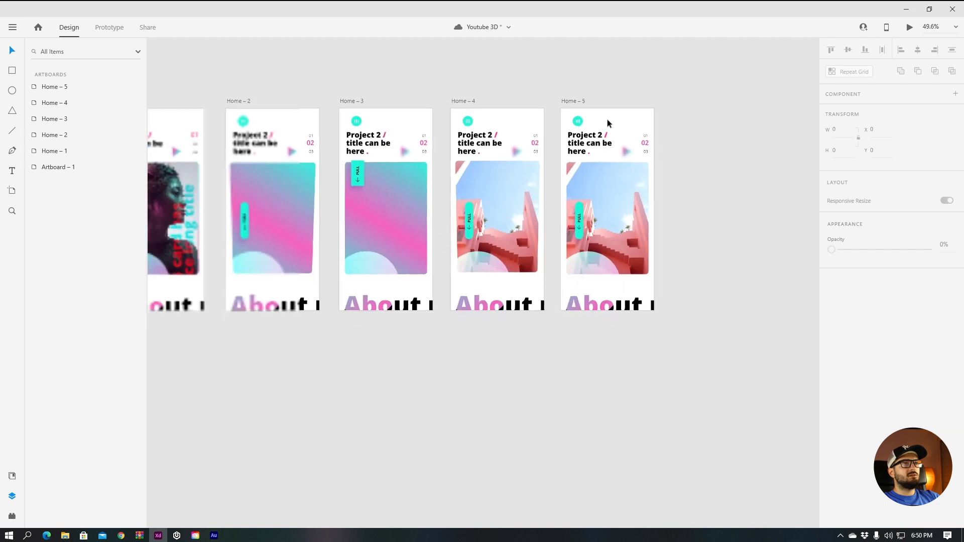
- Replace the lowered pull group on Home – 5 with a copy of the raised pull group from Home – 3
scroll(508, 170, up, 2)
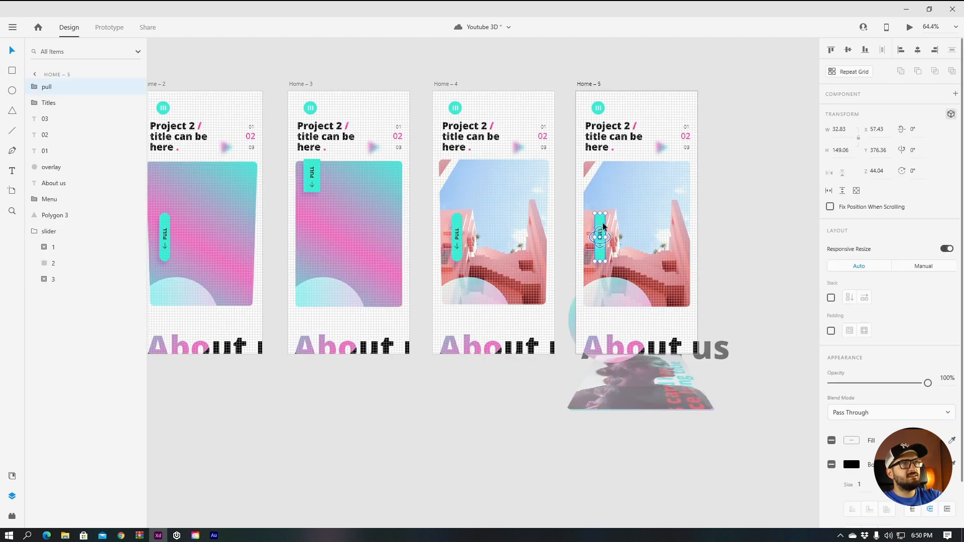
click(312, 175)
key(ctrl+c)
key(ctrl+v)
click(756, 173)
scroll(777, 196, down, 1)
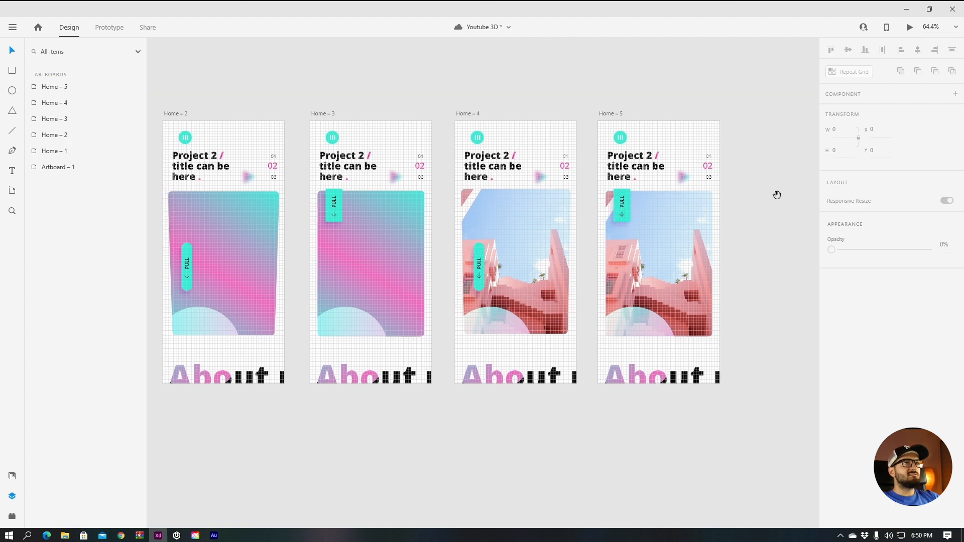
- Link the Home – 4 artboard to Home – 5 with a Time trigger, 0 s delay and Auto-Animate
scroll(462, 112, down, 3)
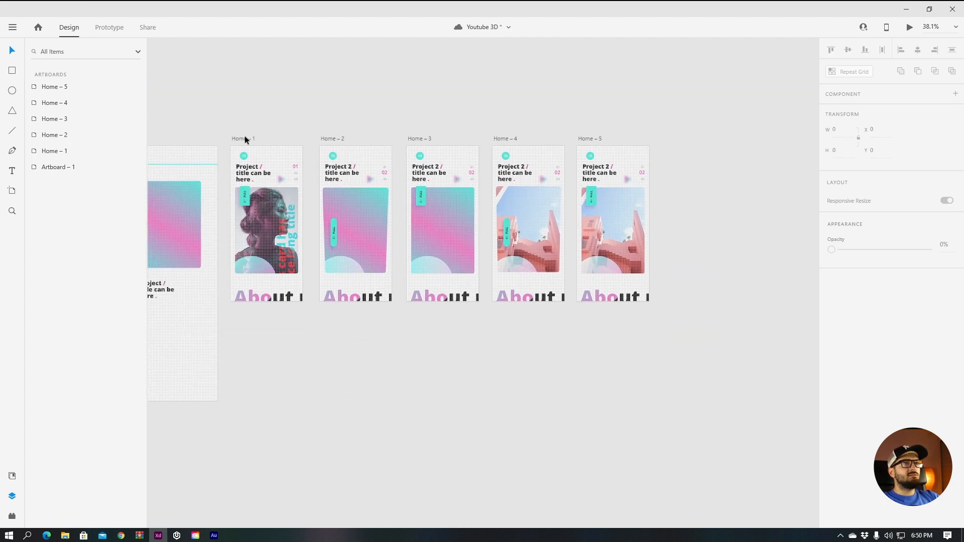
scroll(522, 149, up, 2)
click(487, 135)
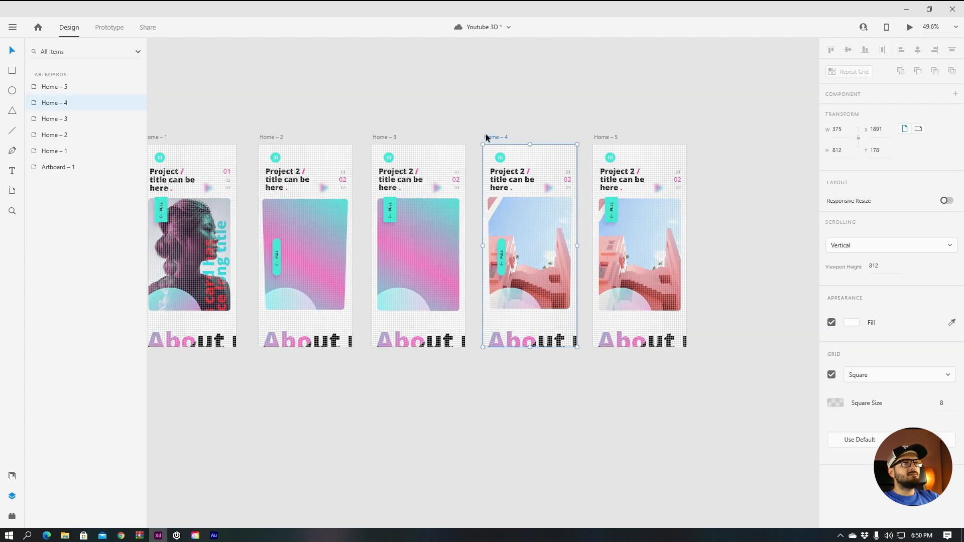
click(114, 32)
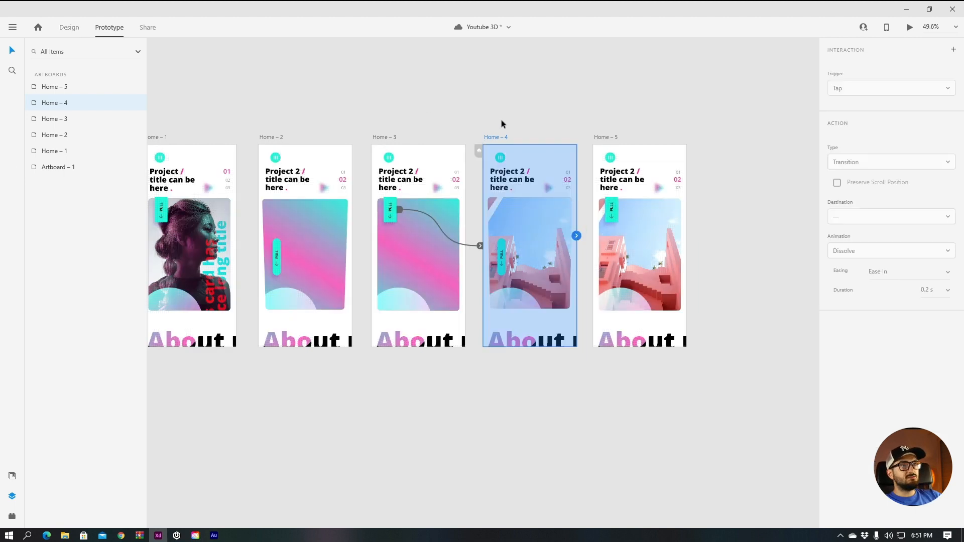
drag(577, 236, 623, 241)
click(874, 90)
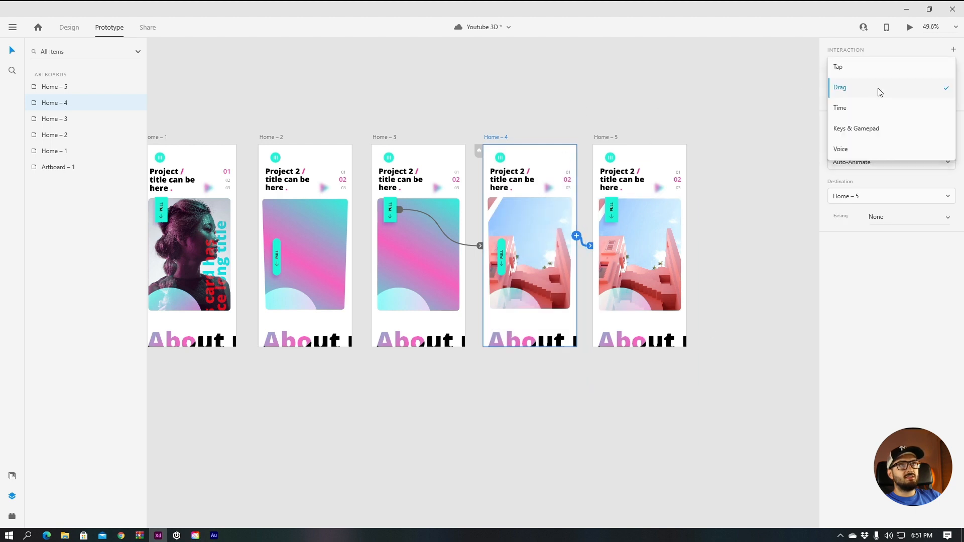
click(901, 112)
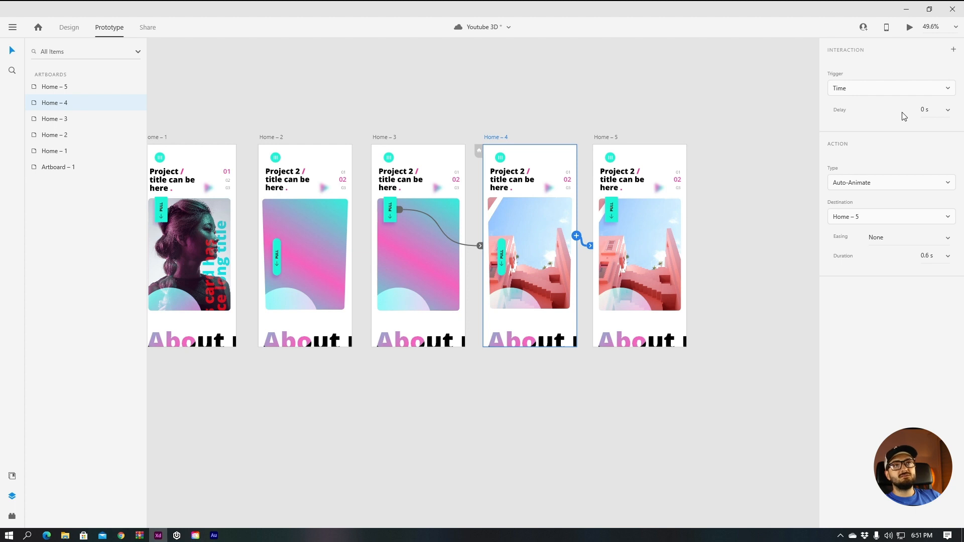
- Set the easing of the timed Home – 4 to Home – 5 transition to Bounce
click(948, 239)
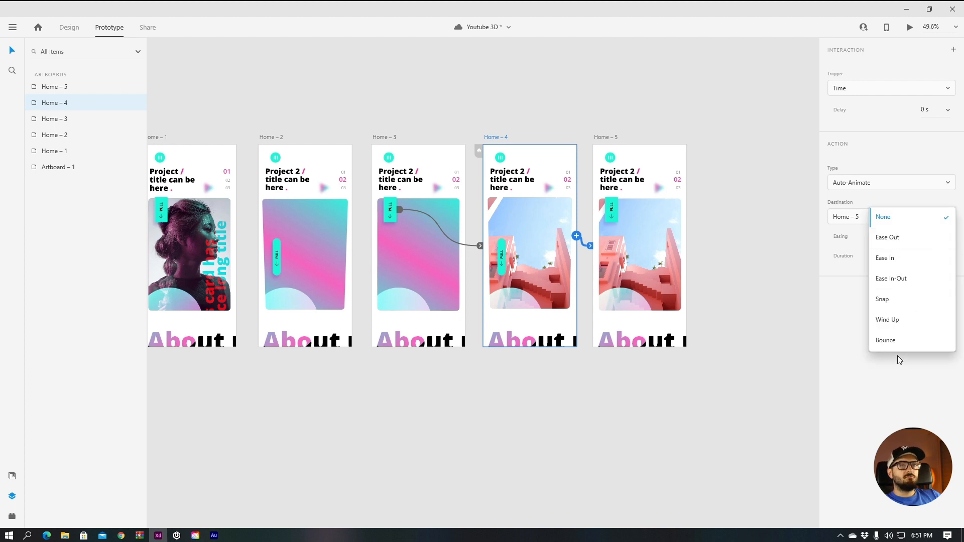
click(903, 344)
click(580, 375)
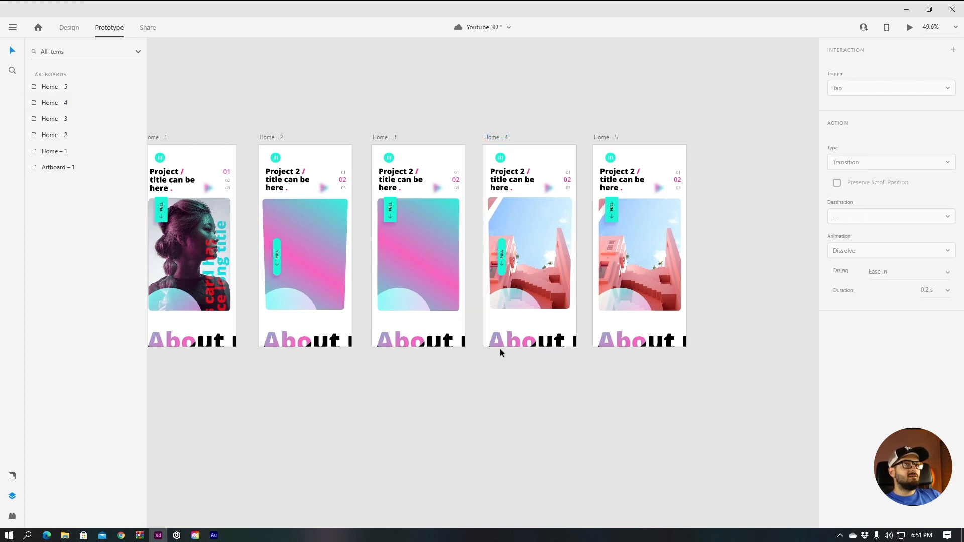
click(495, 136)
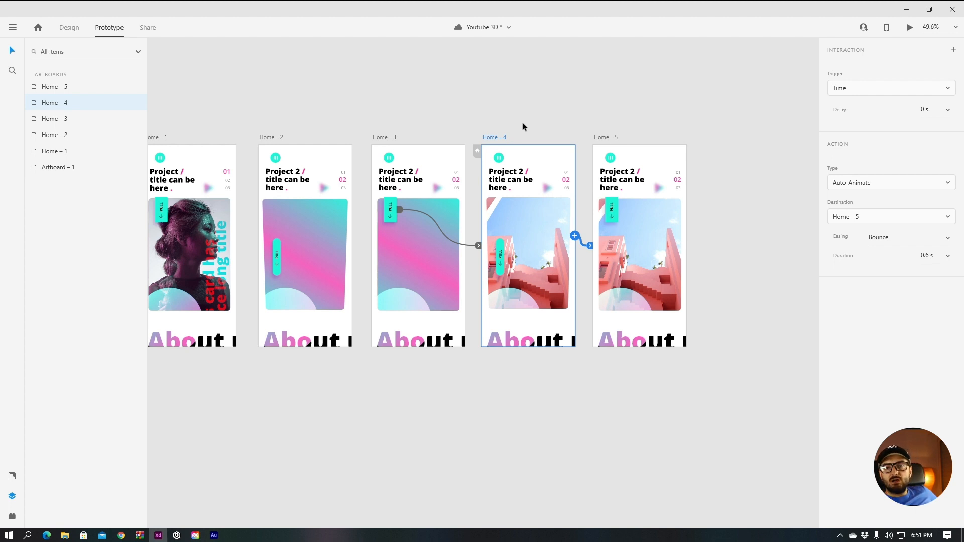
- Save the document and preview the prototype from Home – 1, pulling through the cards to the pink building card
key(ctrl+s)
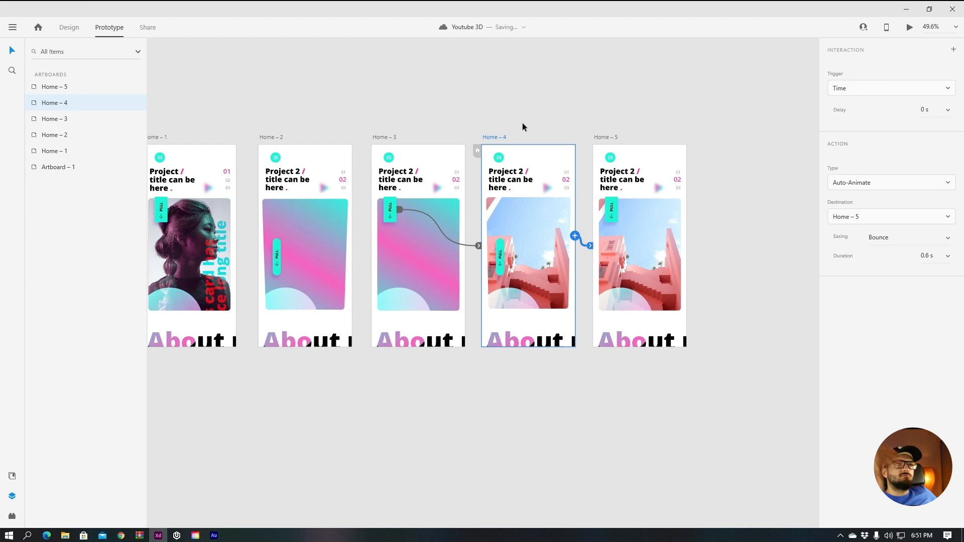
click(391, 137)
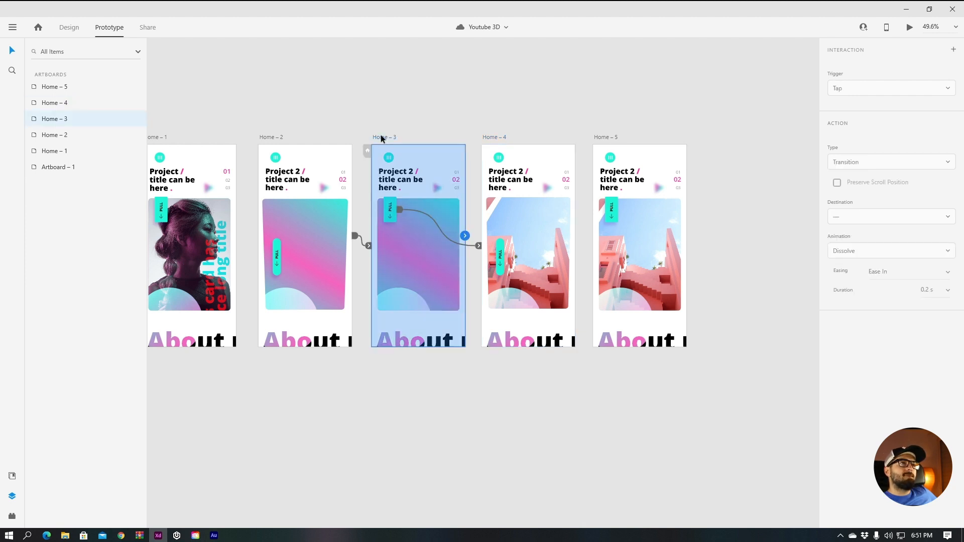
click(186, 118)
click(160, 137)
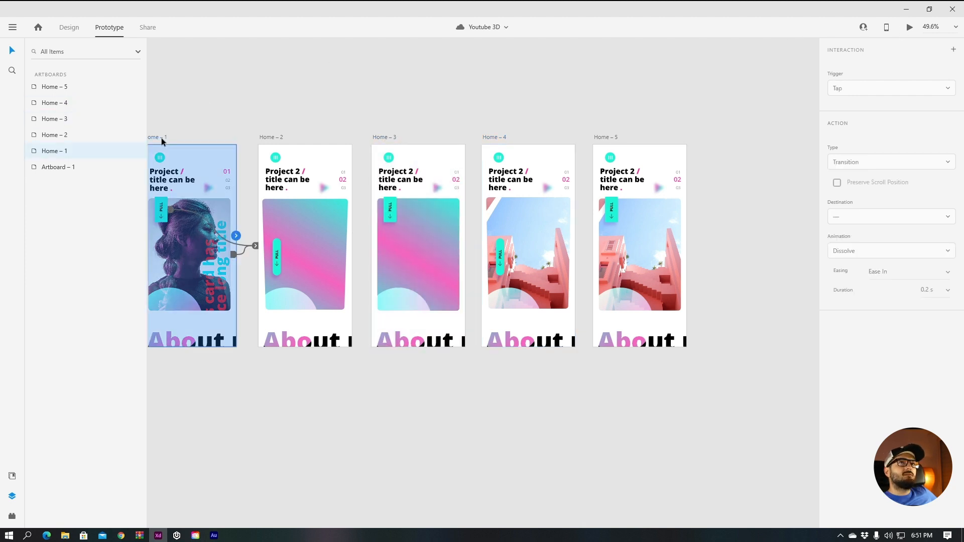
click(910, 25)
drag(90, 24, 530, 74)
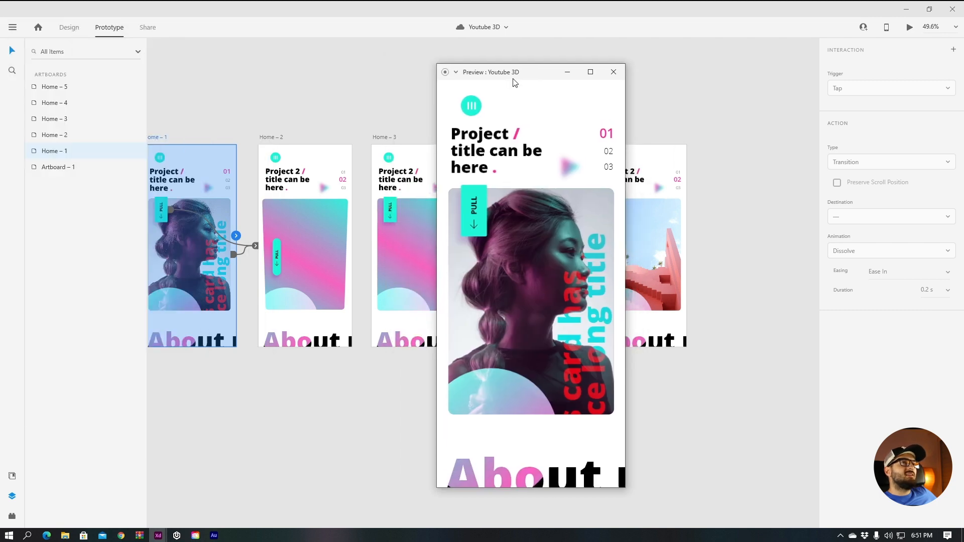
click(484, 198)
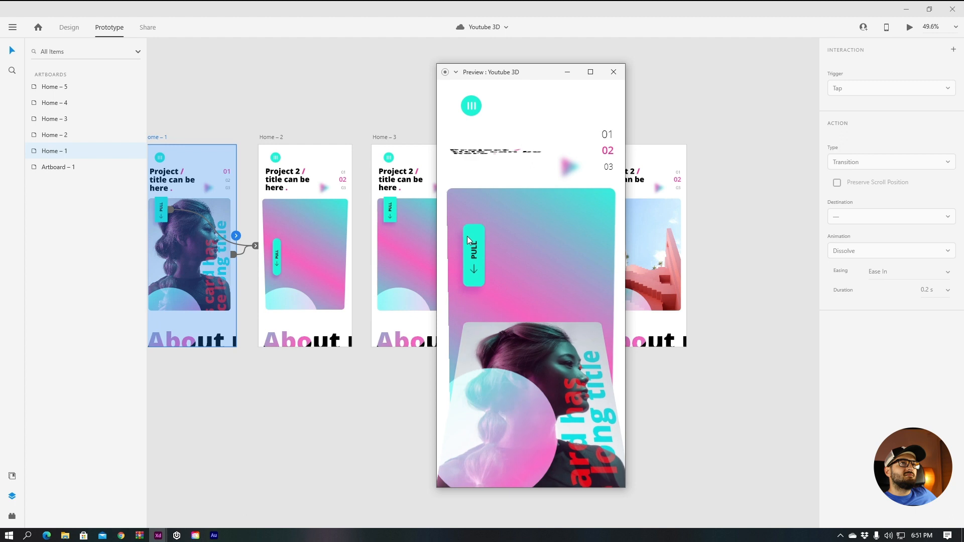
mouse_move(463, 241)
mouse_down()
mouse_move(464, 206)
mouse_move(458, 256)
mouse_up()
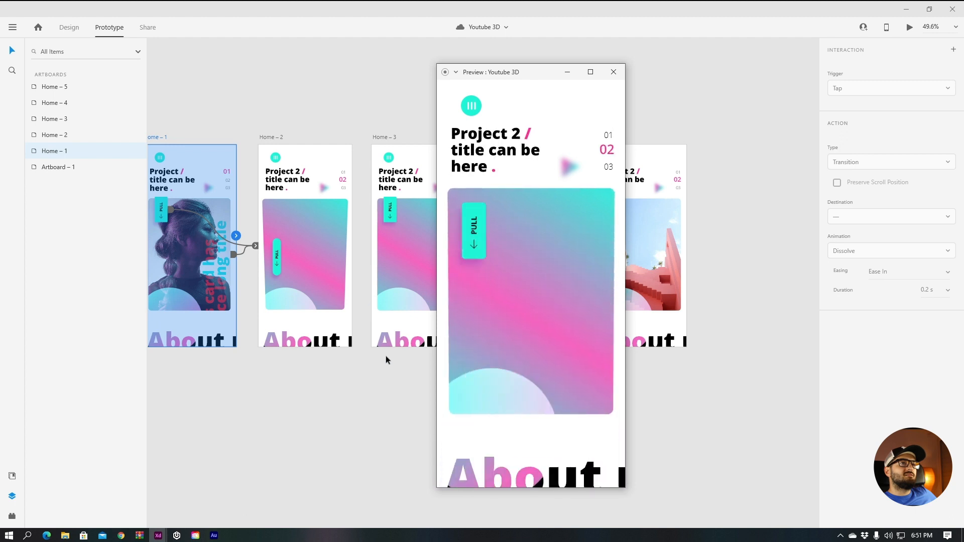
drag(479, 201, 457, 282)
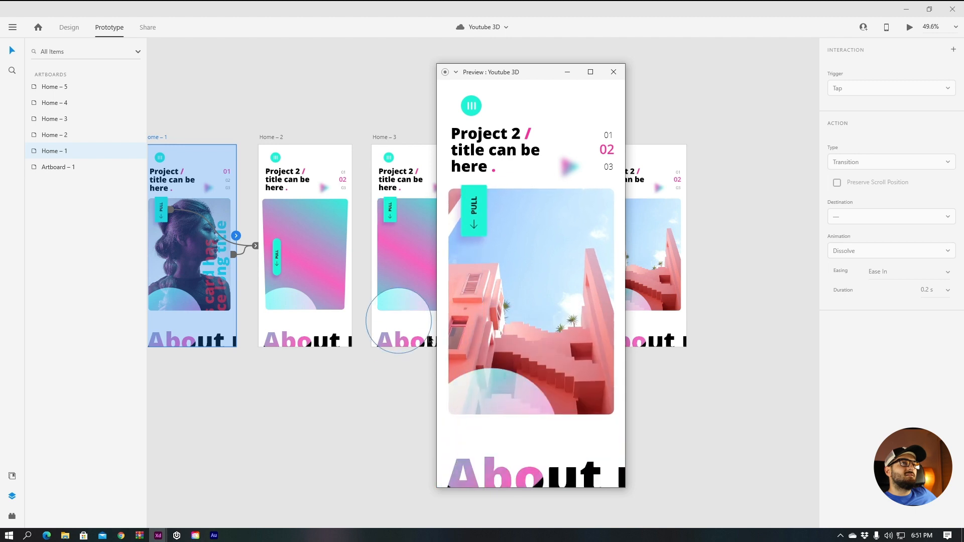
click(614, 72)
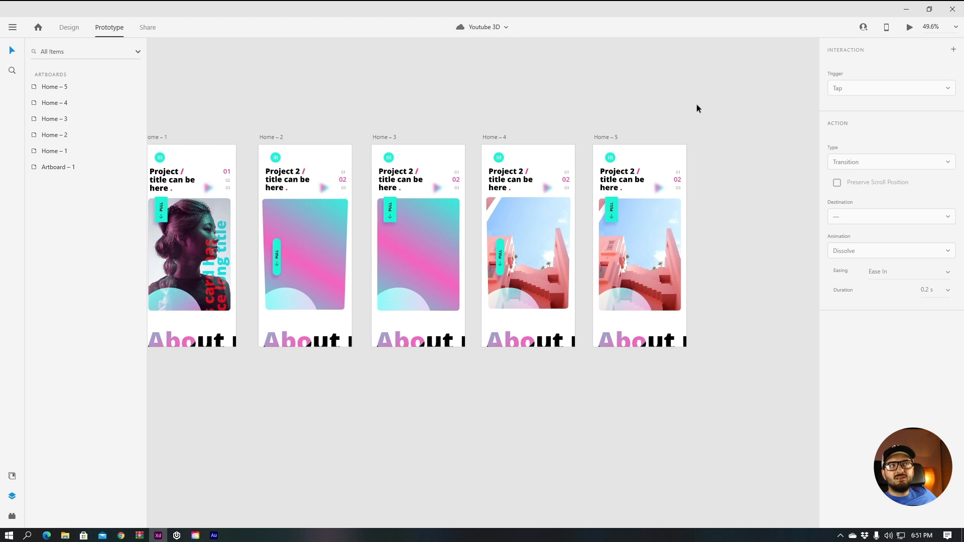
click(528, 176)
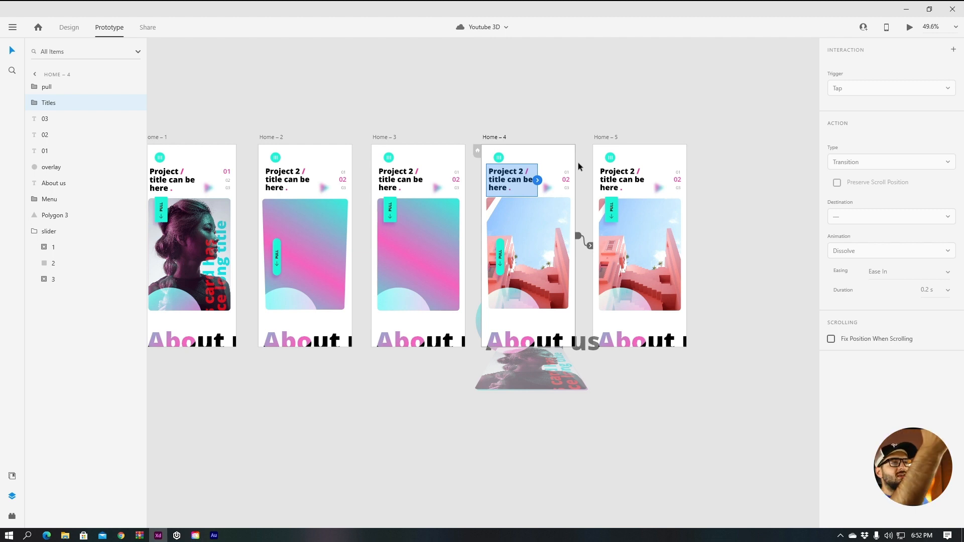
click(475, 46)
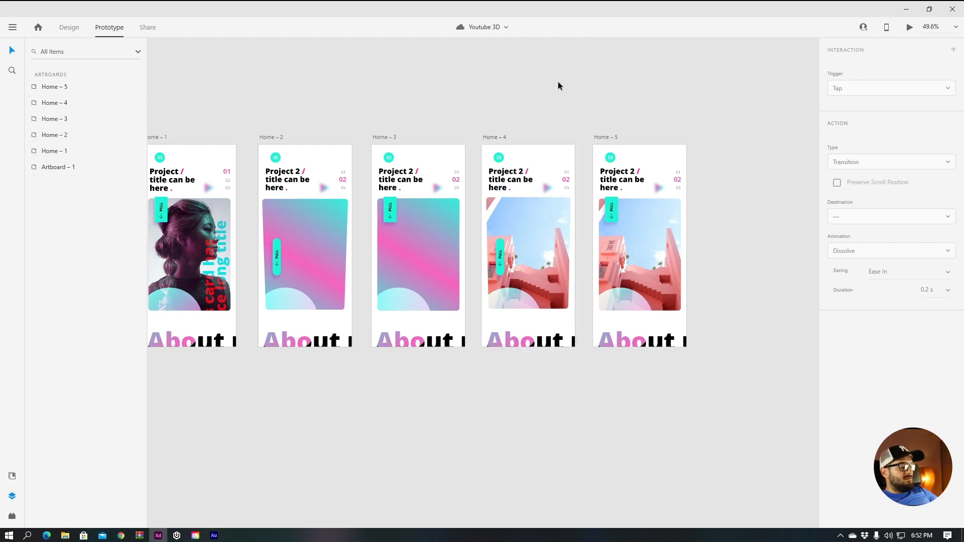
scroll(678, 166, up, 3)
drag(696, 167, 680, 203)
click(714, 203)
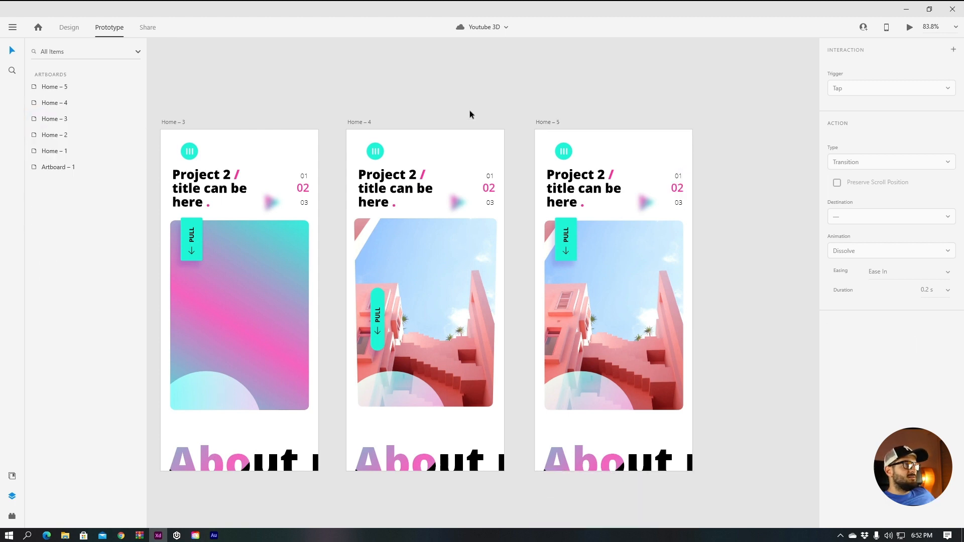
mouse_move(296, 101)
mouse_down()
mouse_move(512, 101)
mouse_move(573, 114)
mouse_move(440, 121)
mouse_up()
drag(601, 108, 459, 111)
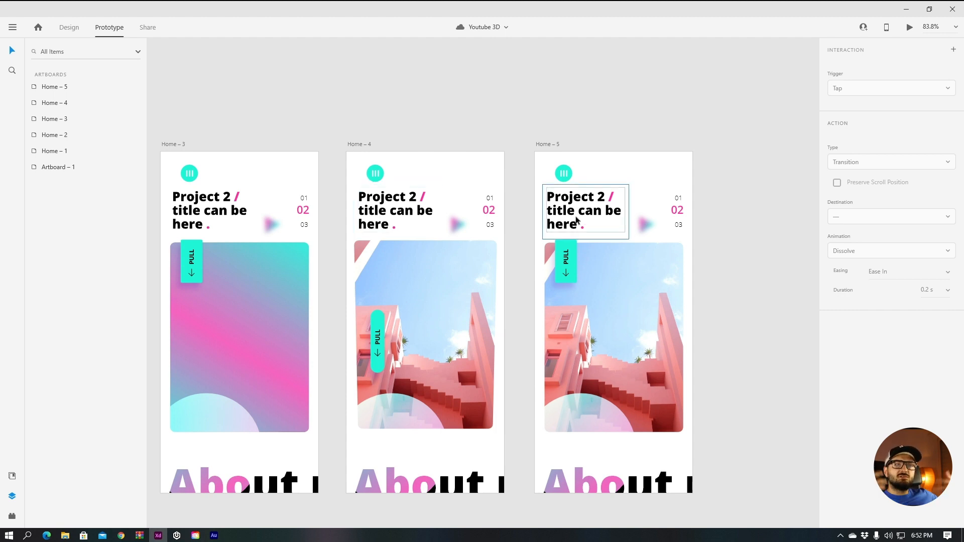
click(407, 220)
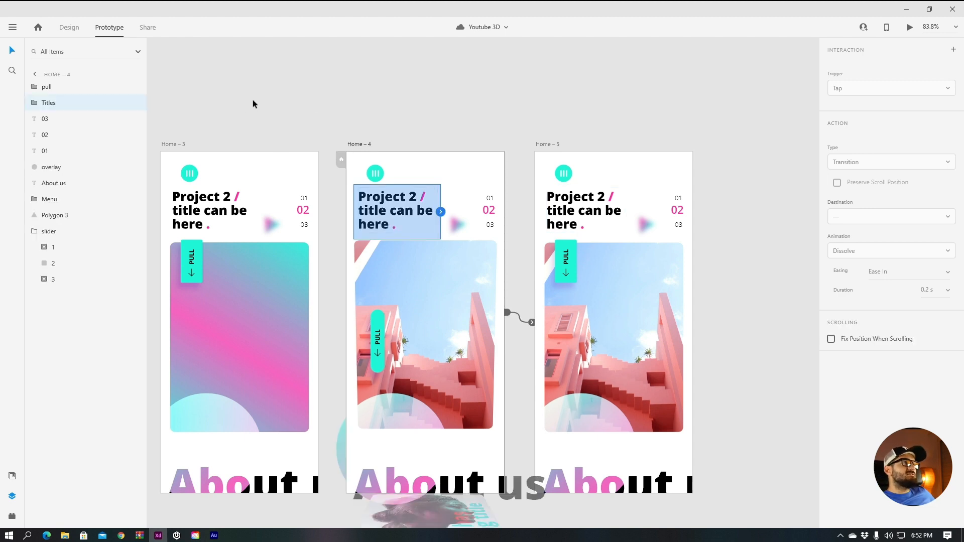
click(365, 128)
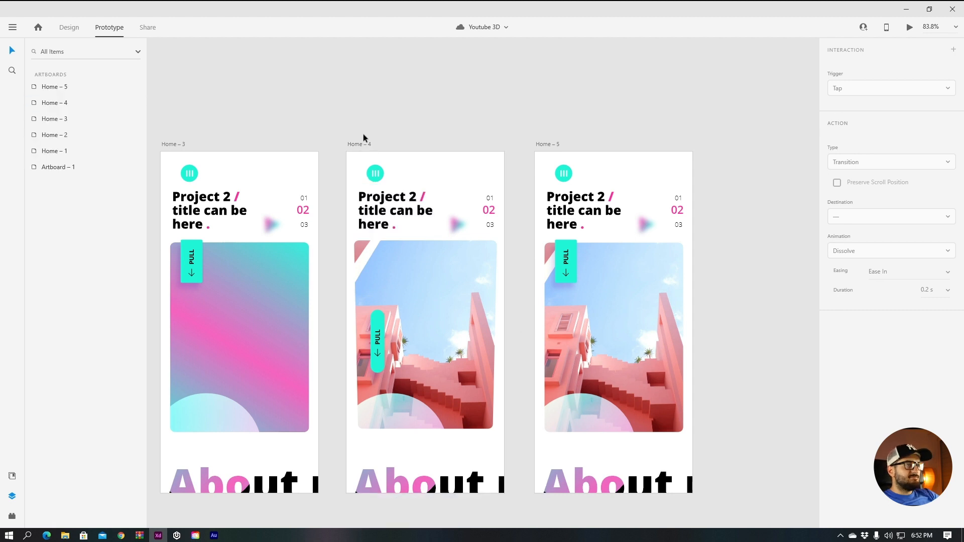
scroll(364, 134, down, 2)
drag(345, 119, 463, 114)
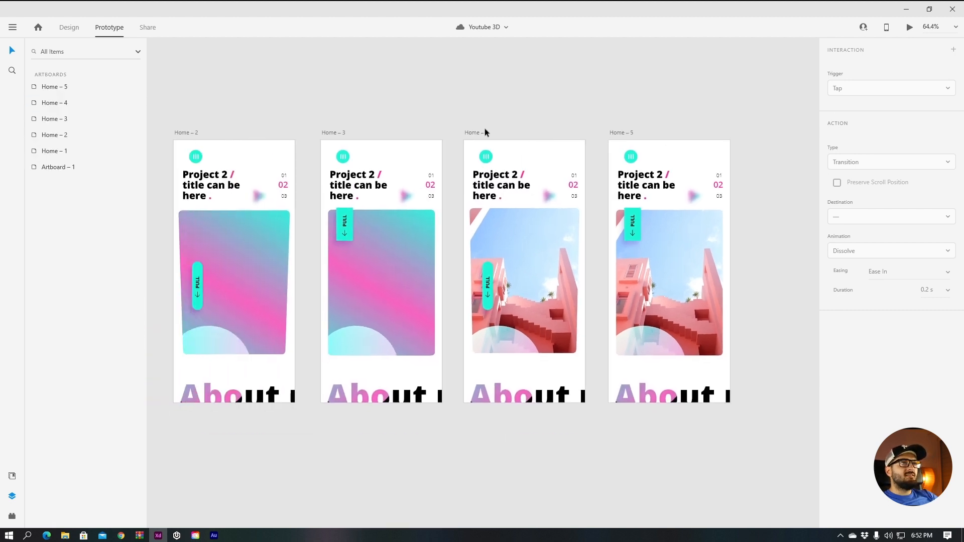
click(477, 133)
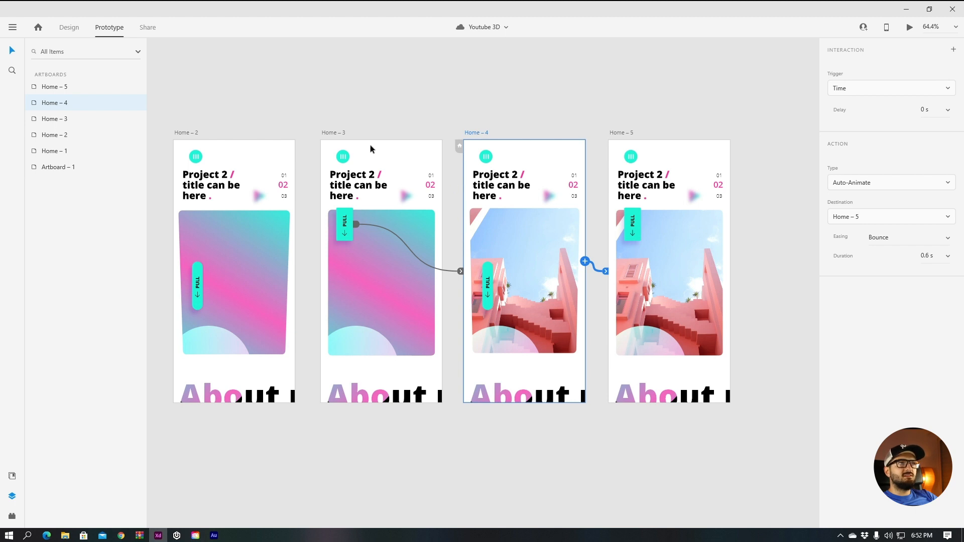
click(339, 134)
drag(366, 129, 406, 127)
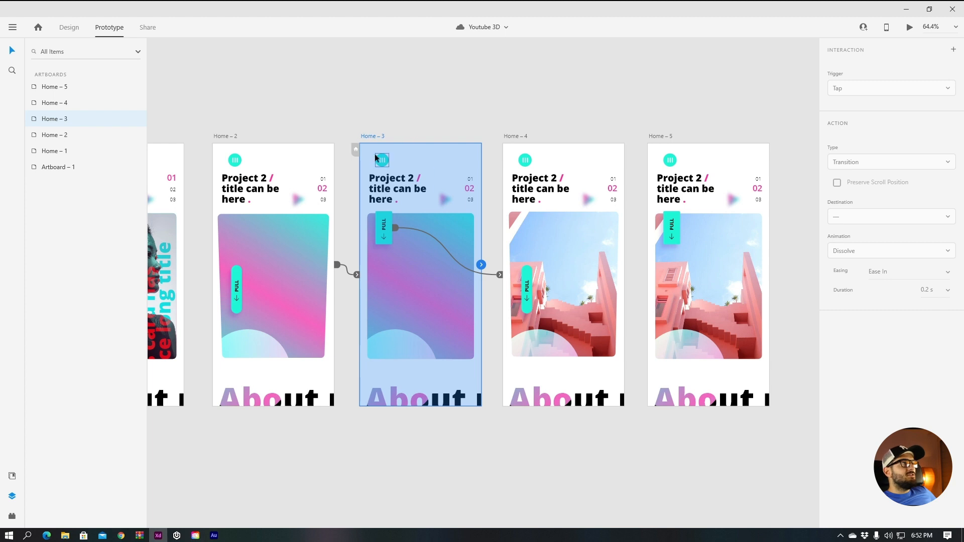
double_click(36, 122)
click(185, 125)
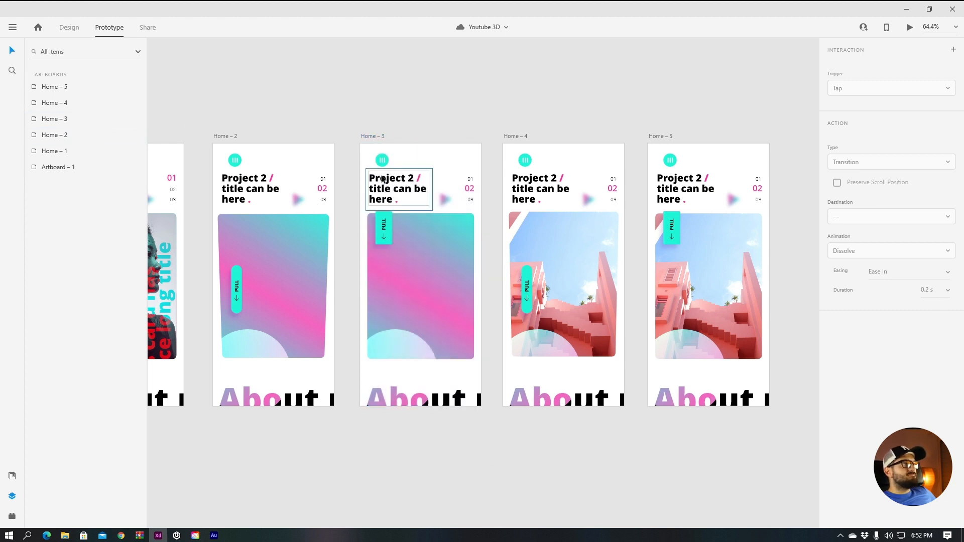
- Hide the middle and 2 layers in the Titles group on Home – 3 to isolate the flipped title 1
click(399, 190)
click(35, 88)
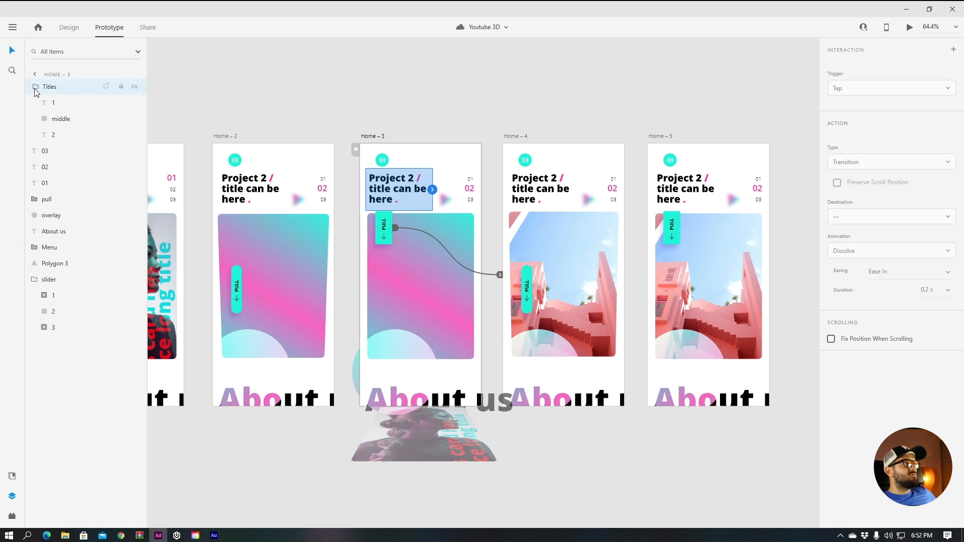
click(58, 140)
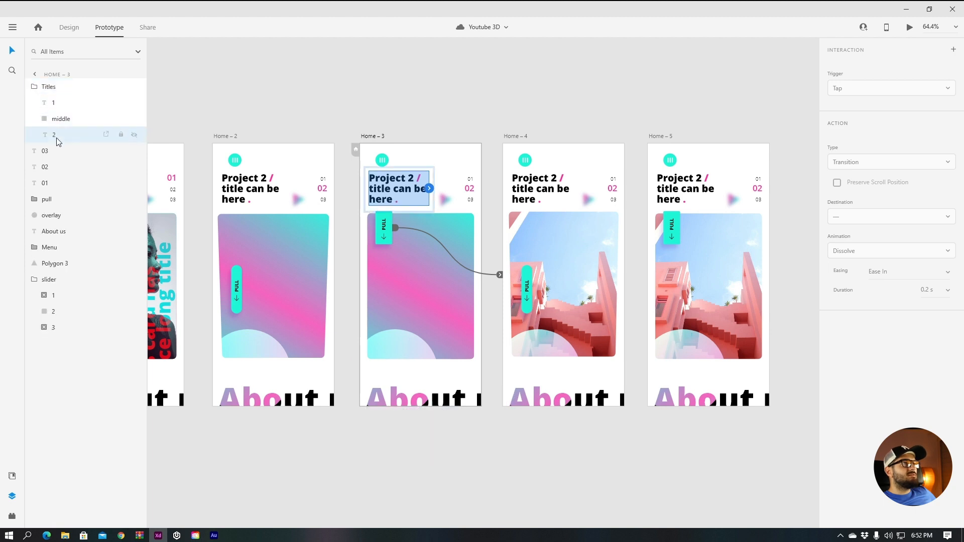
click(60, 107)
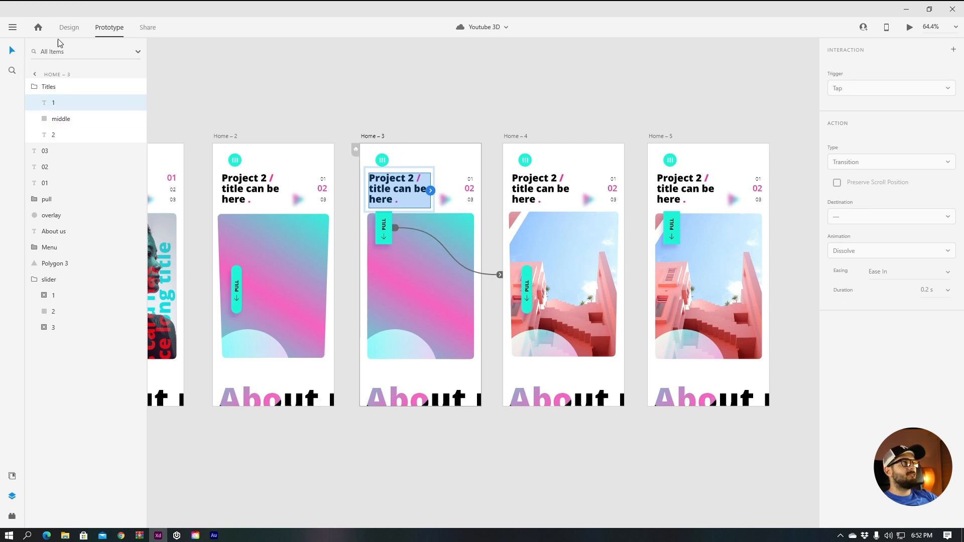
key(ctrl+1)
scroll(389, 164, up, 5)
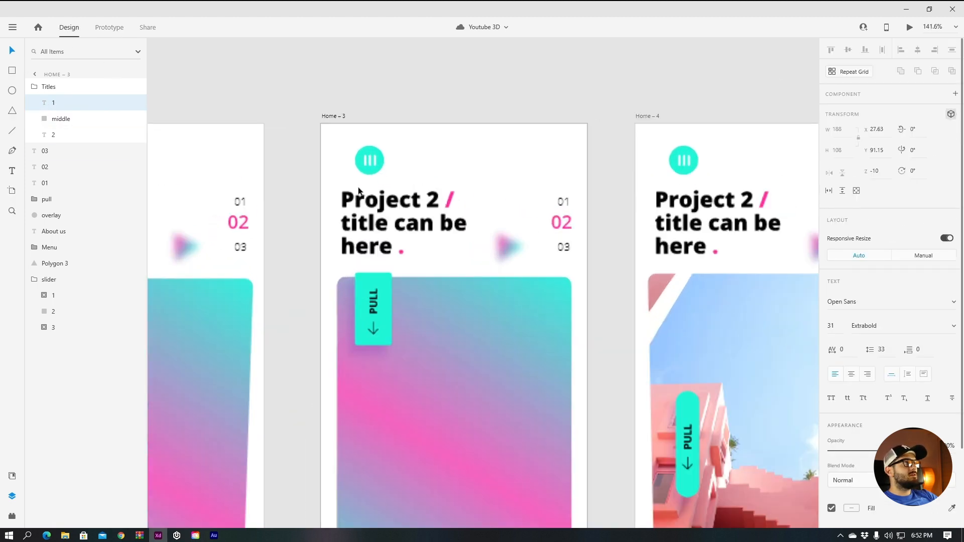
click(134, 119)
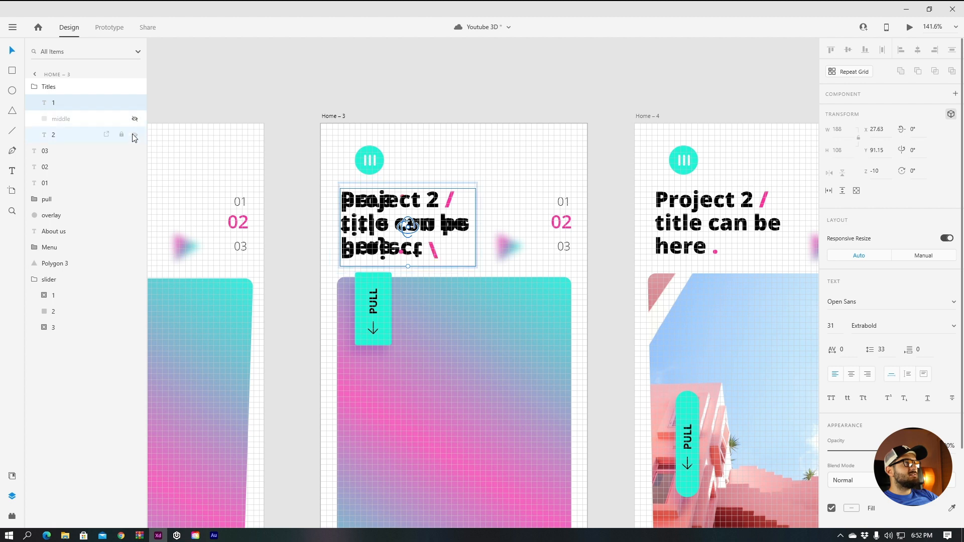
click(134, 135)
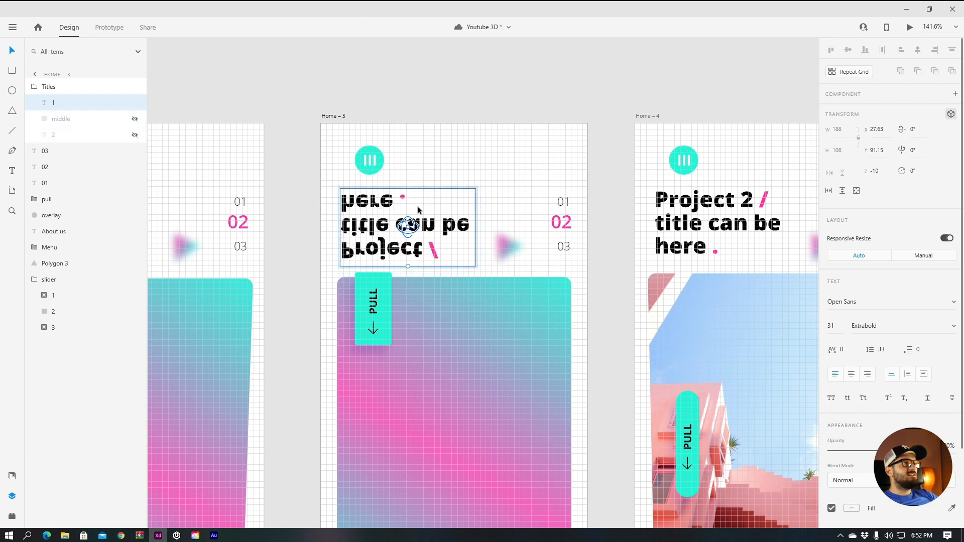
- Replace the flipped title 1 on Home – 3 with the placeholder lines "fskdfnsdfns;dmnf", "s" and "dcsd"
double_click(373, 254)
text(fskdfnsdfns;dmnf)
key(Return)
text(s)
key(Return)
text(dcsd)
key(Escape)
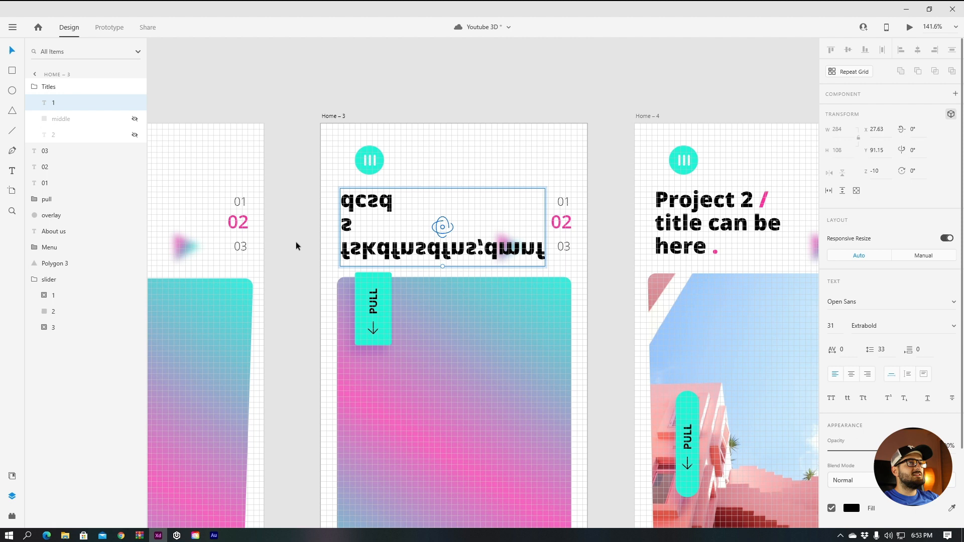
- Undo the placeholder text and the layer hiding in the Titles group on Home – 3, and clear the selection
key(ctrl+z)
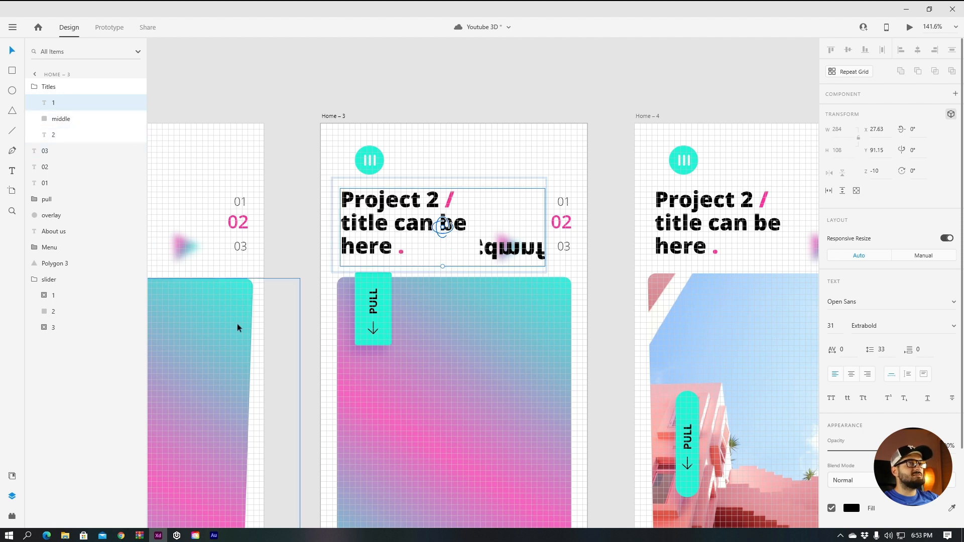
key(Escape)
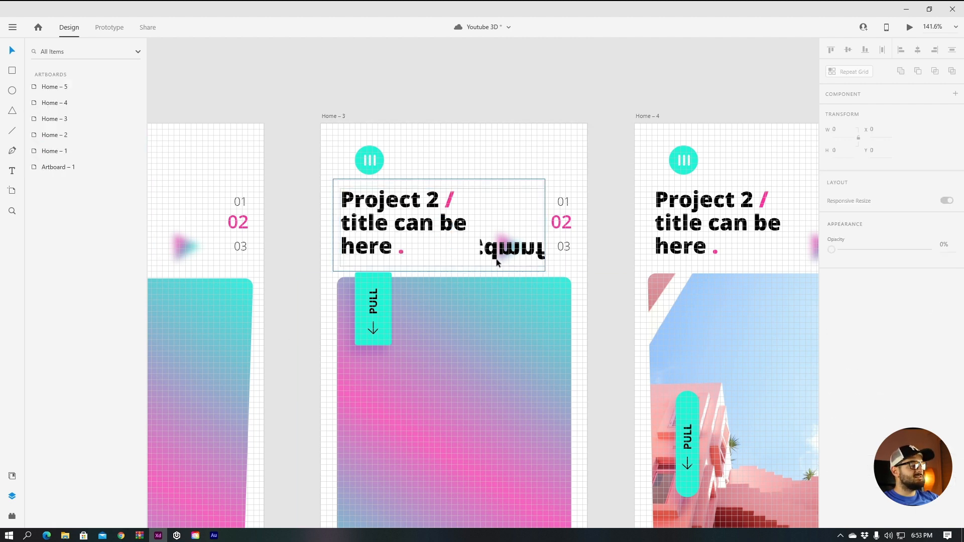
double_click(482, 256)
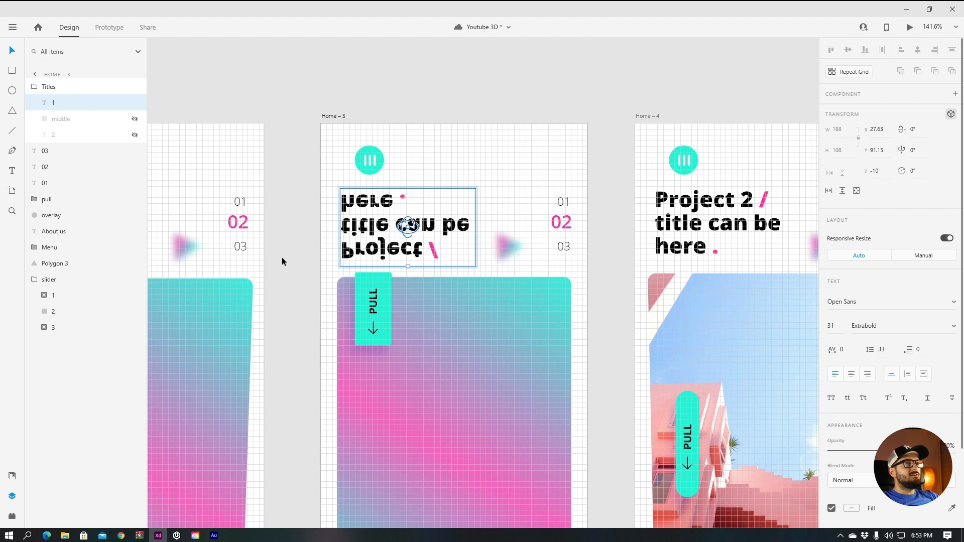
scroll(273, 257, down, 3)
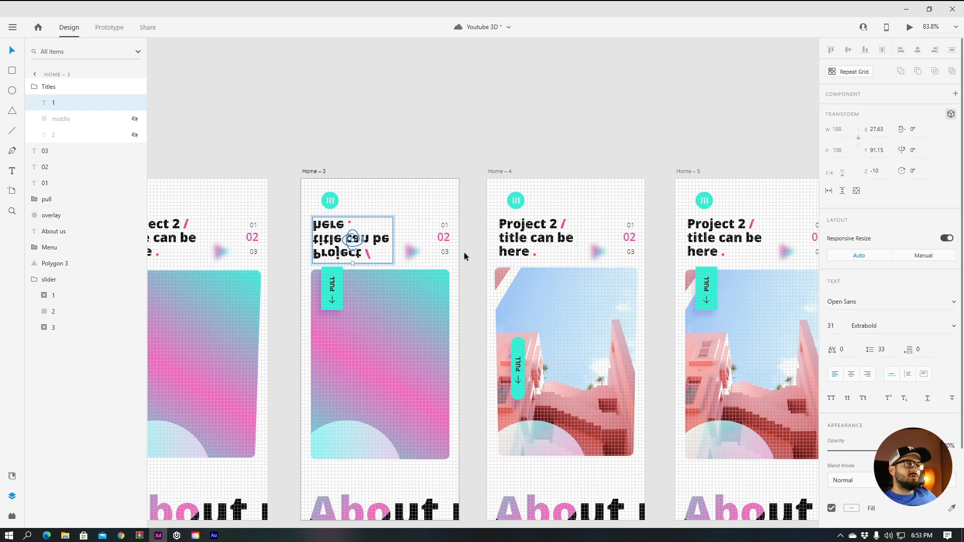
key(ctrl+z)
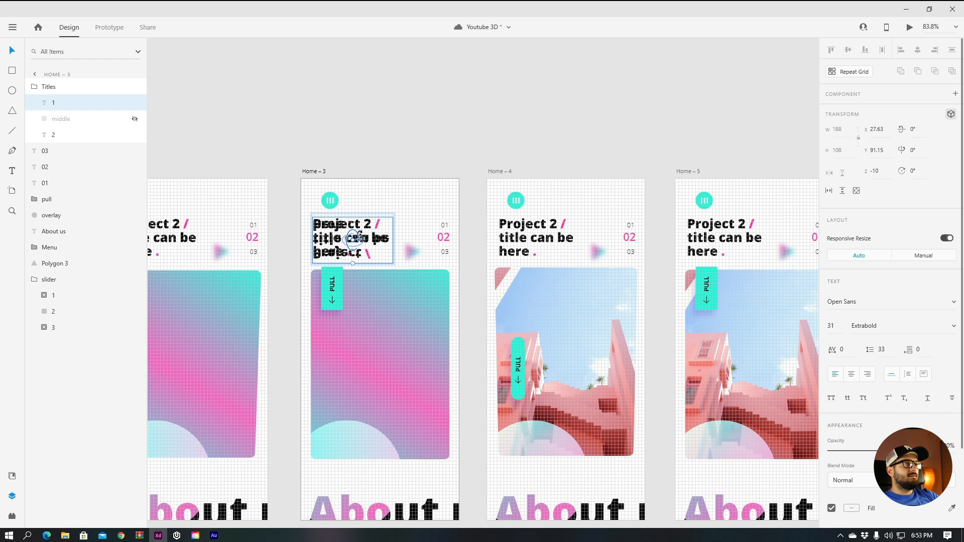
click(405, 133)
scroll(408, 132, down, 3)
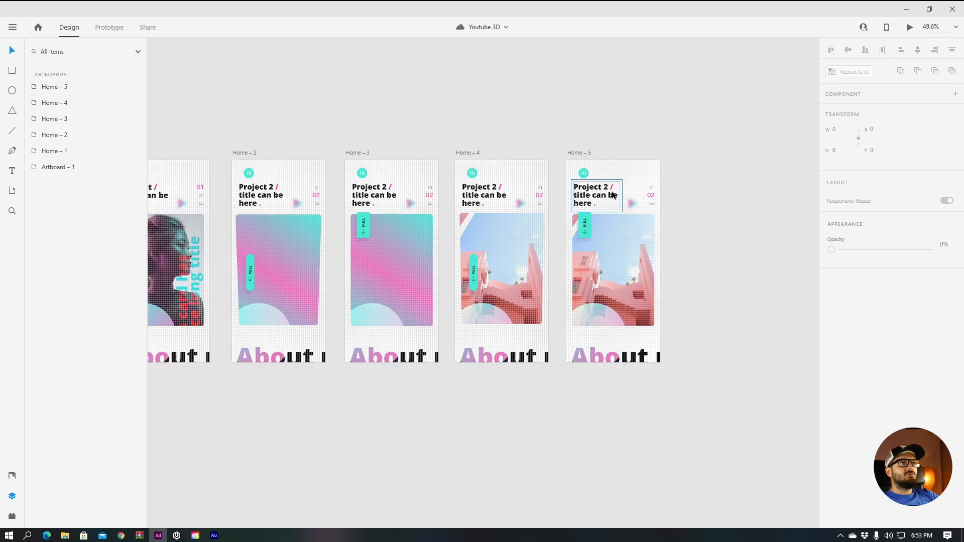
scroll(569, 203, up, 3)
click(520, 203)
click(334, 190)
click(334, 203)
click(520, 194)
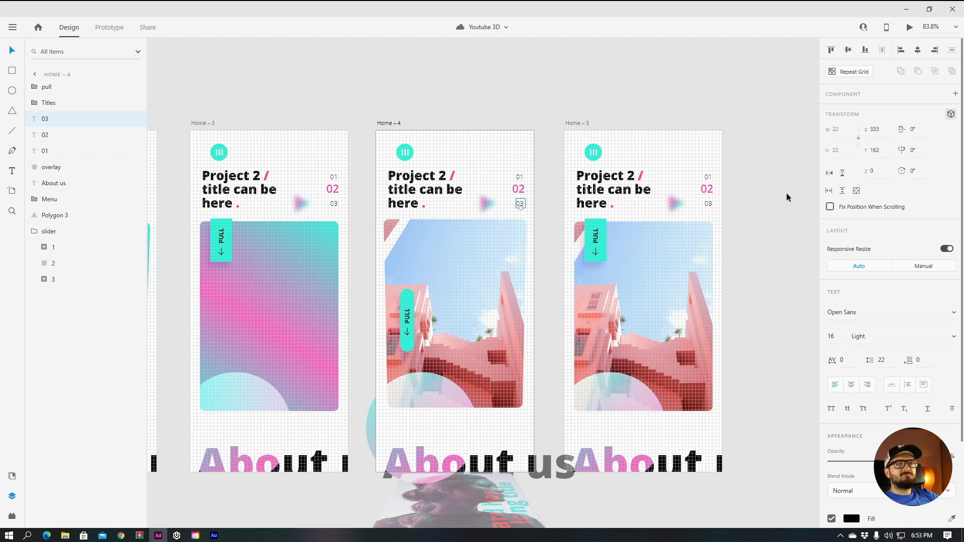
click(752, 241)
- Move the Home – 4 and Home – 5 artboards together into a second row beneath Home – 1 and Home – 2
scroll(753, 241, down, 4)
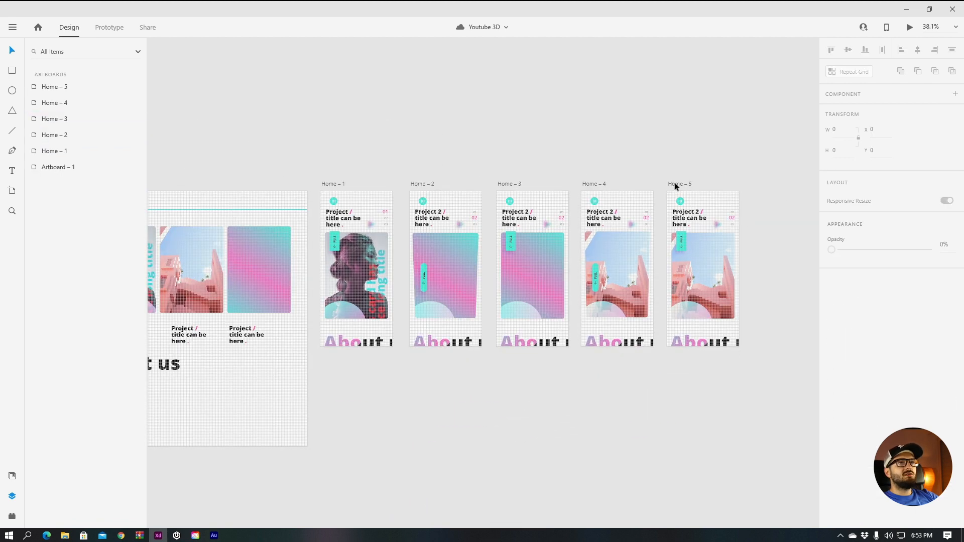
click(674, 184)
shift+click(599, 184)
drag(595, 184, 336, 355)
click(599, 144)
drag(598, 144, 650, 101)
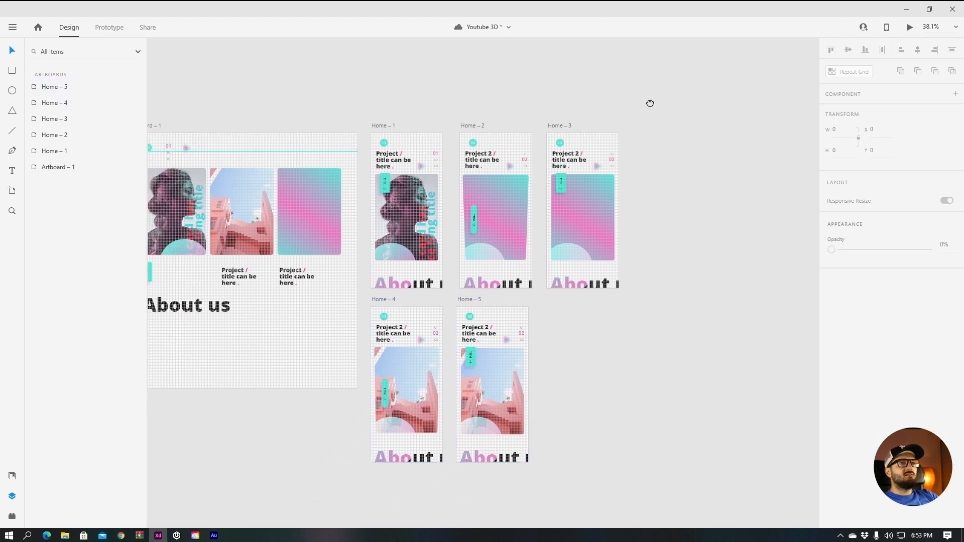
- Preview the slider again from Home – 1 after the artboard rearrangement, pulling through both card changes, and close the preview
click(380, 125)
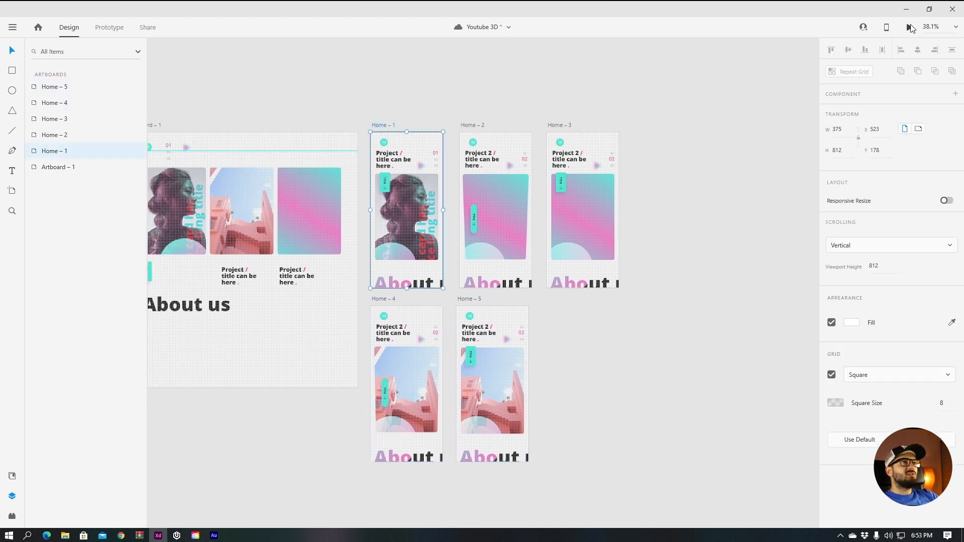
click(910, 26)
drag(106, 32, 514, 53)
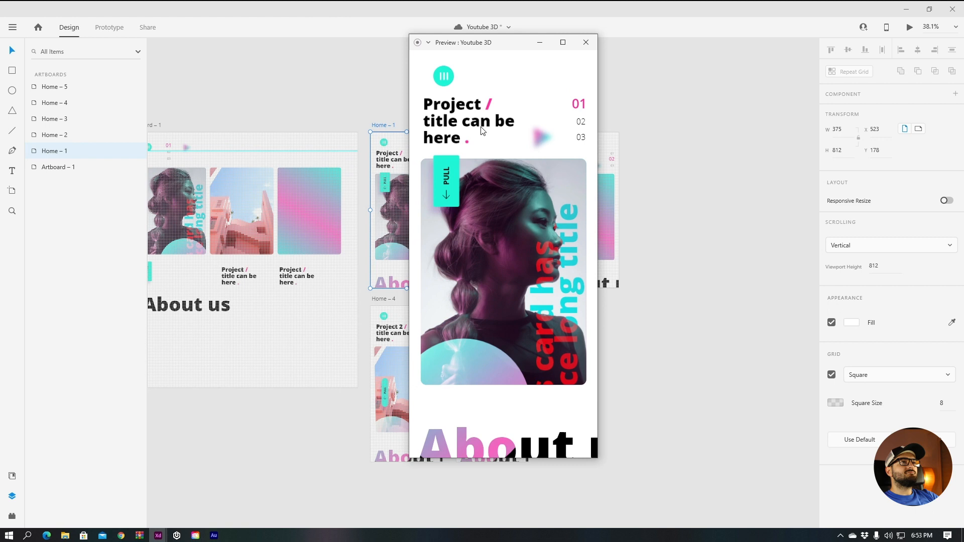
drag(453, 170, 488, 413)
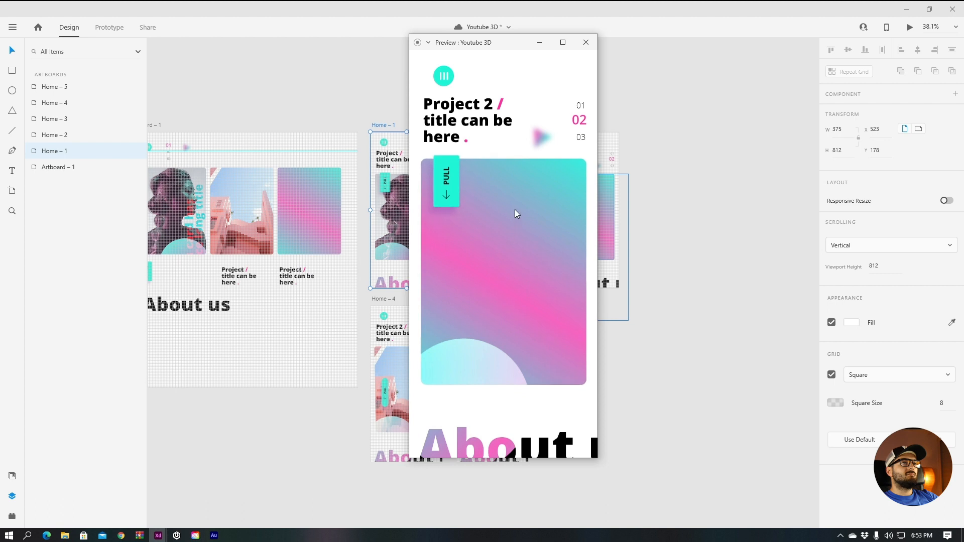
click(446, 175)
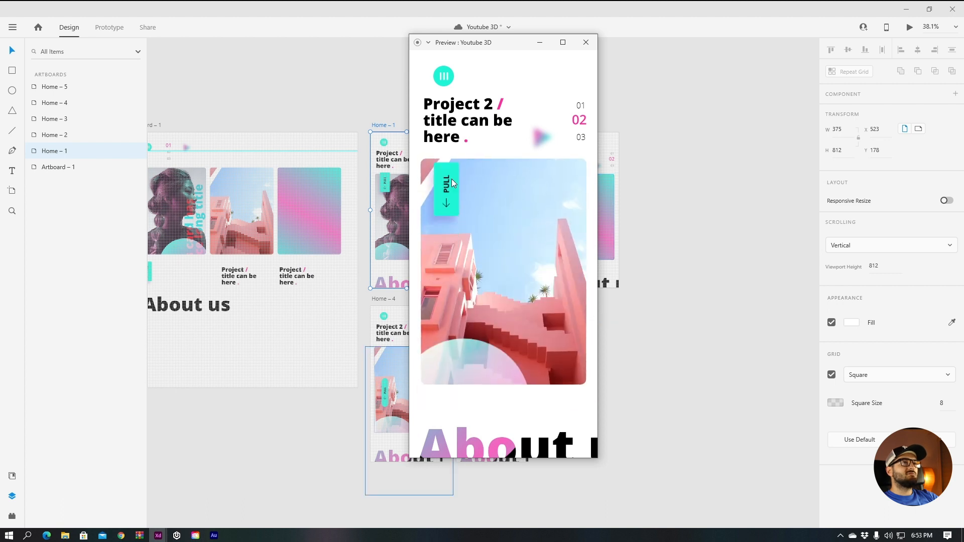
drag(504, 43, 553, 140)
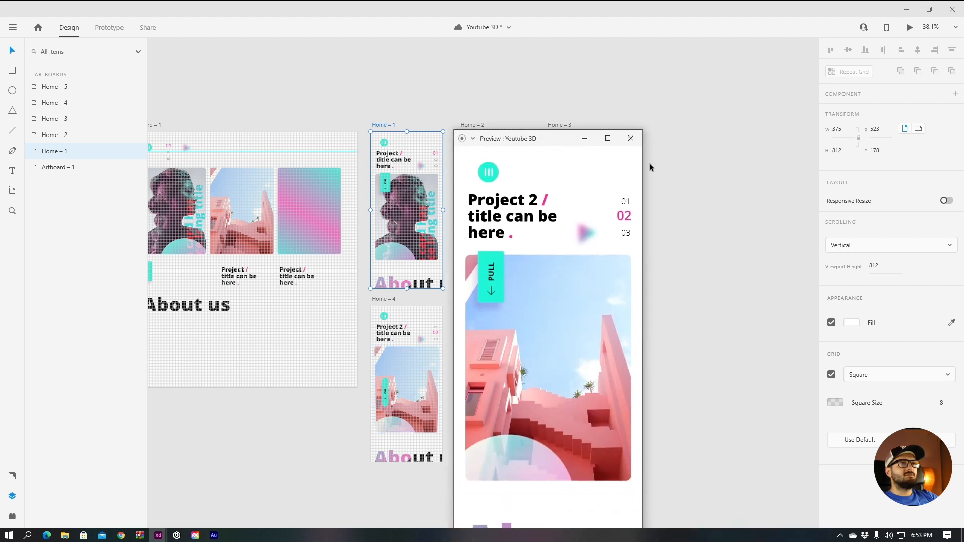
click(631, 139)
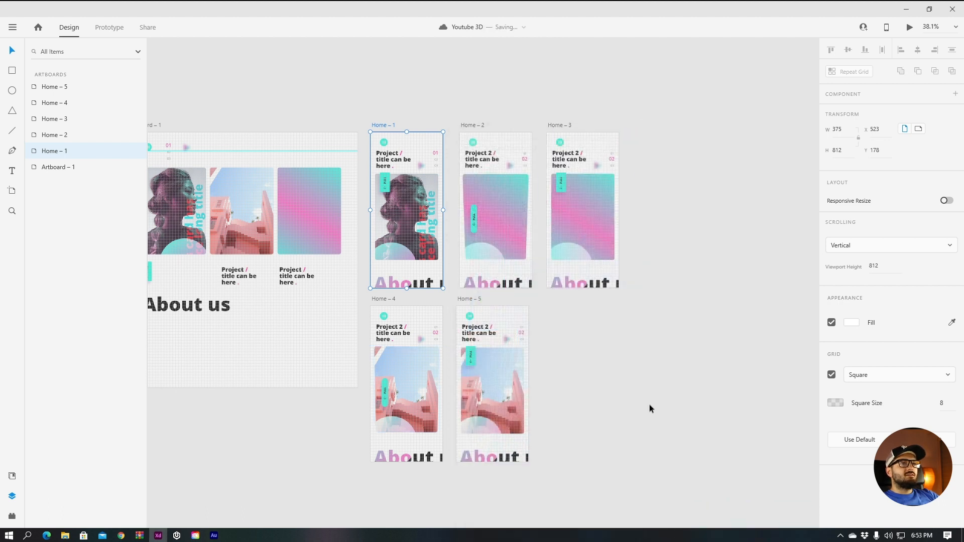